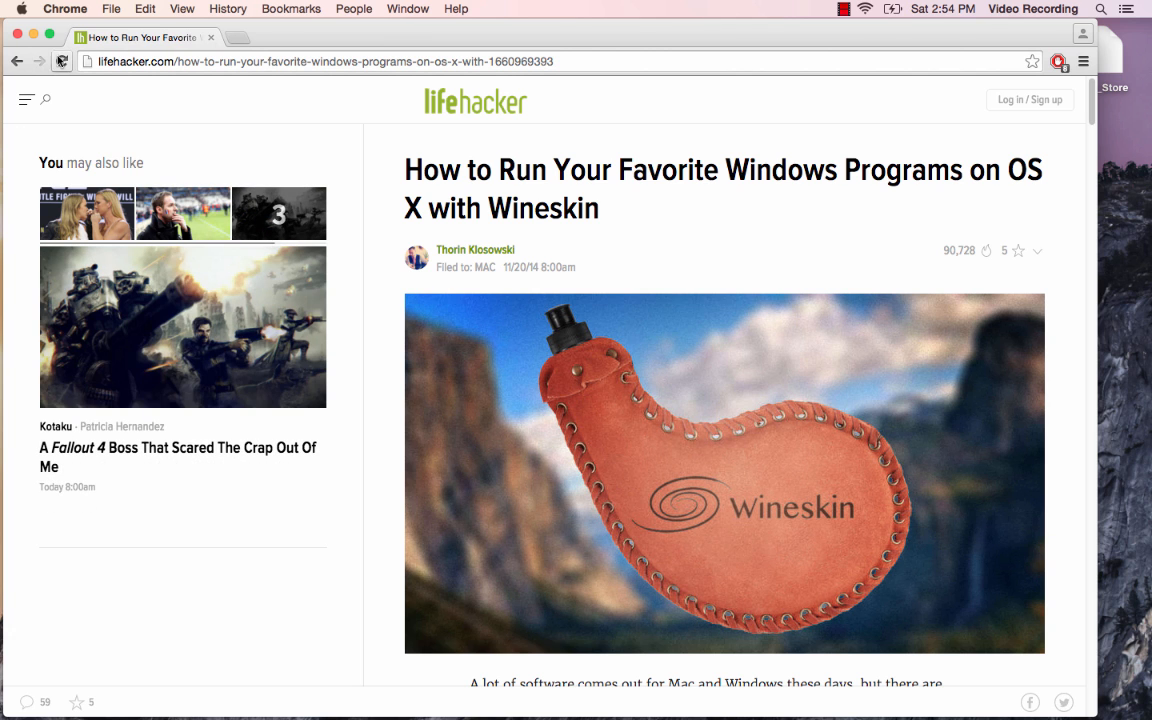
Check the desktop for The Sims 4 [FitGirl Repack] folder and return to the Wineskin article in Chrome
click(34, 35)
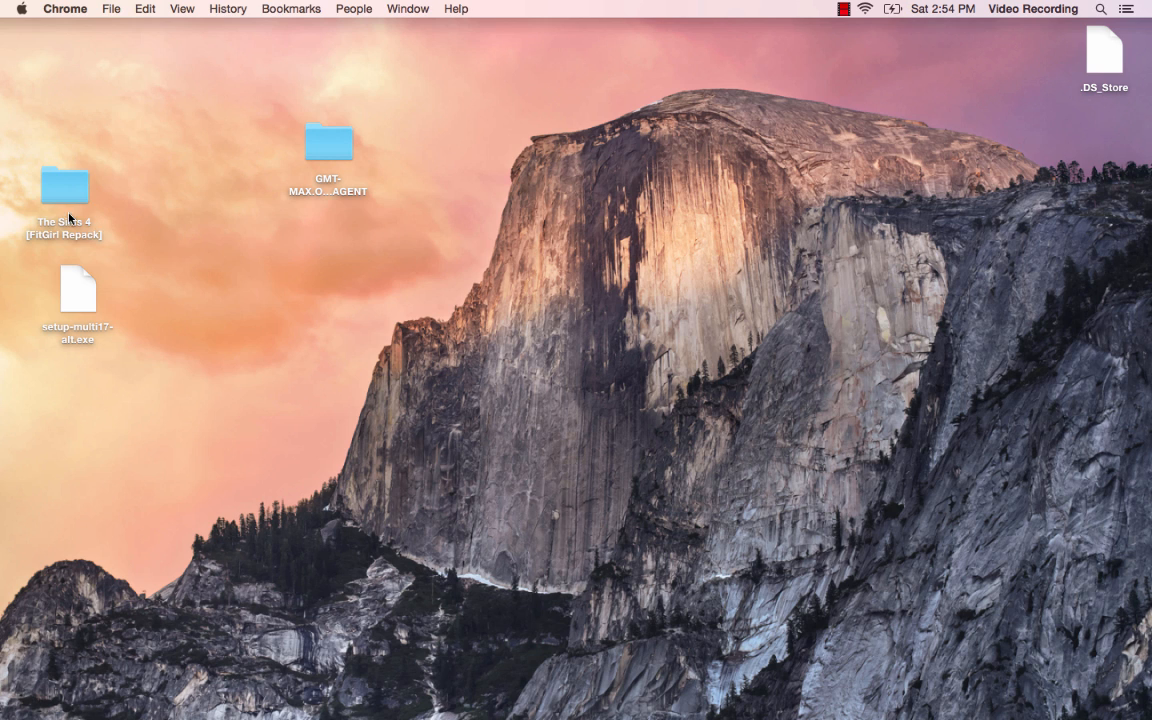
click(62, 188)
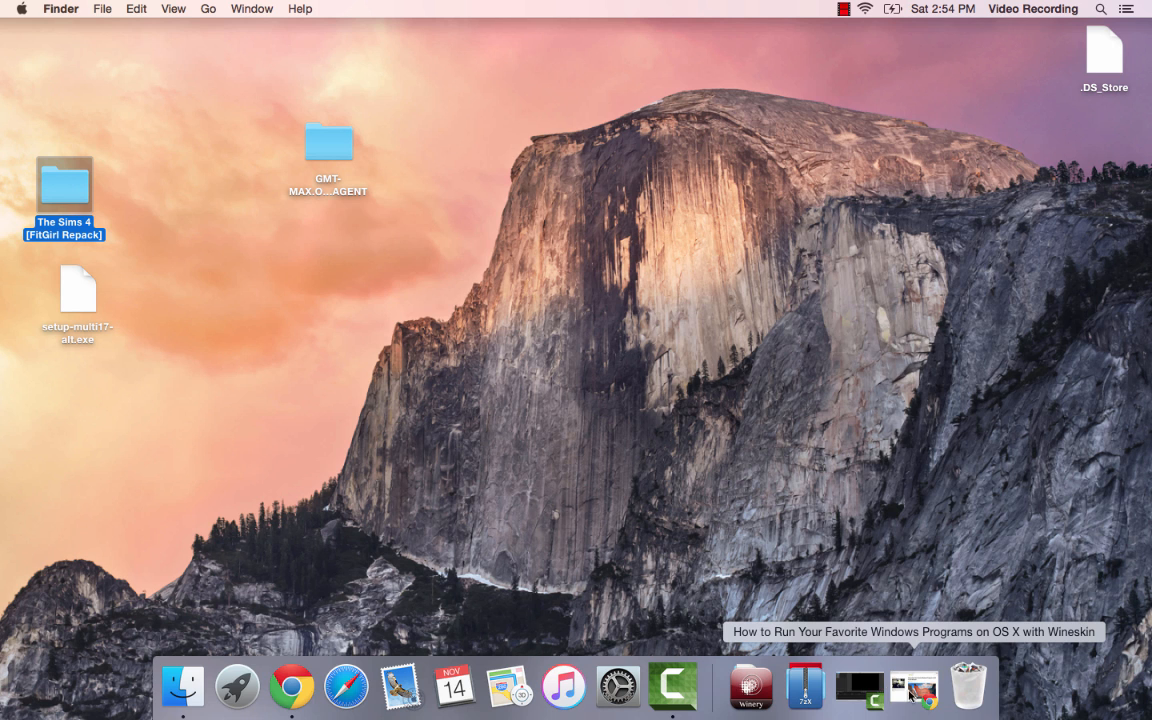
click(905, 689)
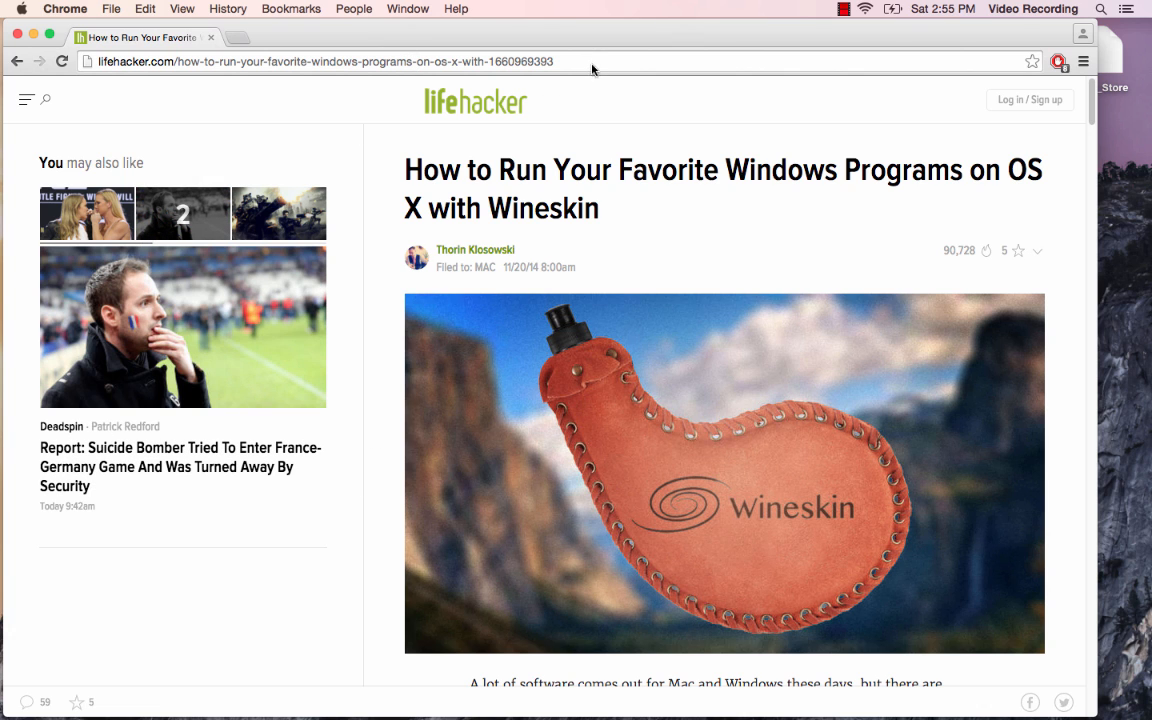
Look over the Lifehacker article's introduction and its Step One section on downloading Wineskin and updating the wrapper
scroll(619, 341, down, 3)
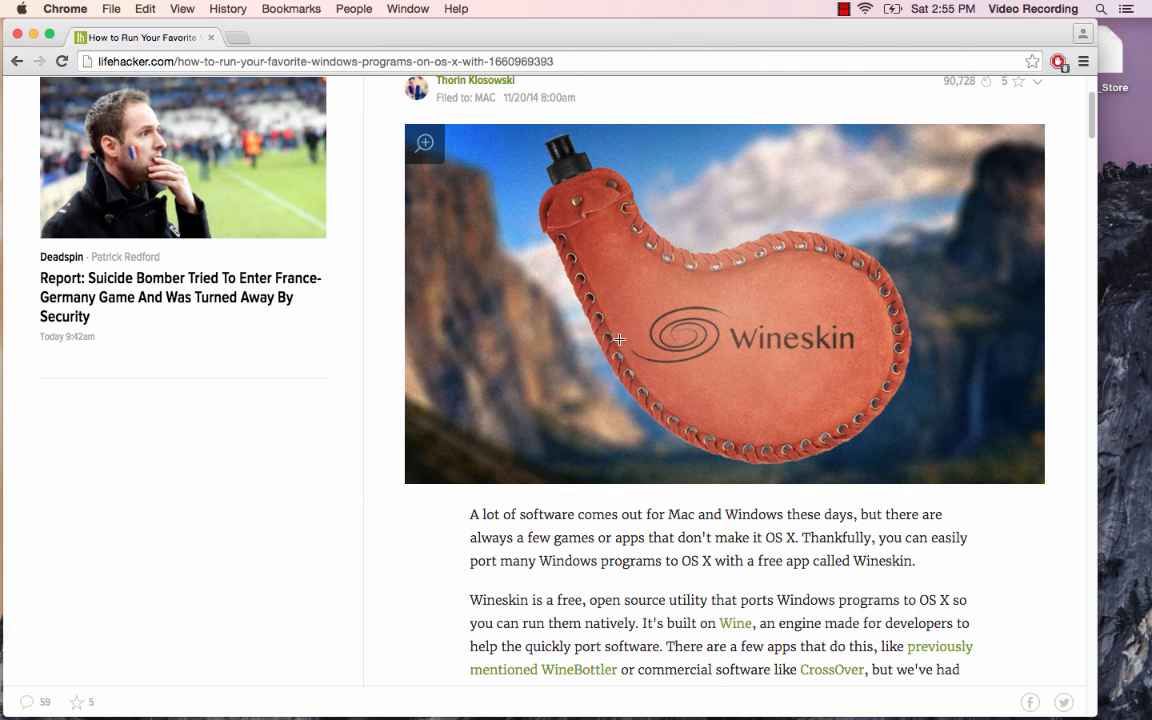
scroll(617, 337, down, 5)
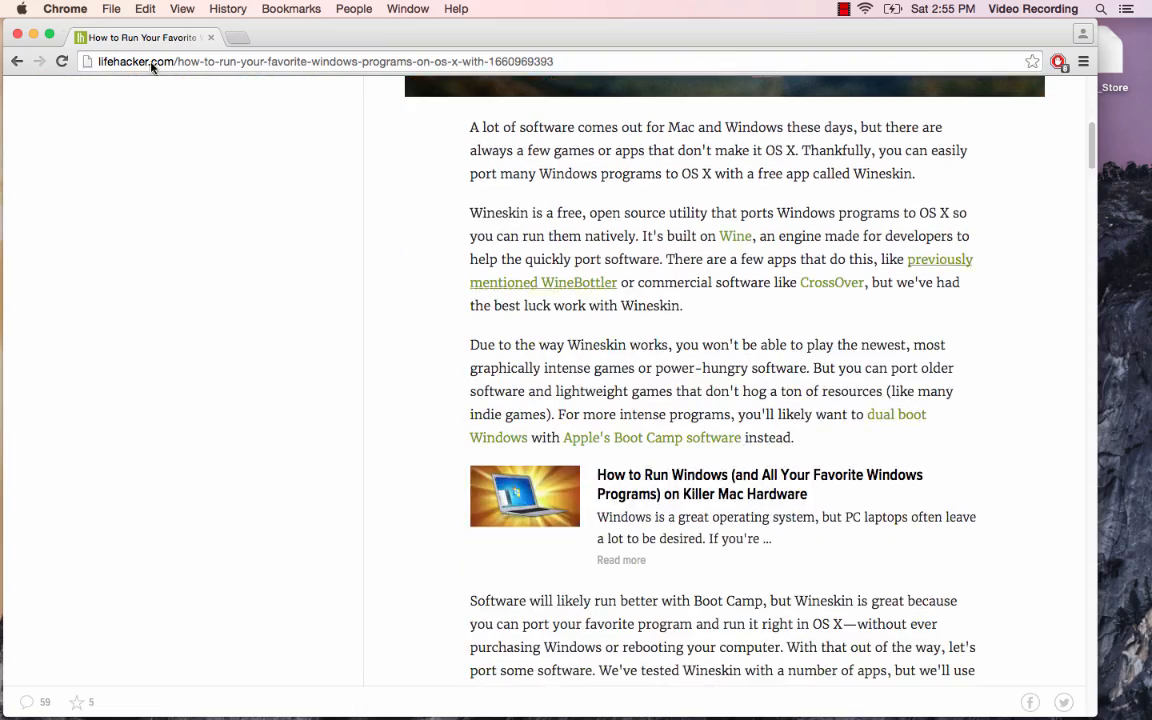
mouse_move(2, 2)
scroll(727, 410, up, 10)
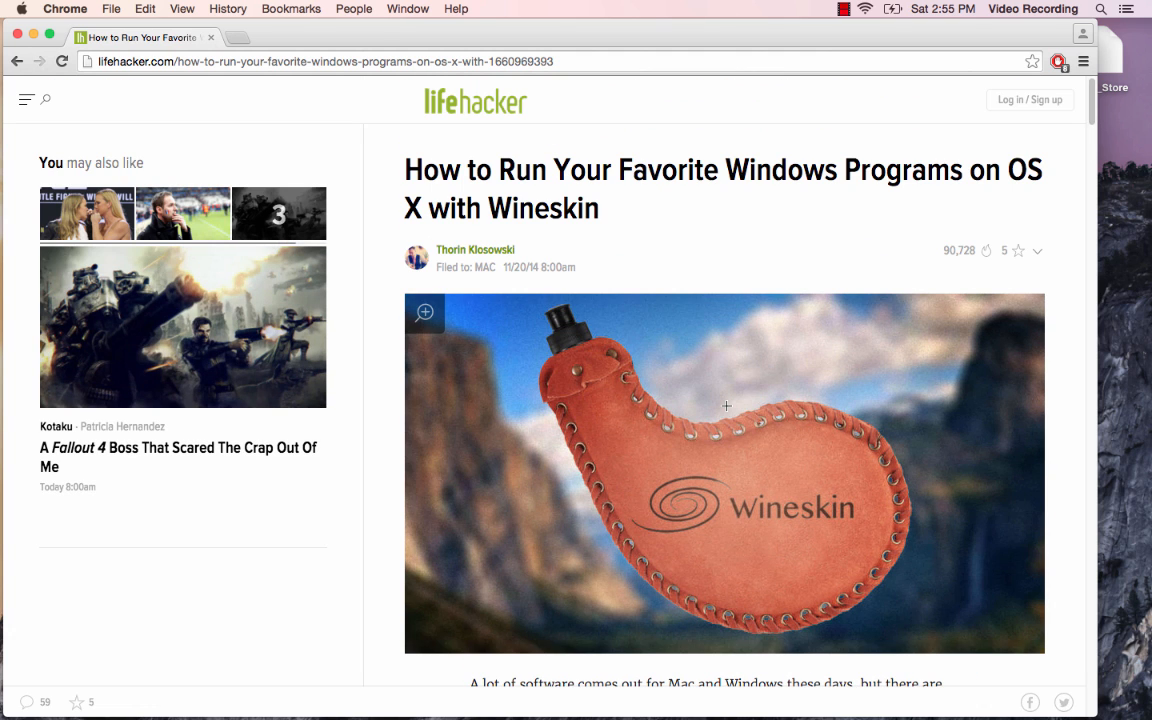
scroll(727, 405, down, 10)
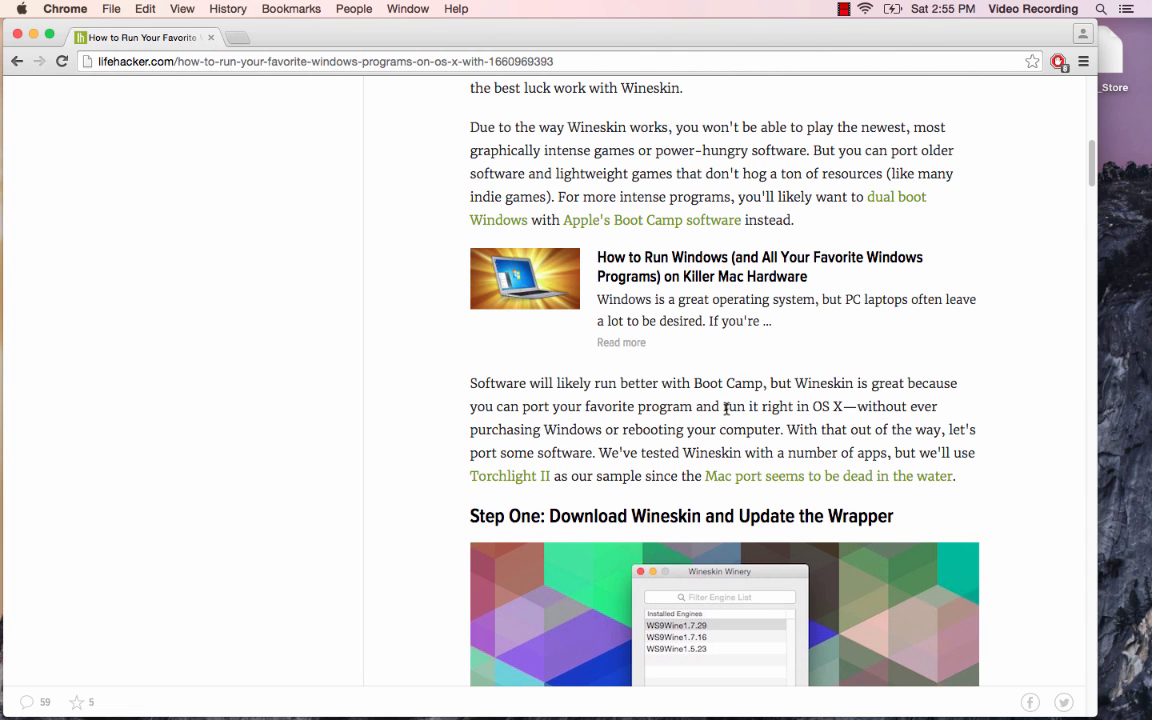
scroll(727, 410, down, 1)
scroll(727, 410, down, 15)
scroll(727, 408, up, 10)
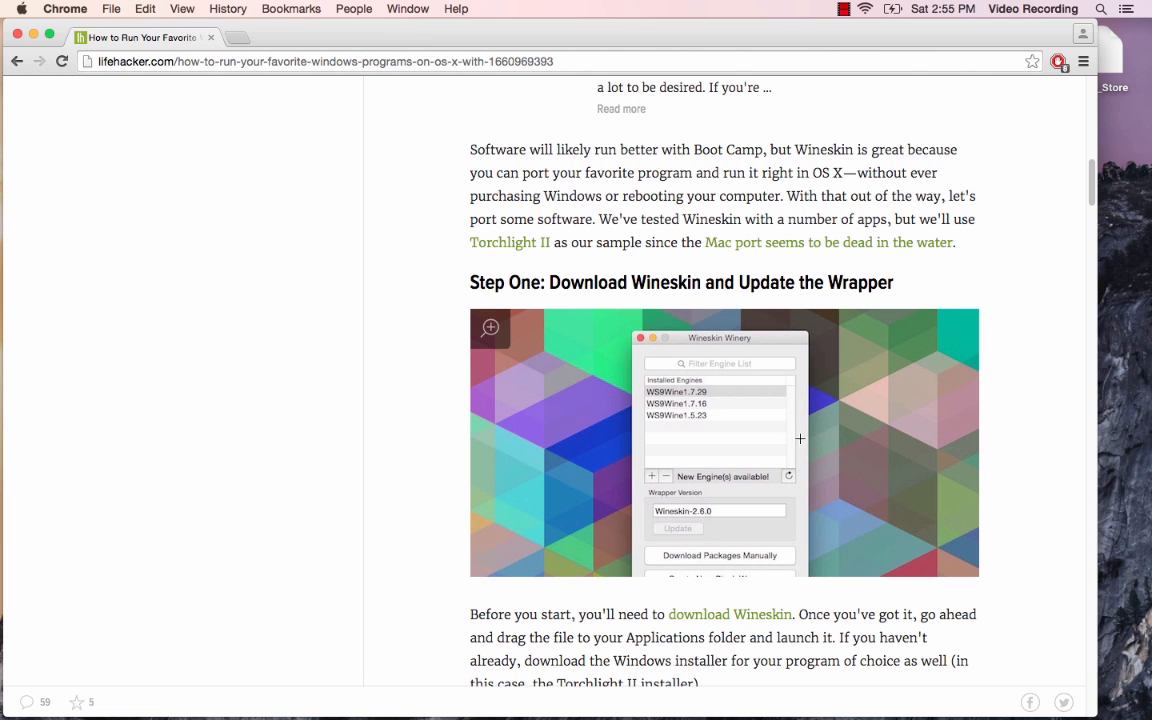
scroll(737, 493, up, 2)
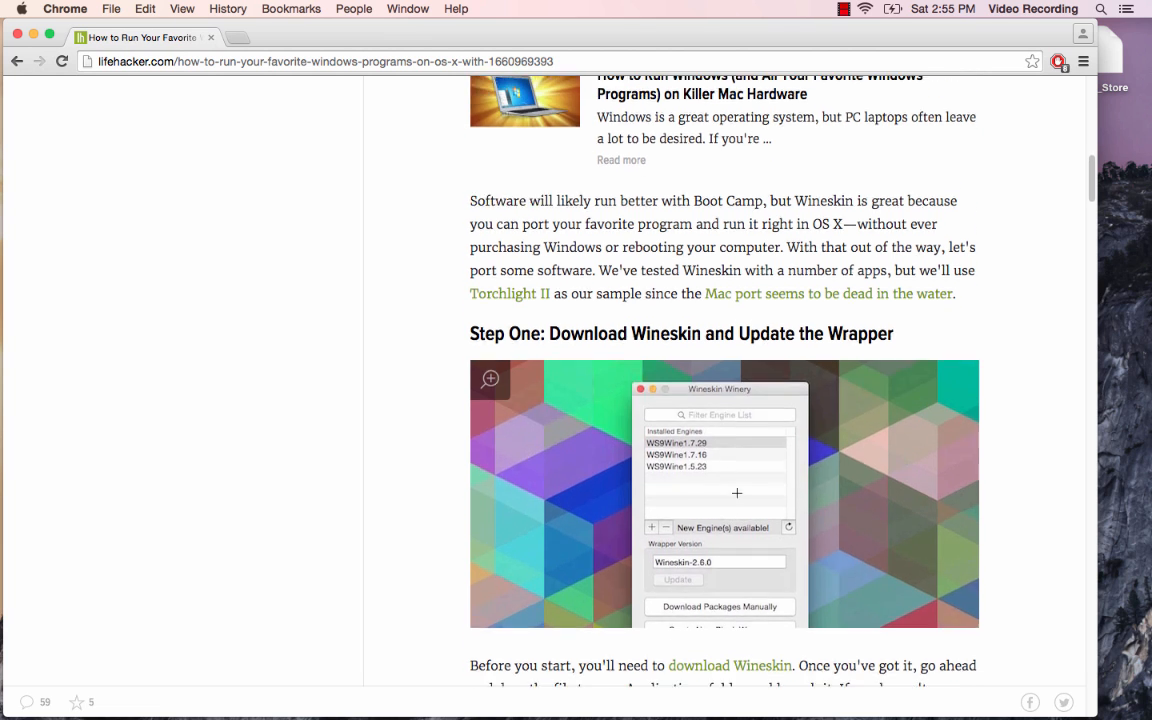
scroll(737, 493, down, 10)
scroll(735, 498, up, 15)
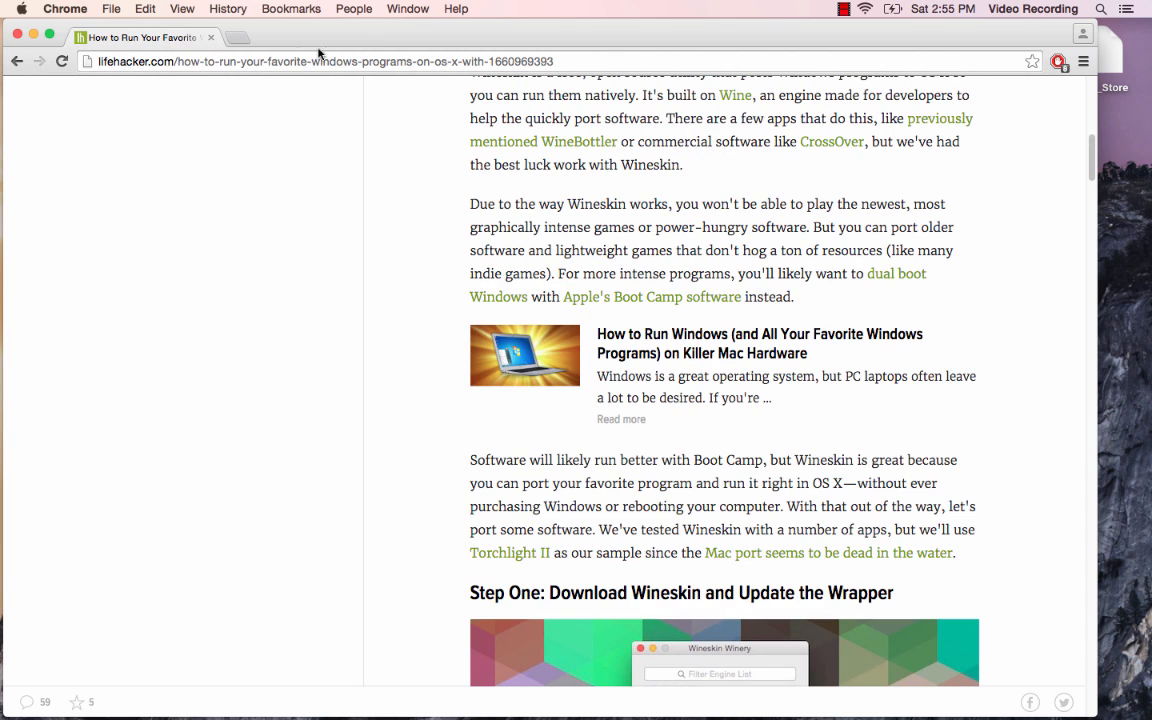
Open the Wineskin download page linked in Step One of the article and close the blank tab
click(236, 38)
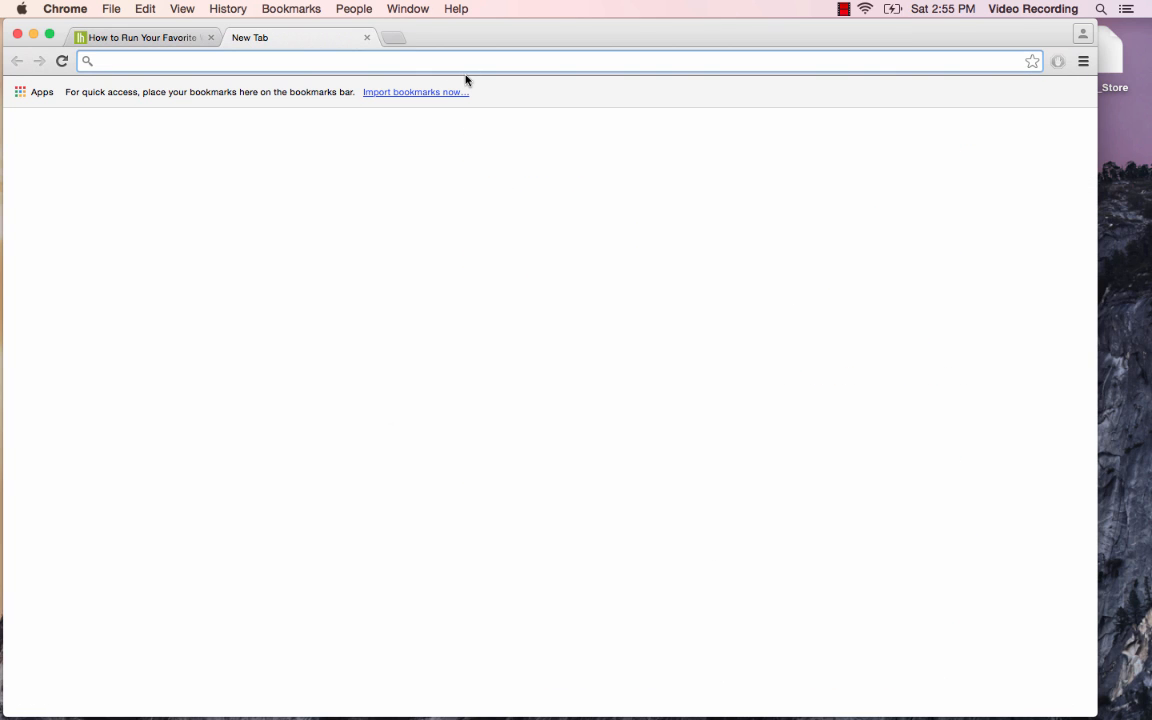
click(167, 40)
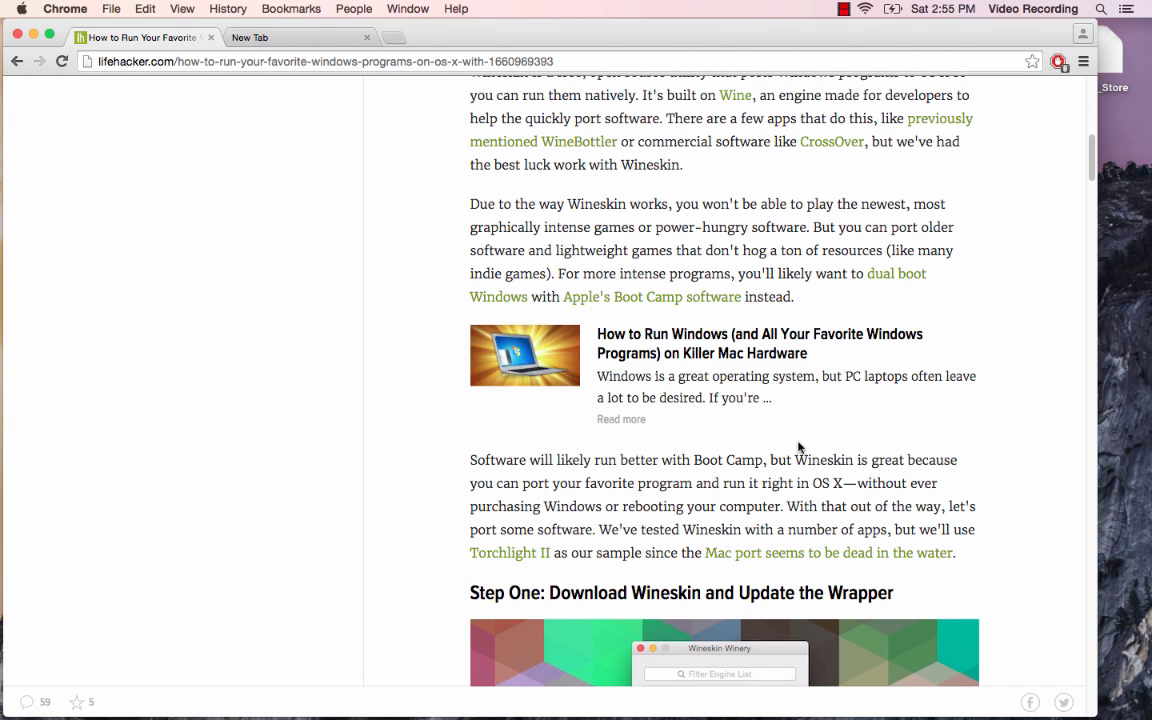
scroll(800, 449, down, 5)
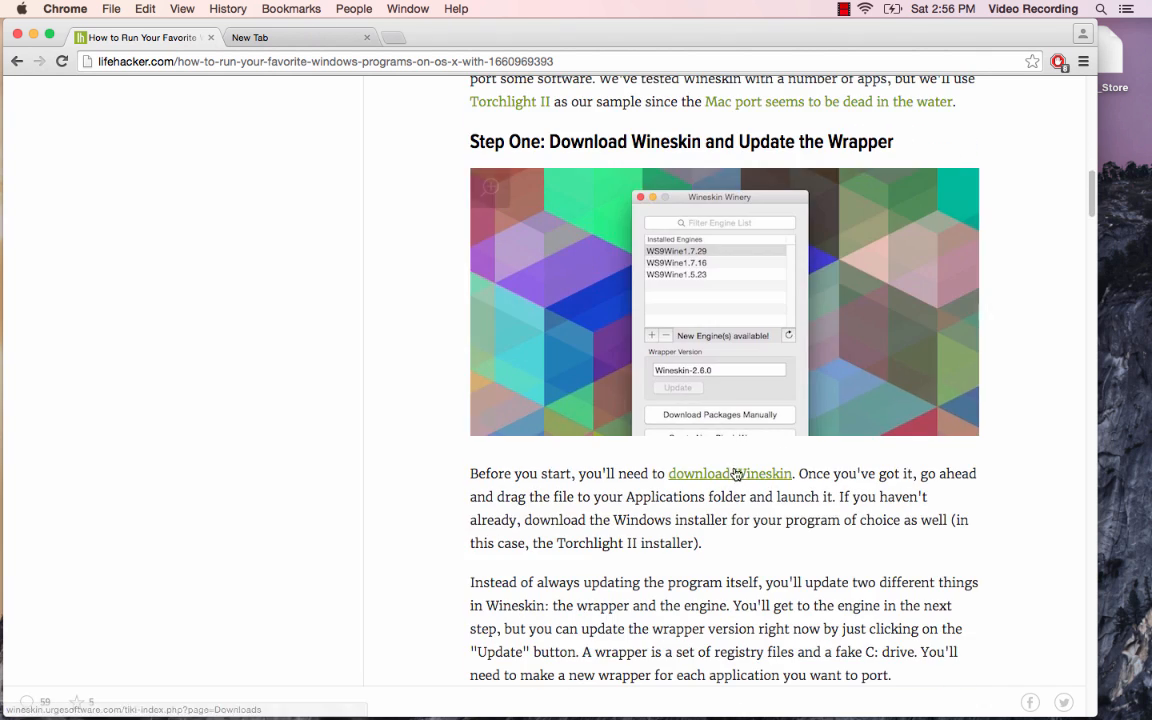
click(736, 474)
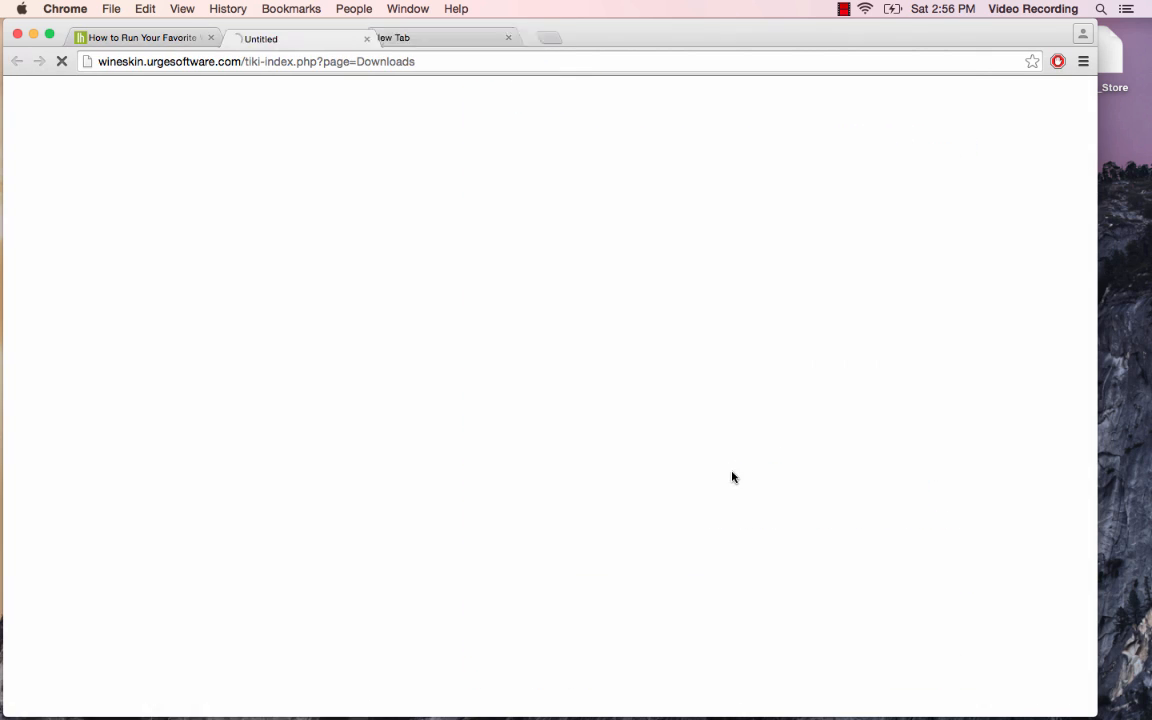
click(521, 39)
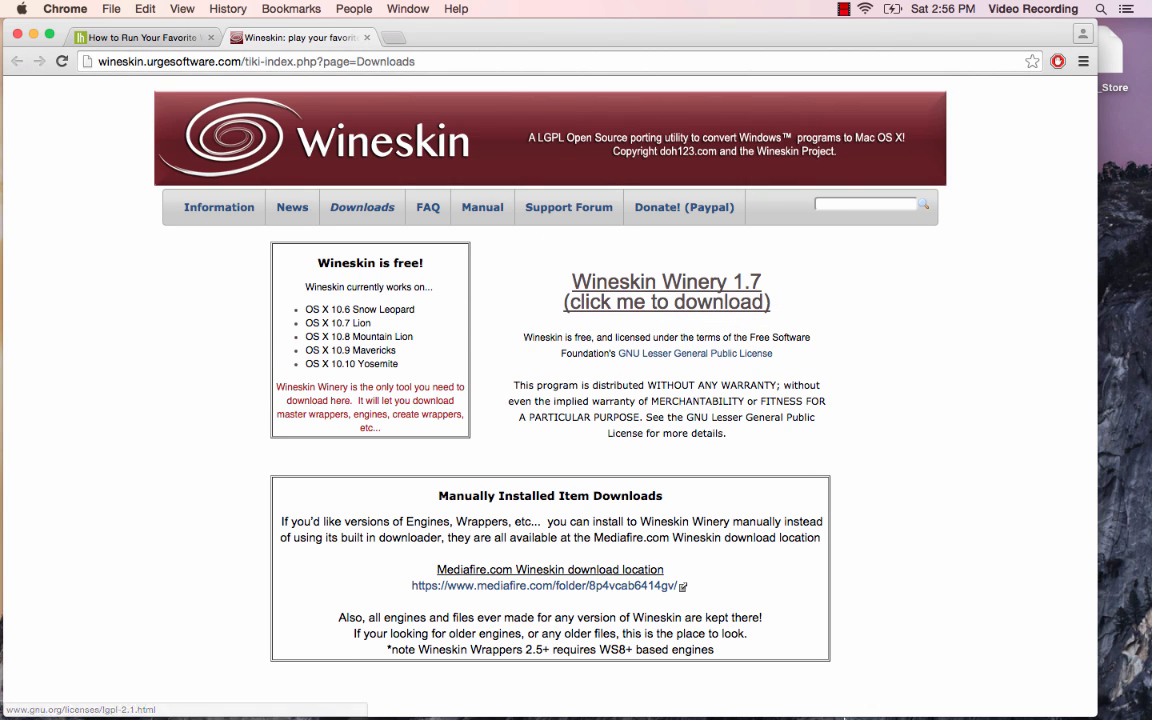
Launch the downloaded Wineskin Winery application, approve opening it, and bring its window to the front
click(772, 705)
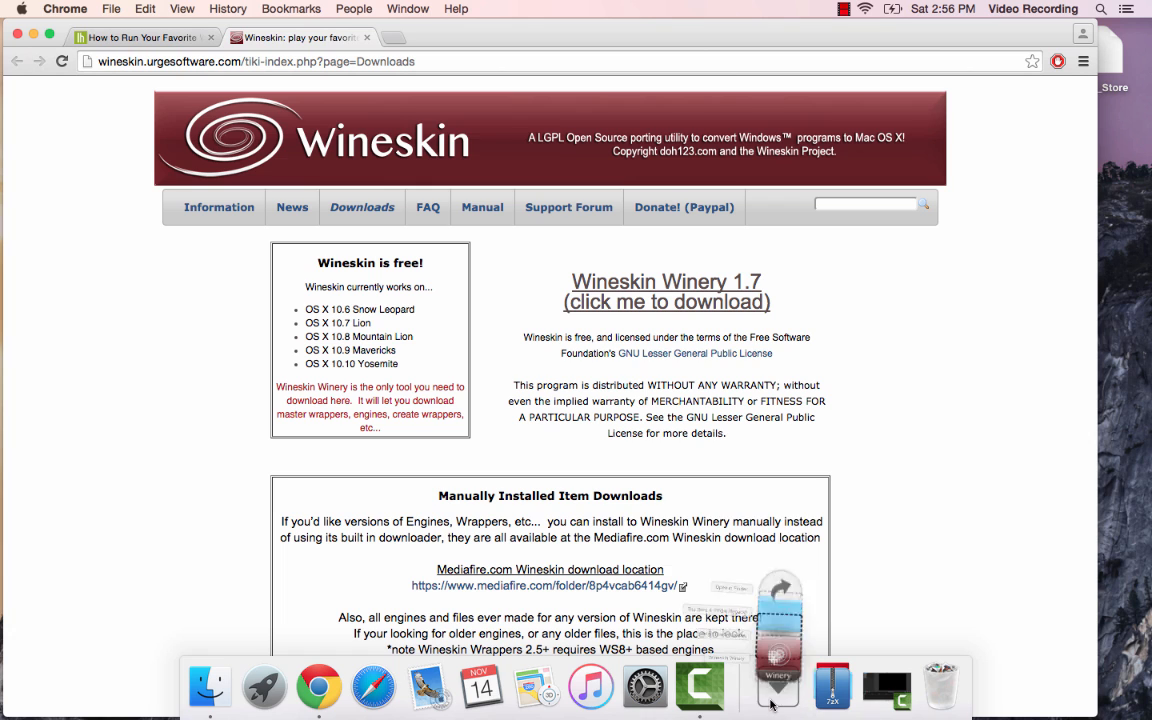
click(780, 621)
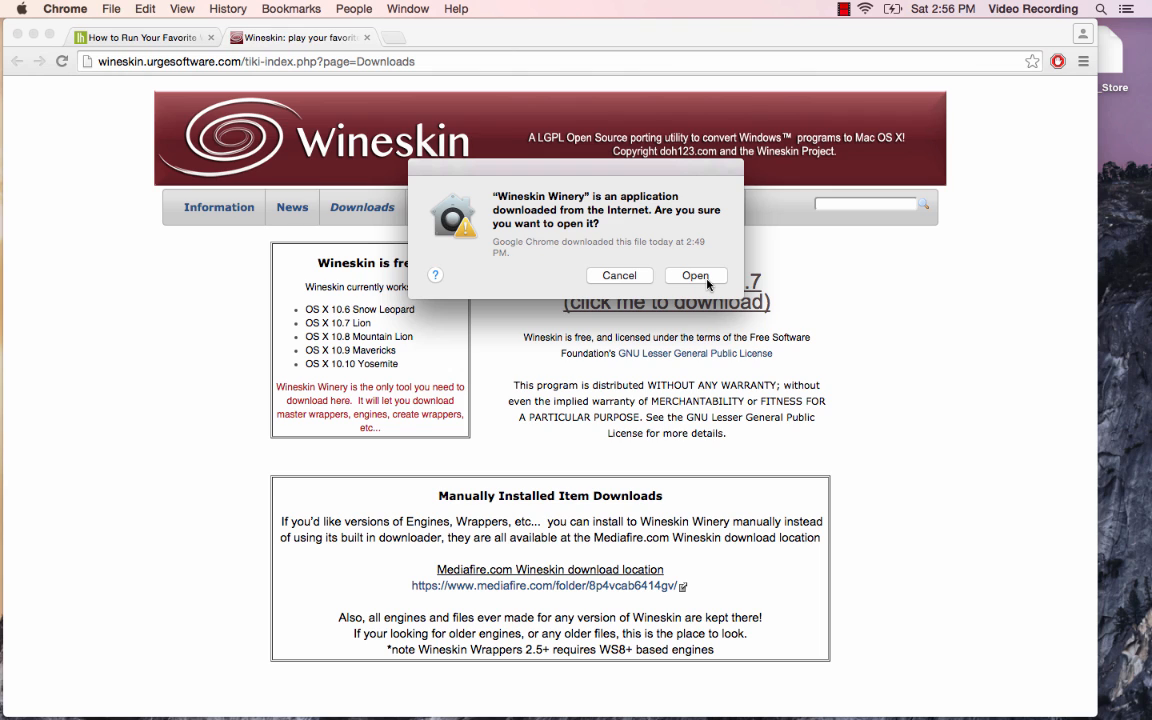
click(706, 279)
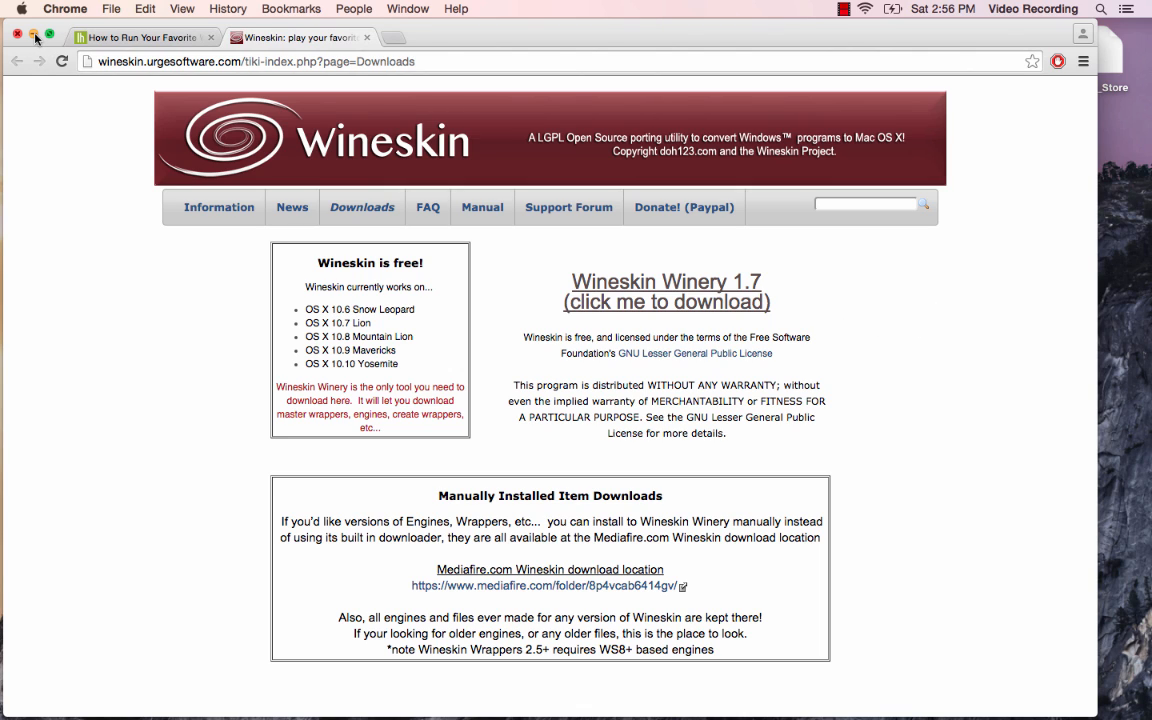
key(ctrl+Up)
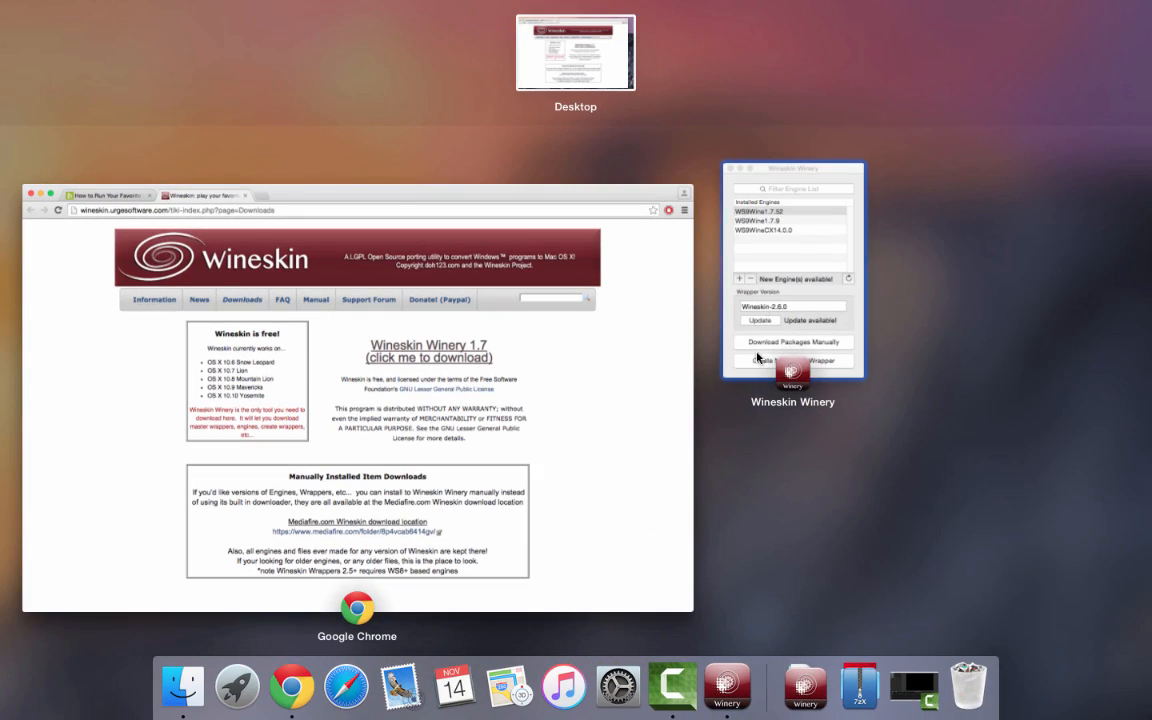
click(815, 252)
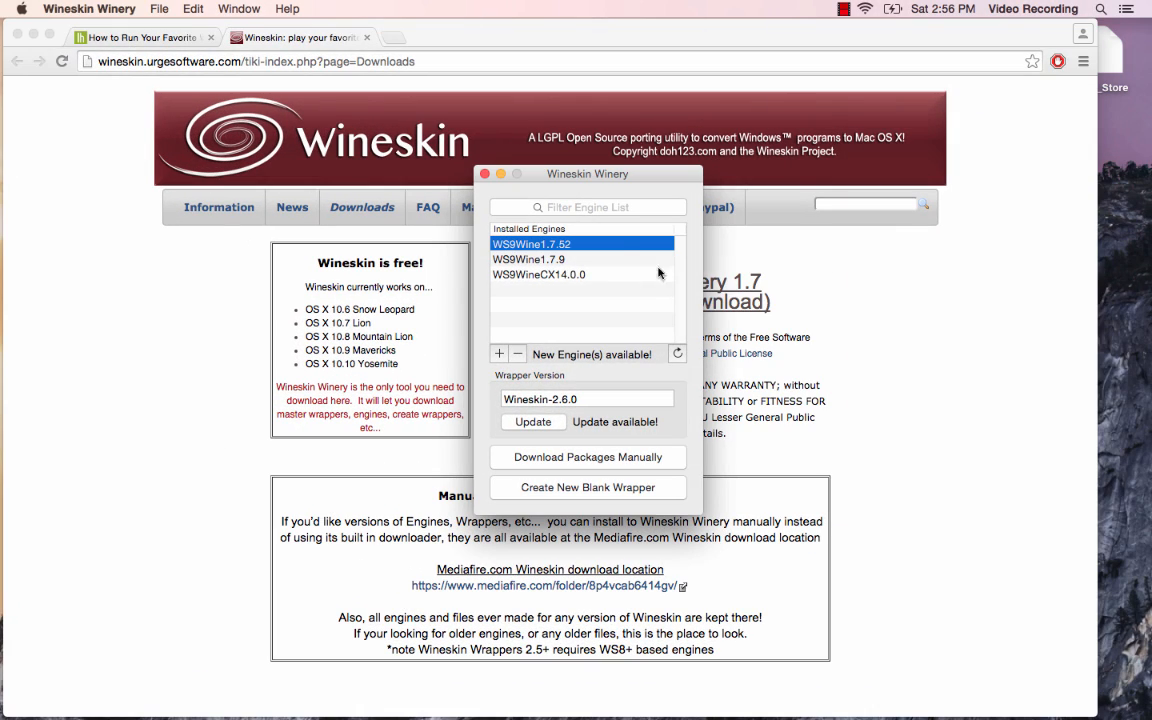
Delete the installed engines WS9Wine1.7.52, WS9Wine1.7.9 and WS9WineCX14.0.0 from Wineskin Winery
click(517, 354)
click(681, 261)
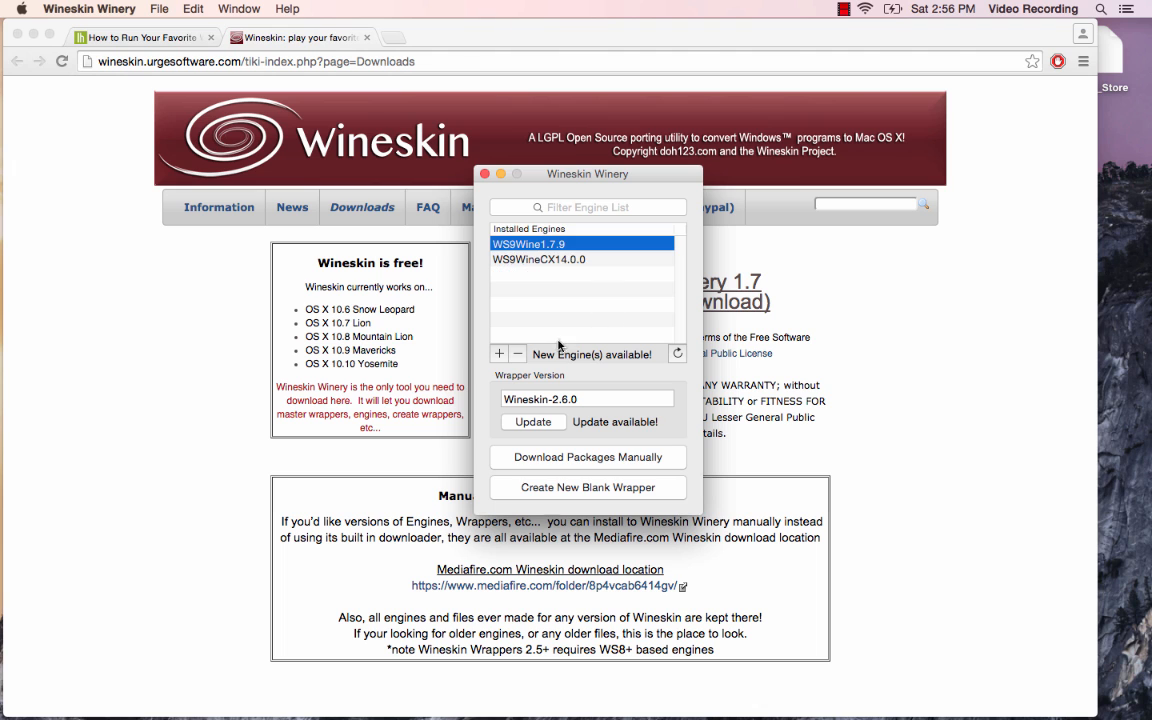
key(Return)
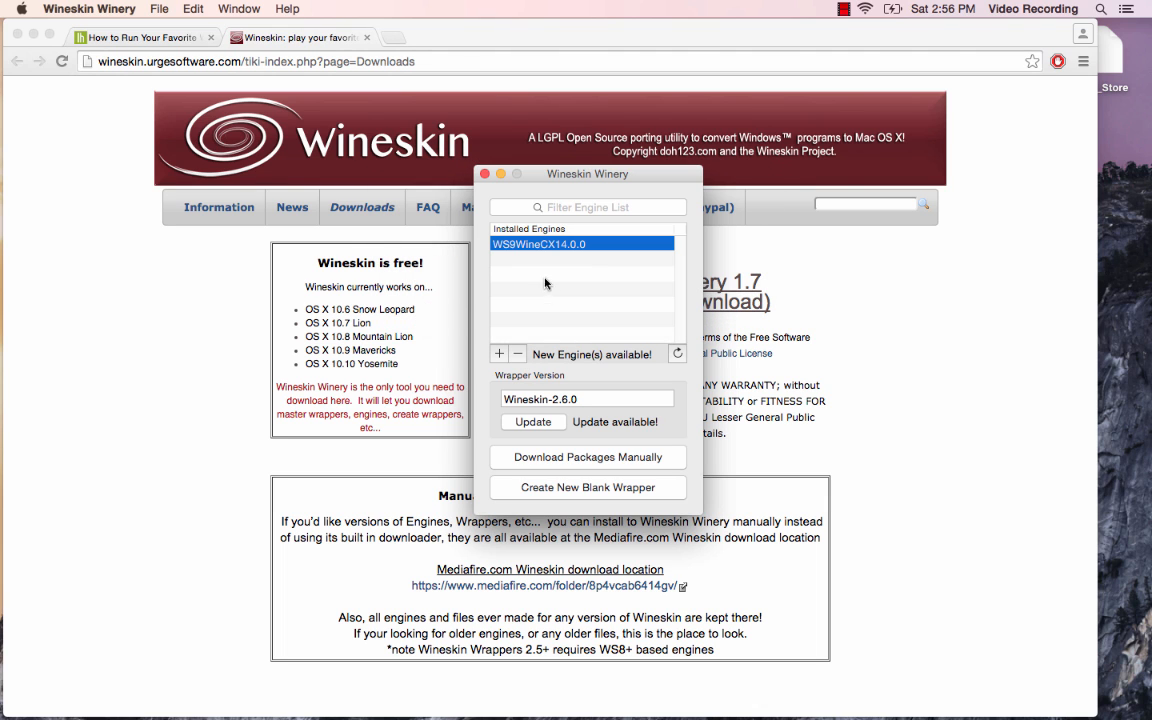
click(517, 354)
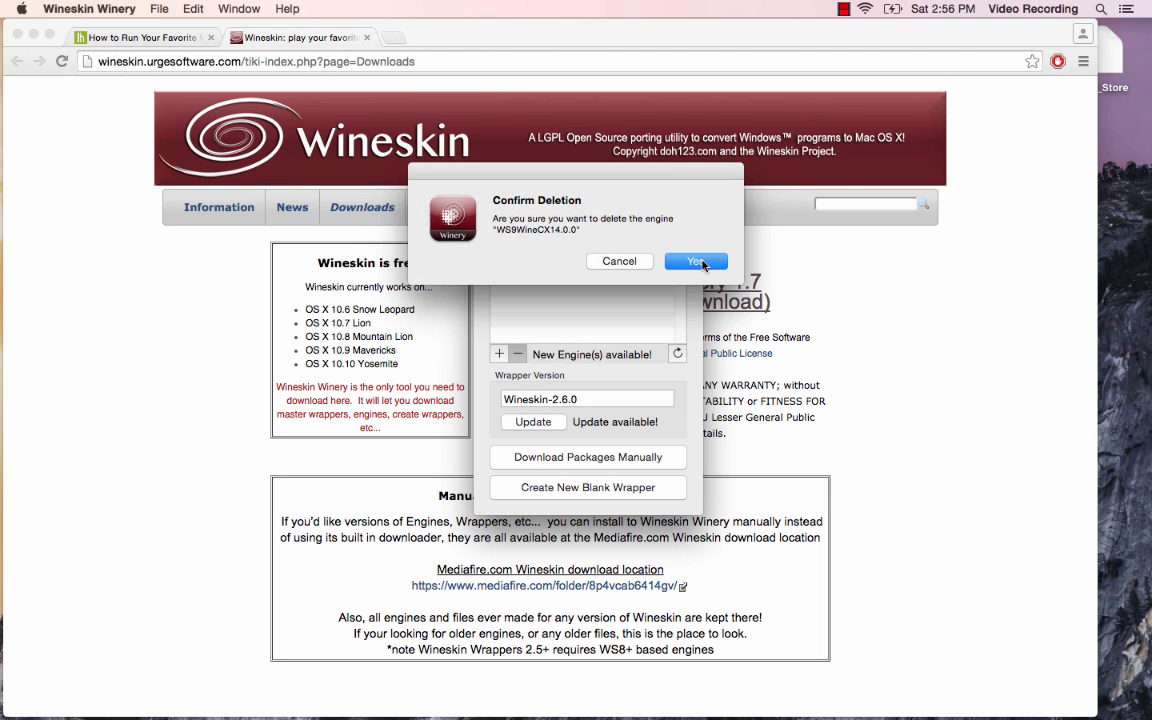
key(Return)
click(500, 354)
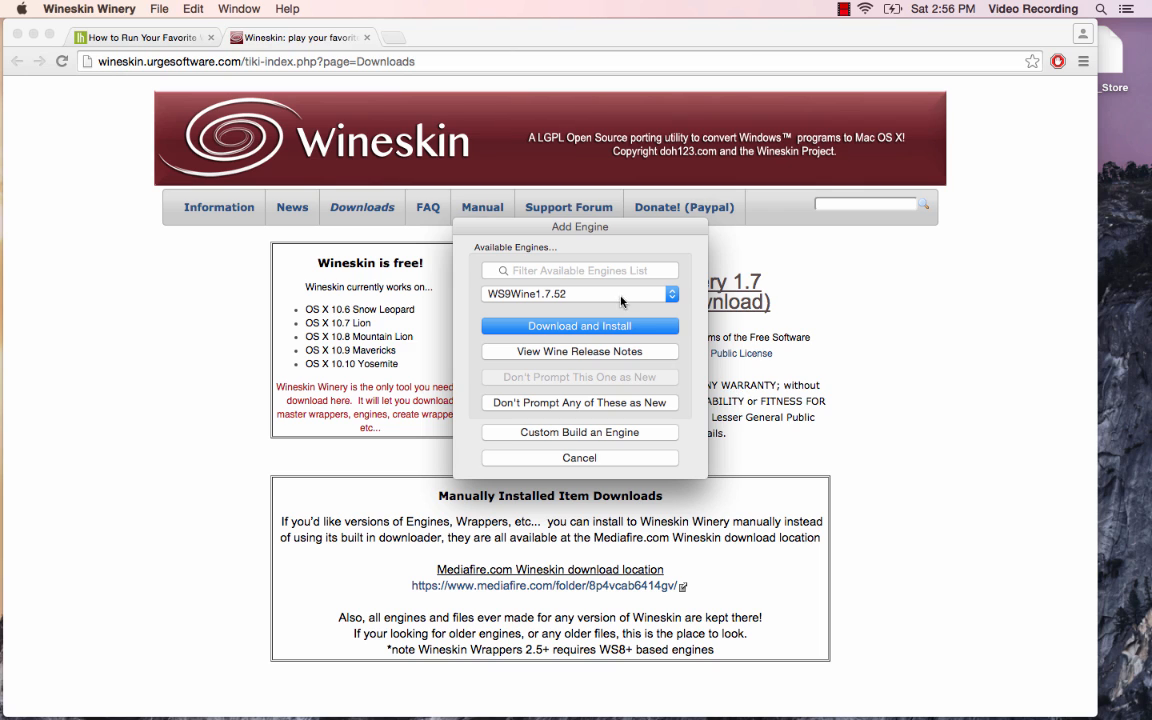
key(Escape)
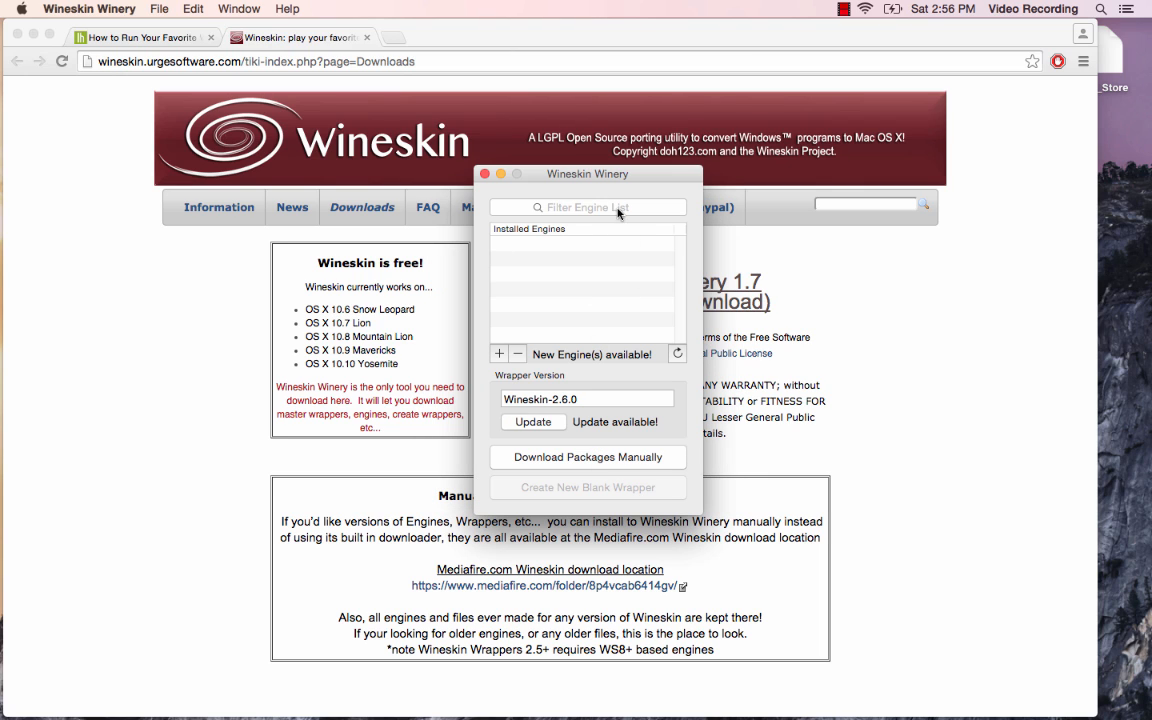
click(560, 205)
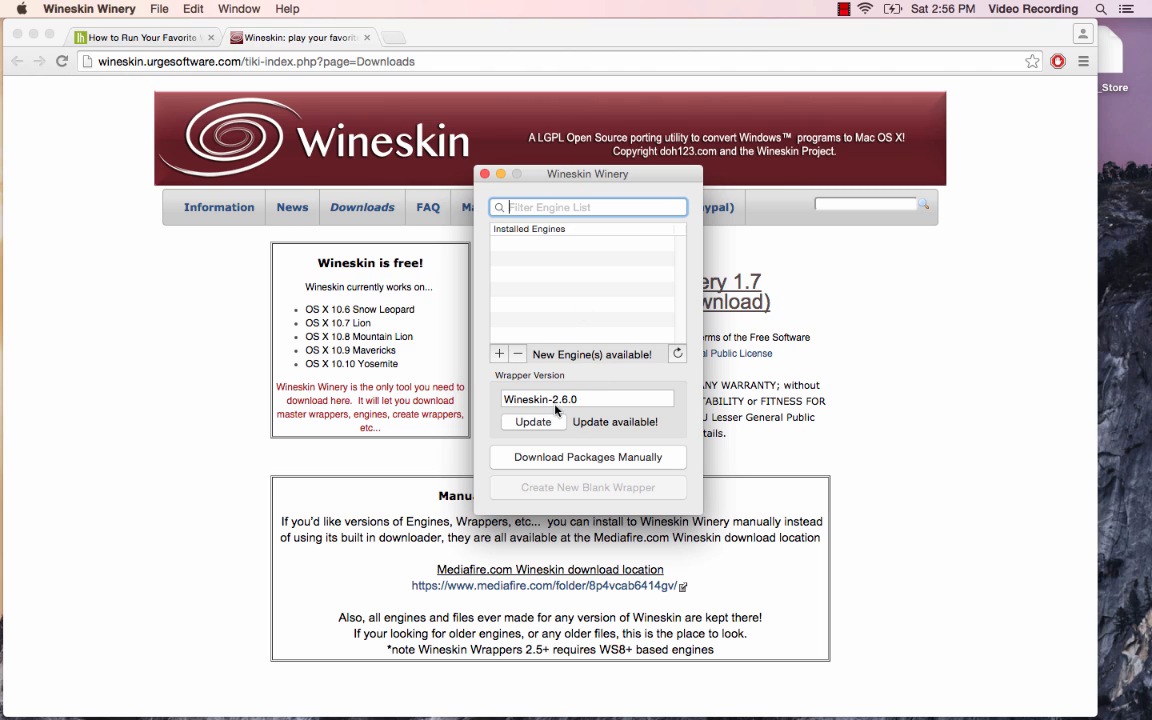
drag(590, 401, 491, 394)
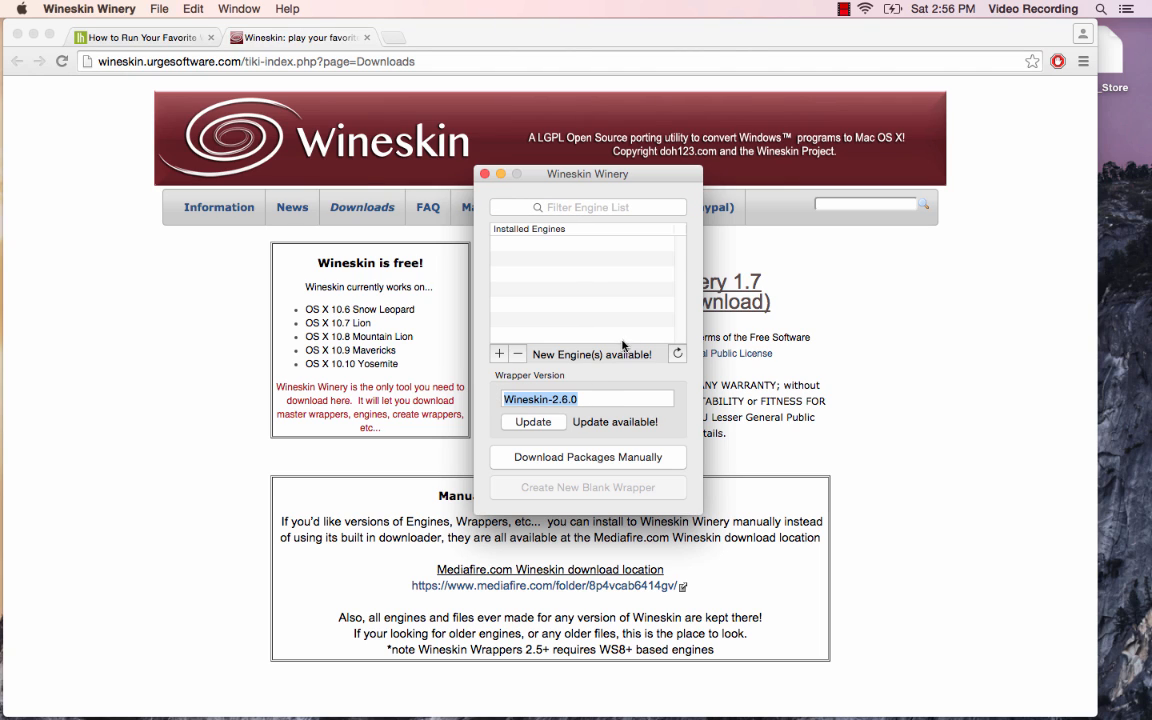
click(590, 311)
Download and install the WS9Wine1.7.52 engine, and update the wrapper to Wineskin-2.6.2
click(499, 354)
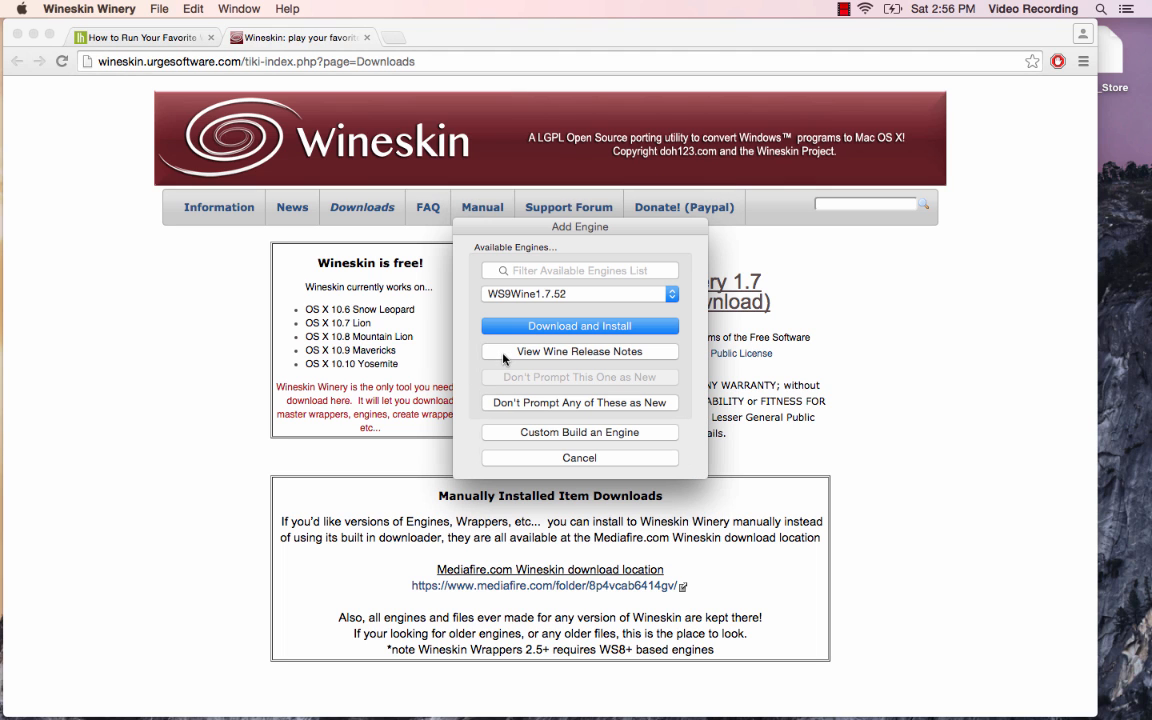
click(576, 299)
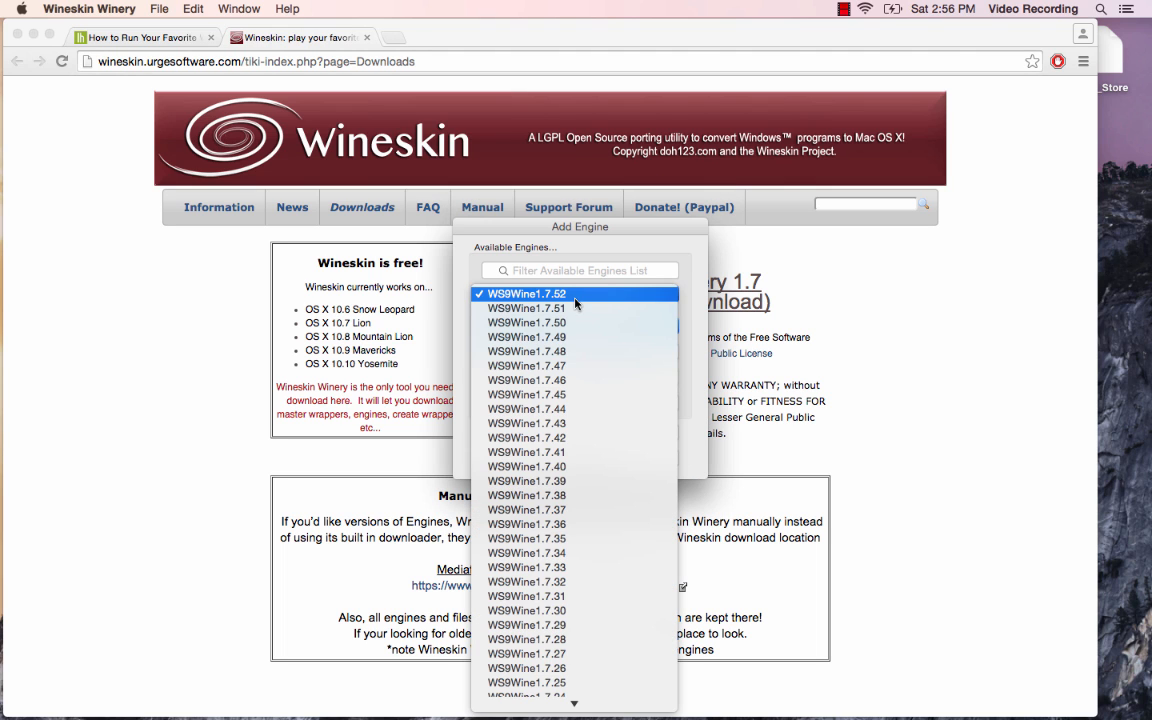
click(576, 297)
click(597, 326)
click(627, 352)
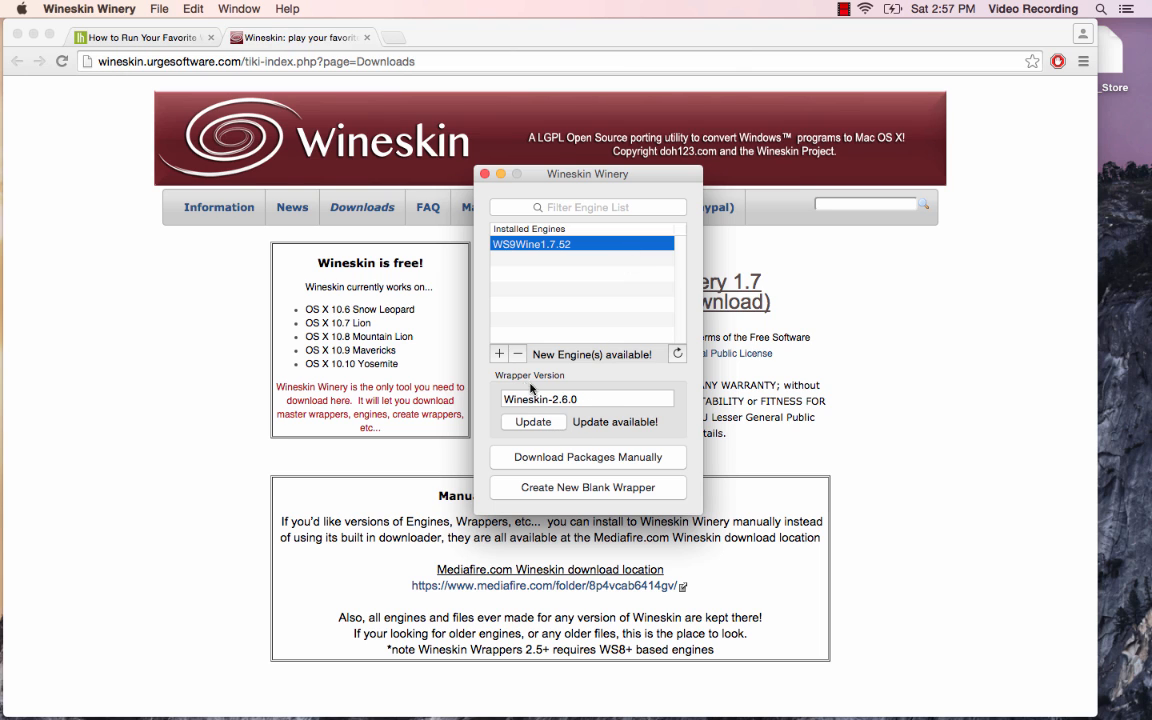
click(539, 421)
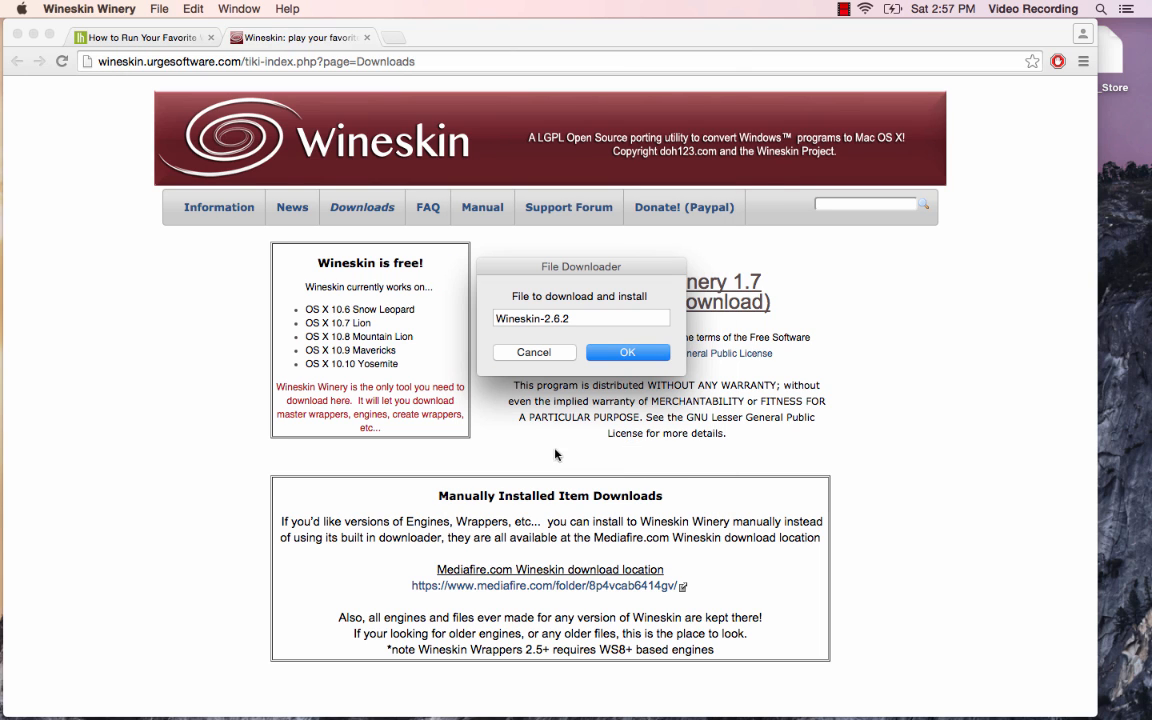
click(627, 352)
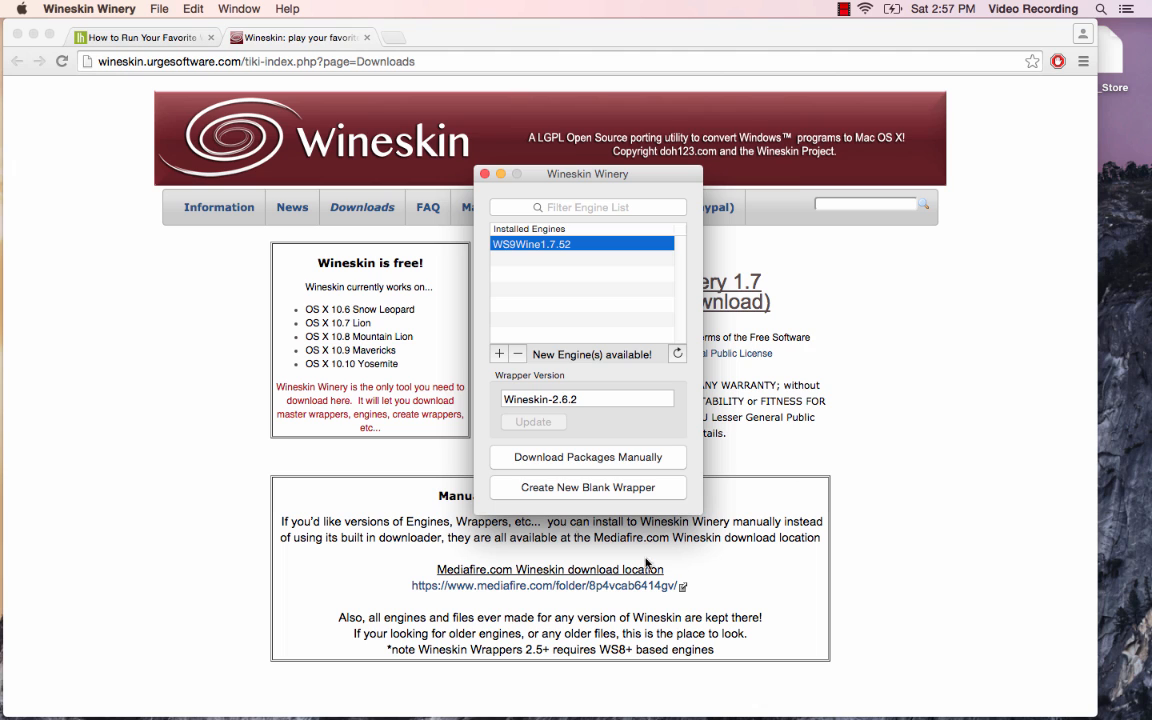
Move the Winery window aside and consult Step Two, Install a Wineskin Engine, of the Lifehacker article in Chrome
drag(588, 177, 723, 178)
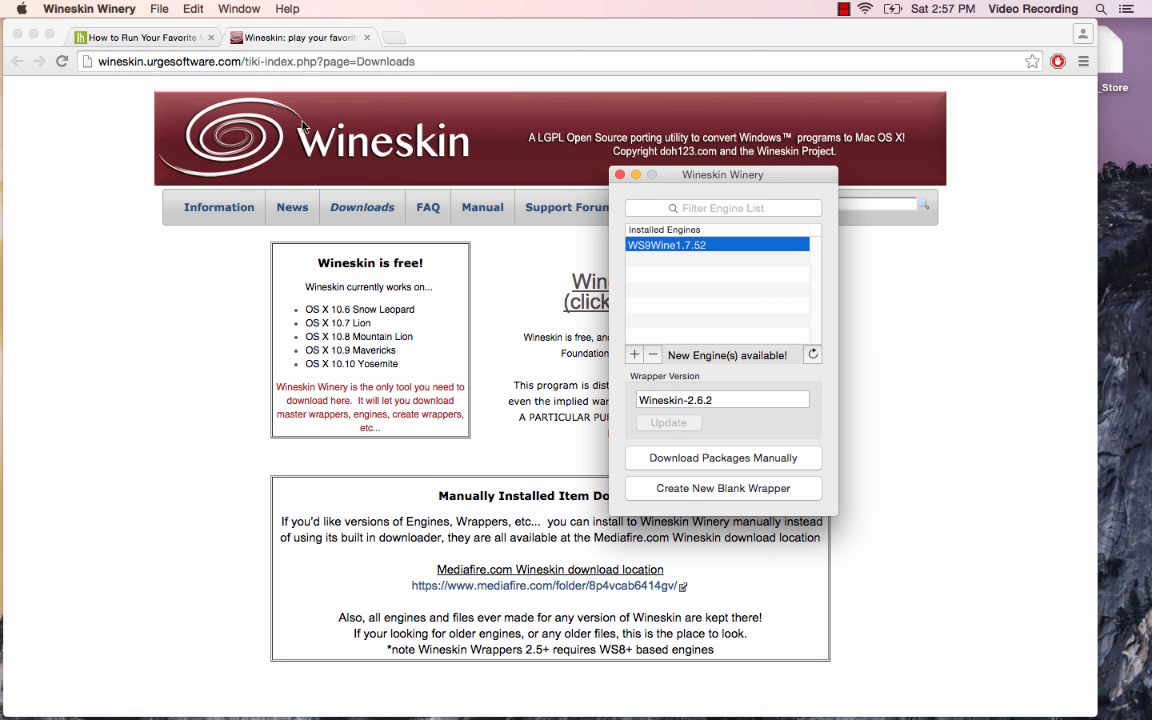
drag(685, 172, 994, 211)
click(137, 37)
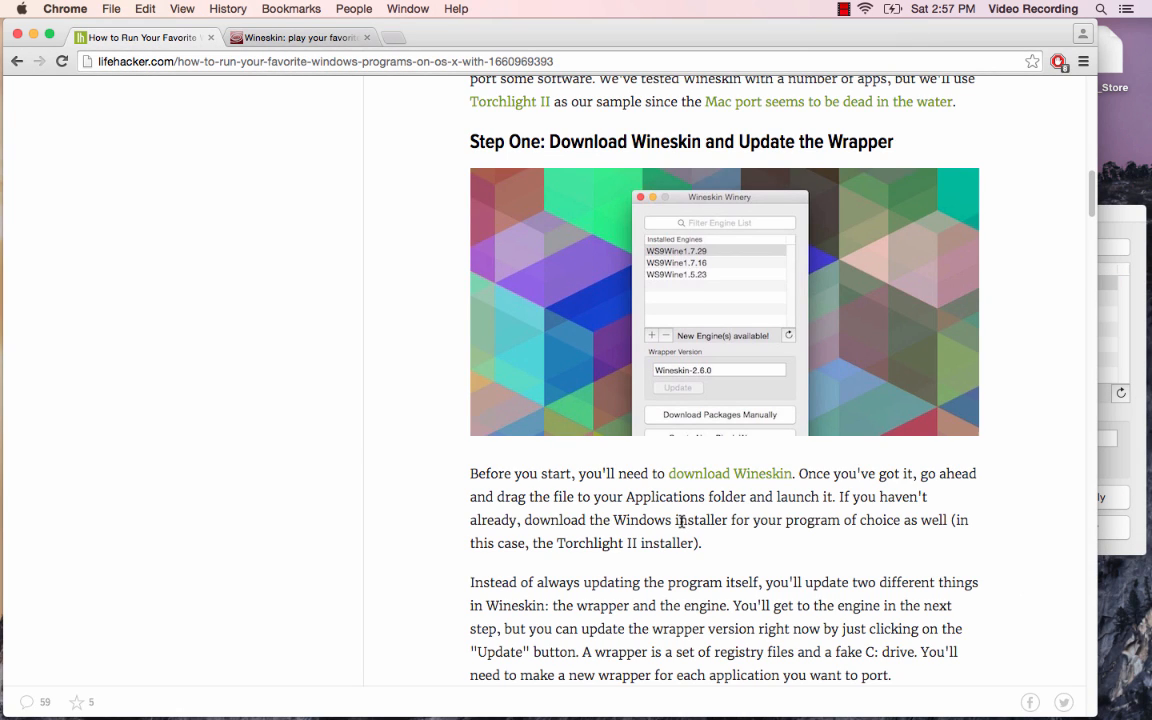
scroll(689, 458, down, 10)
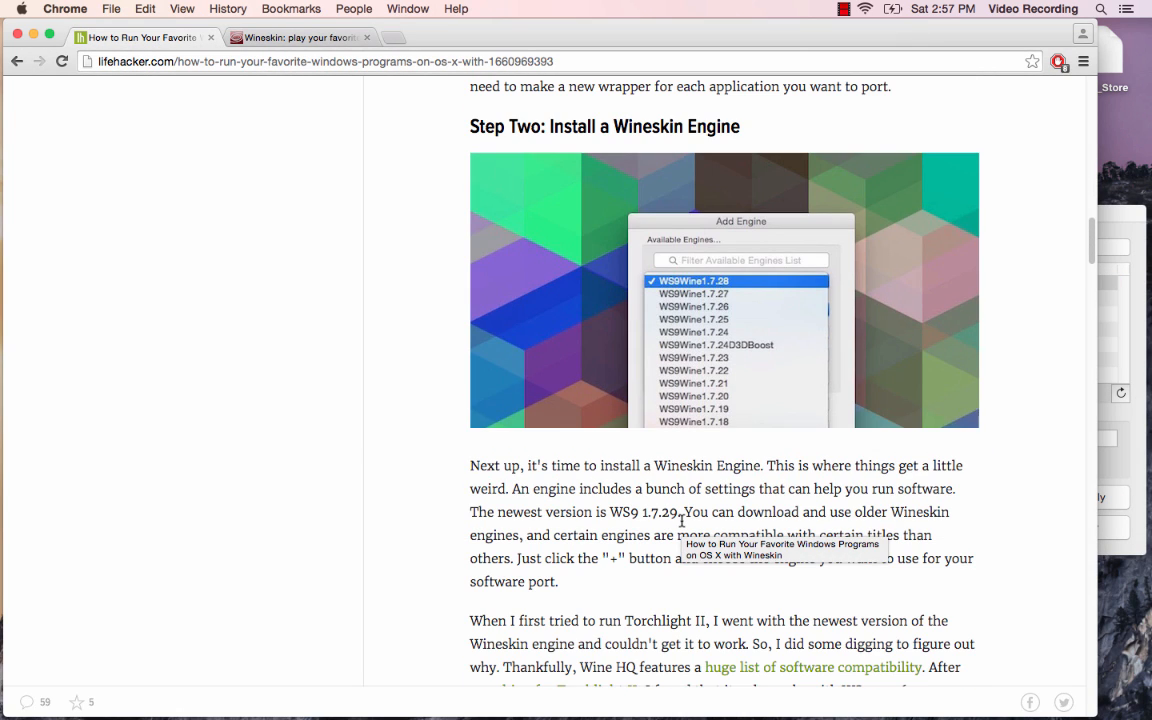
Consult Step Three of the article and create a new blank wrapper named The Sims 4 with the WS9Wine1.7.52 engine
scroll(681, 521, down, 10)
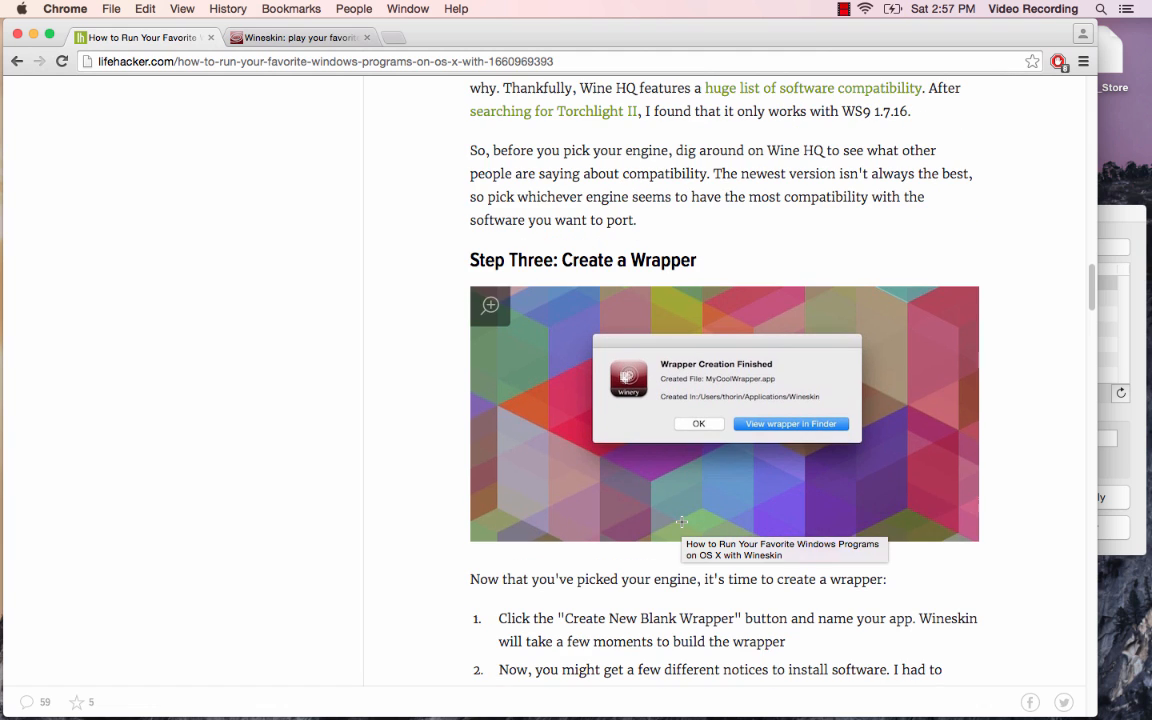
scroll(964, 404, down, 1)
click(1110, 527)
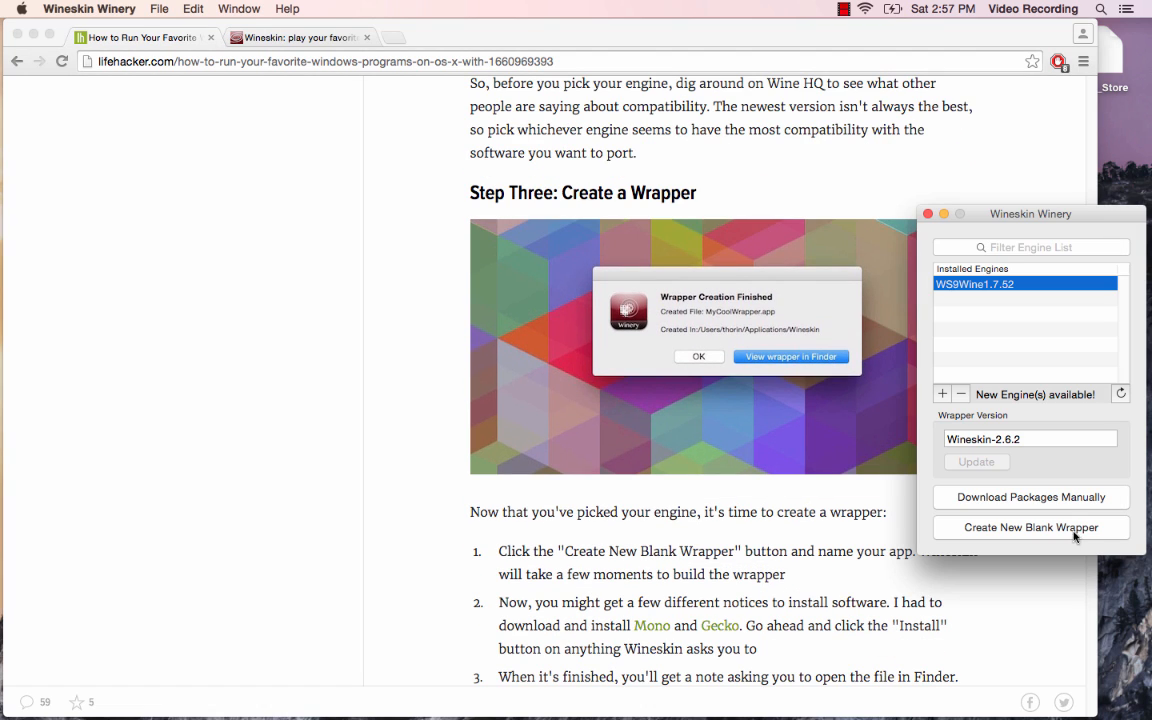
click(1068, 537)
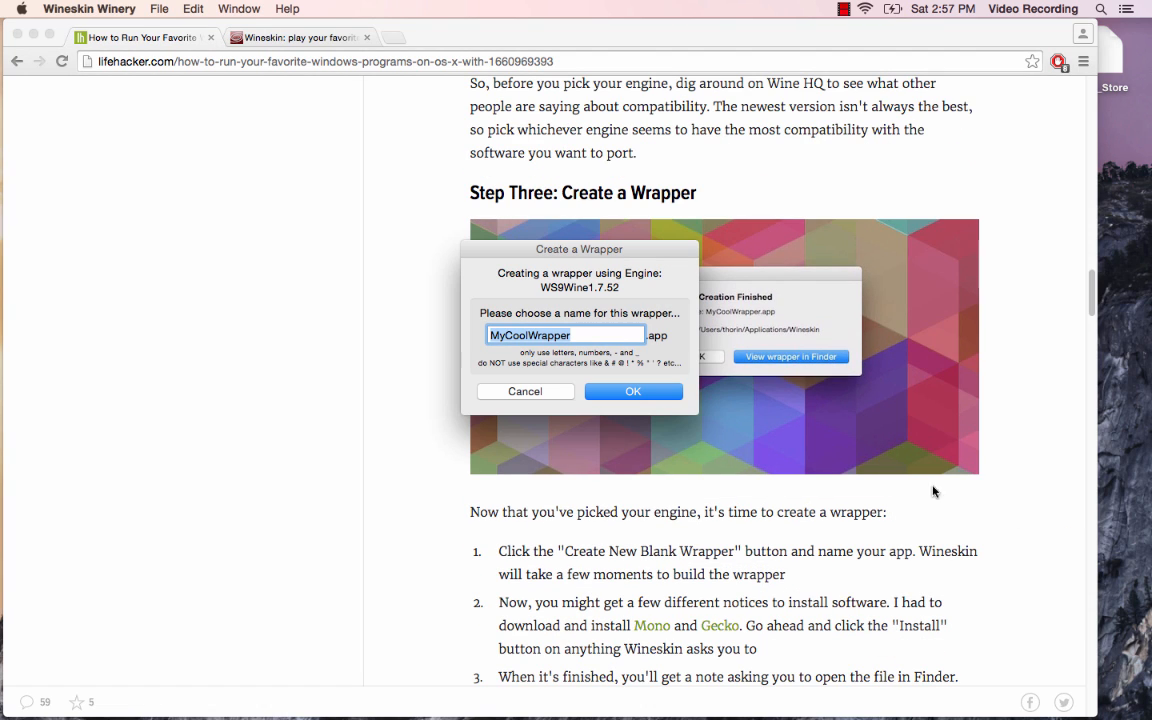
text(The S)
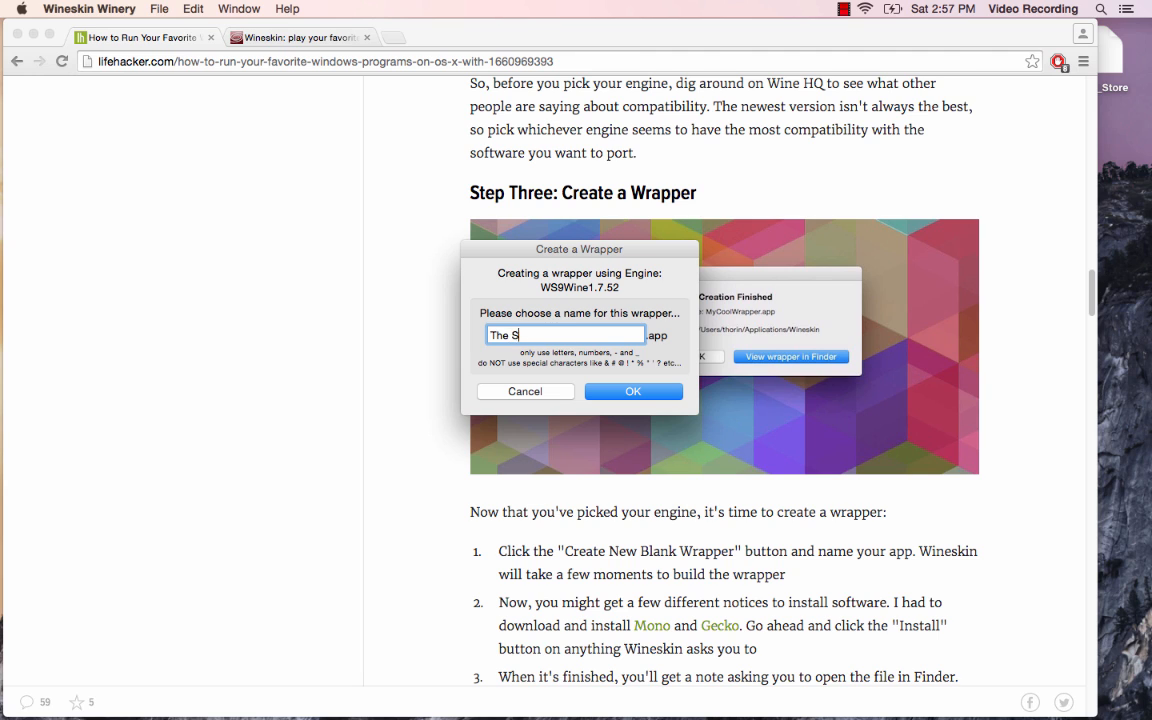
text(ims 4)
click(607, 391)
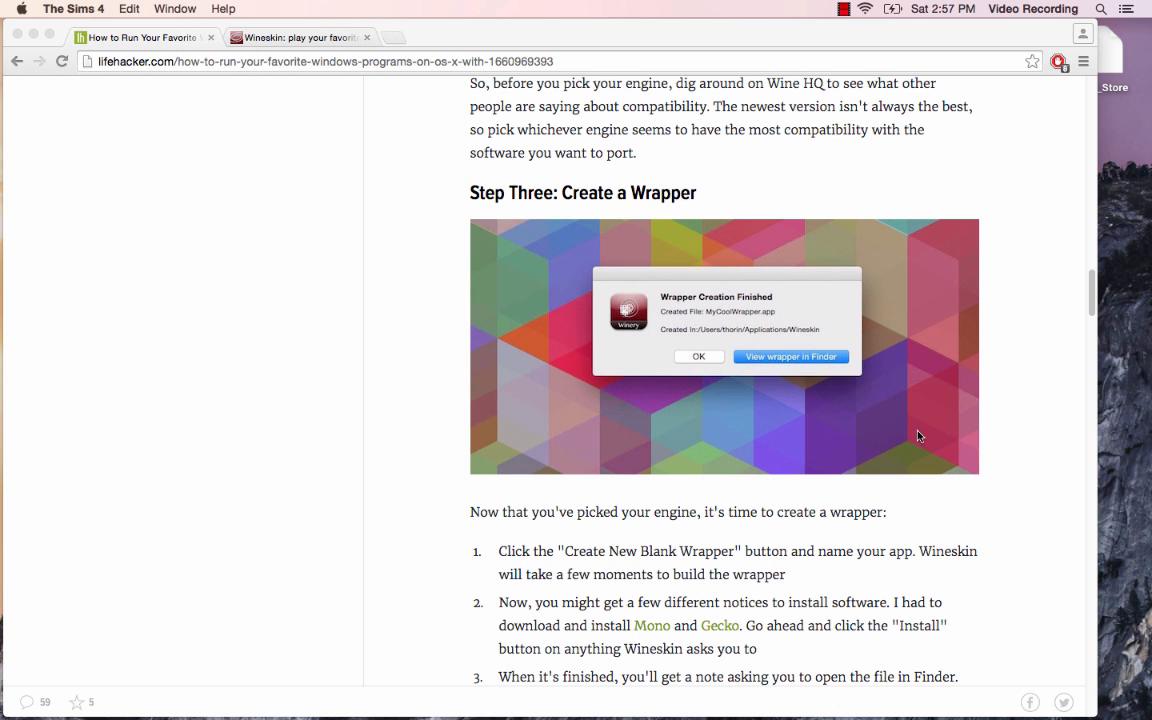
Install the Wine Mono package for the wrapper, and show the finished wrapper in Finder
mouse_move(2, 4)
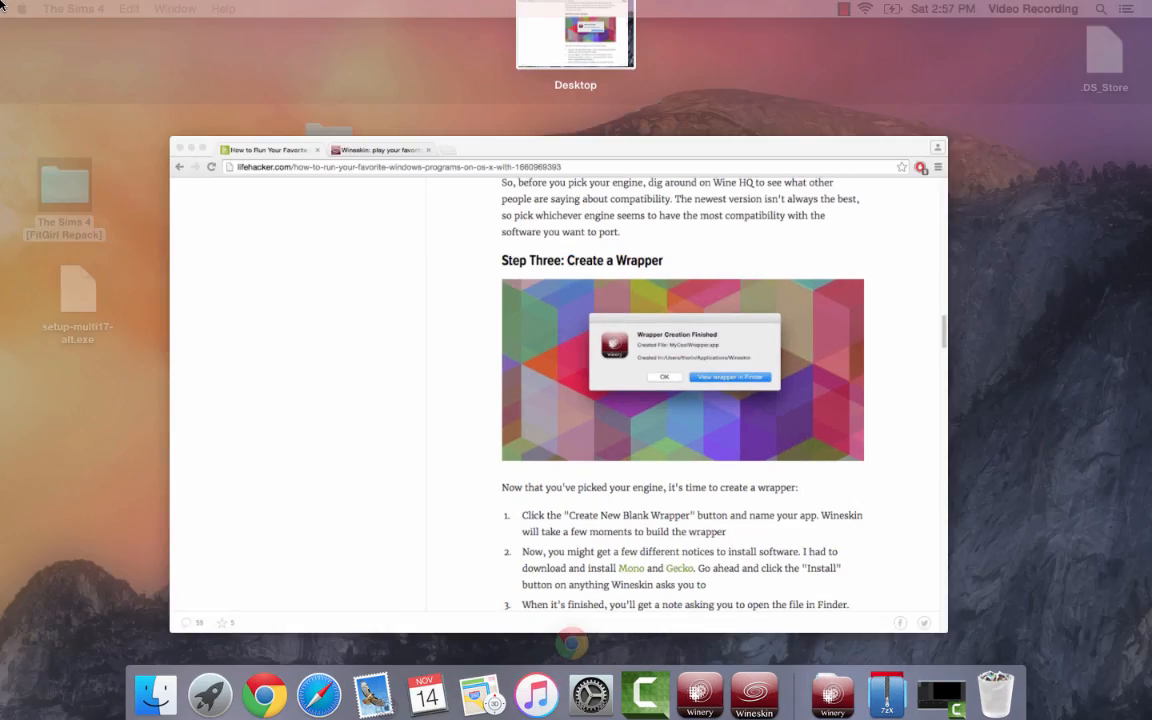
click(792, 216)
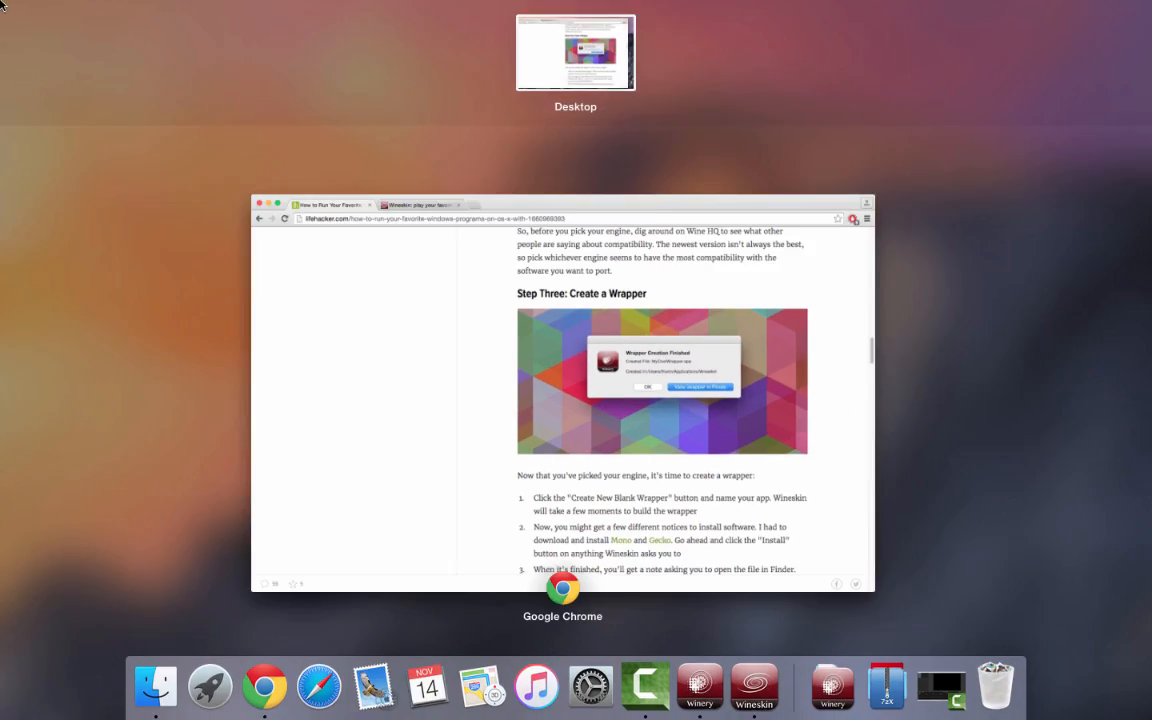
click(400, 300)
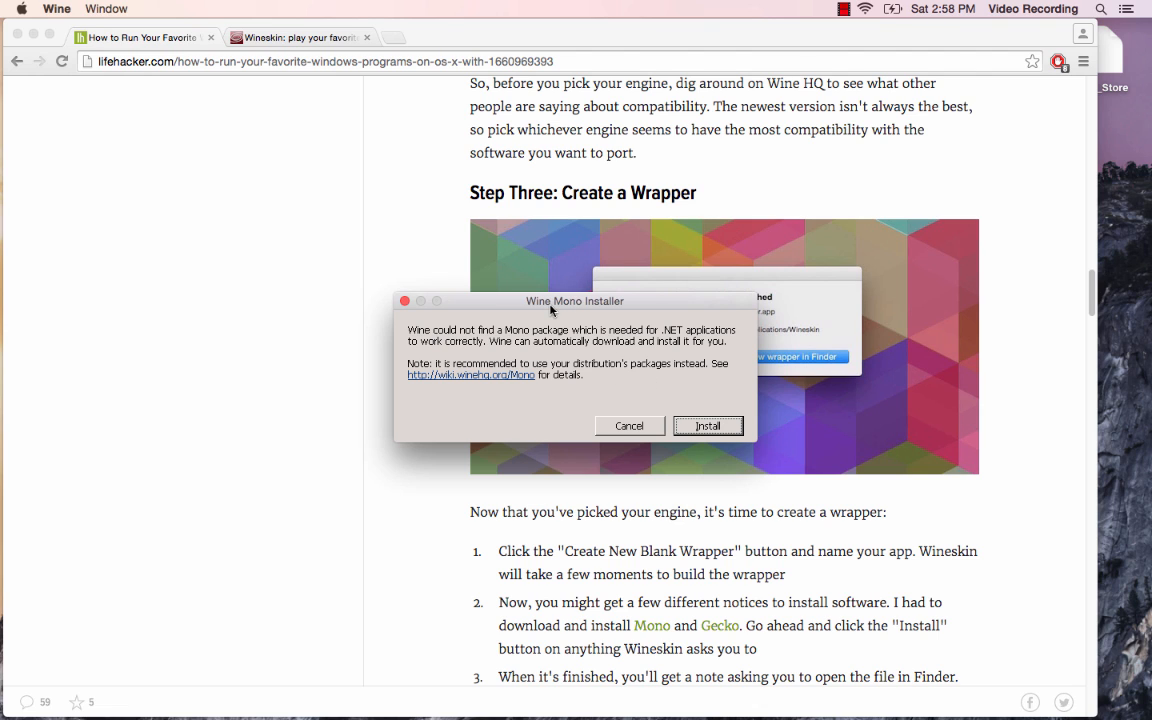
drag(550, 310, 559, 297)
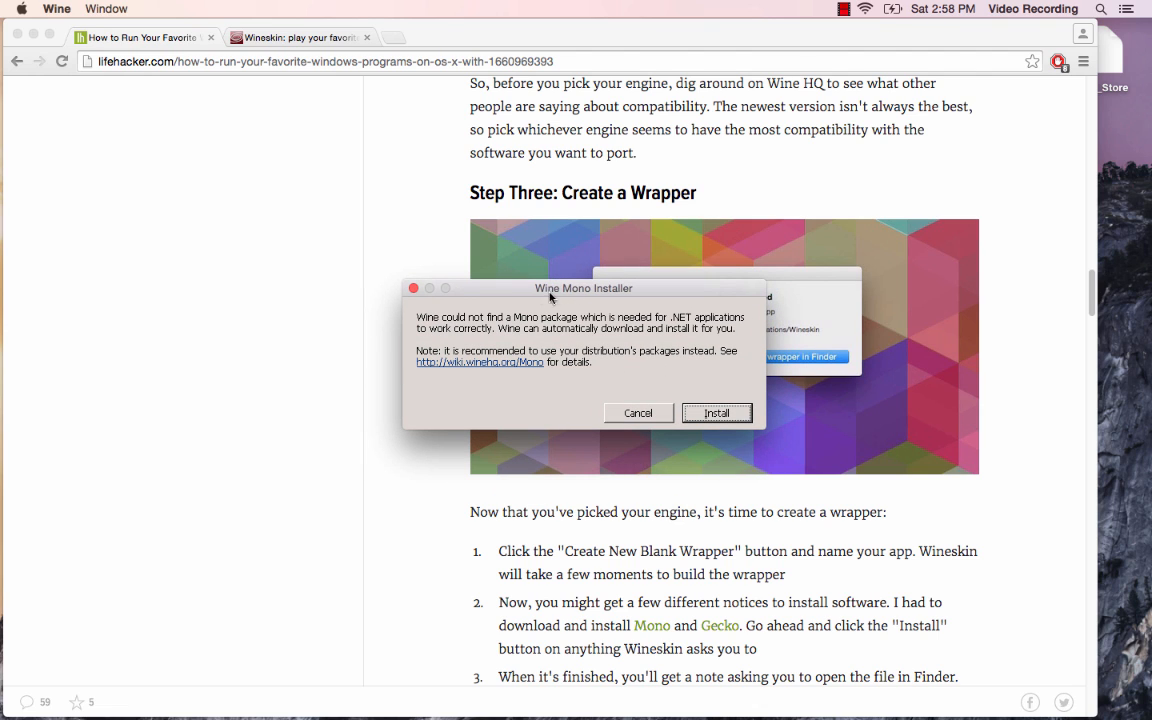
click(710, 412)
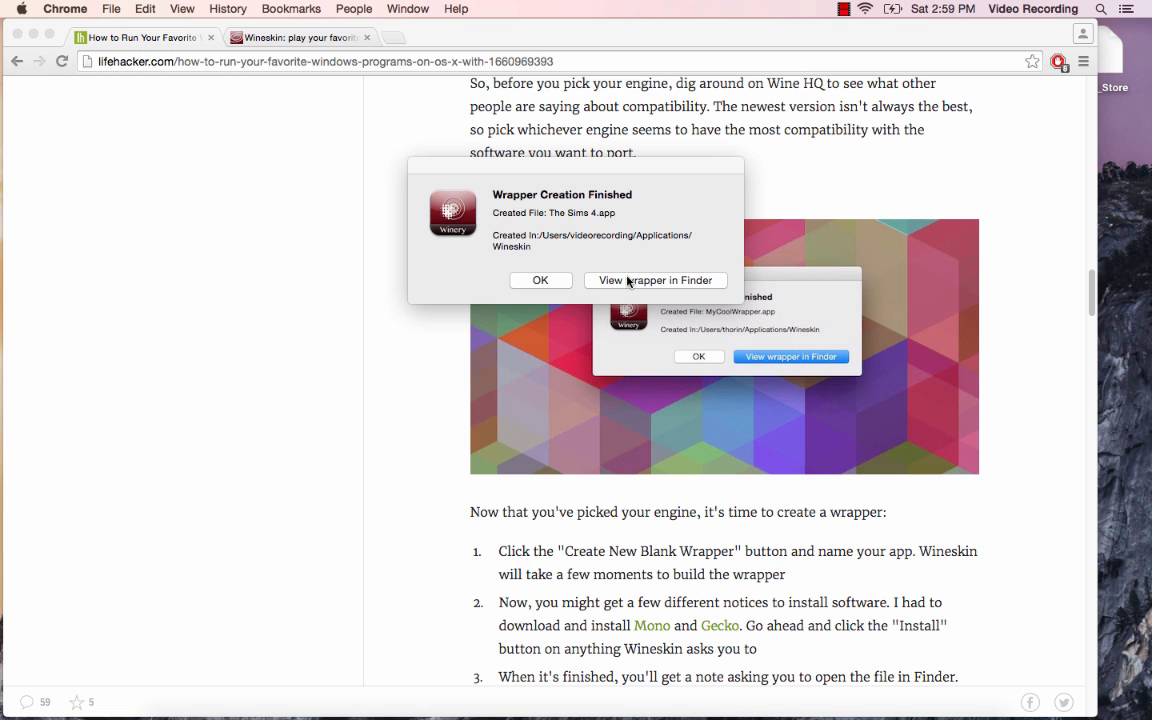
click(628, 281)
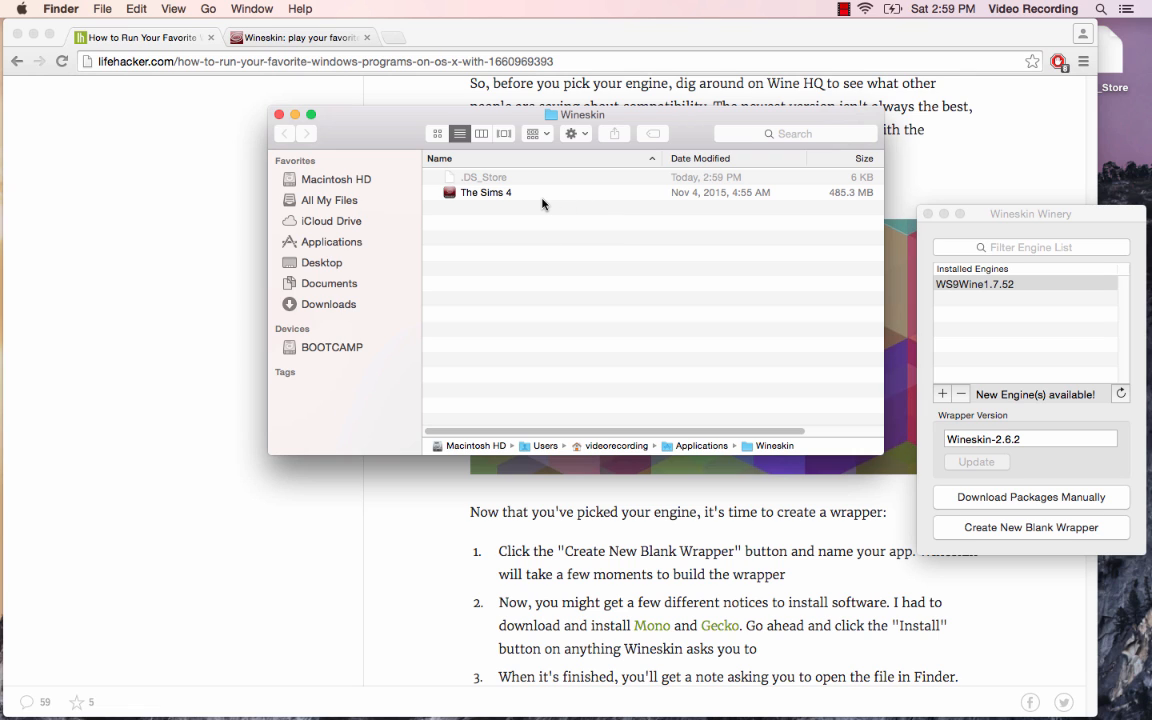
Move the Finder window aside, view the package contents of The Sims 4 wrapper, and return to the Wineskin folder
scroll(673, 607, down, 2)
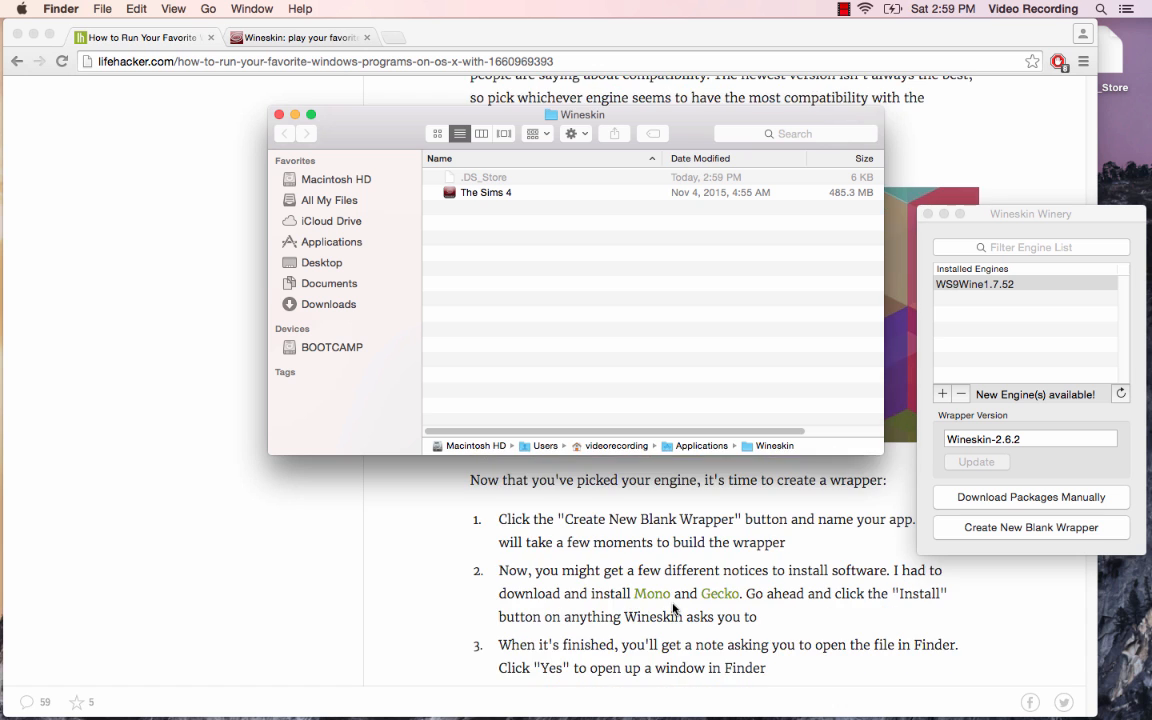
scroll(673, 607, down, 3)
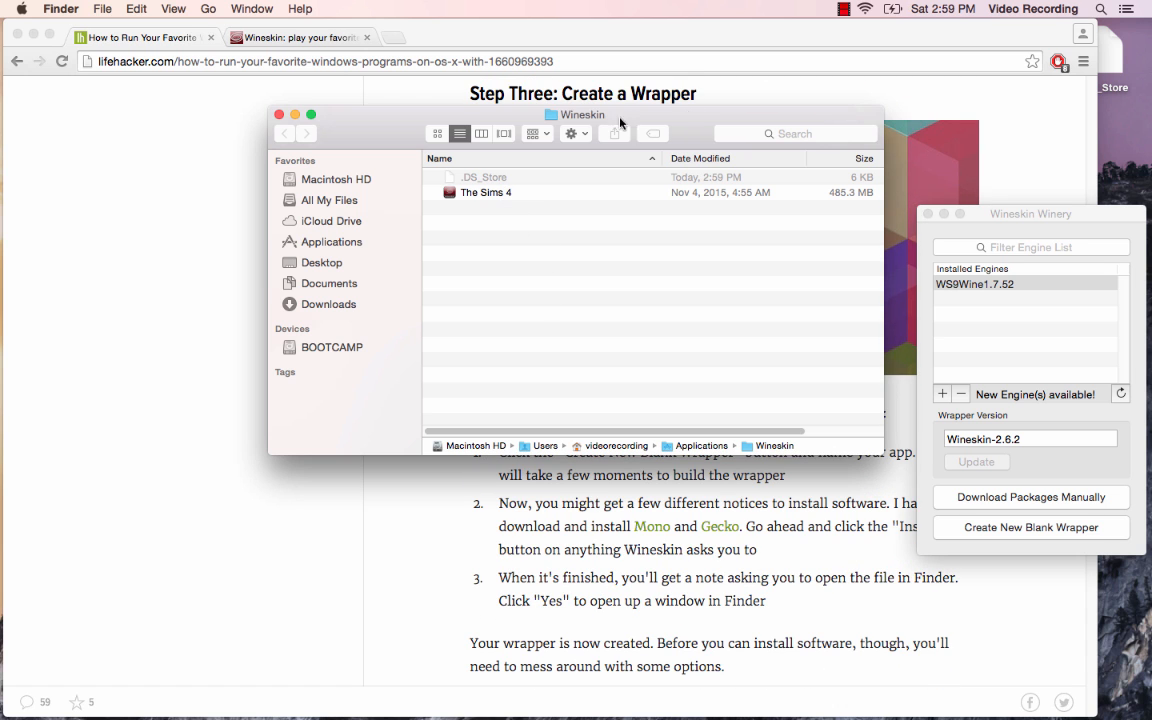
drag(699, 123, 664, 180)
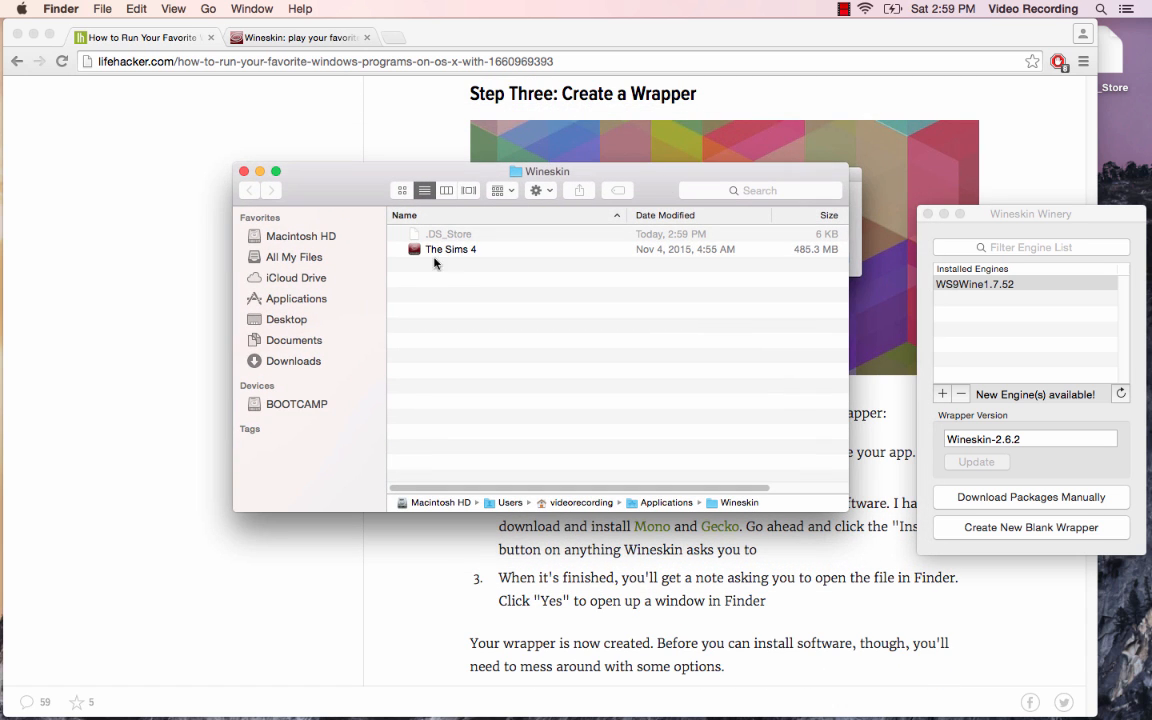
click(438, 251)
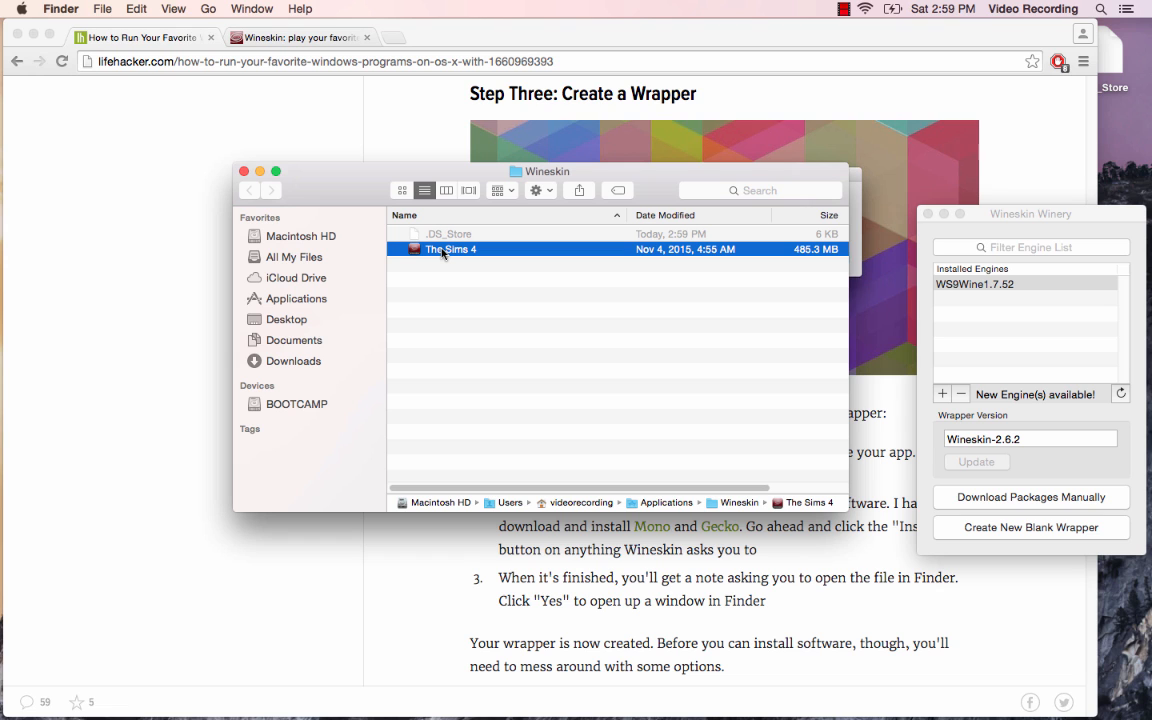
right_click(443, 254)
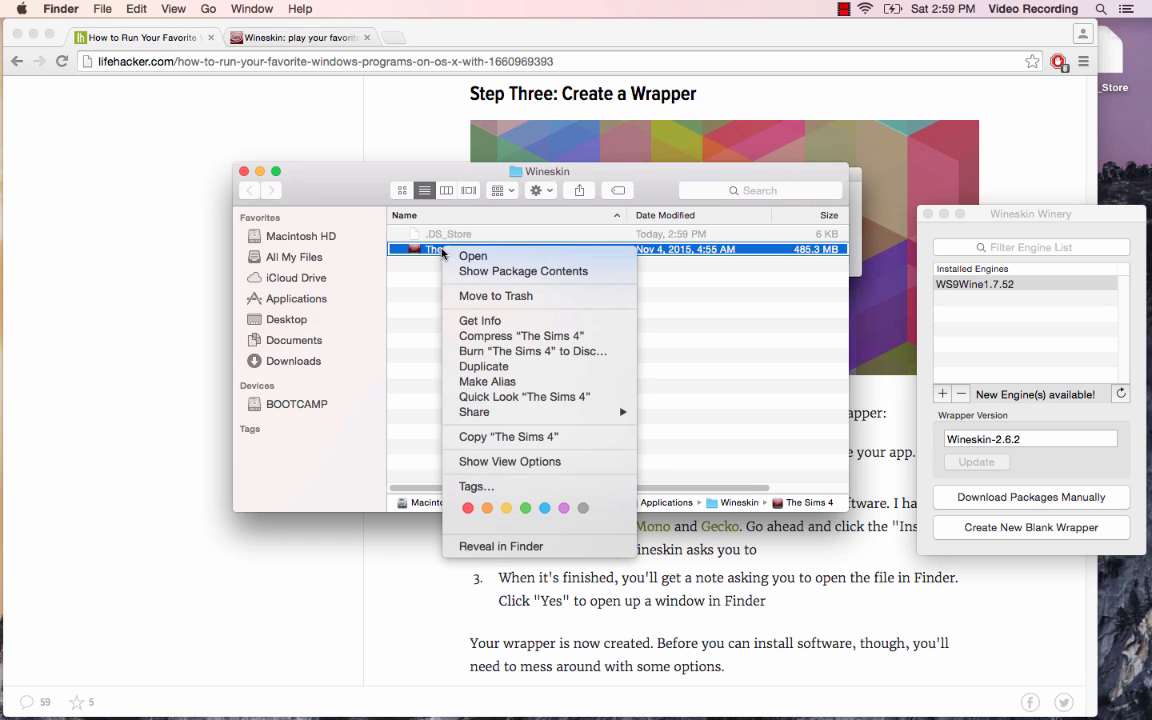
click(406, 283)
right_click(440, 252)
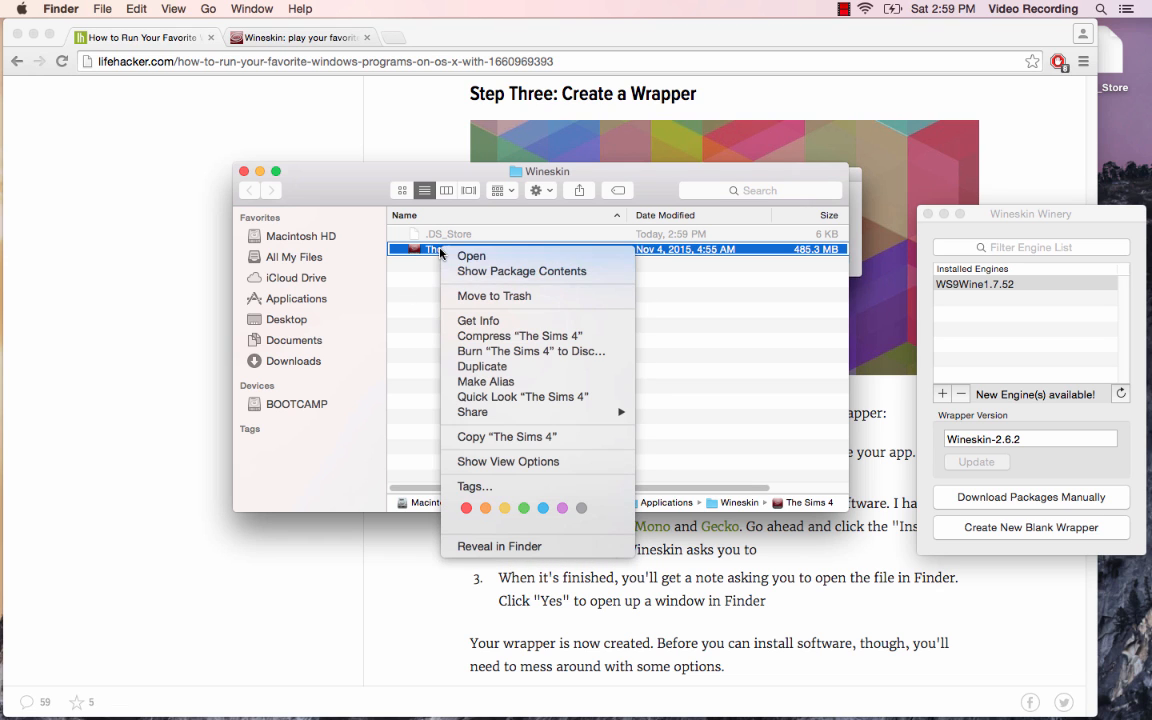
click(464, 271)
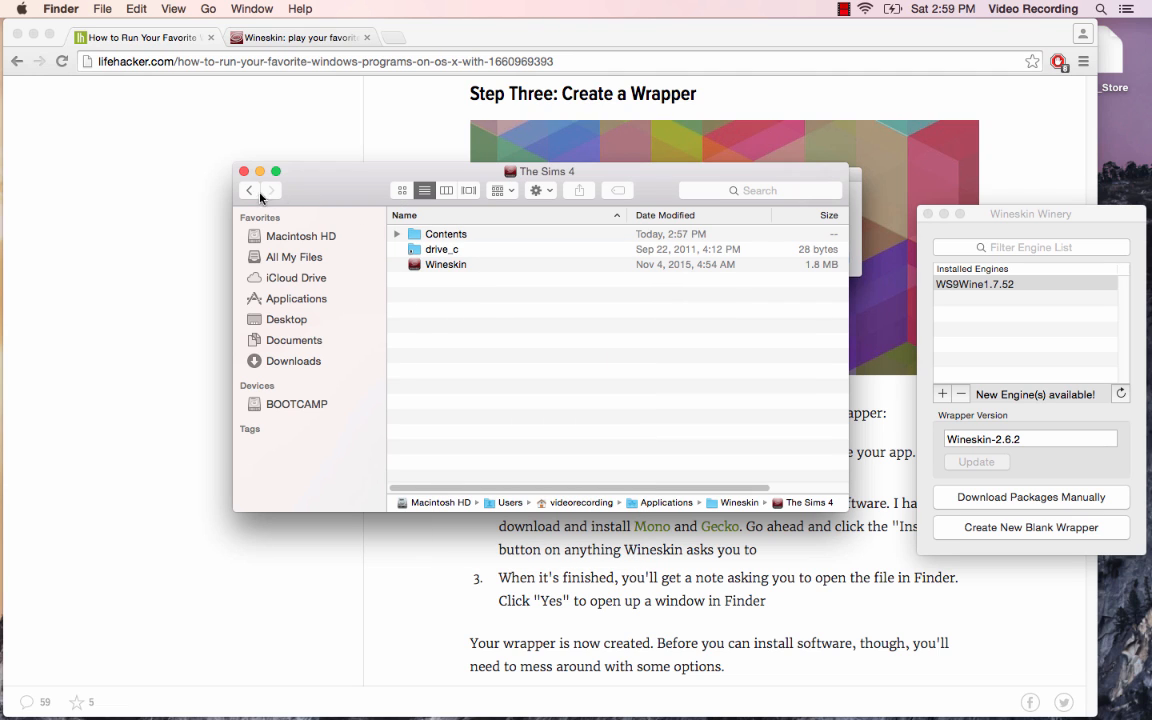
click(260, 194)
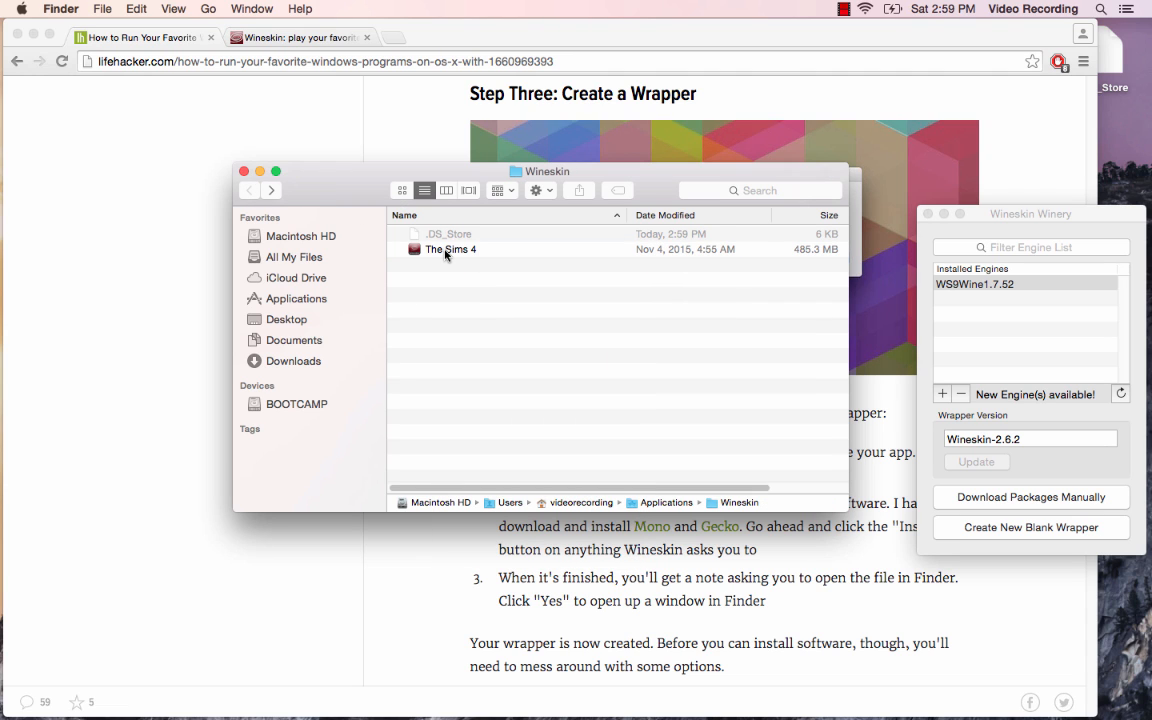
Try to launch The Sims 4 wrapper directly from the Wineskin folder, dismissing the alert and retrying
double_click(446, 252)
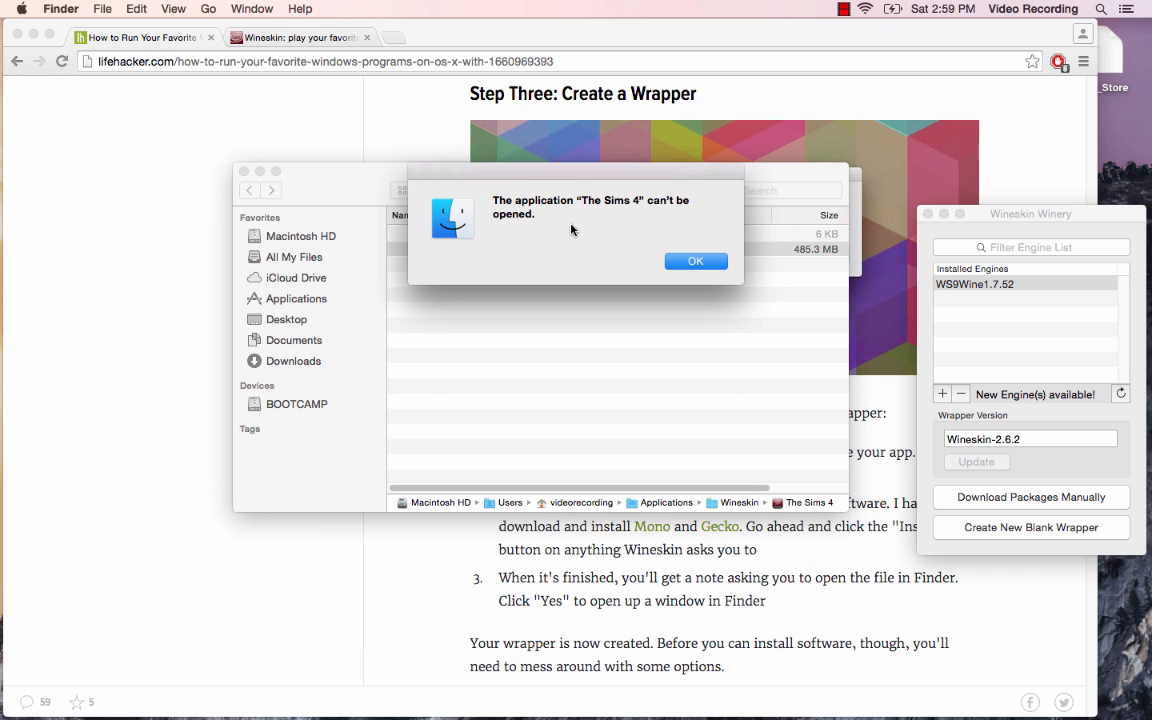
click(692, 262)
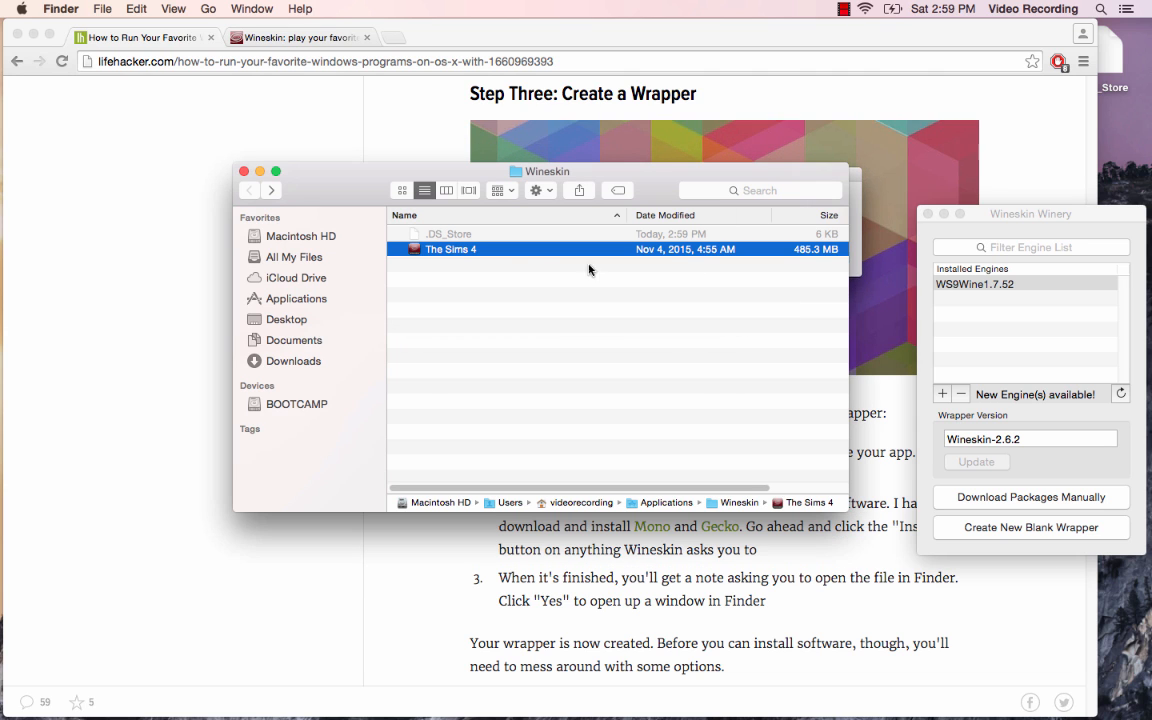
double_click(467, 254)
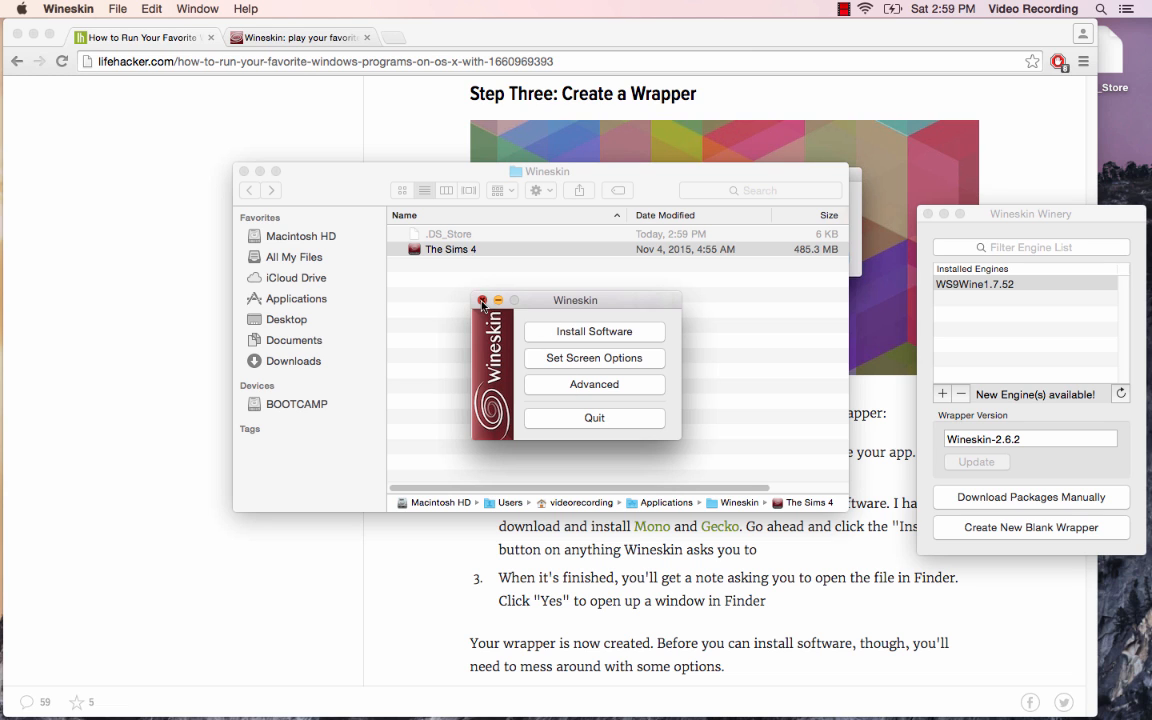
Open the Wineskin application from inside The Sims 4 wrapper's package contents
click(455, 250)
right_click(465, 252)
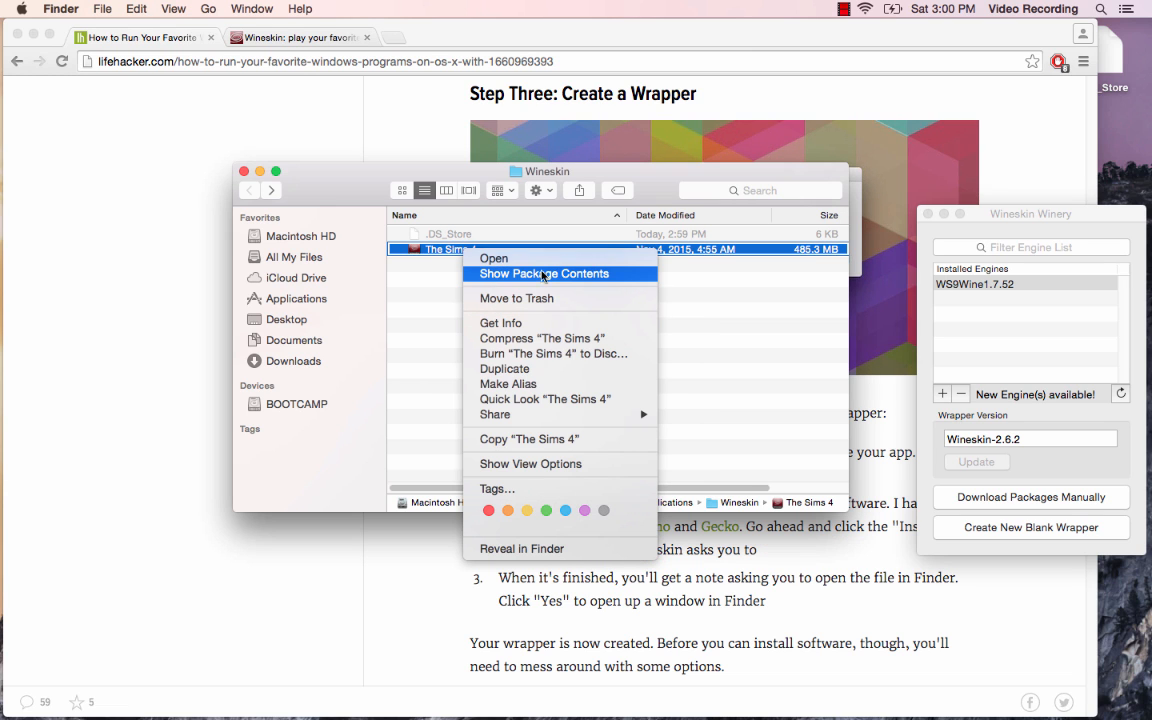
click(589, 275)
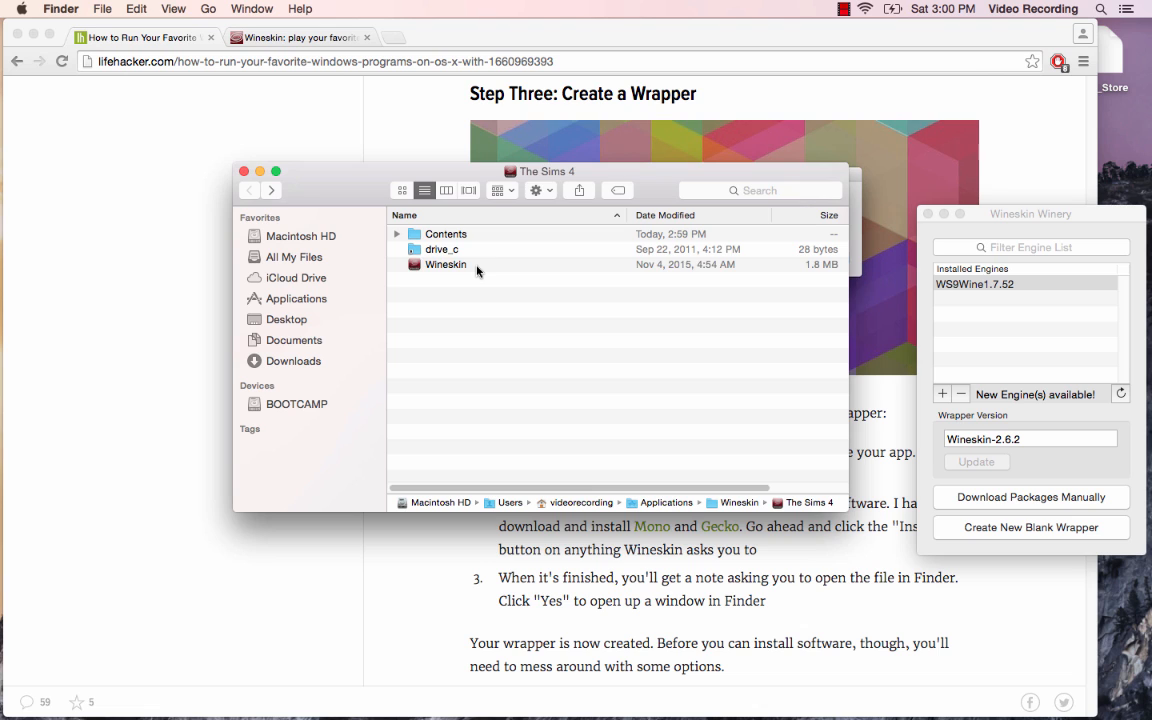
double_click(477, 265)
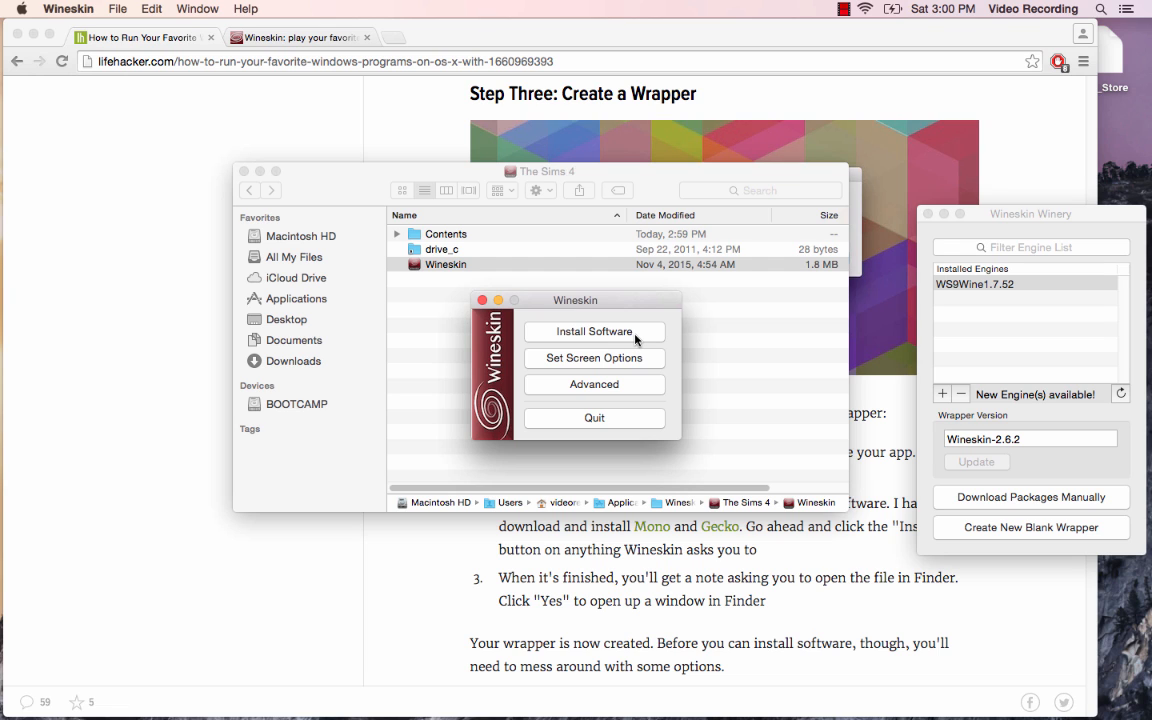
View Wineskin's software installation options and Advanced configuration, close them, and return to the Wineskin folder in Finder
click(636, 340)
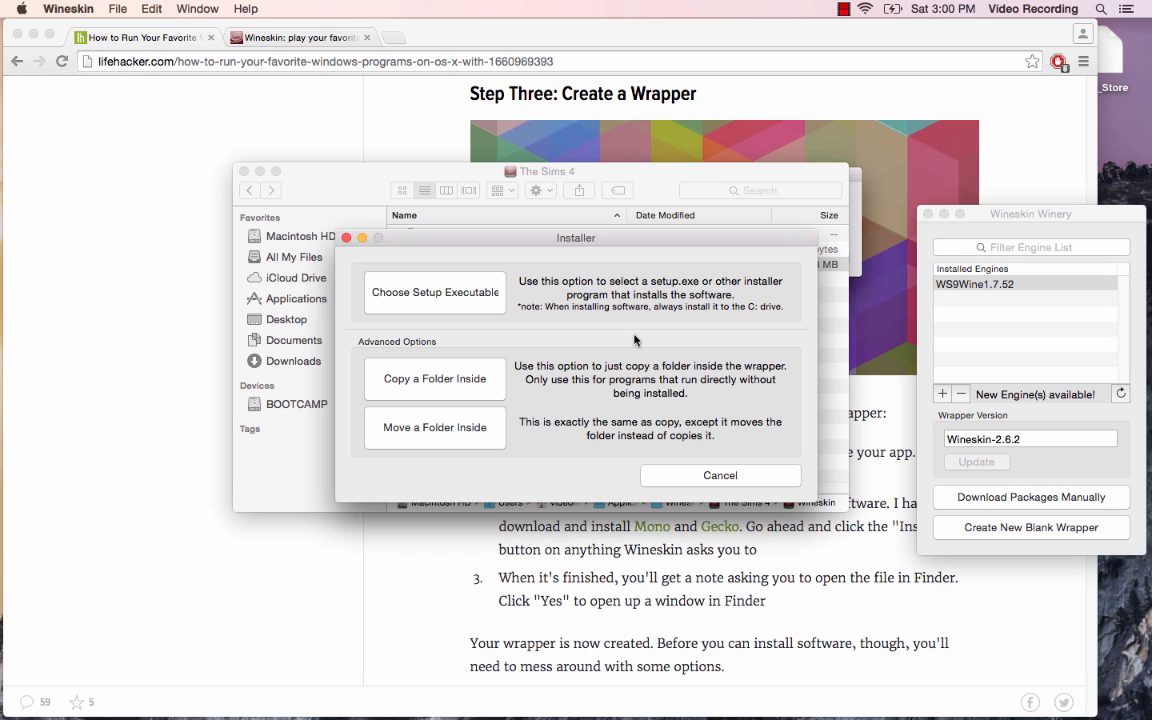
click(706, 476)
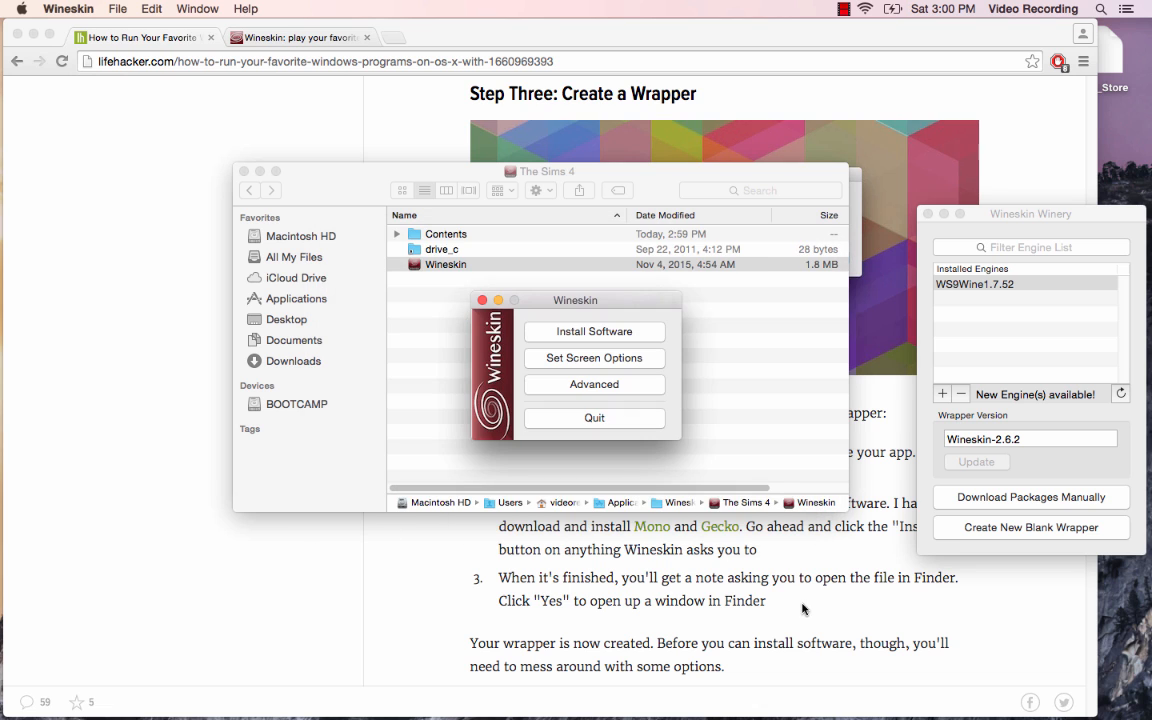
scroll(802, 605, down, 1)
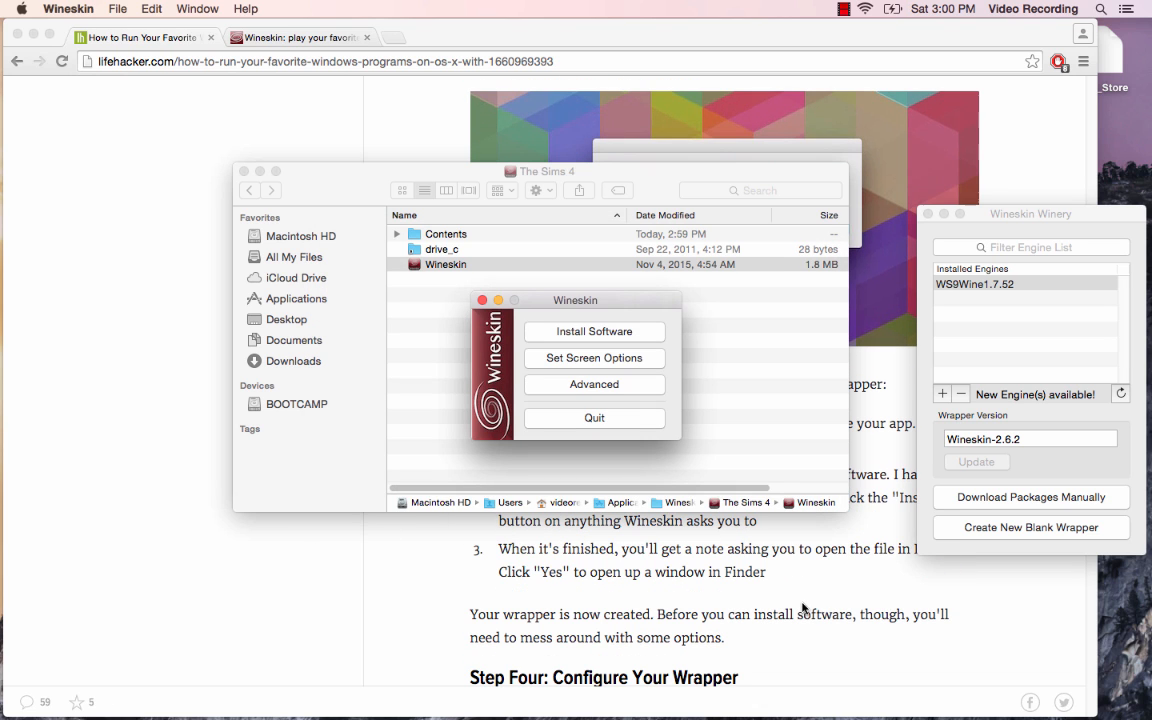
click(609, 385)
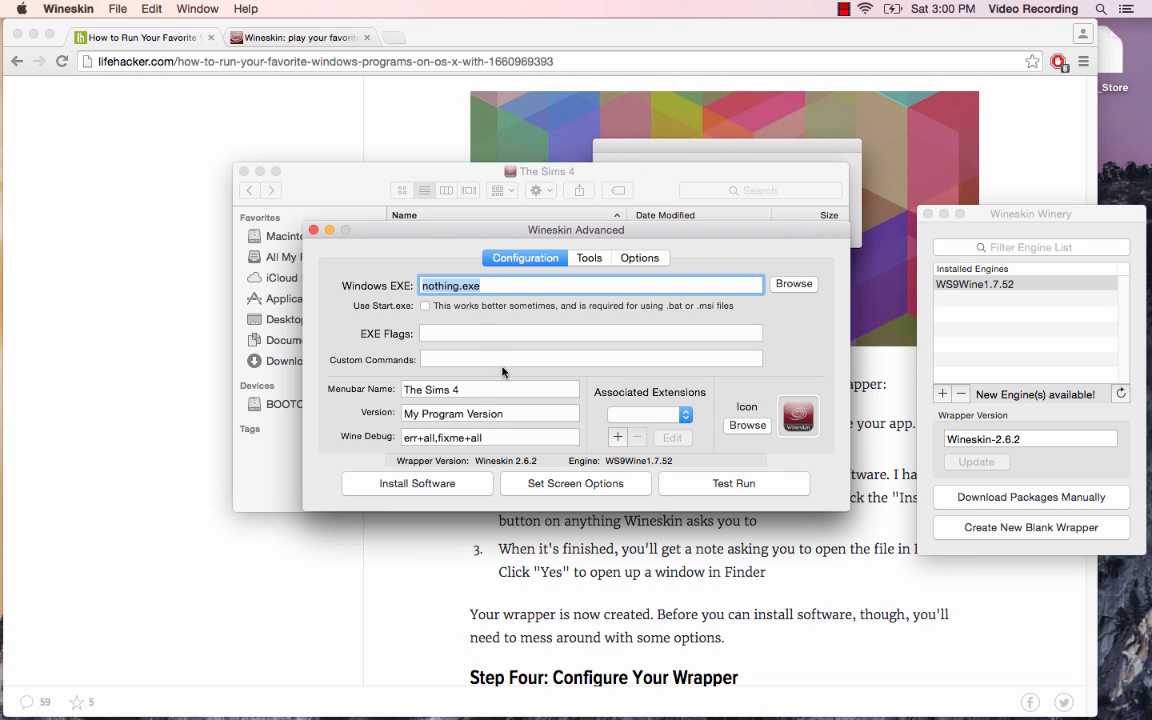
click(313, 230)
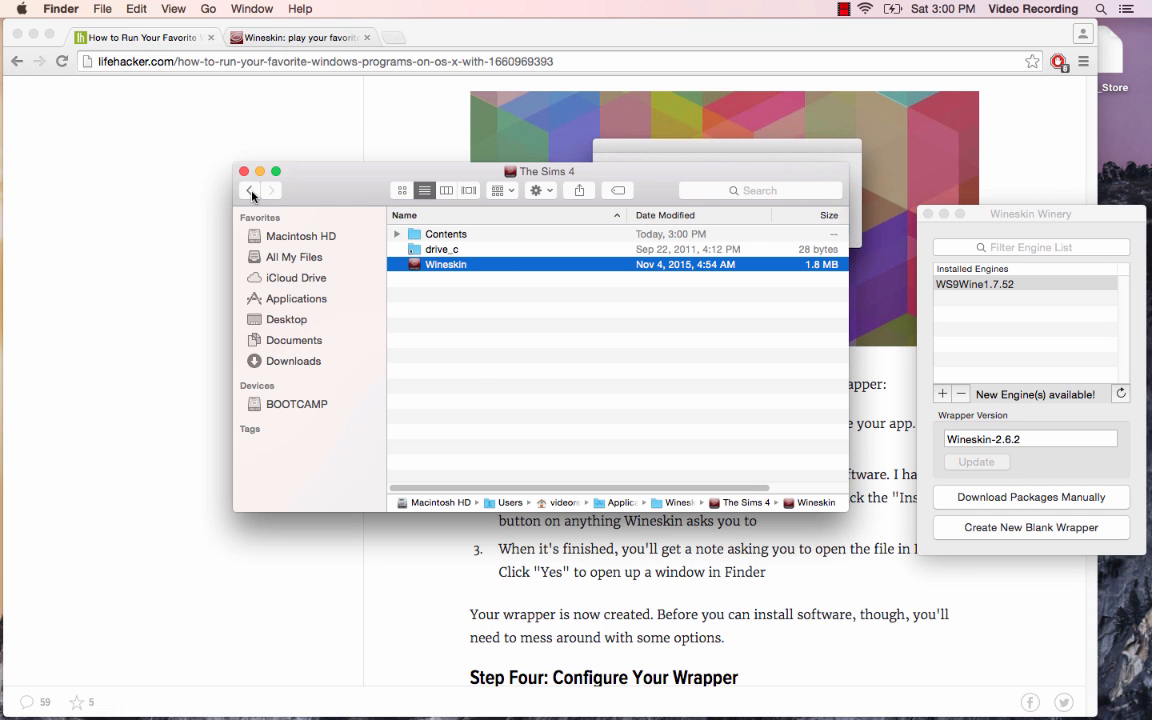
click(250, 191)
Reopen Wineskin for The Sims 4 wrapper and display the tools in its Advanced settings
click(440, 250)
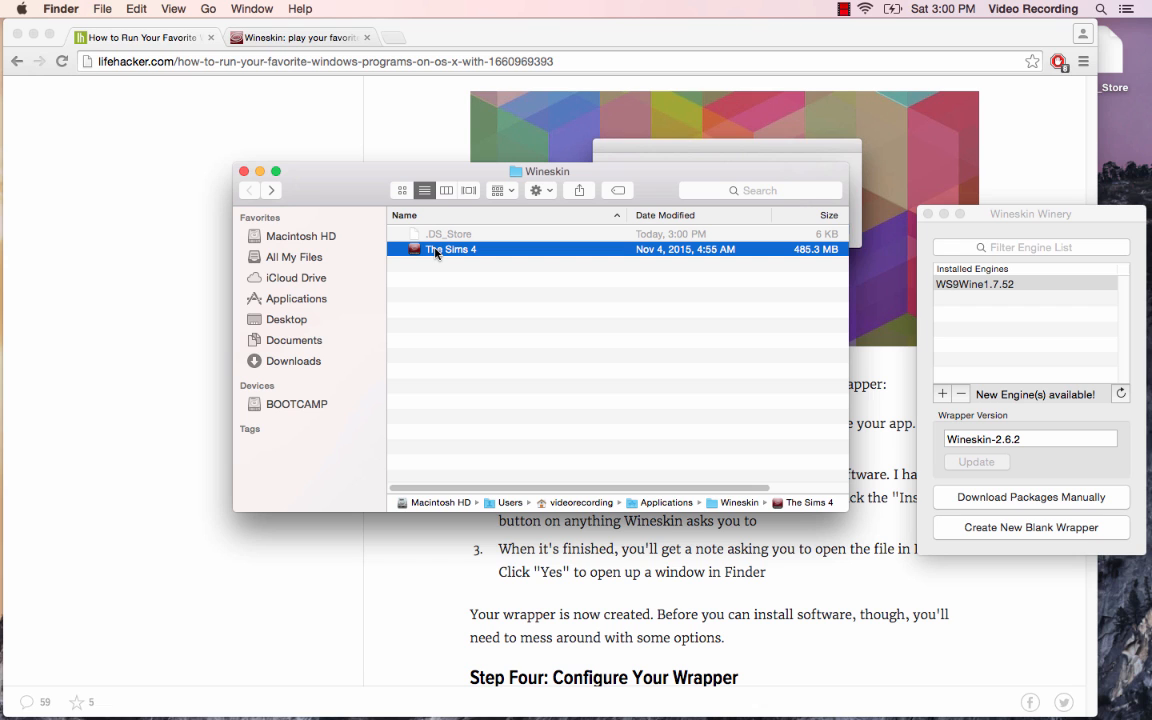
right_click(436, 253)
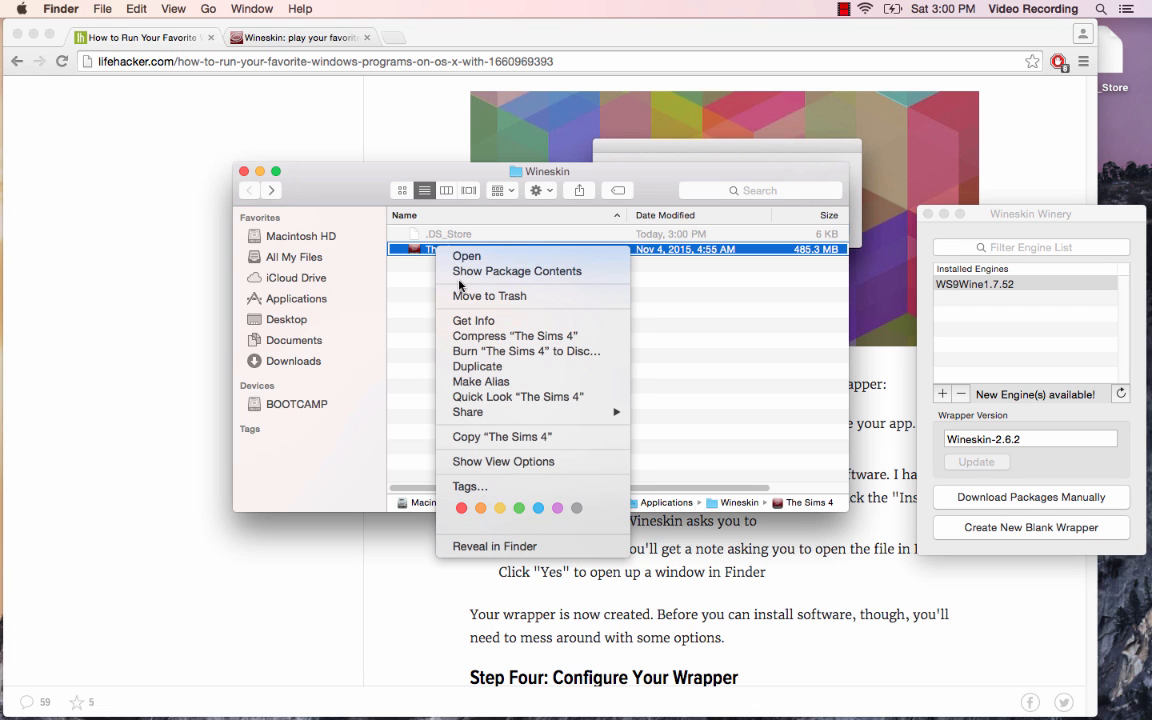
click(461, 271)
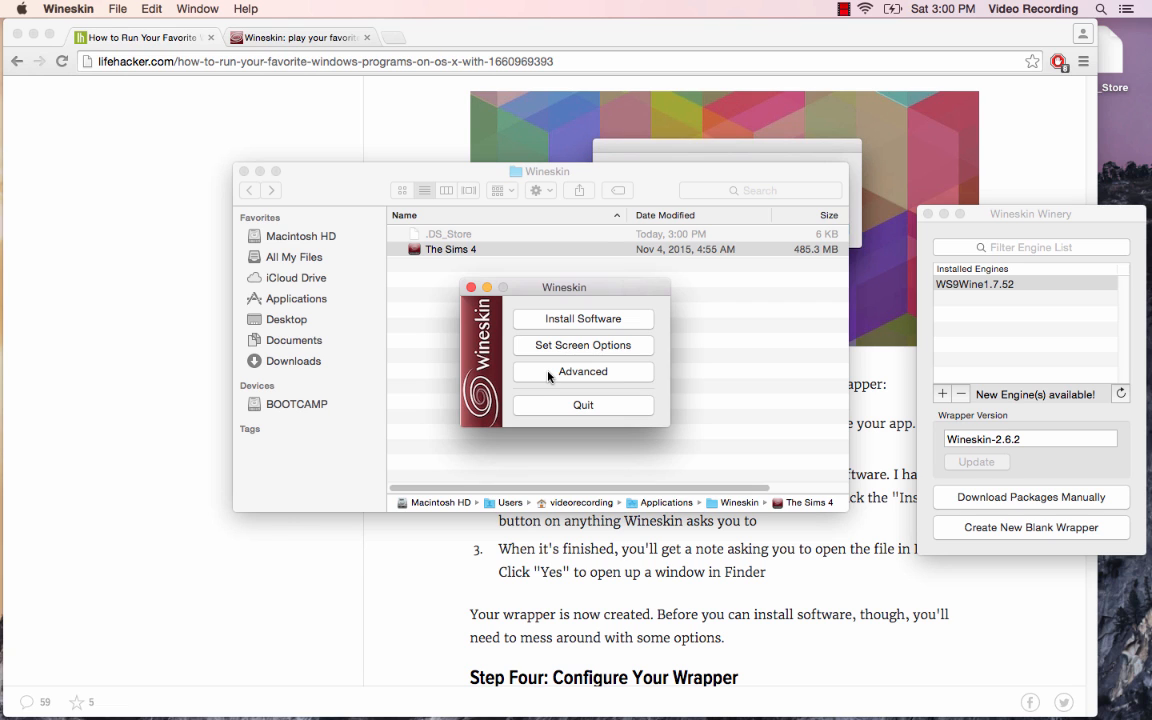
click(548, 376)
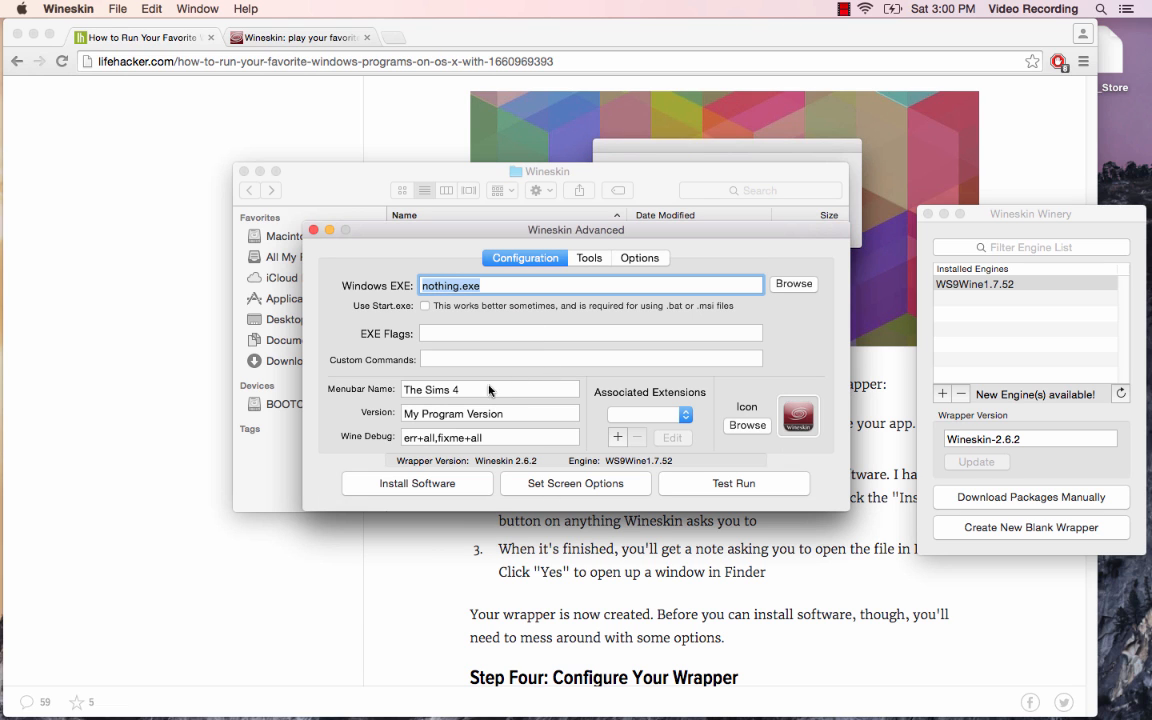
click(581, 262)
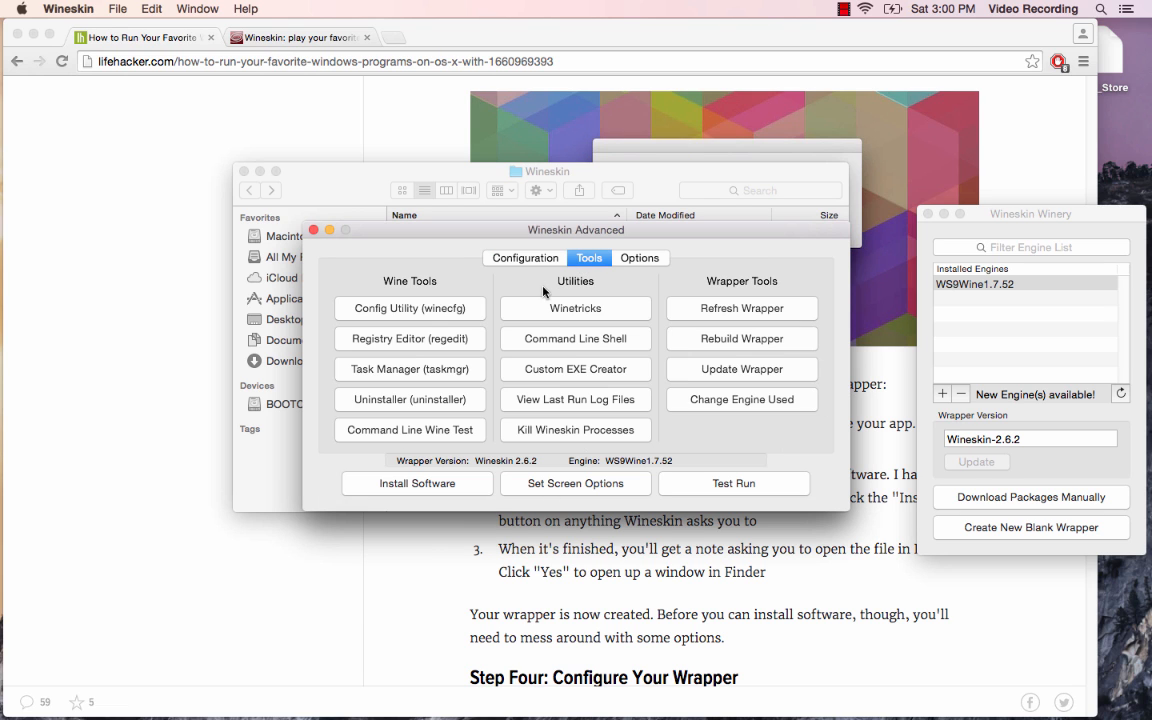
Open Winetricks, search its packages for msxml, and expand the dlls category
click(595, 306)
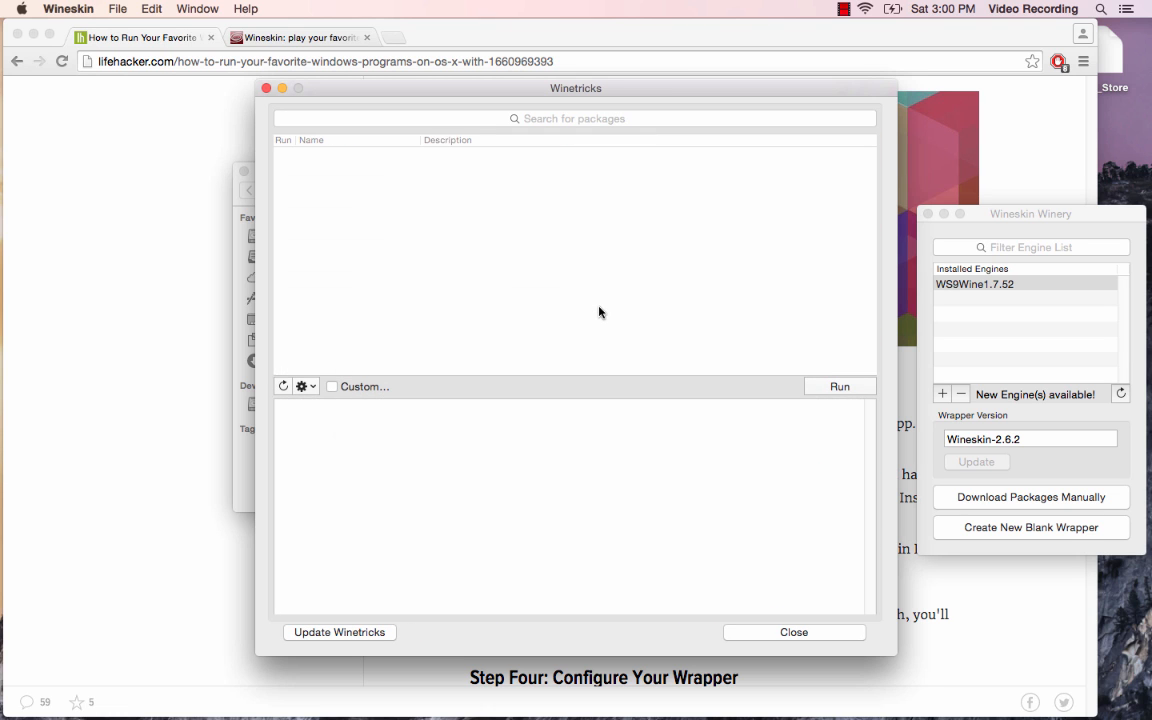
click(266, 89)
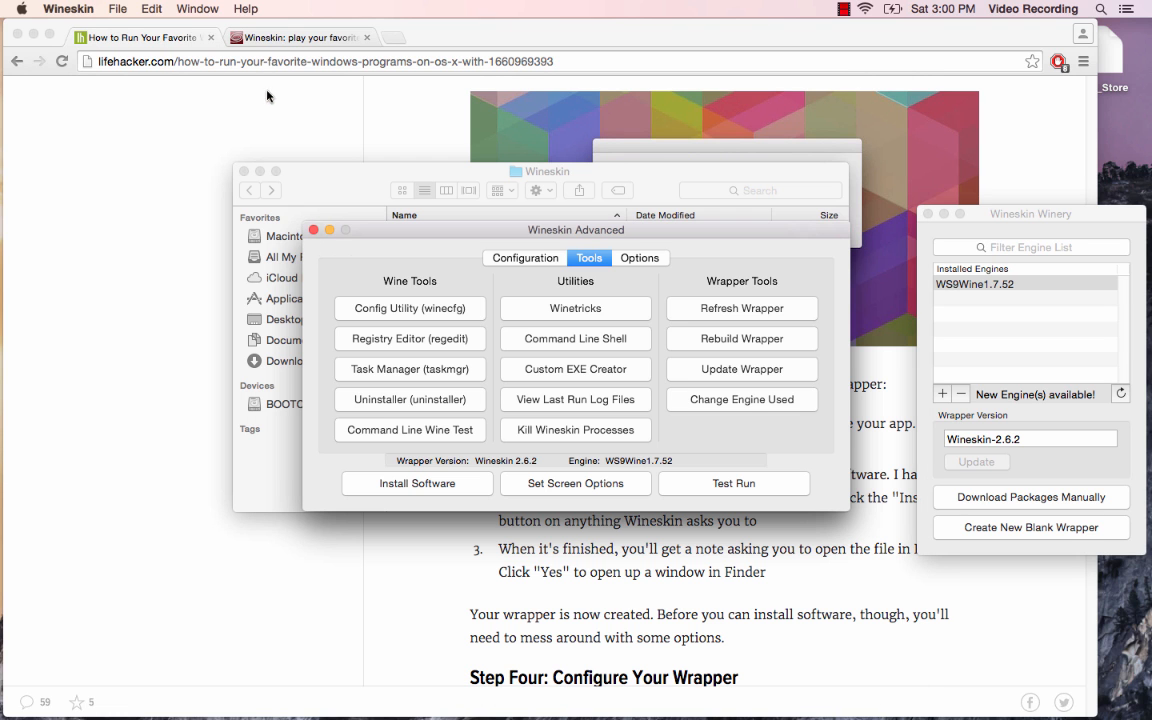
click(580, 317)
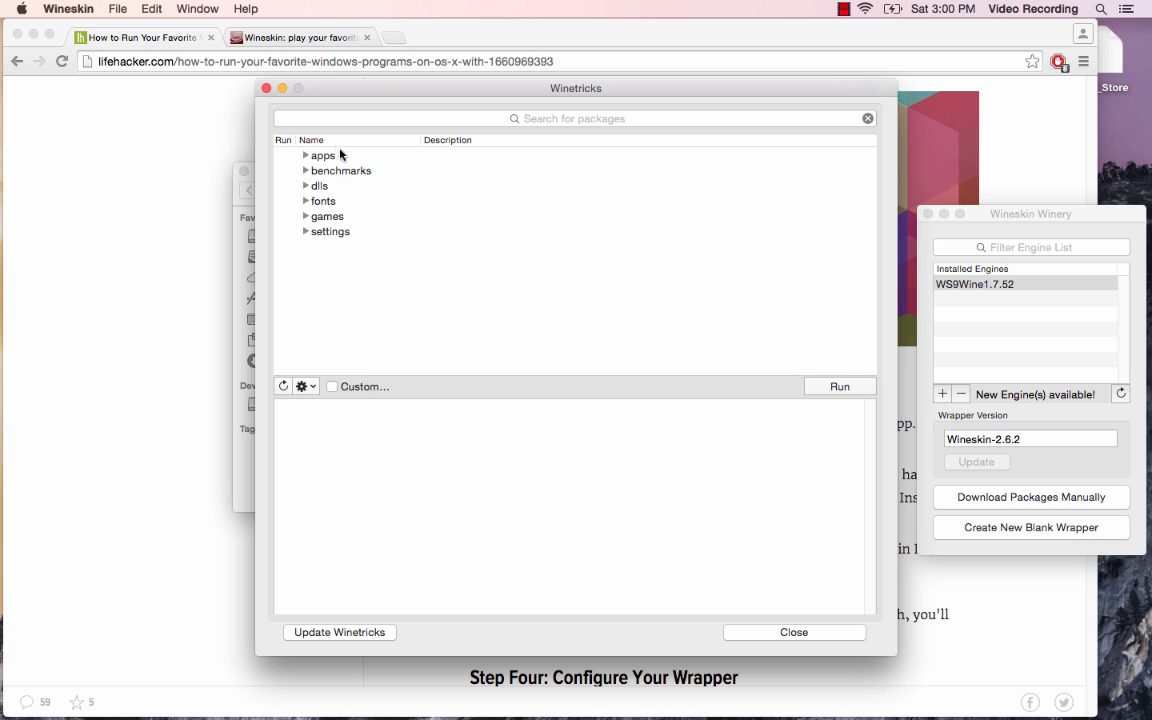
click(360, 119)
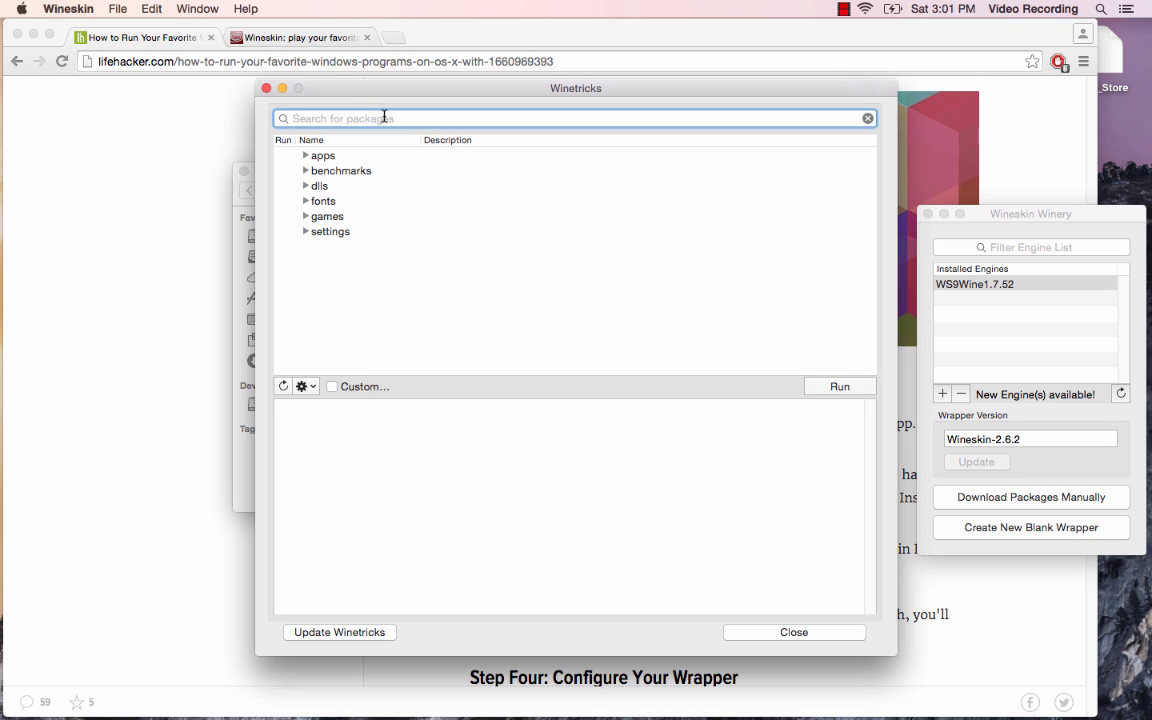
text(ms)
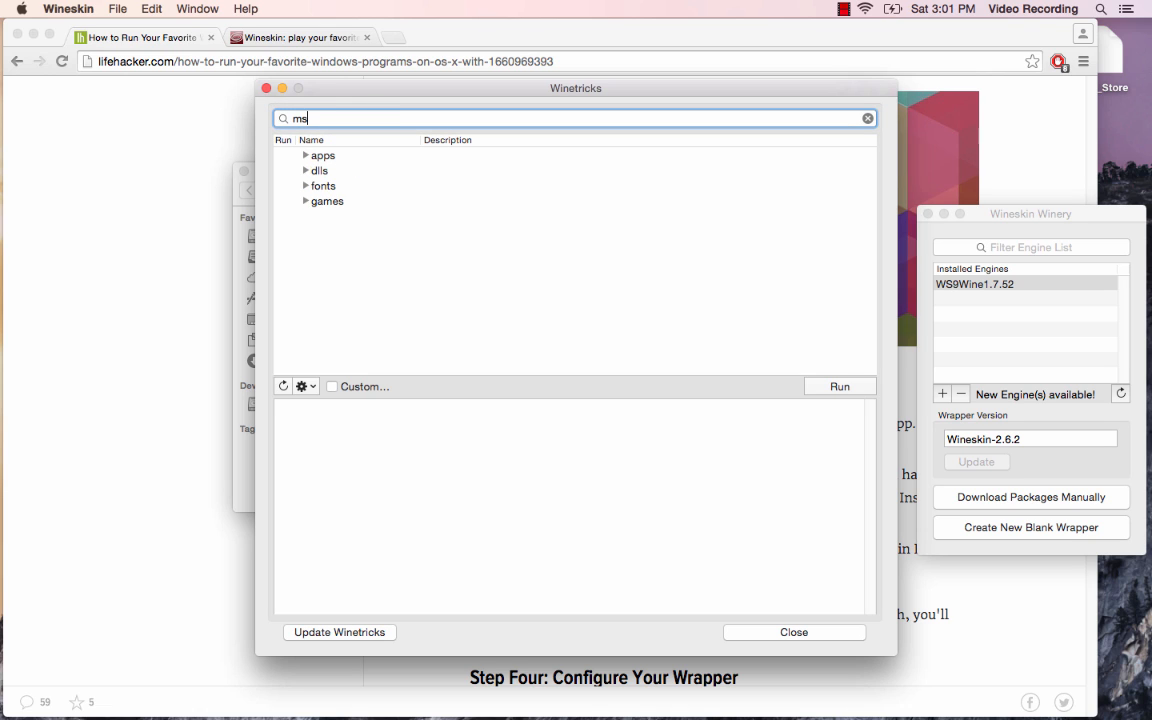
text(xml)
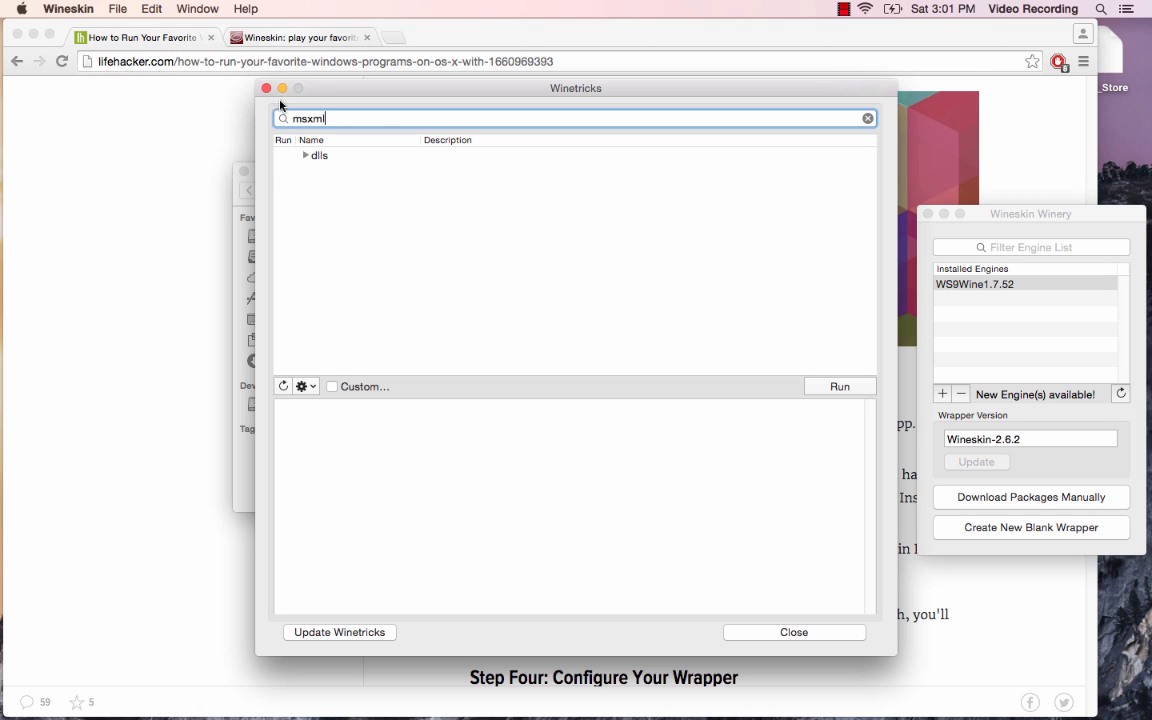
click(305, 156)
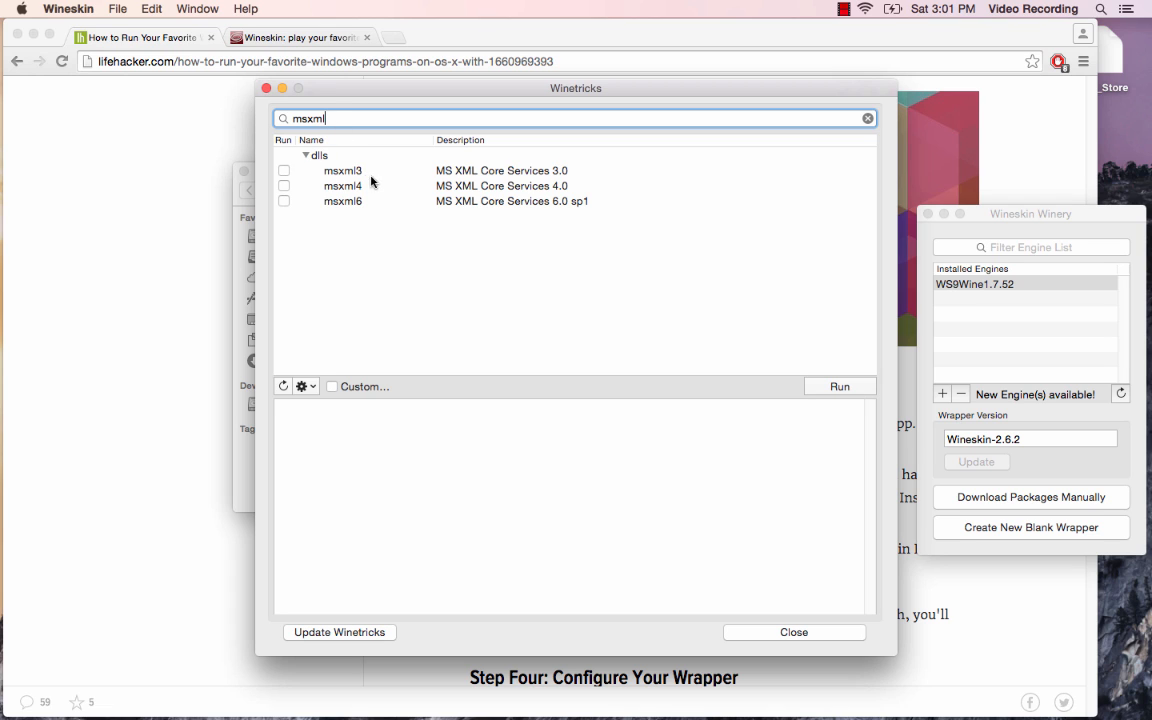
Narrow the package search to msxml3, select MS XML Core Services 3.0 under dlls, and run it in Winetricks
drag(325, 119, 202, 108)
text(ms)
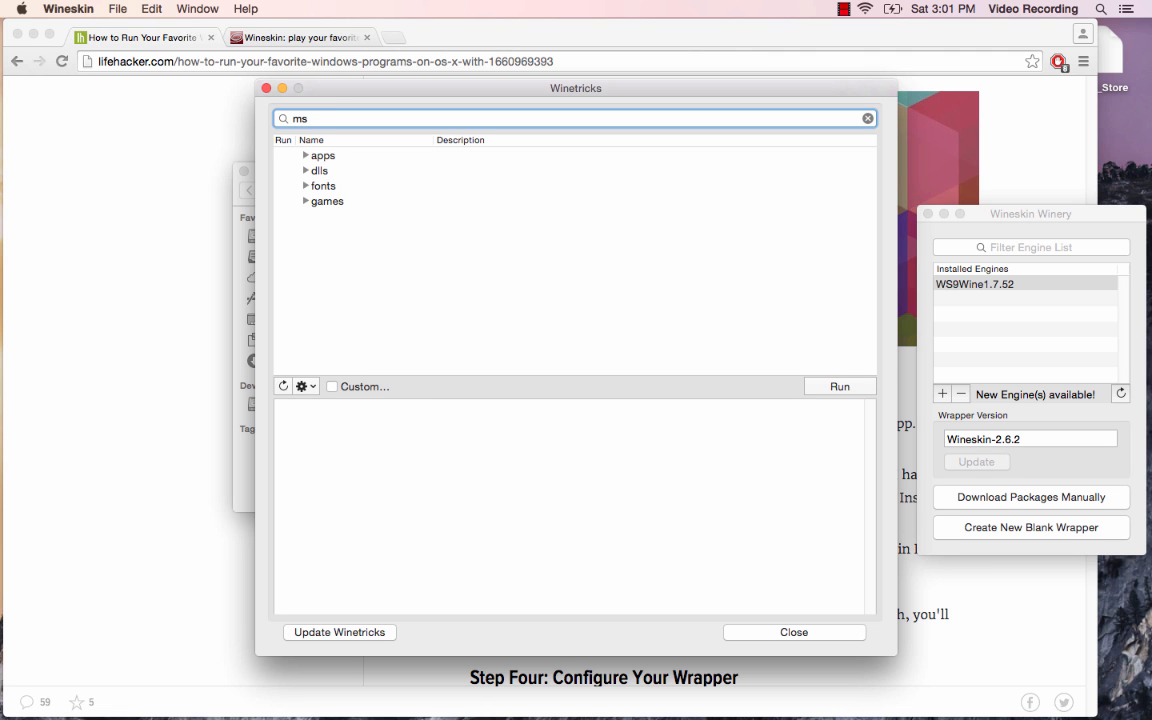
text(xml3)
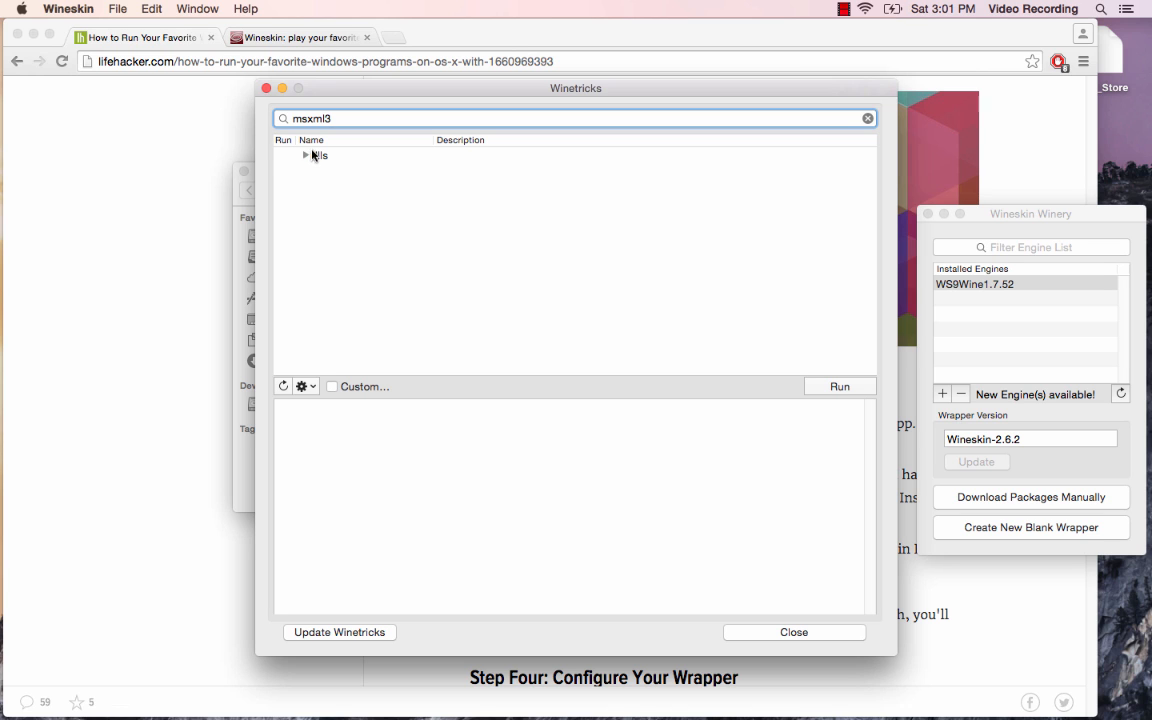
click(305, 157)
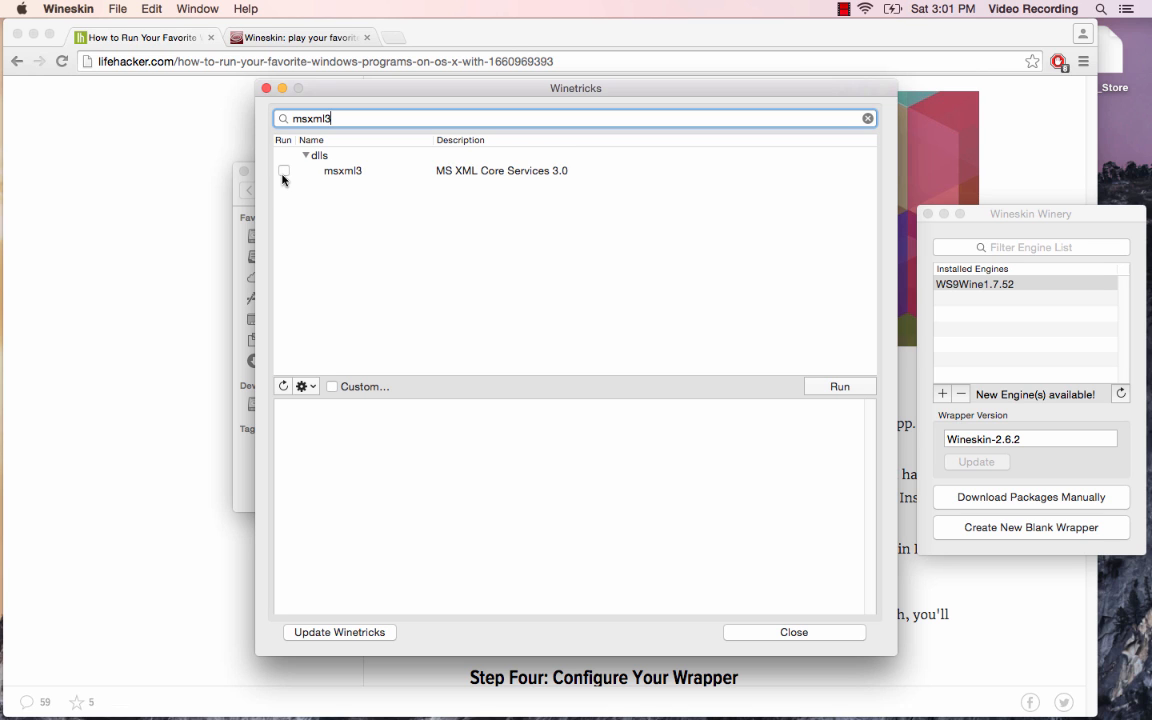
click(284, 171)
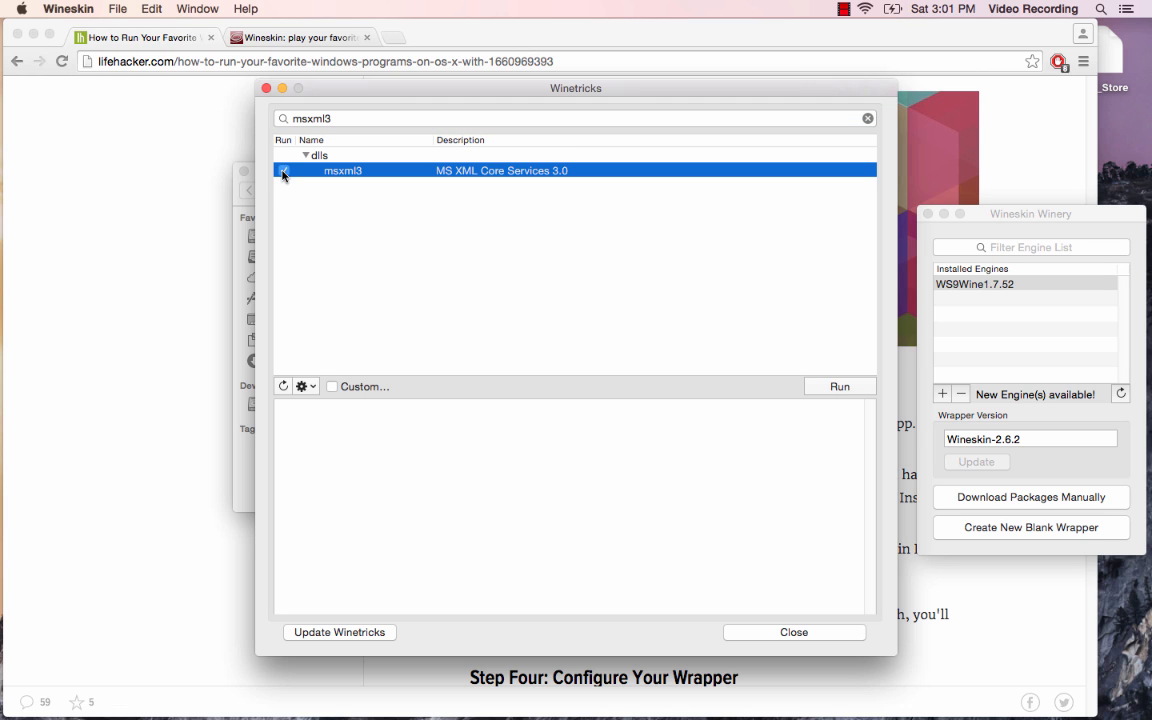
click(835, 390)
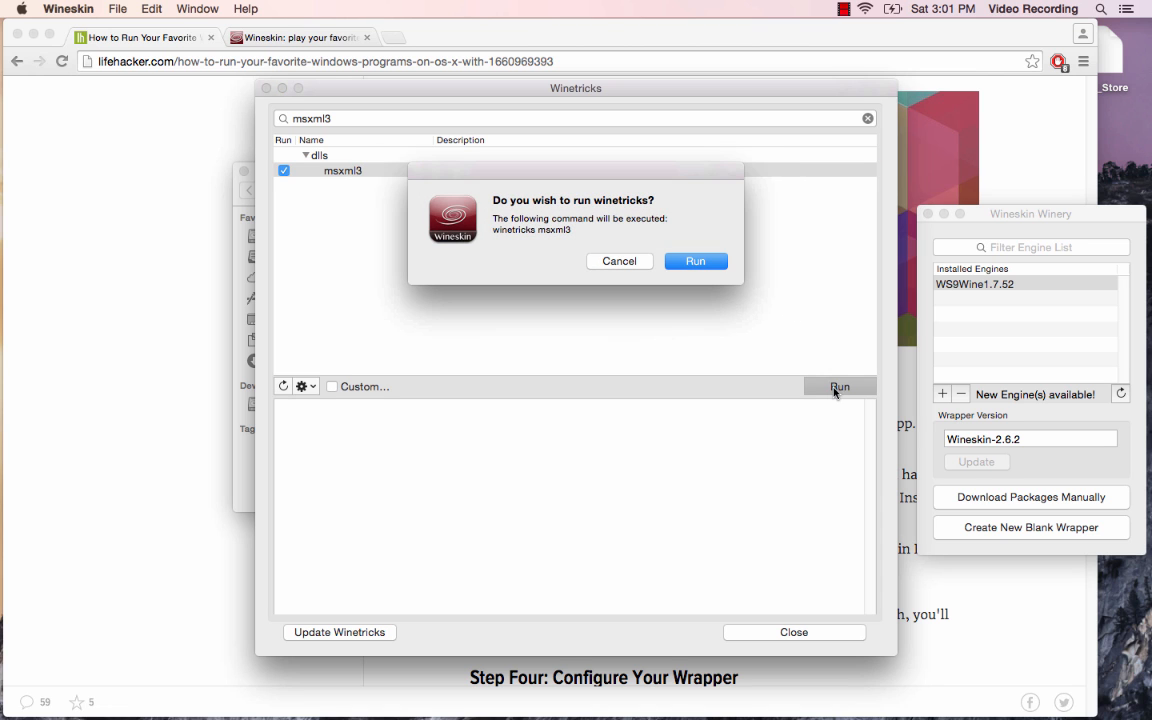
click(690, 263)
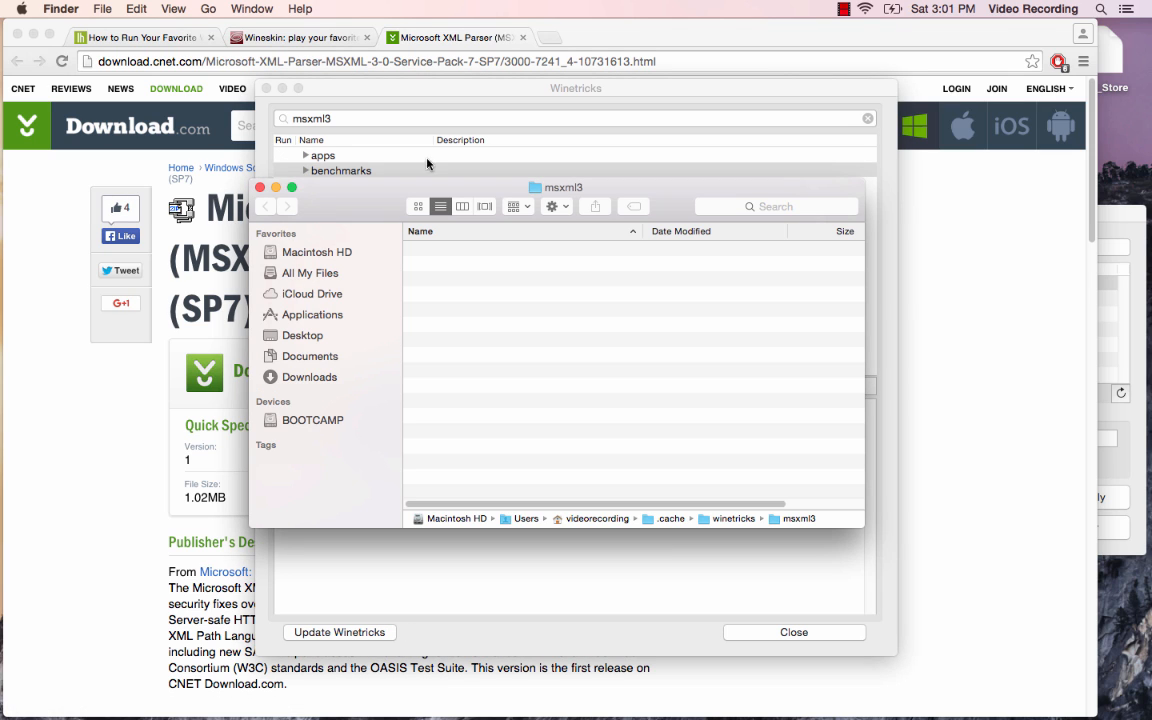
Move the Winetricks and msxml3 folder windows aside and download Microsoft XML Parser (MSXML) 3.0 Service Pack 7 from the CNET page
click(375, 112)
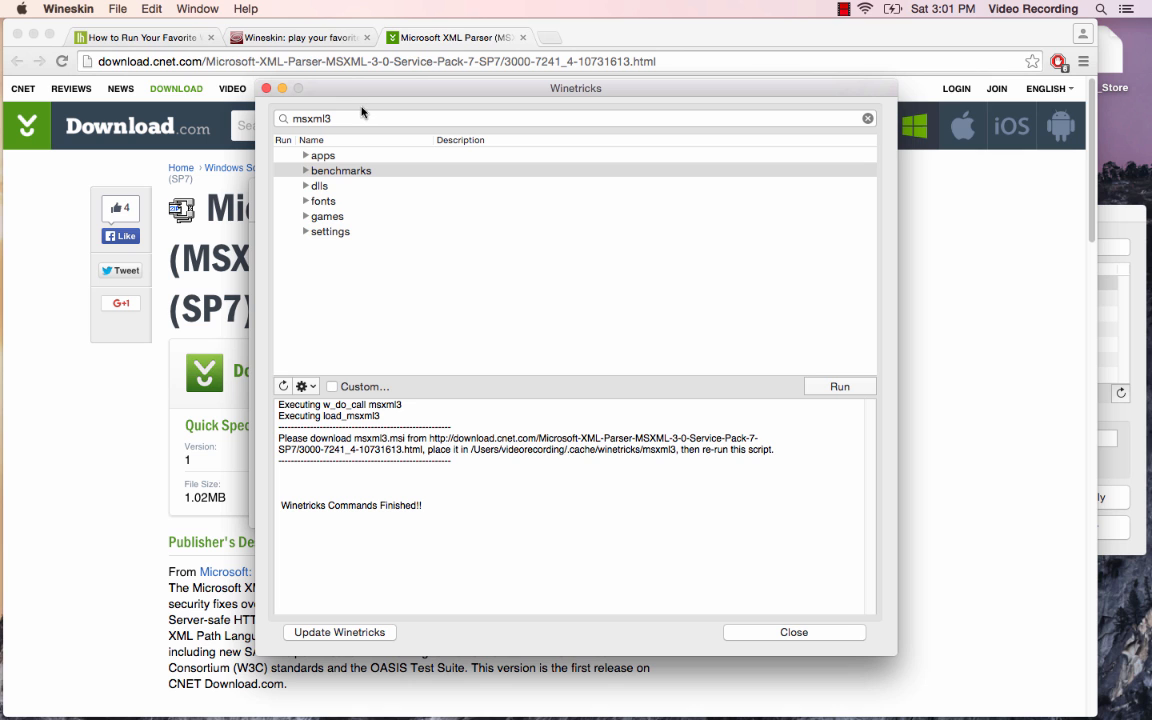
drag(727, 107, 918, 157)
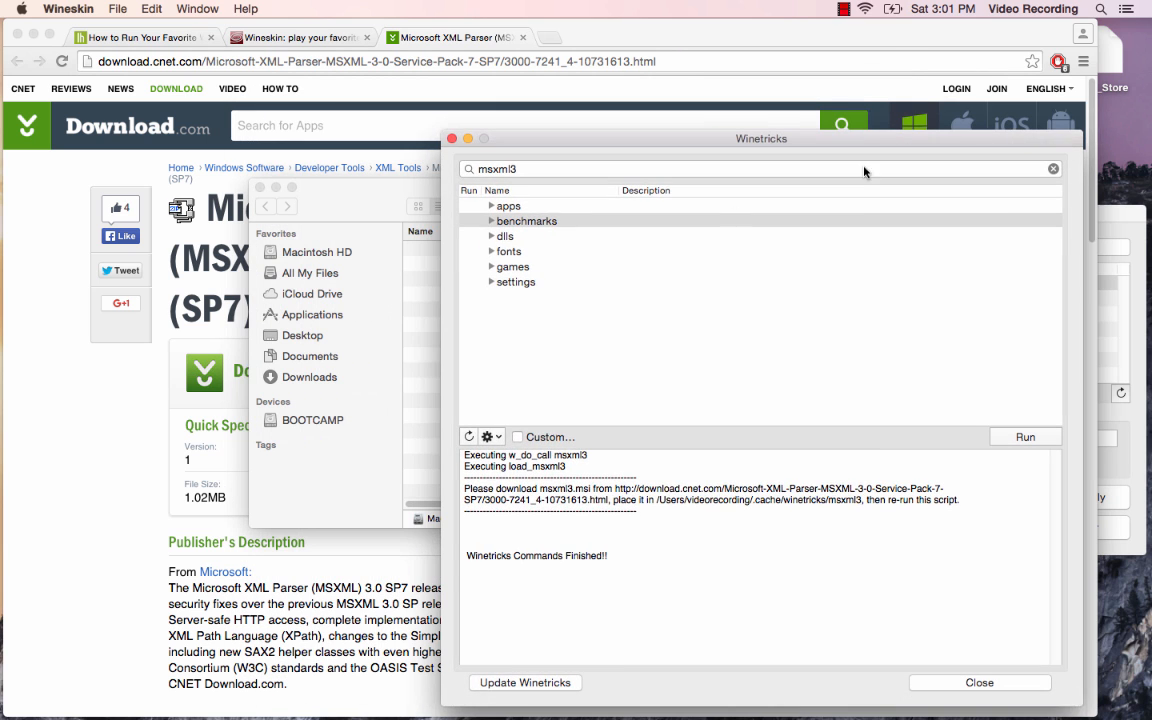
click(306, 187)
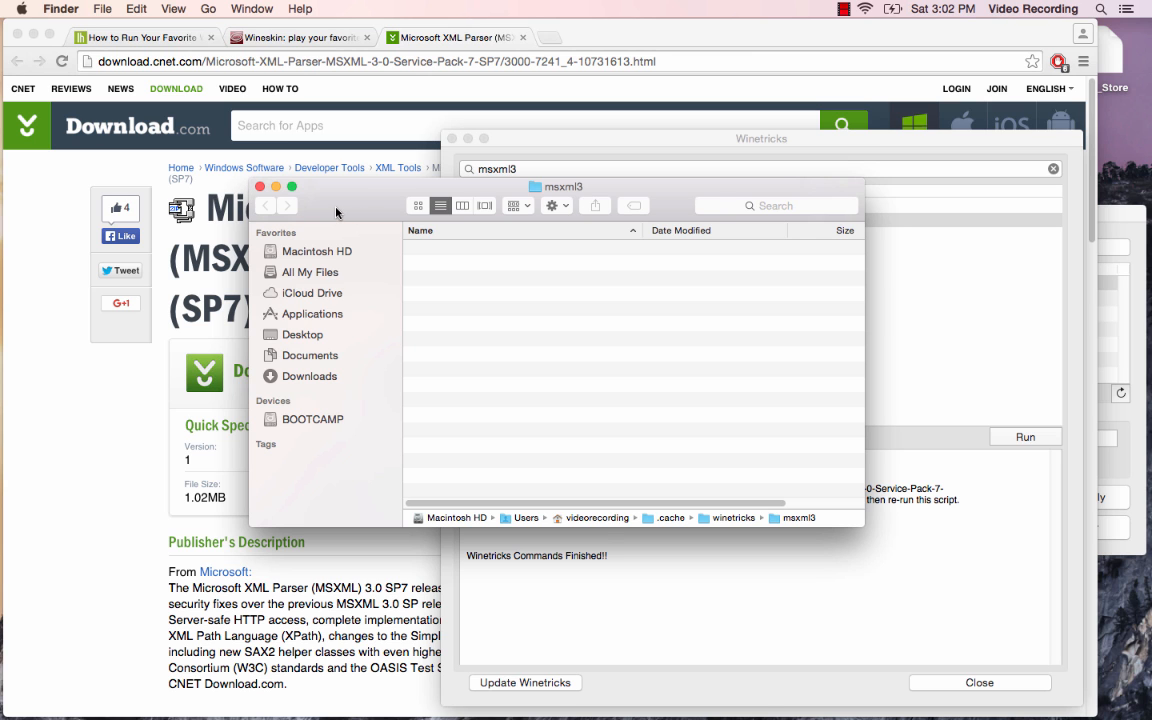
drag(336, 212, 677, 221)
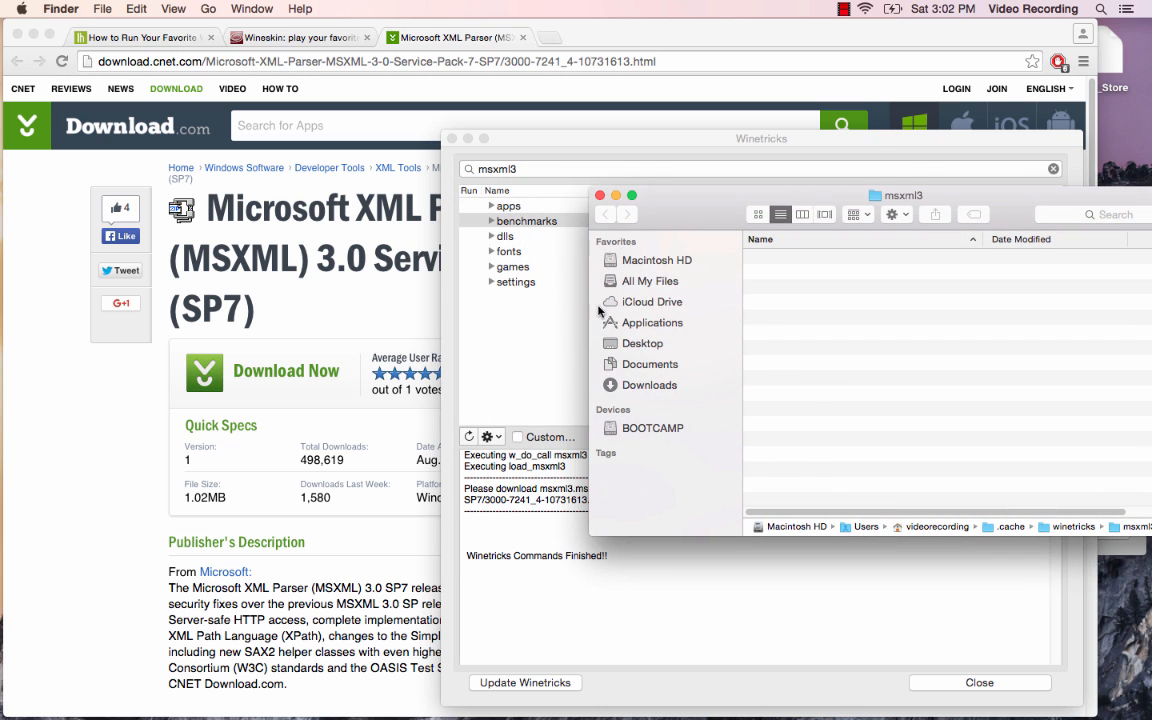
click(92, 376)
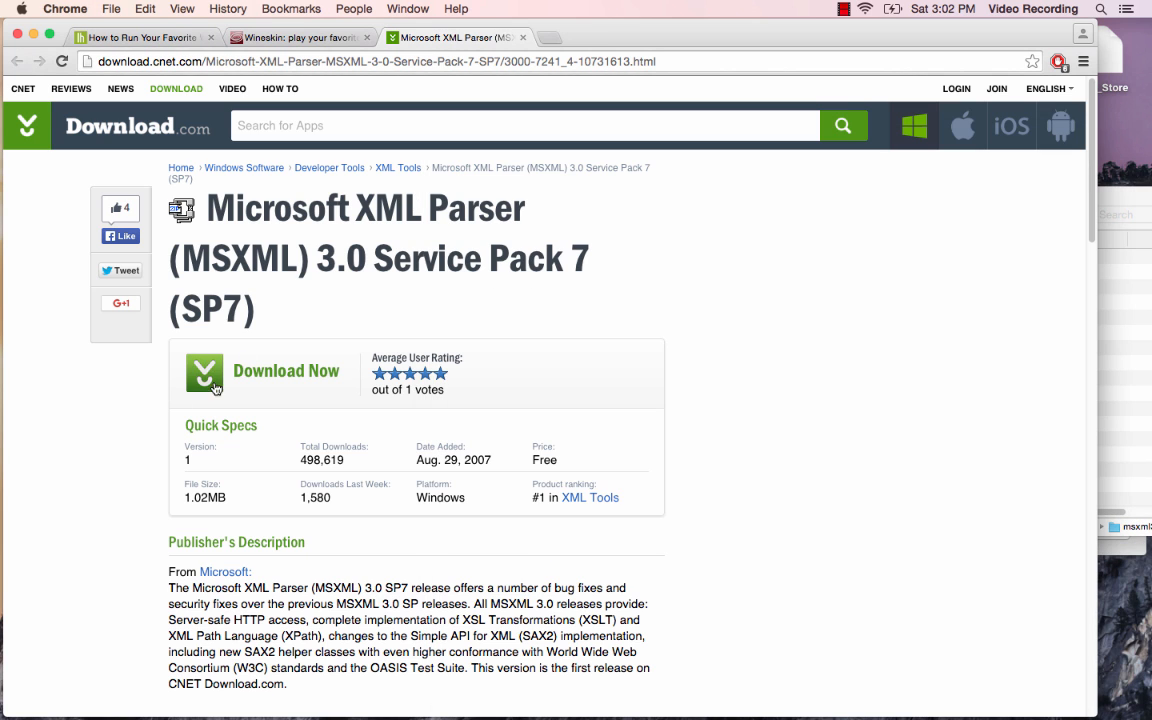
click(313, 376)
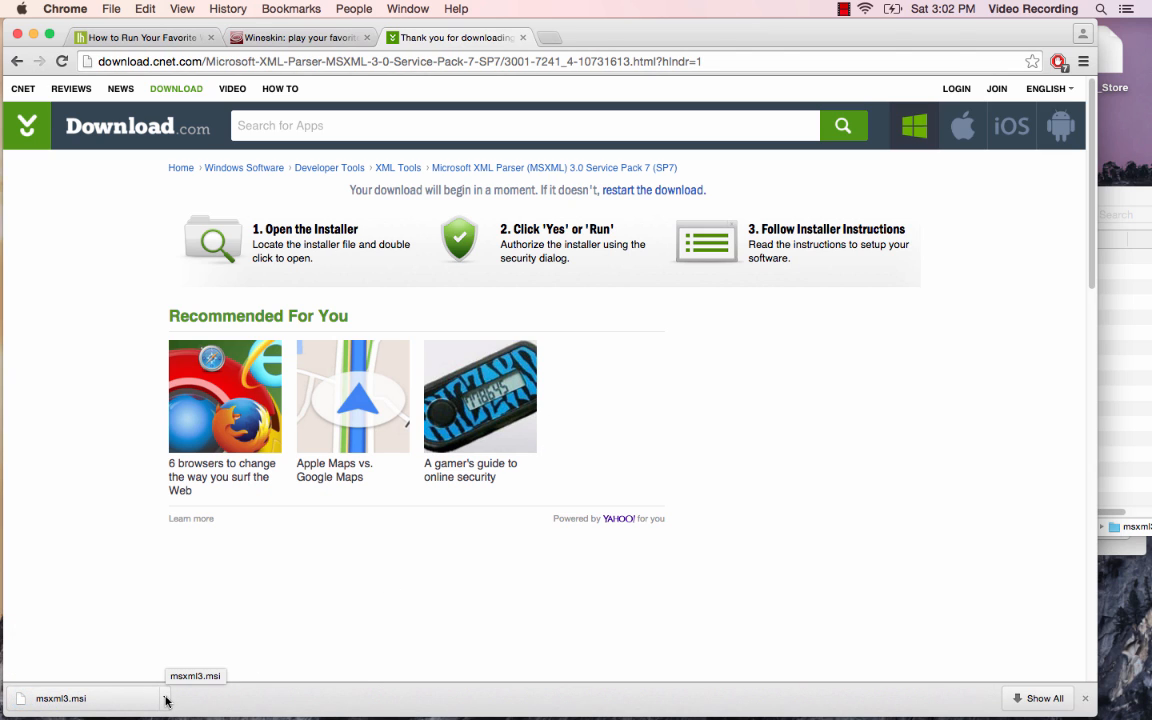
Reveal the downloaded msxml3.msi file in Finder
click(166, 700)
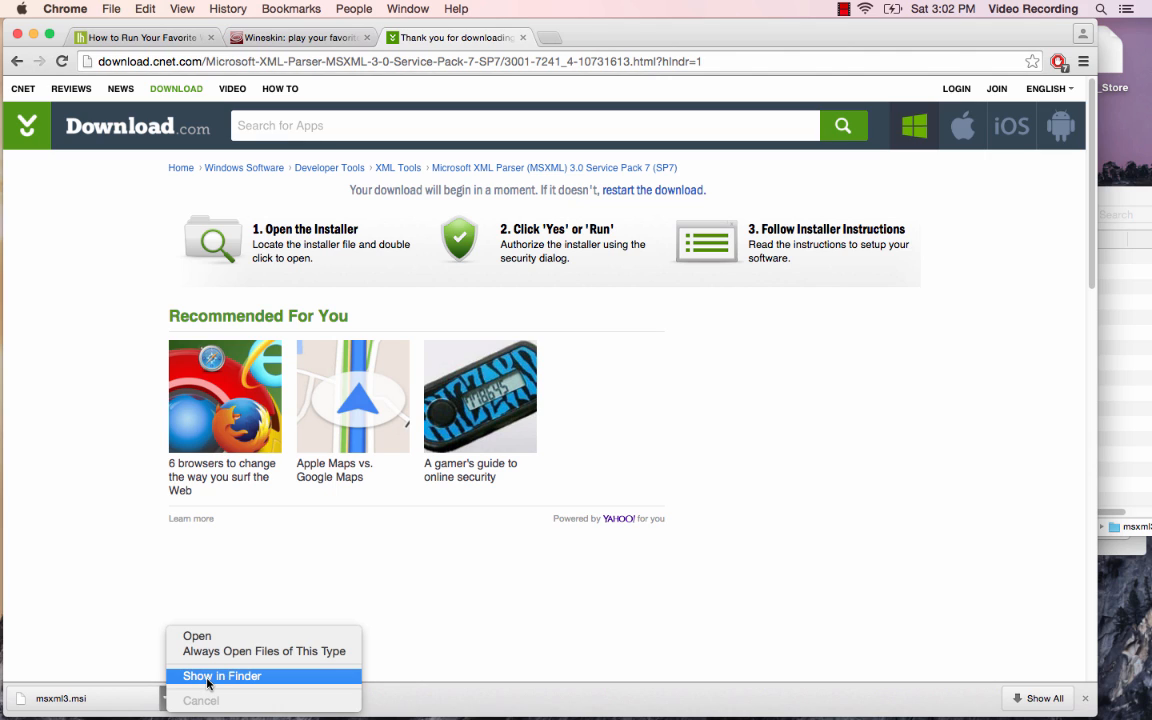
click(208, 670)
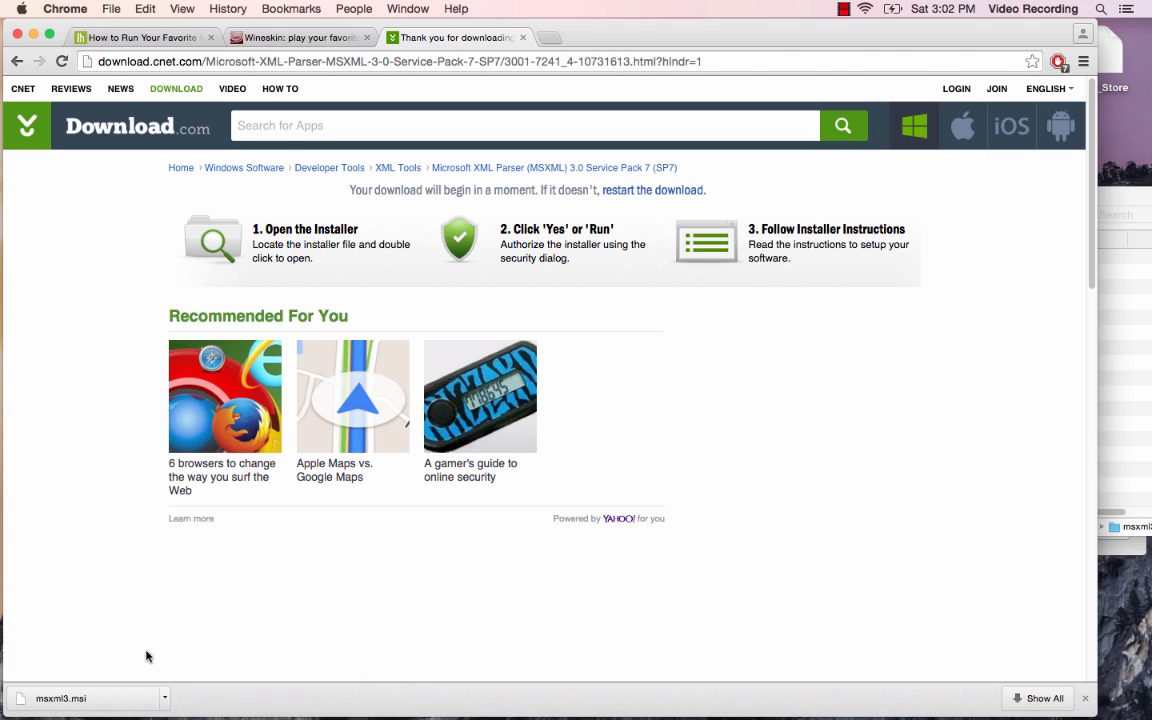
click(167, 700)
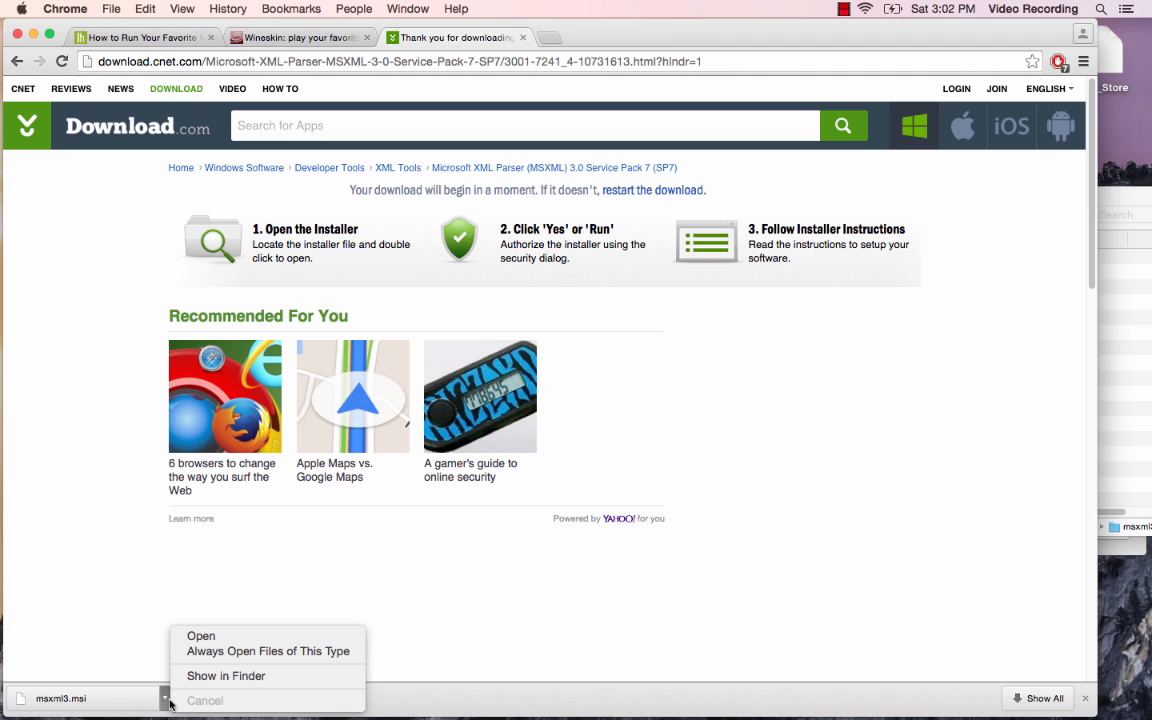
click(224, 676)
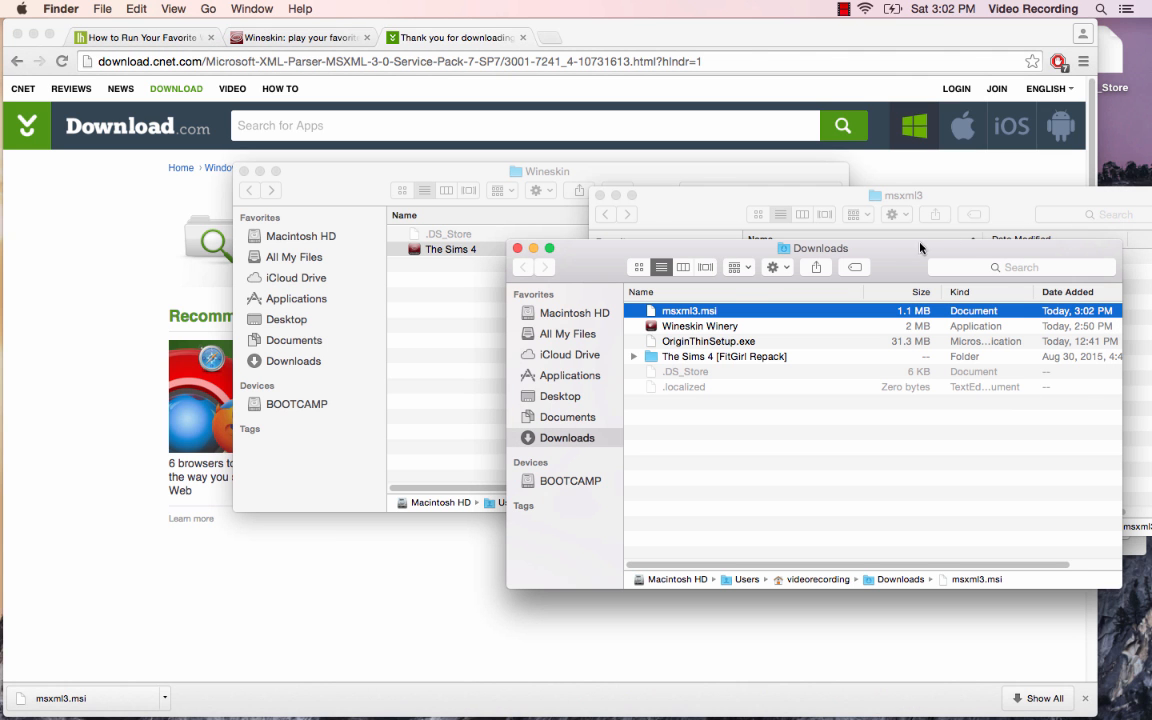
Move msxml3.msi from Downloads into the winetricks msxml3 cache folder and close the Downloads window
drag(907, 254, 549, 195)
click(1005, 214)
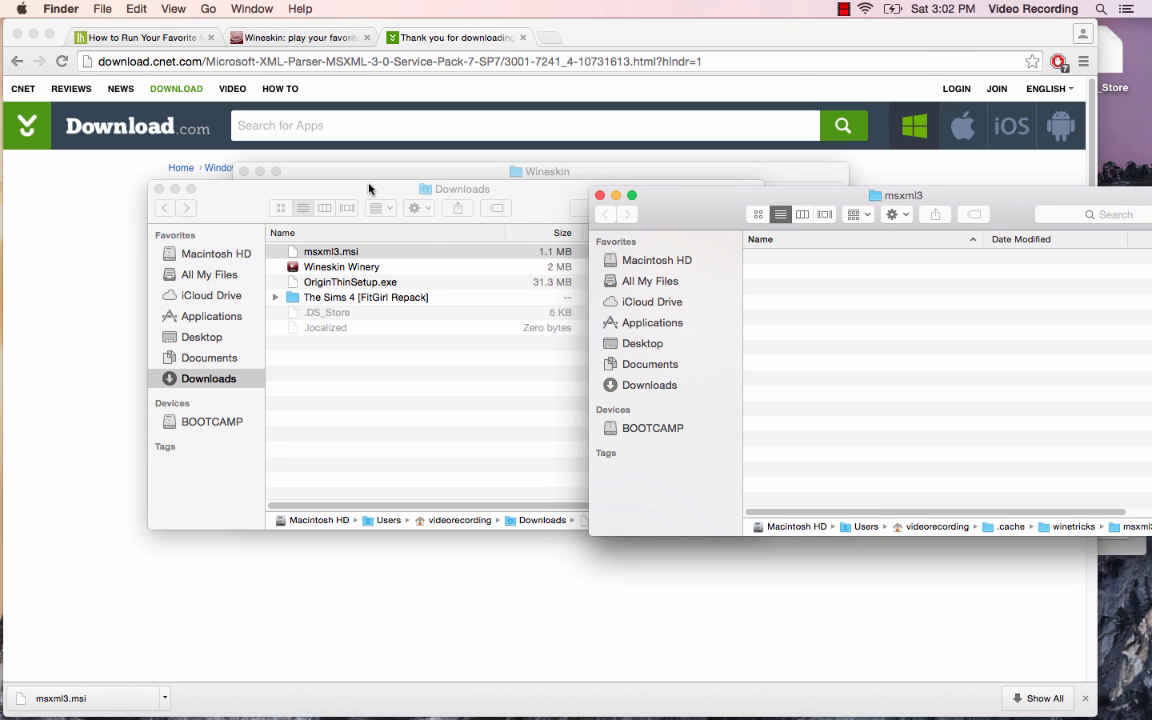
click(338, 186)
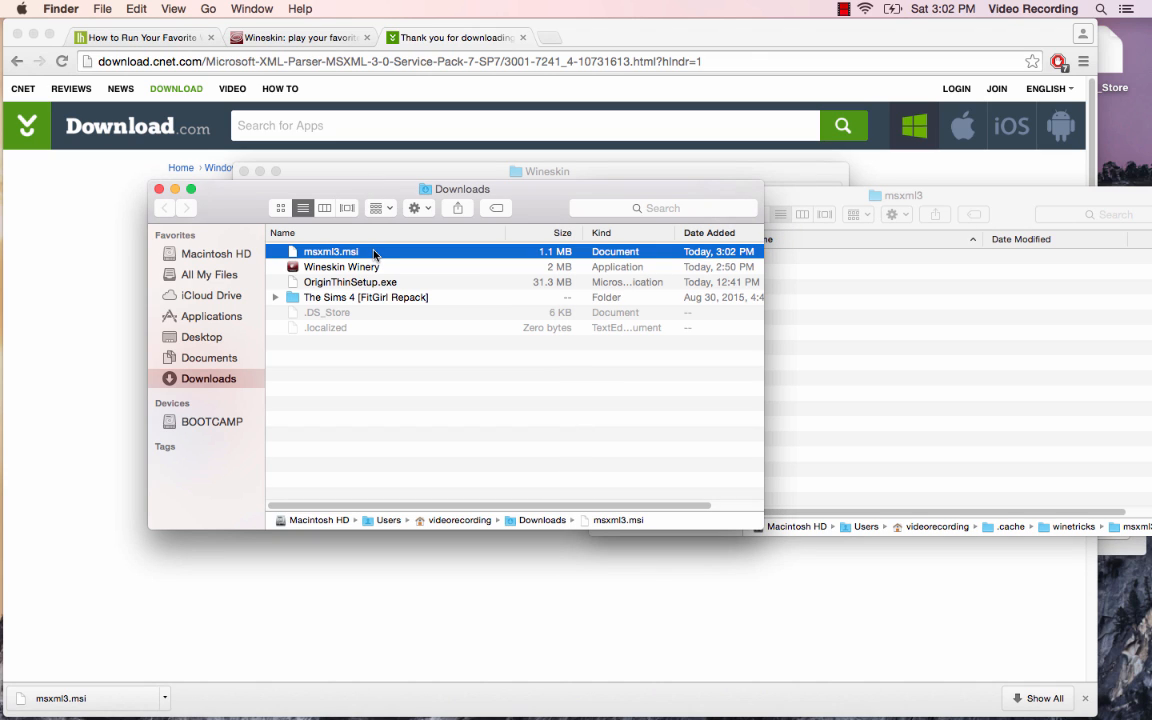
drag(375, 253, 926, 317)
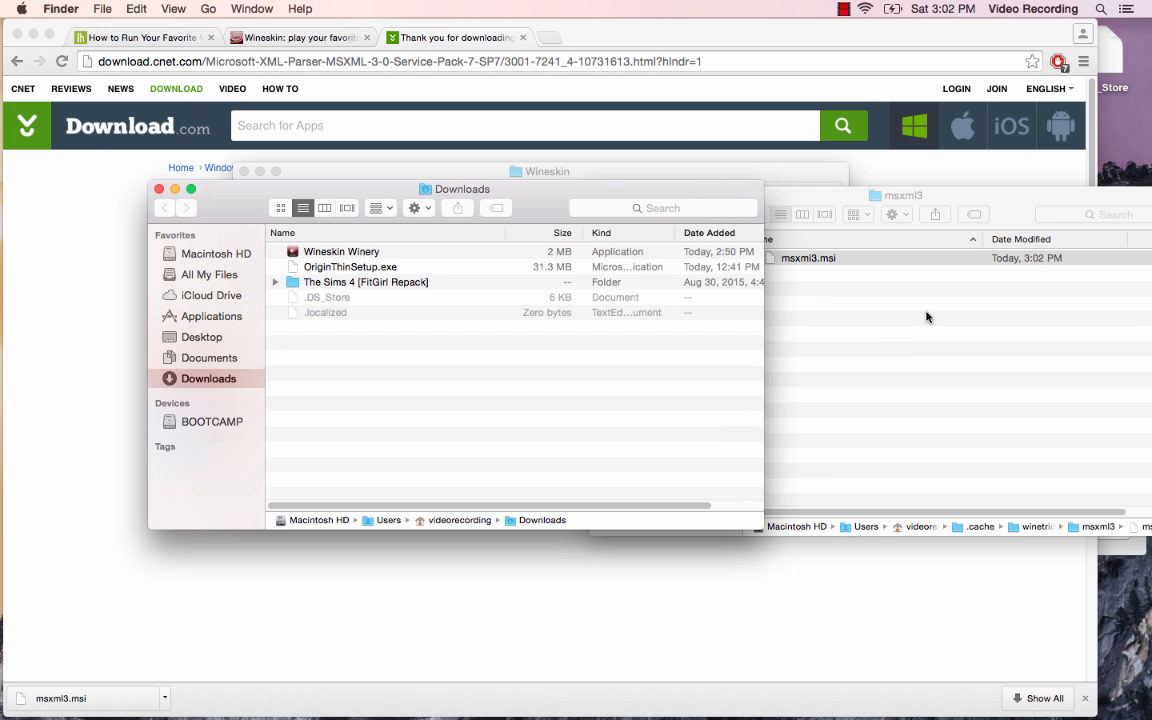
click(926, 317)
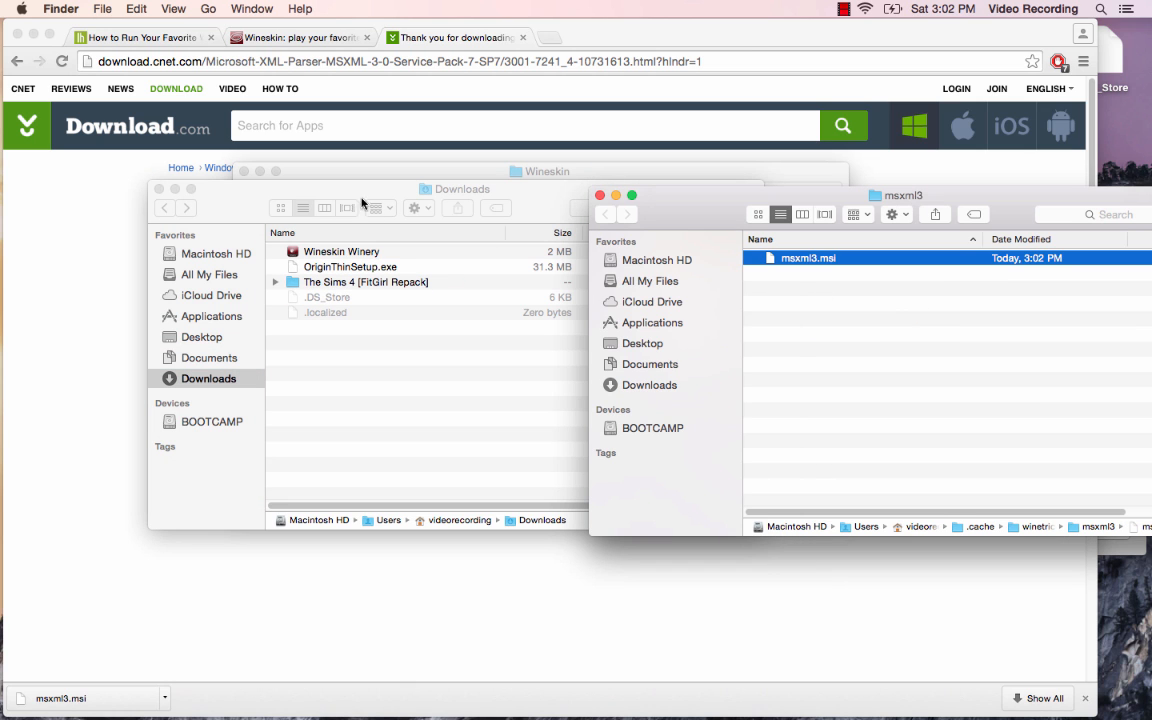
click(174, 189)
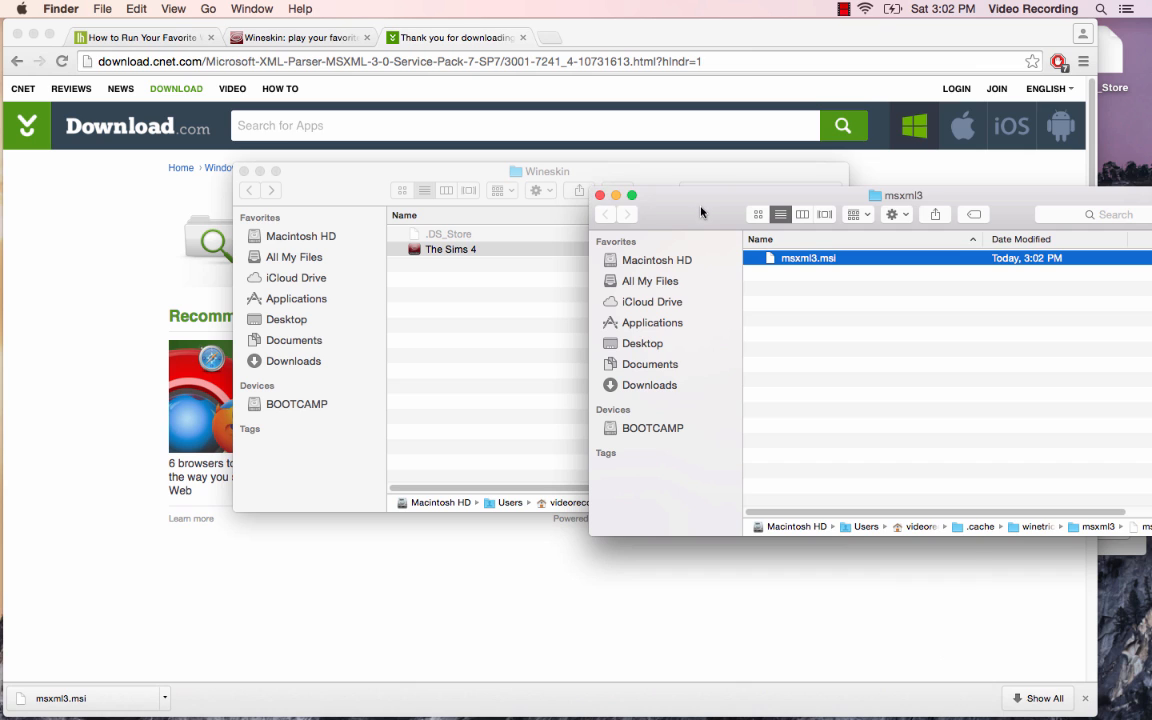
drag(683, 203, 399, 215)
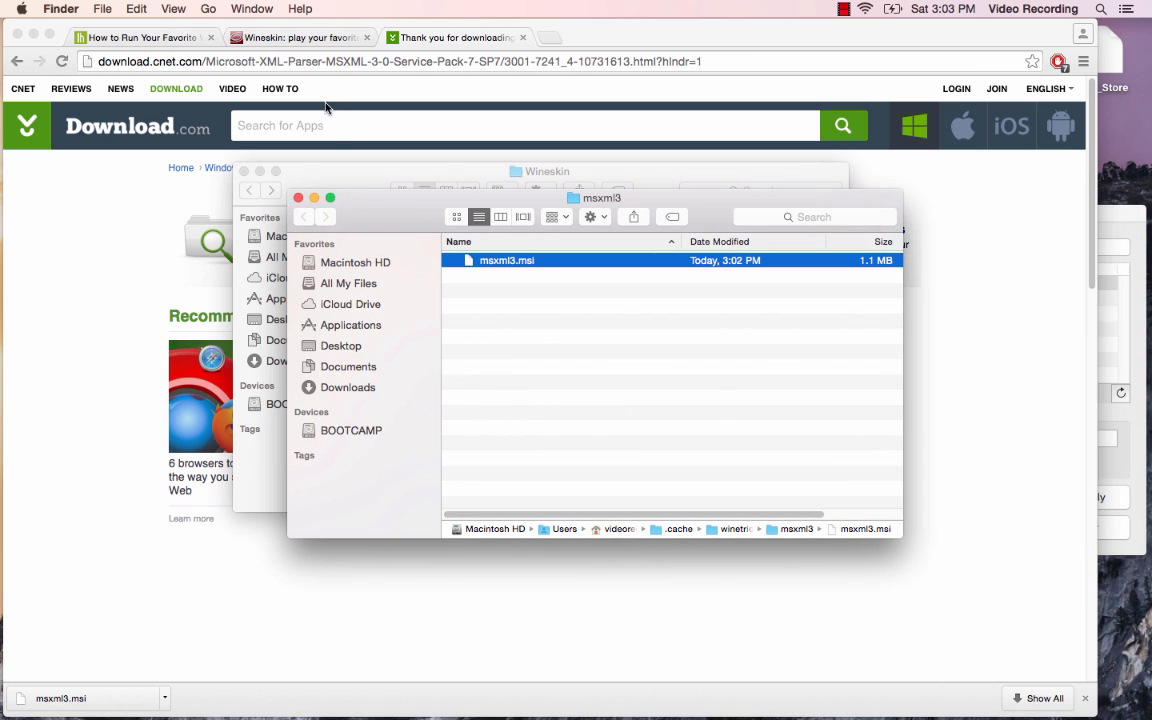
Check the Lifehacker guide's wrapper configuration steps and return to the msxml3 folder in Finder
click(167, 39)
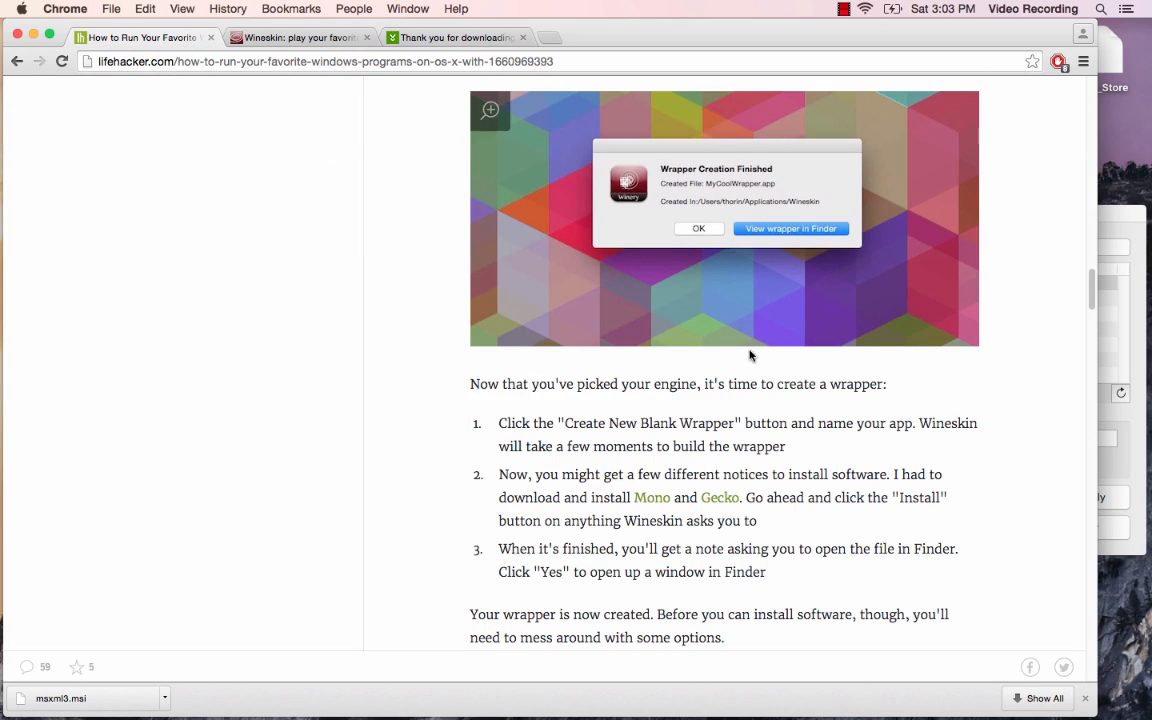
scroll(764, 500, down, 15)
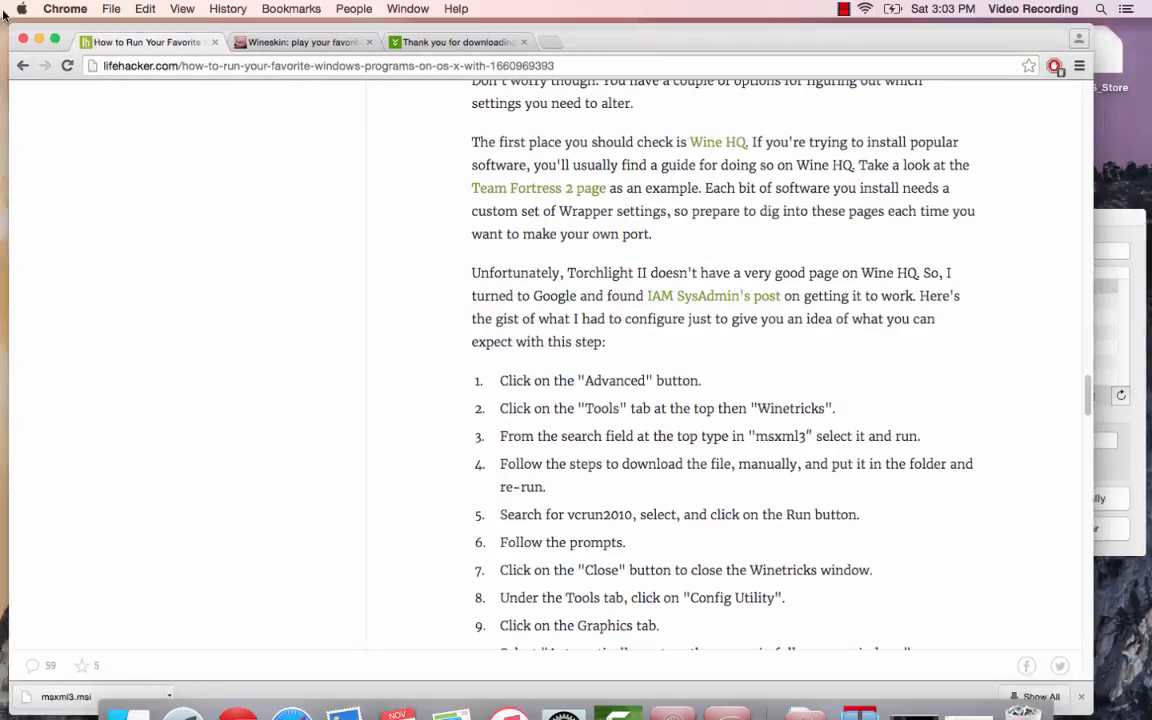
mouse_move(1, 1)
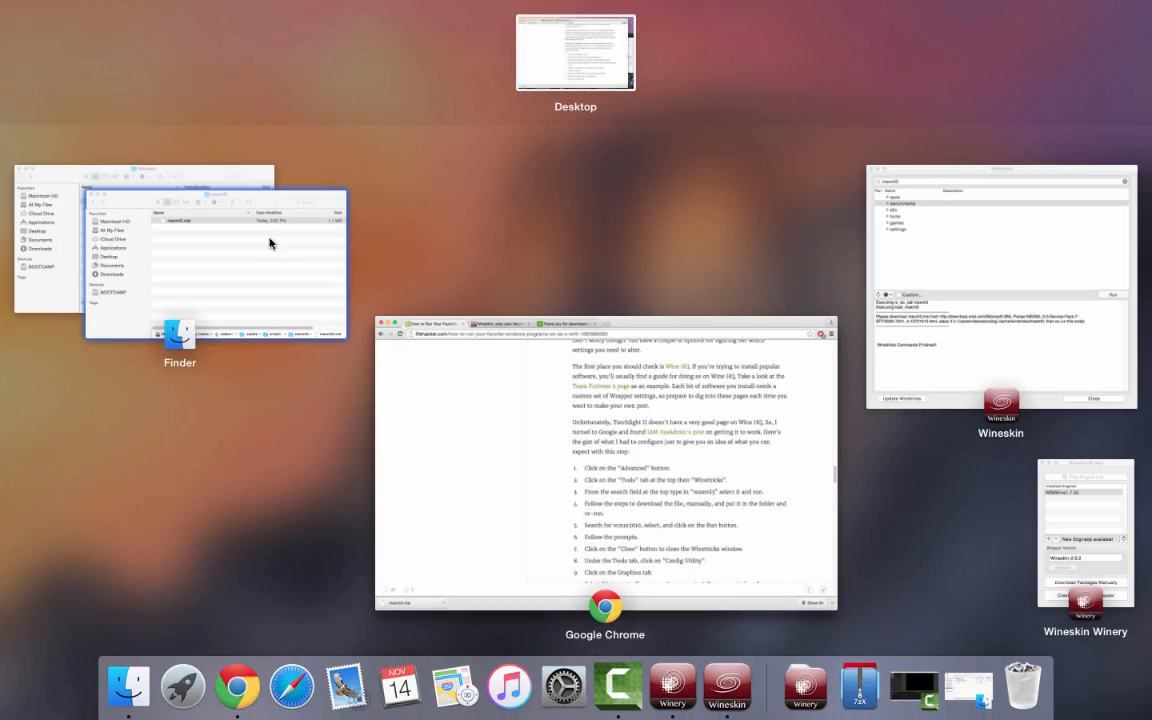
click(255, 265)
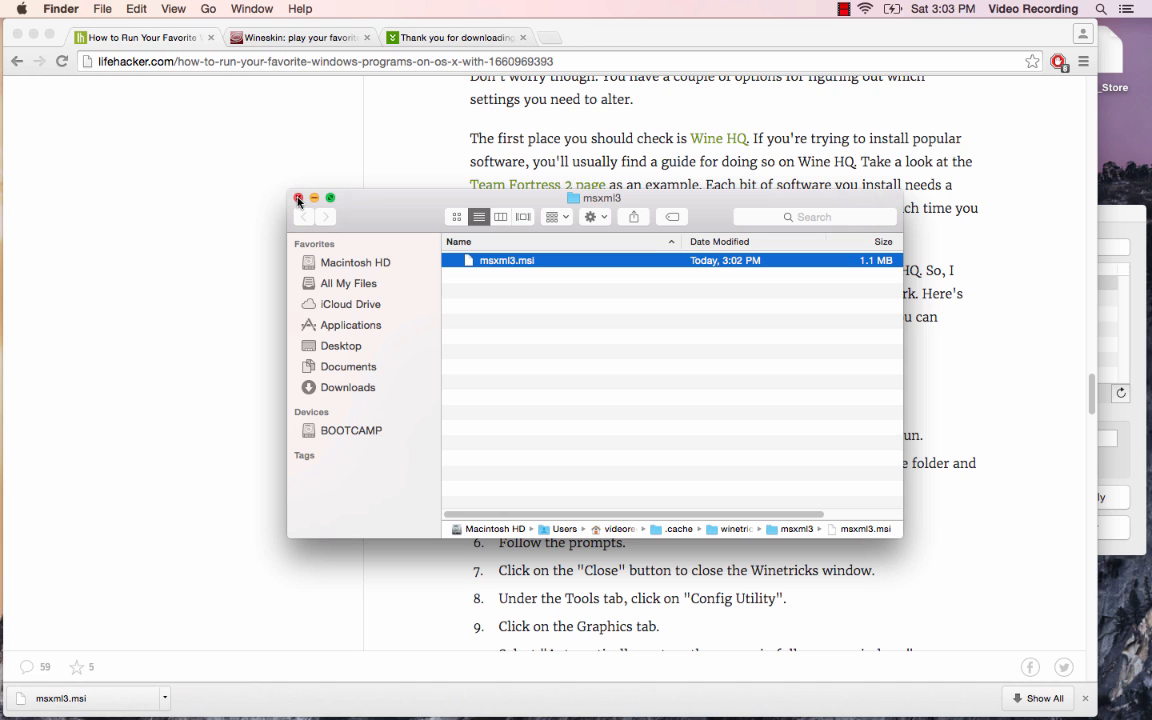
Switch from the msxml3 folder to the Winetricks window and search for vcrun2010 in place of msxml3
click(502, 304)
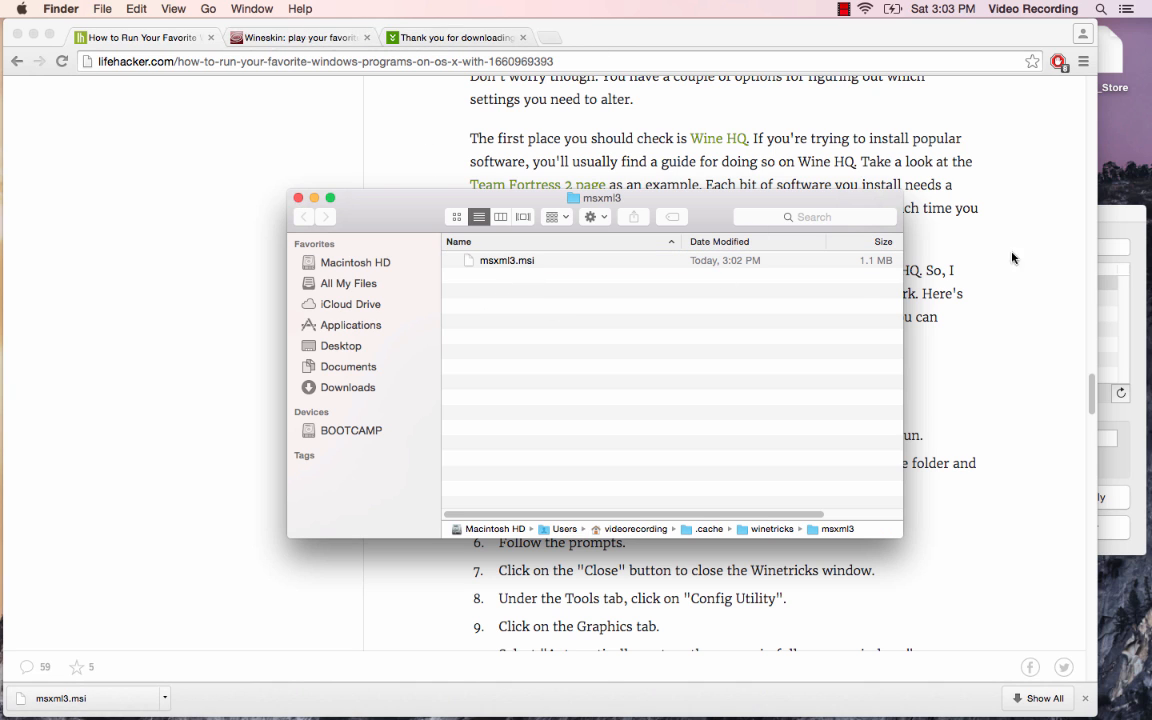
click(1090, 233)
key(super+Tab)
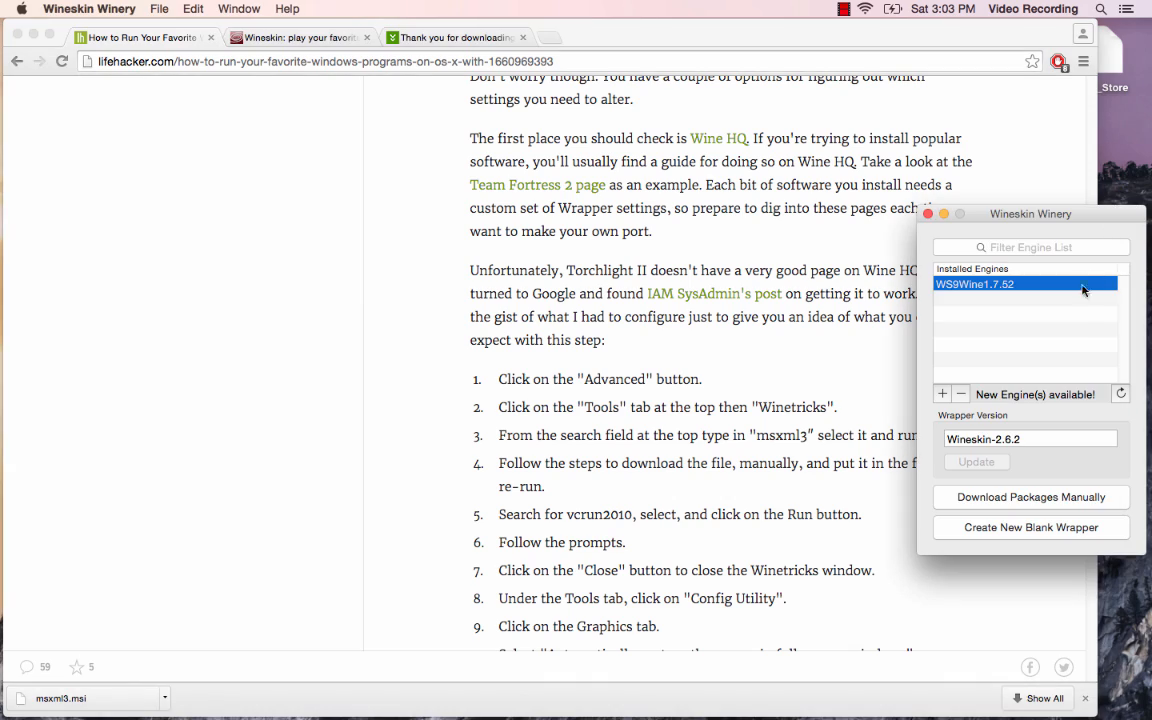
mouse_move(2, 4)
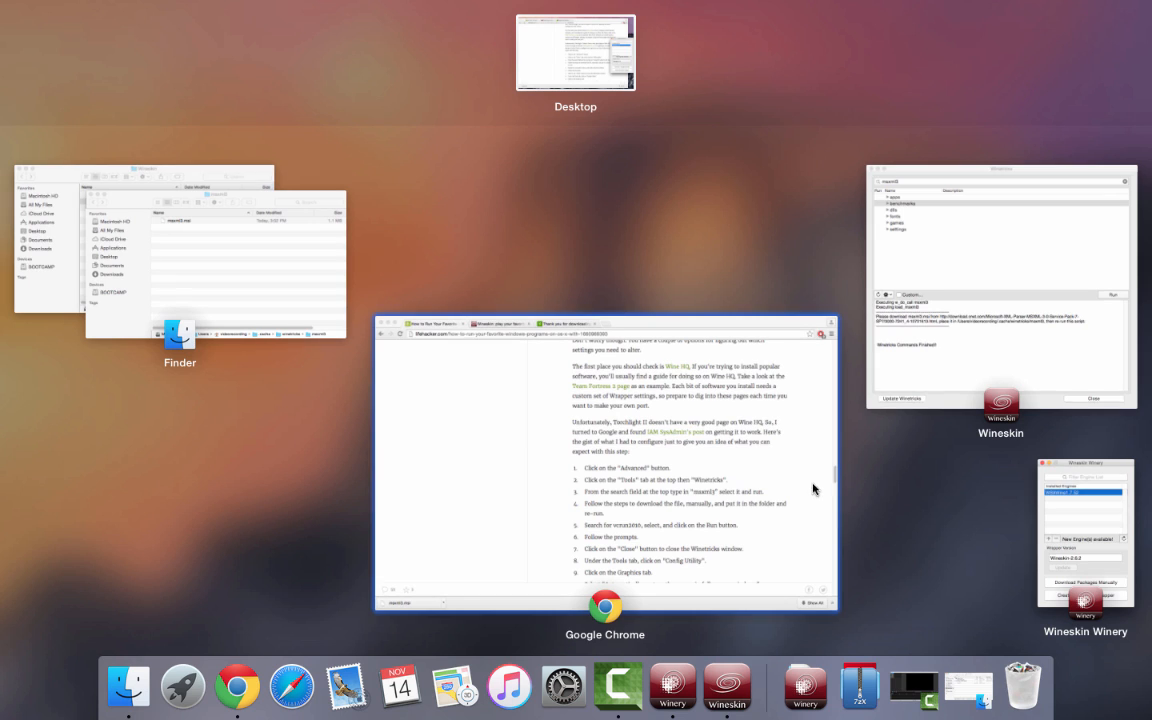
click(1038, 352)
key(ctrl+Up)
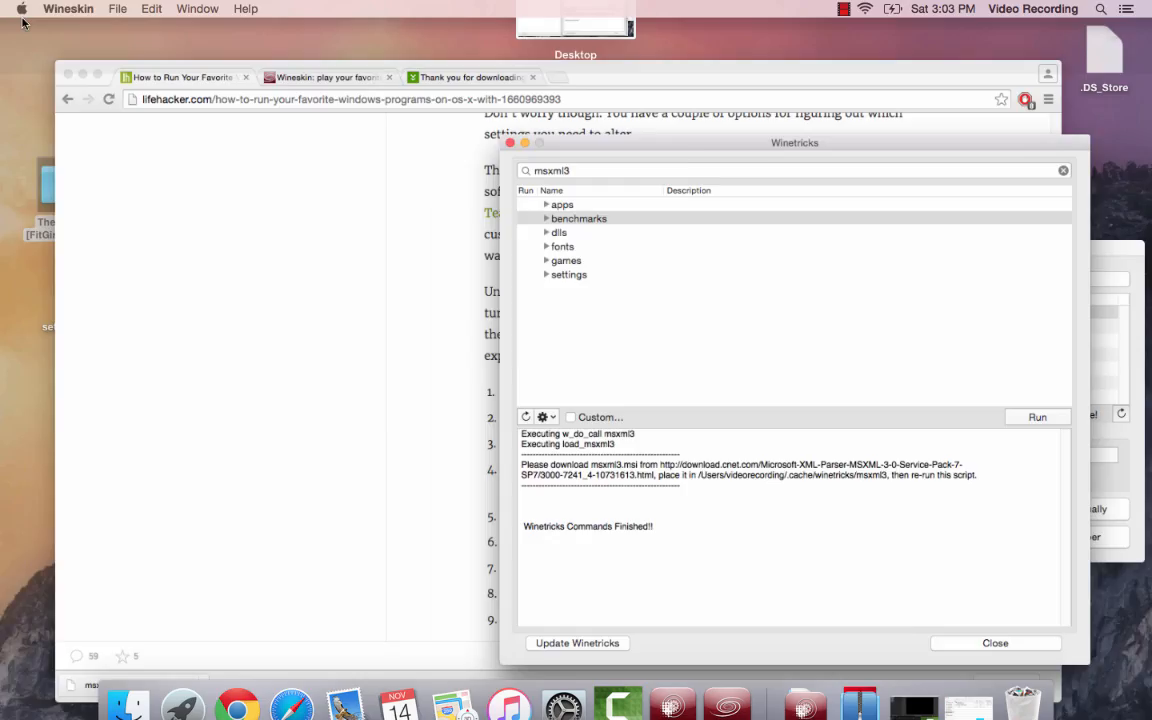
click(945, 561)
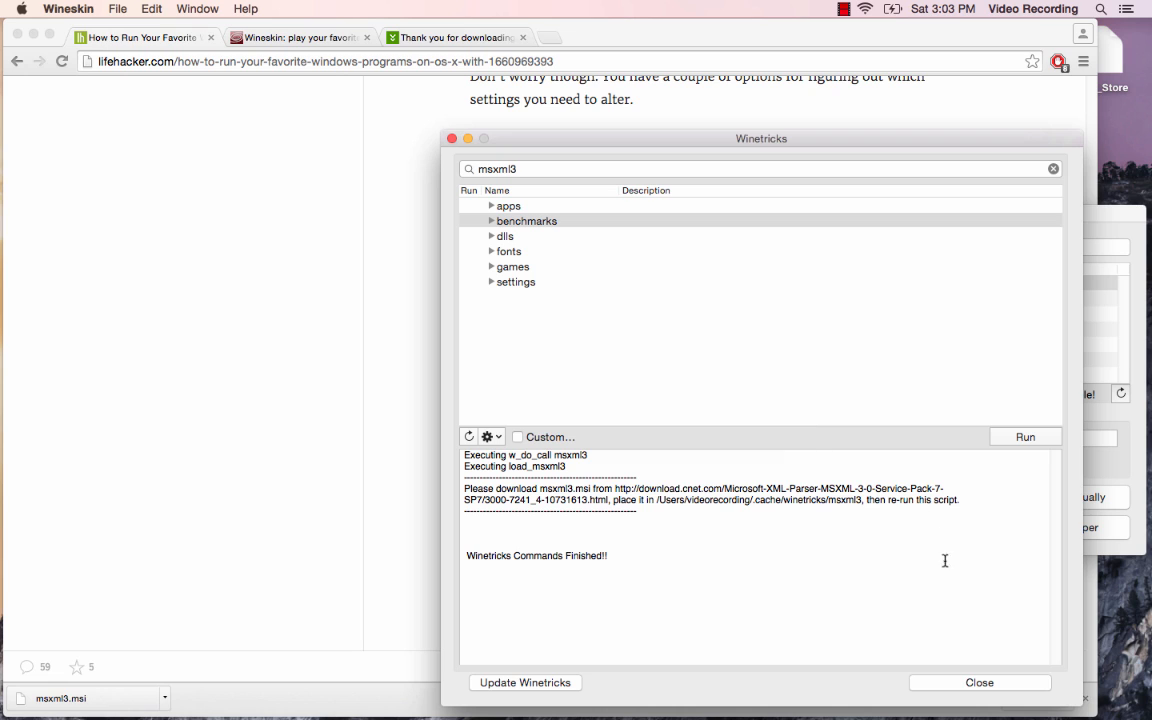
click(531, 167)
drag(528, 170, 452, 164)
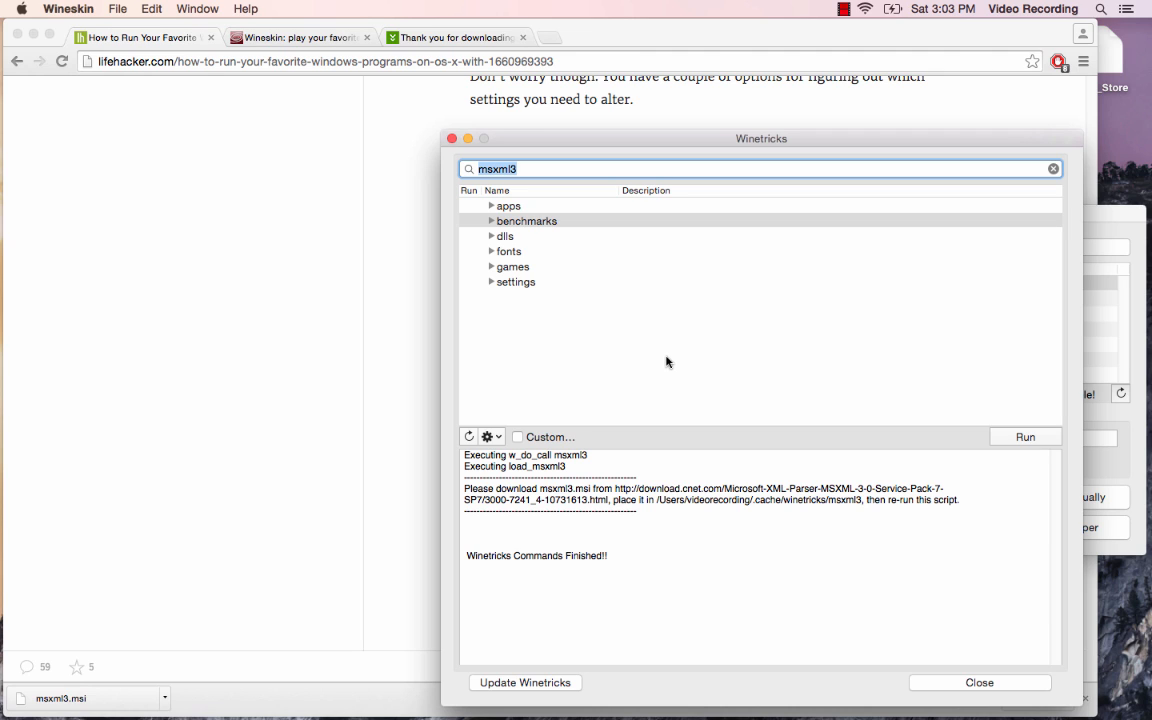
text(vcrun2010)
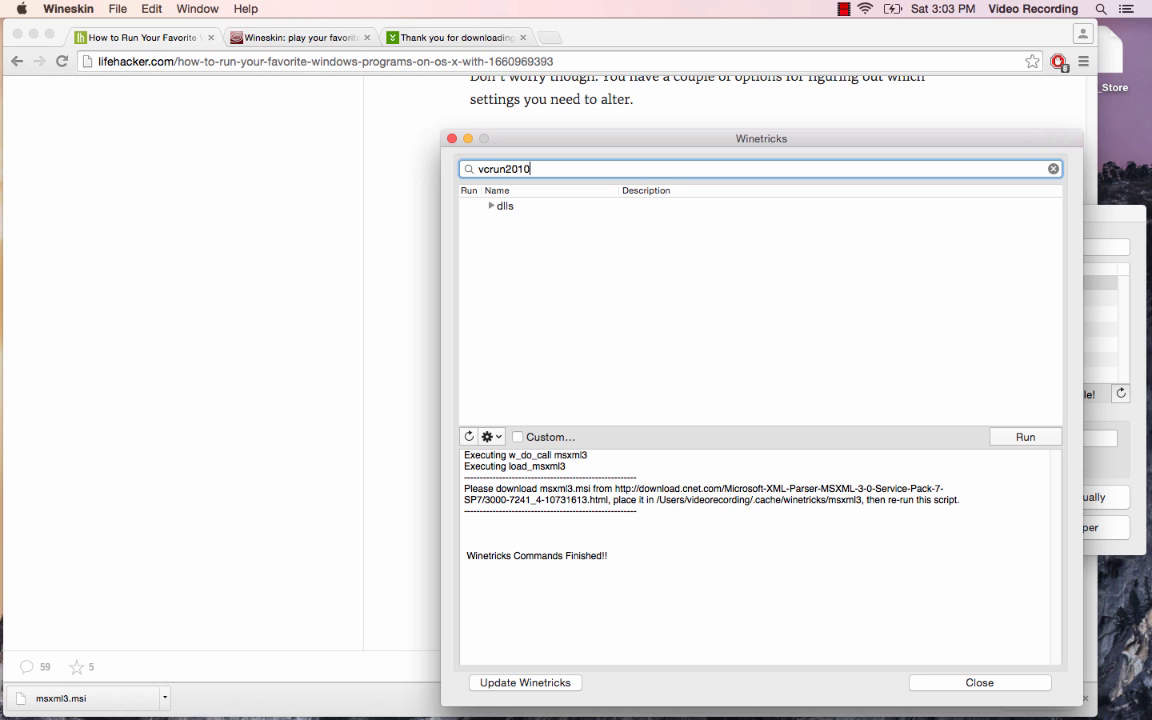
Copy the package name vcrun2010 from the Lifehacker guide and paste it over the Winetricks search text
click(287, 40)
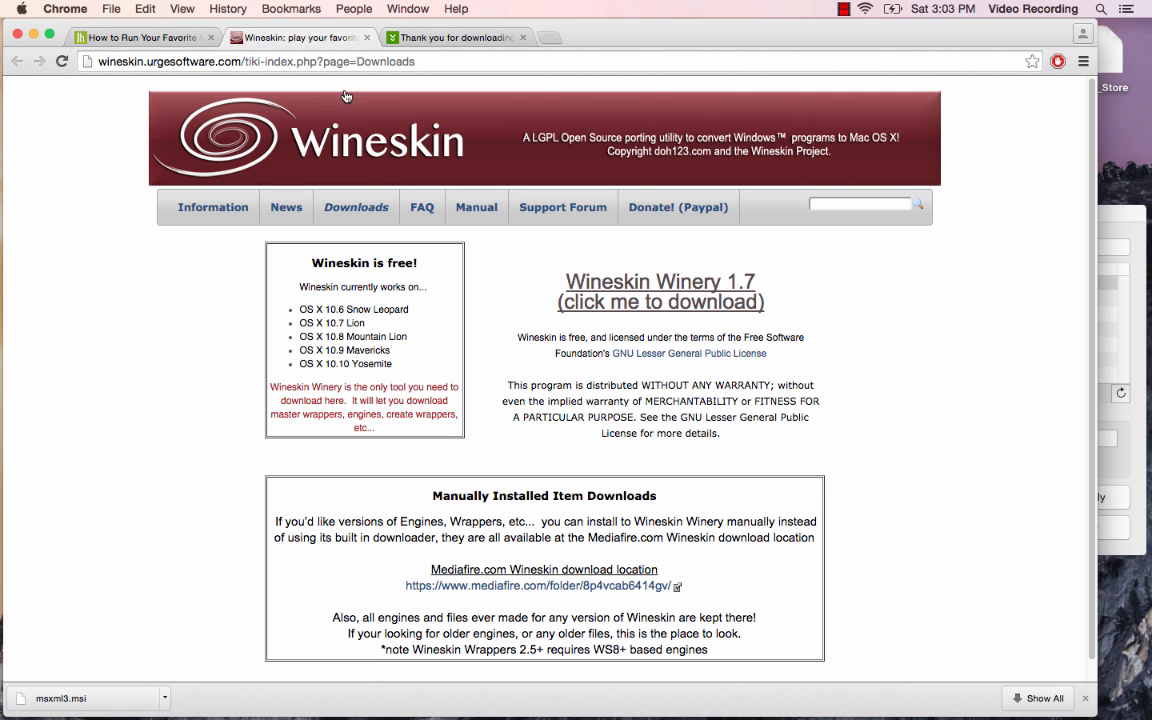
click(88, 42)
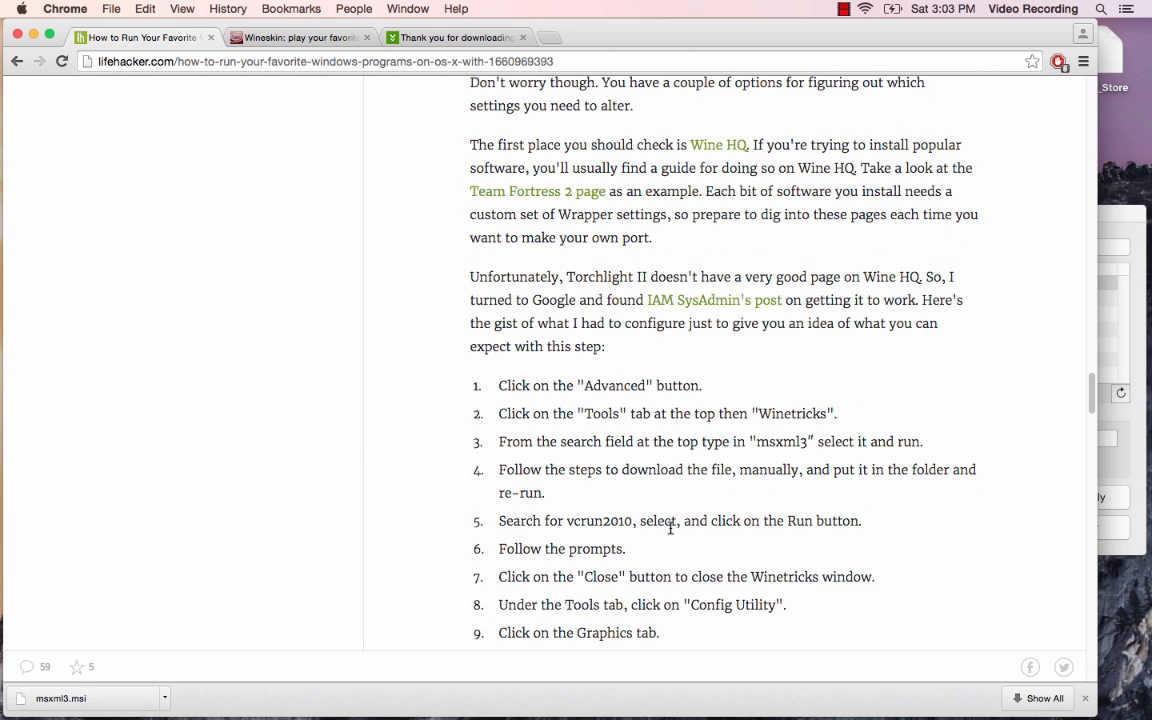
double_click(576, 521)
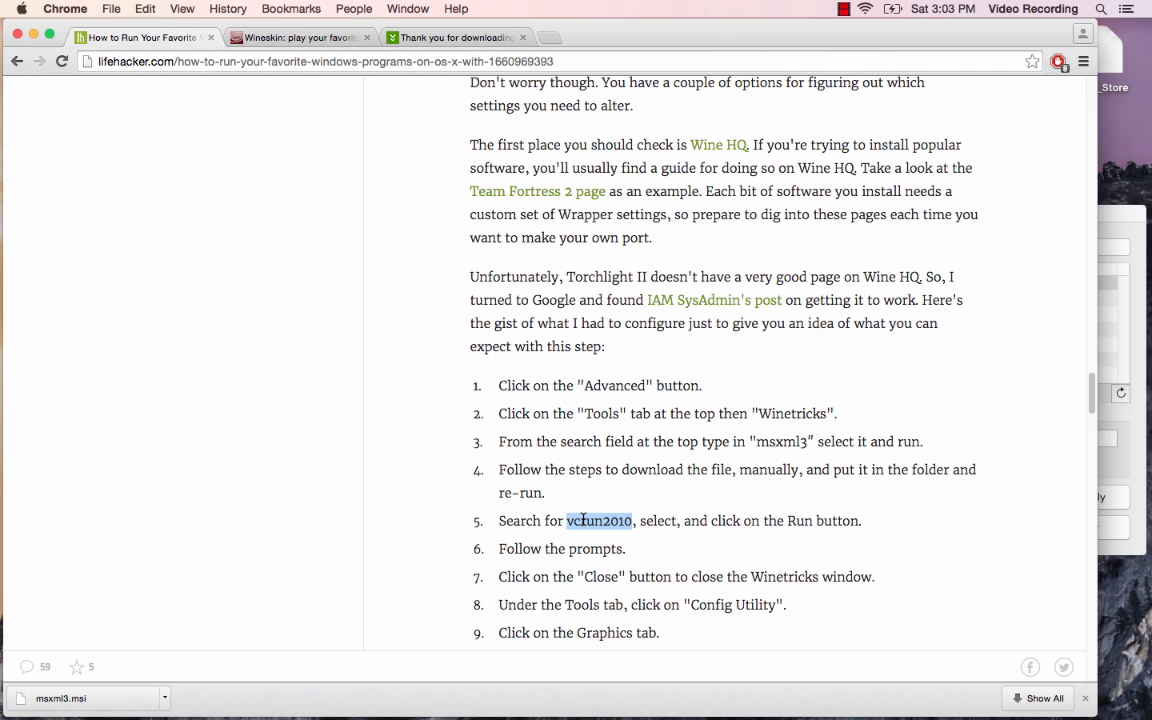
key(super+c)
key(ctrl+Up)
click(977, 244)
key(super+v)
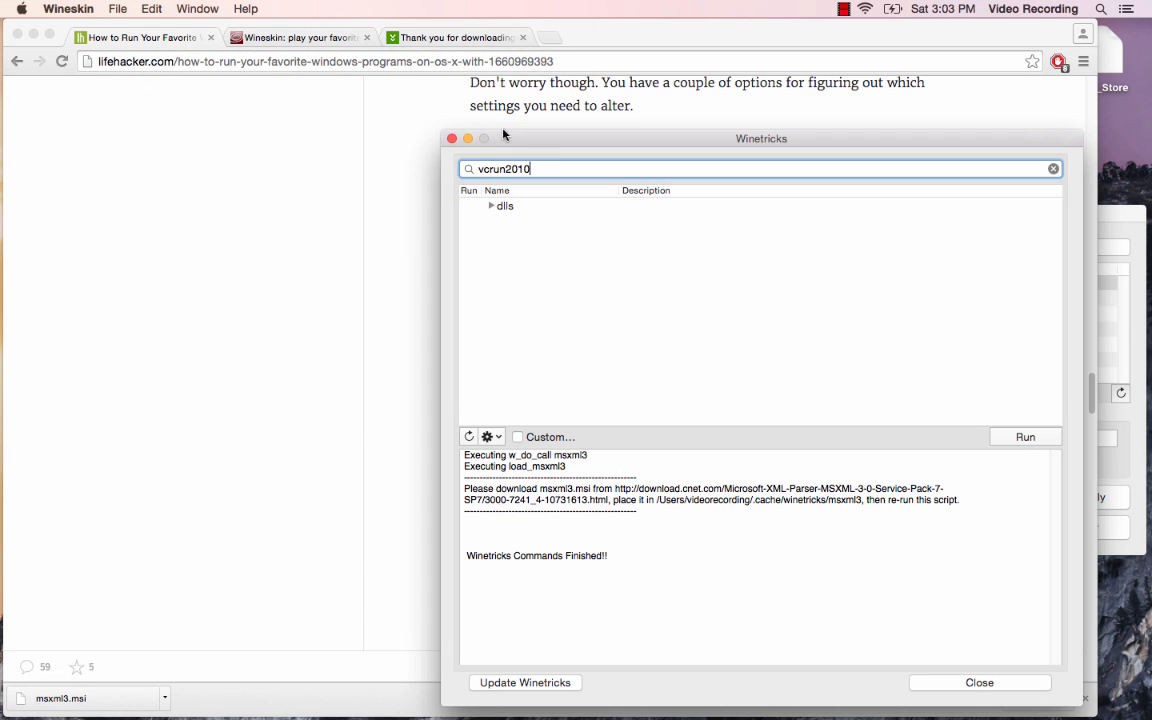
key(super+a)
key(super+v)
Select vcrun2010 under dlls, run it through Winetricks with confirmation, and dismiss the Setup.exe program error
click(489, 206)
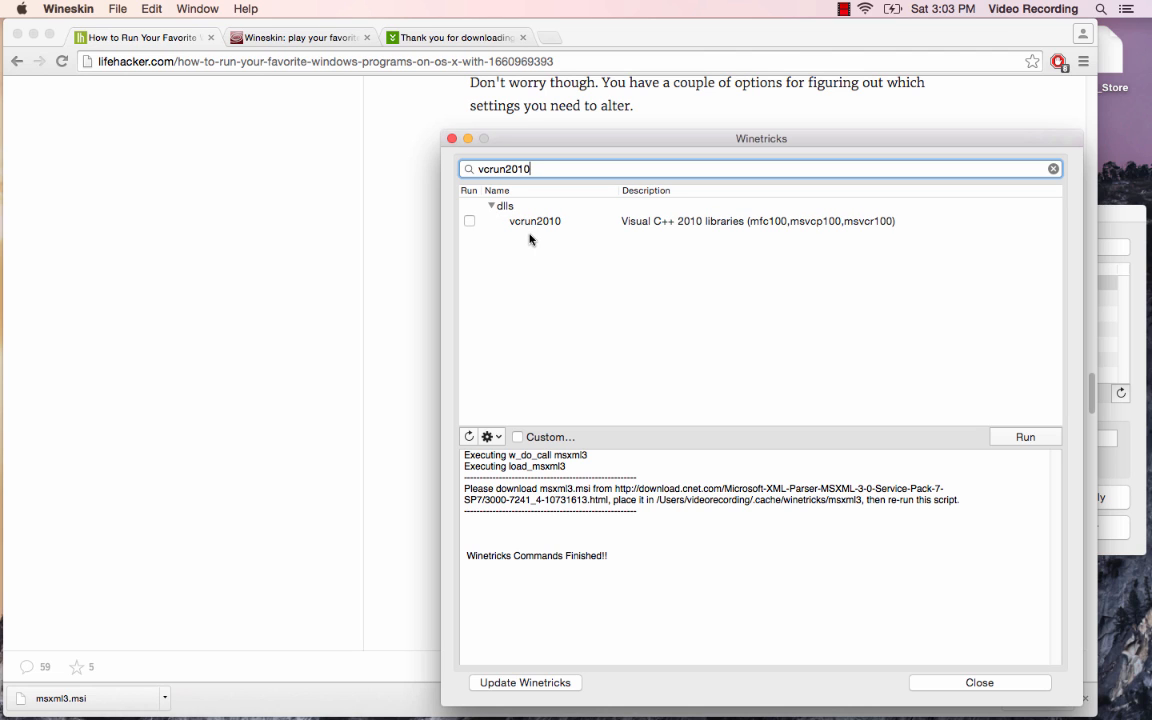
click(470, 222)
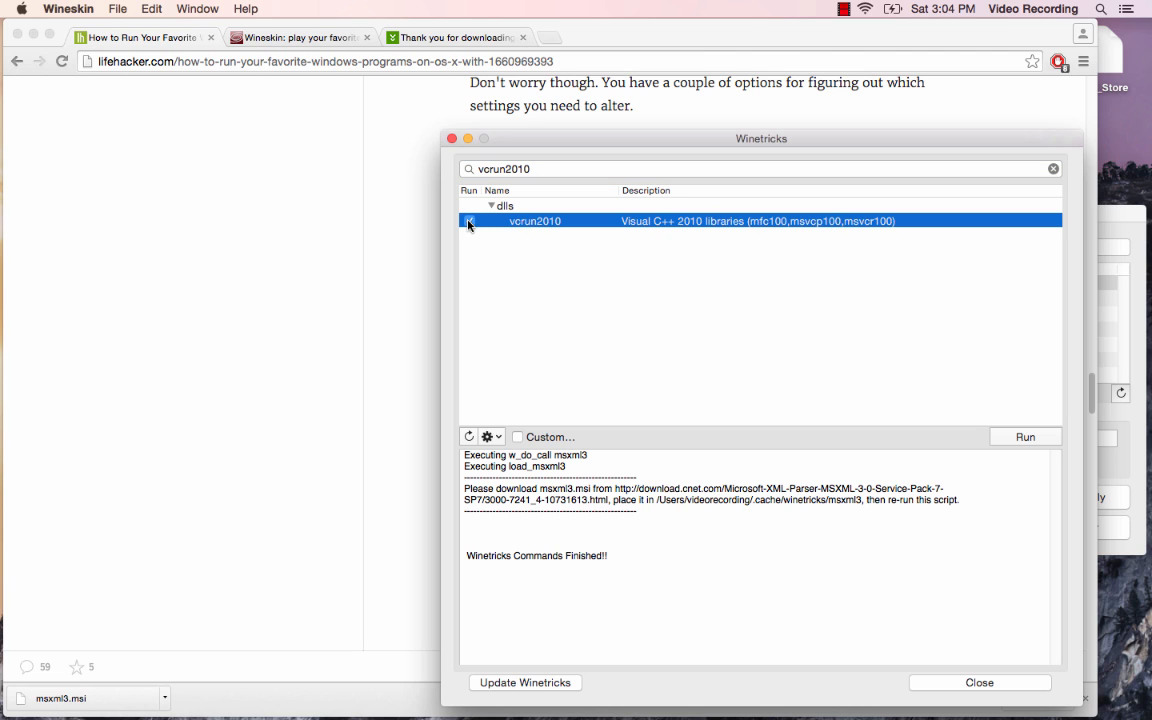
click(1020, 438)
click(696, 262)
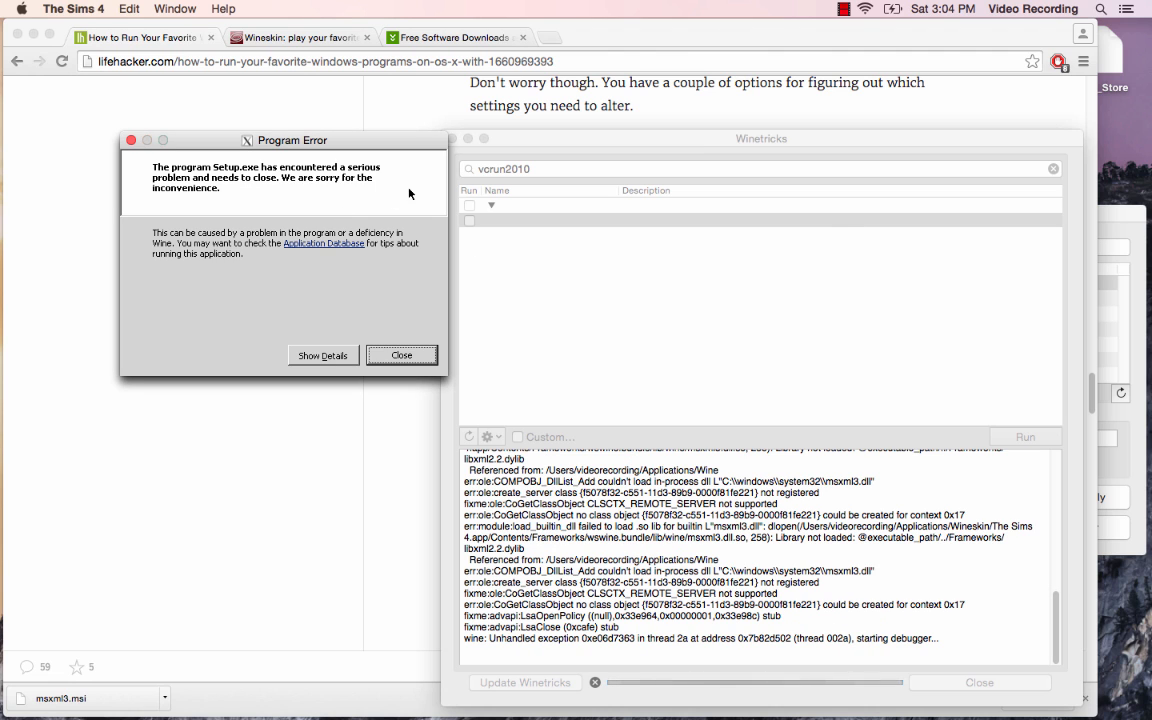
click(402, 356)
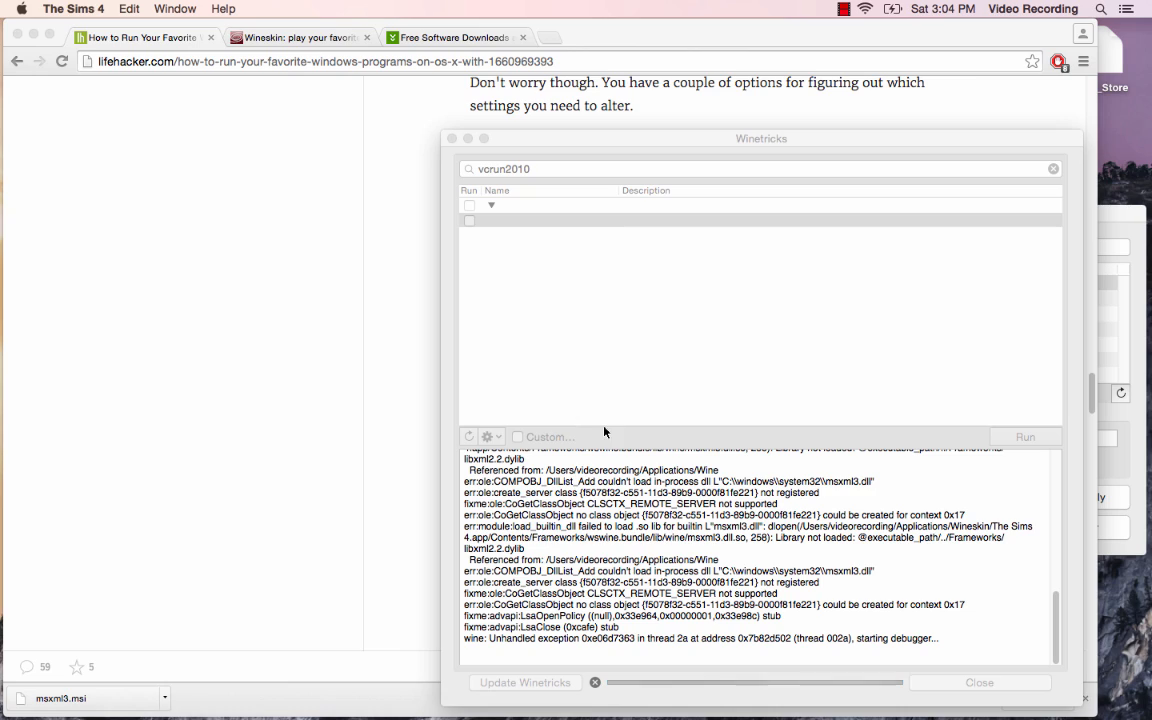
Close the CNET download tab in Chrome and move the Winetricks window toward the middle of the screen
click(527, 95)
click(447, 37)
click(523, 37)
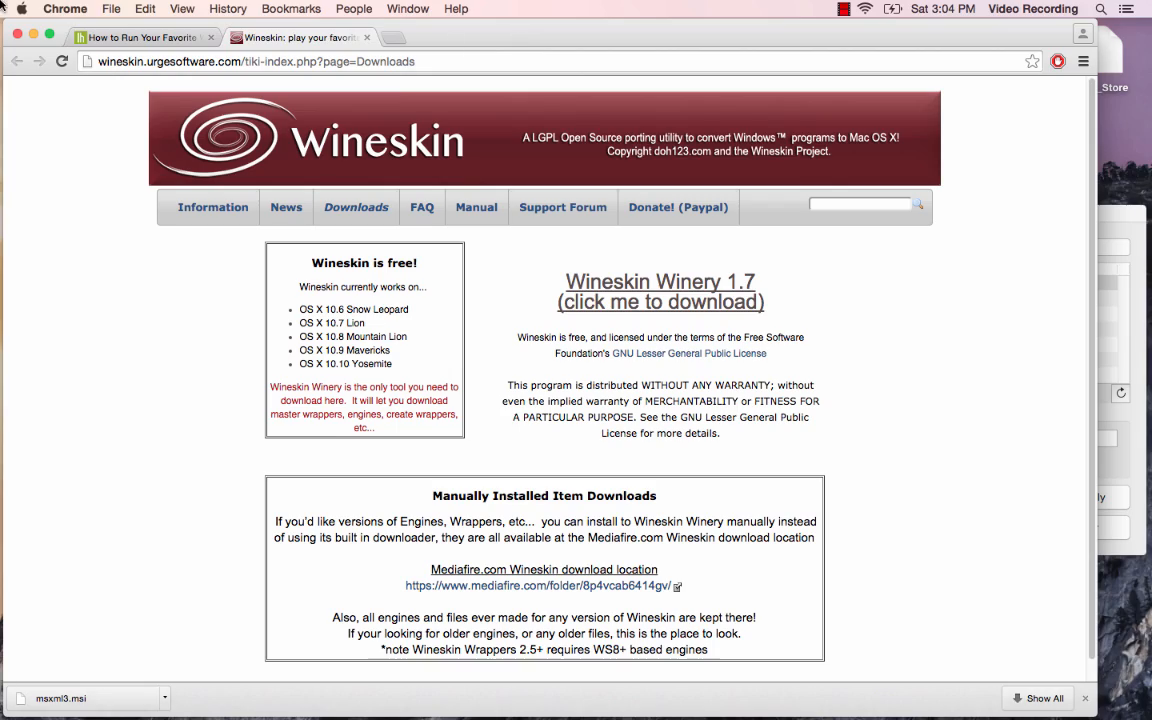
mouse_move(2, 8)
click(995, 327)
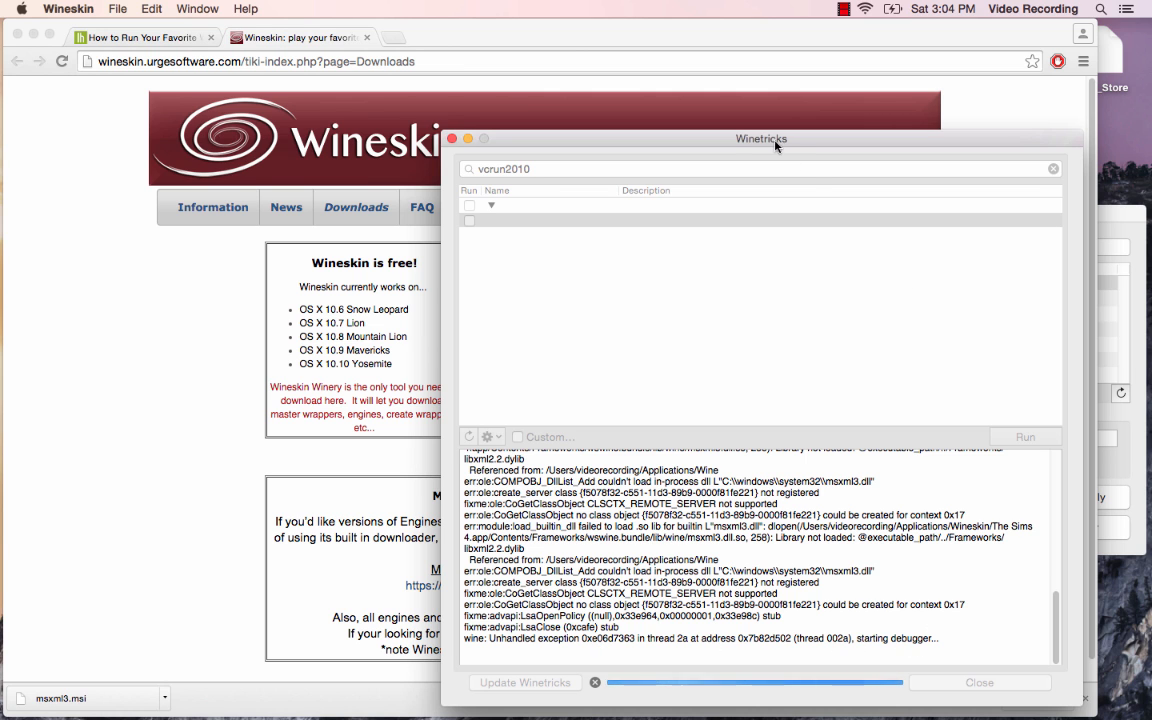
drag(775, 145, 650, 68)
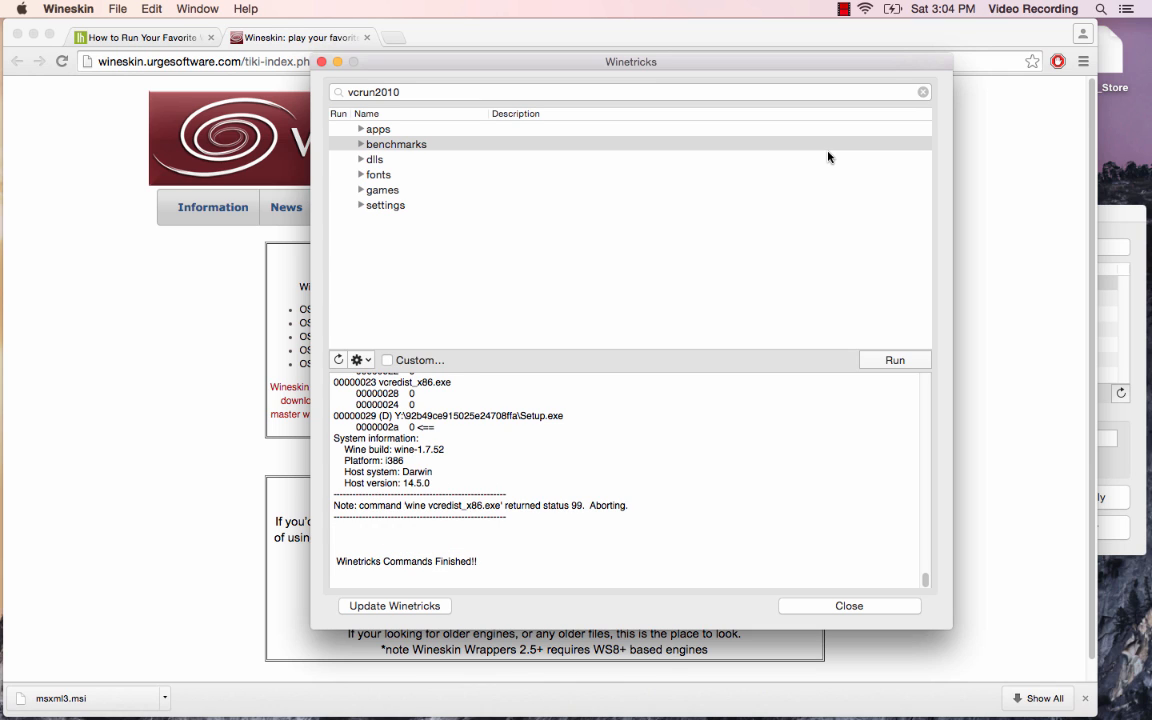
Search for vcrun2010 again in Winetricks, select it under dlls and rerun the installation with confirmation
double_click(401, 91)
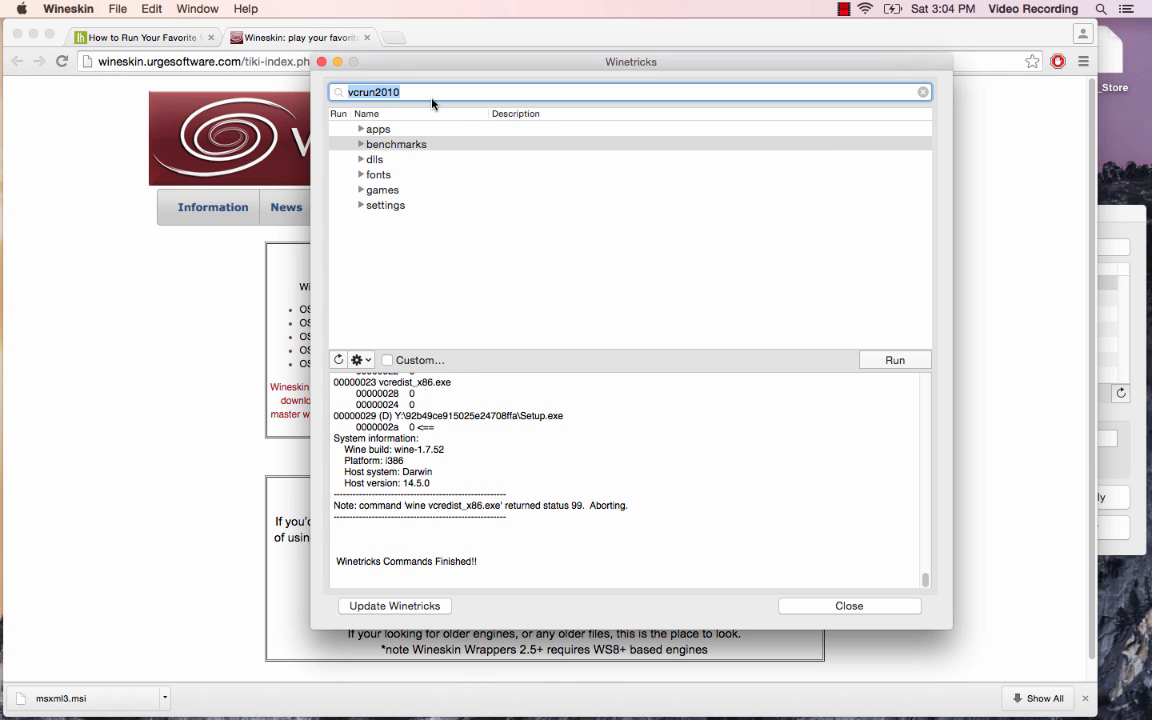
key(Return)
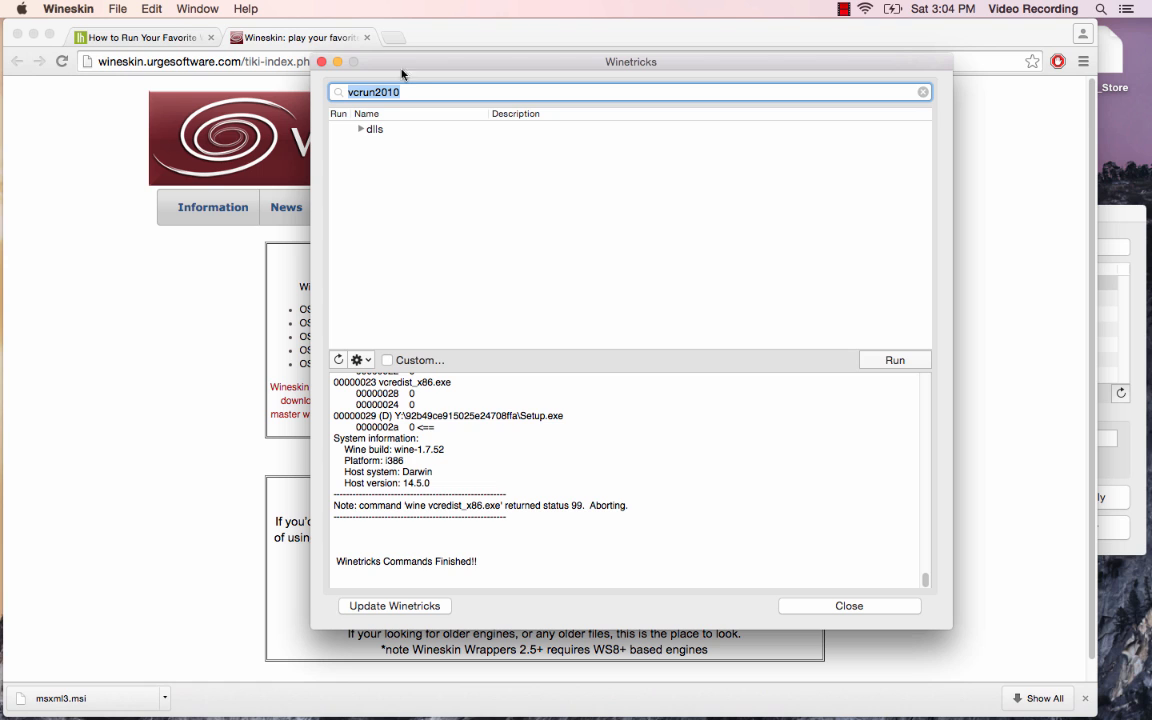
click(361, 129)
click(339, 146)
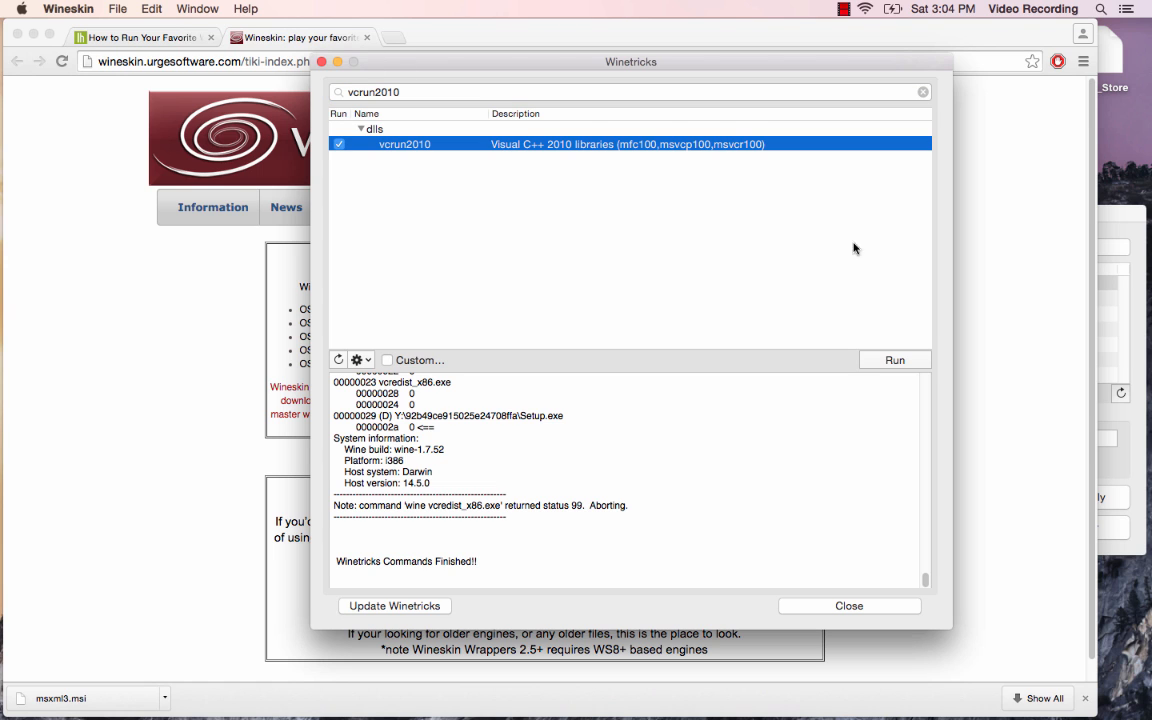
click(894, 361)
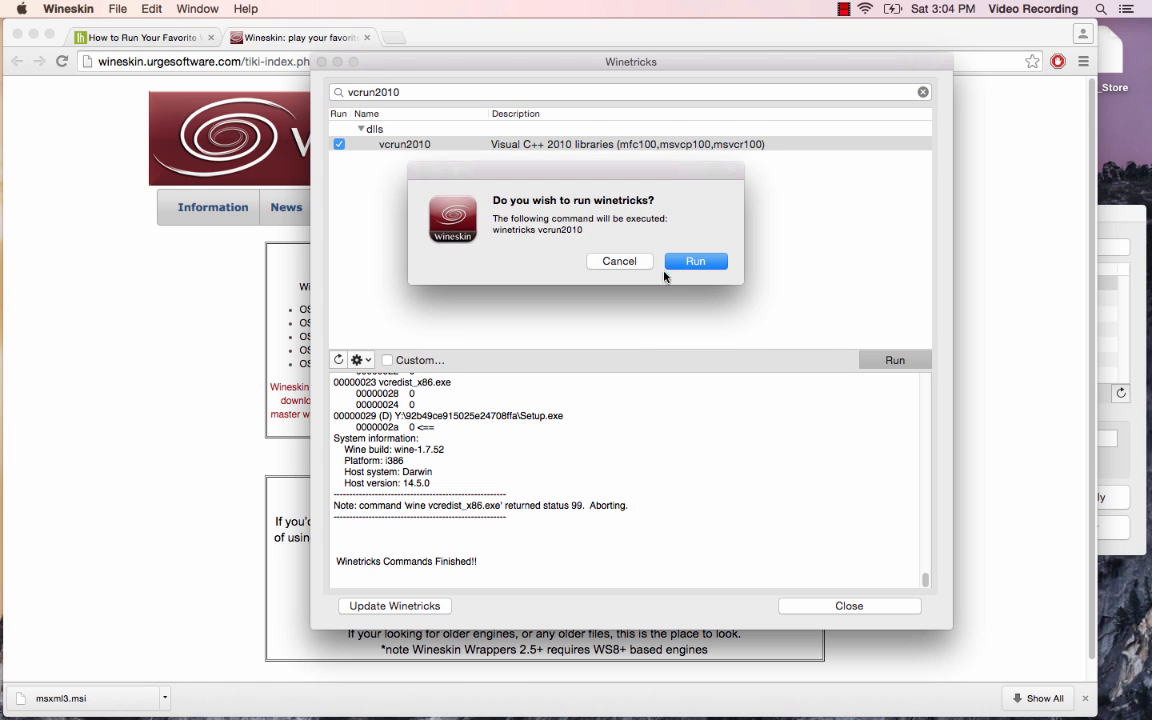
click(690, 260)
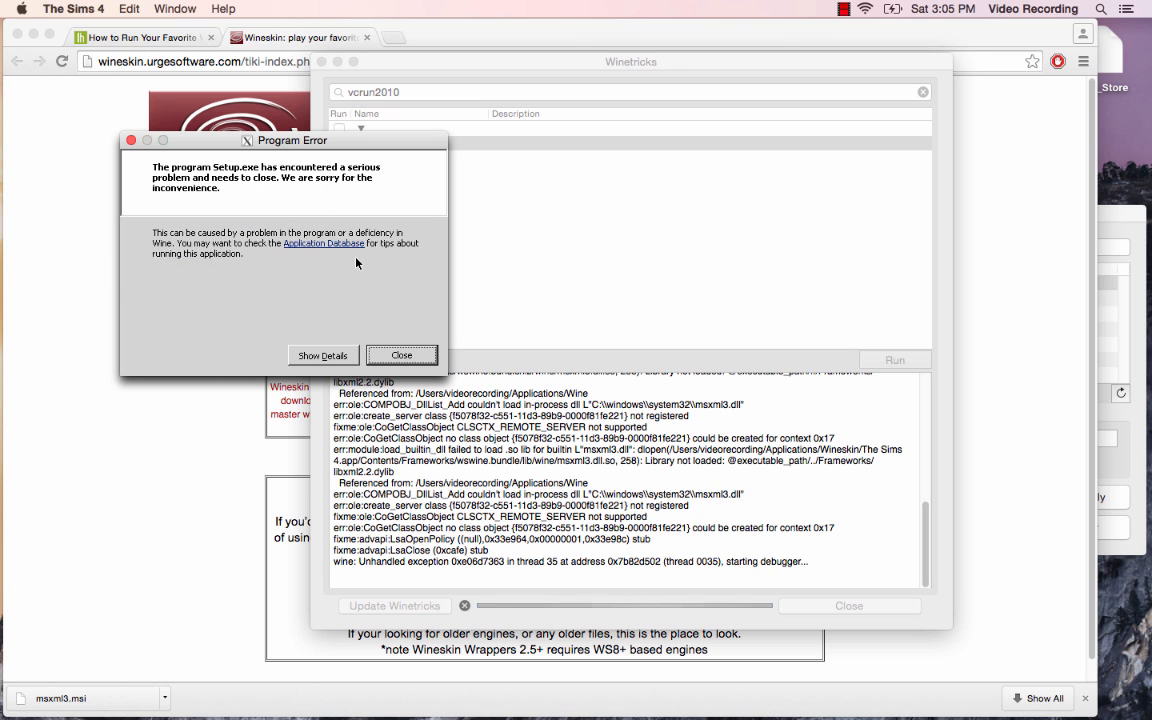
Close Chrome's downloads bar and inspect the vcrun2010 folder inside the winetricks cache folder in Finder
click(1083, 703)
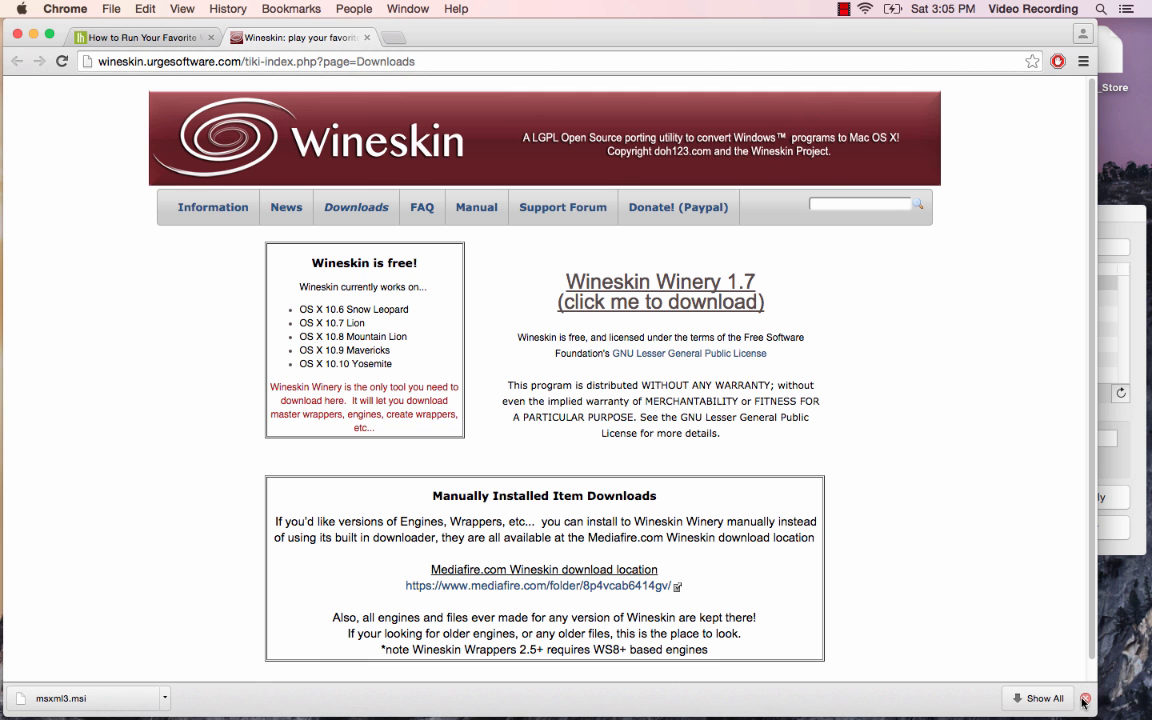
key(ctrl+Up)
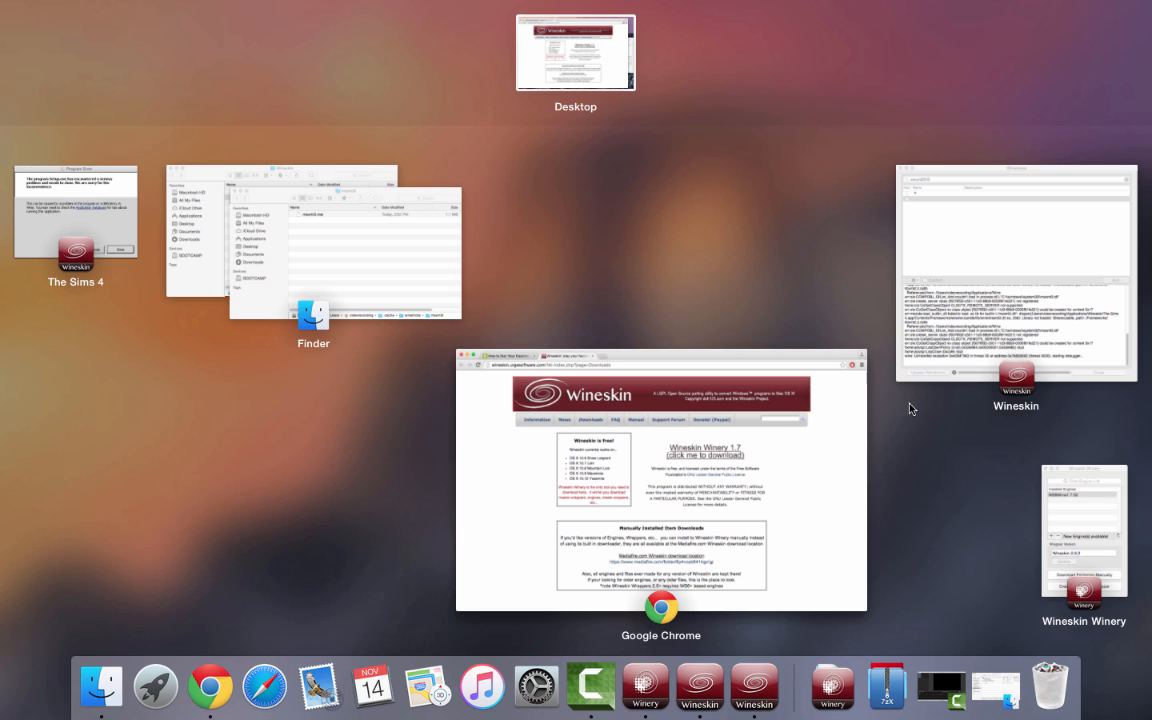
click(433, 269)
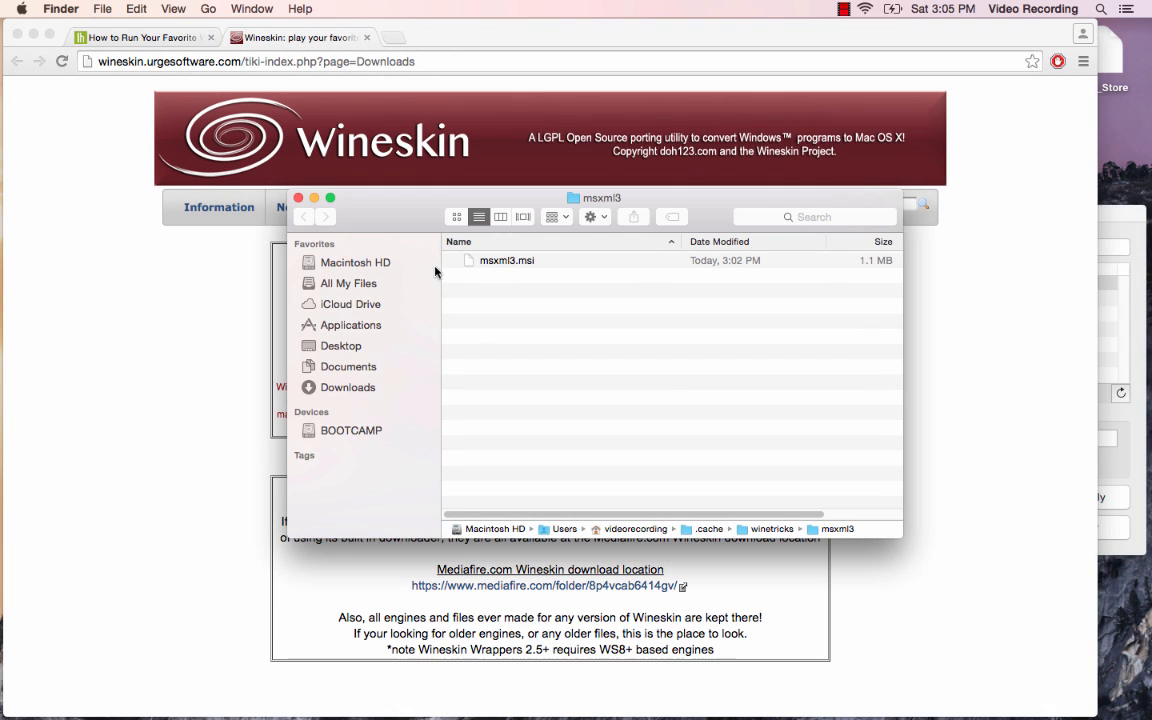
double_click(759, 530)
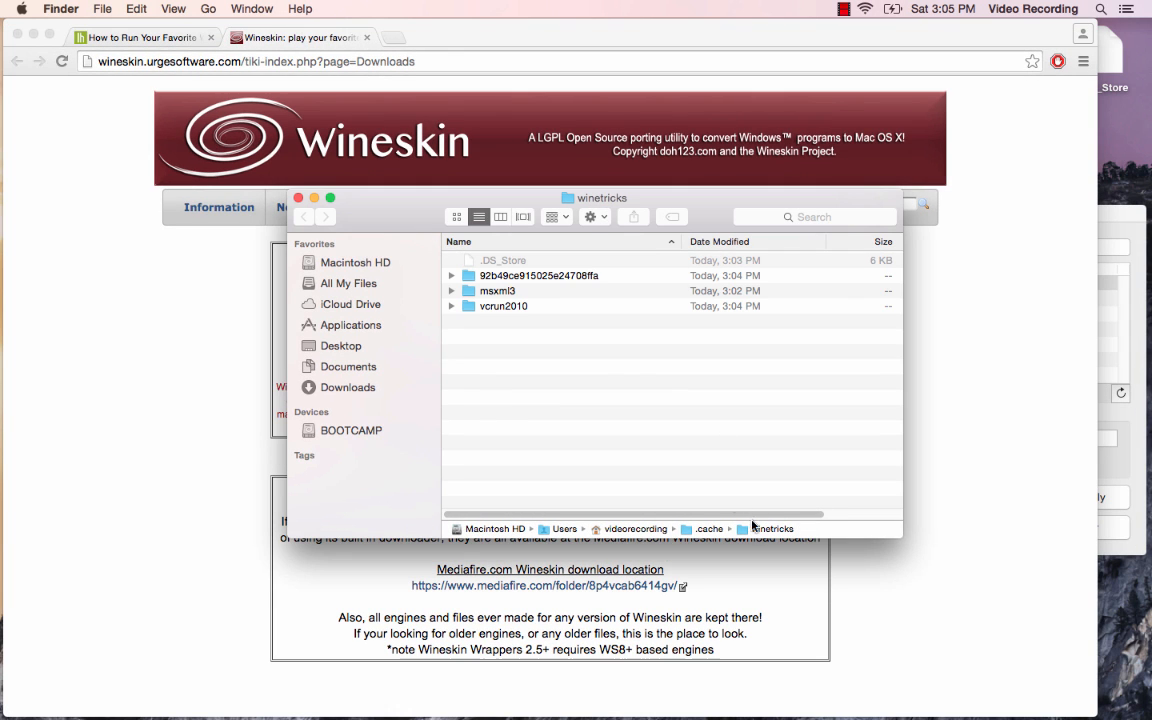
click(521, 310)
double_click(521, 310)
click(520, 262)
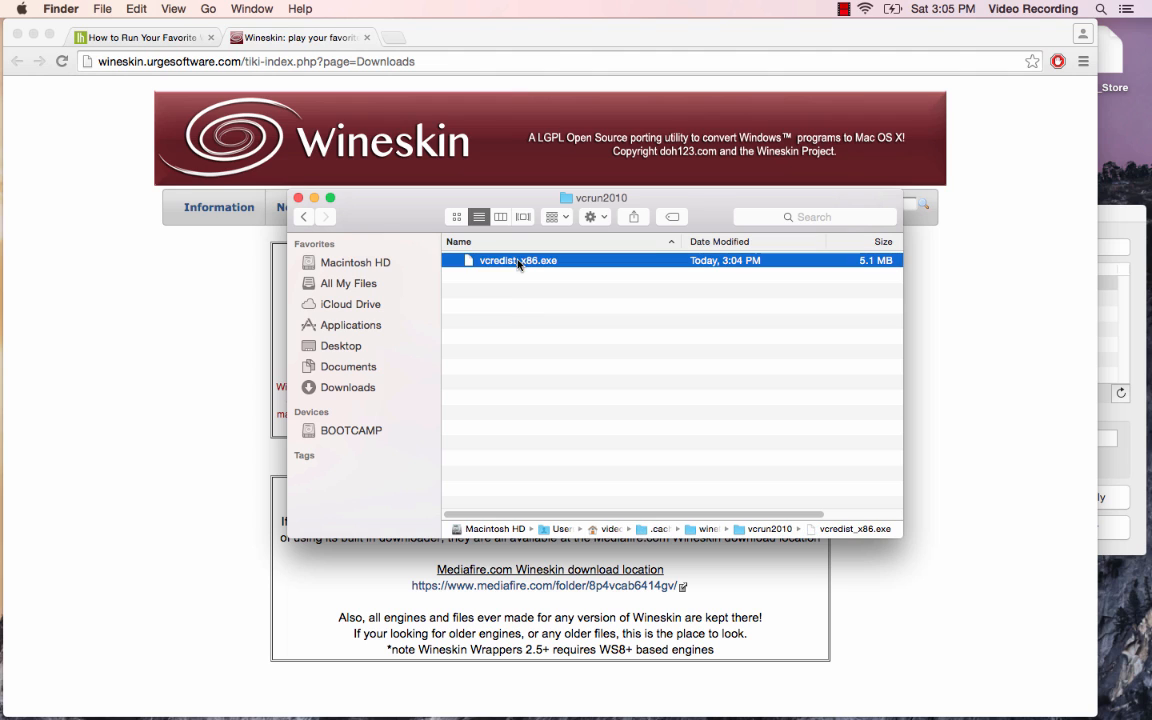
click(303, 217)
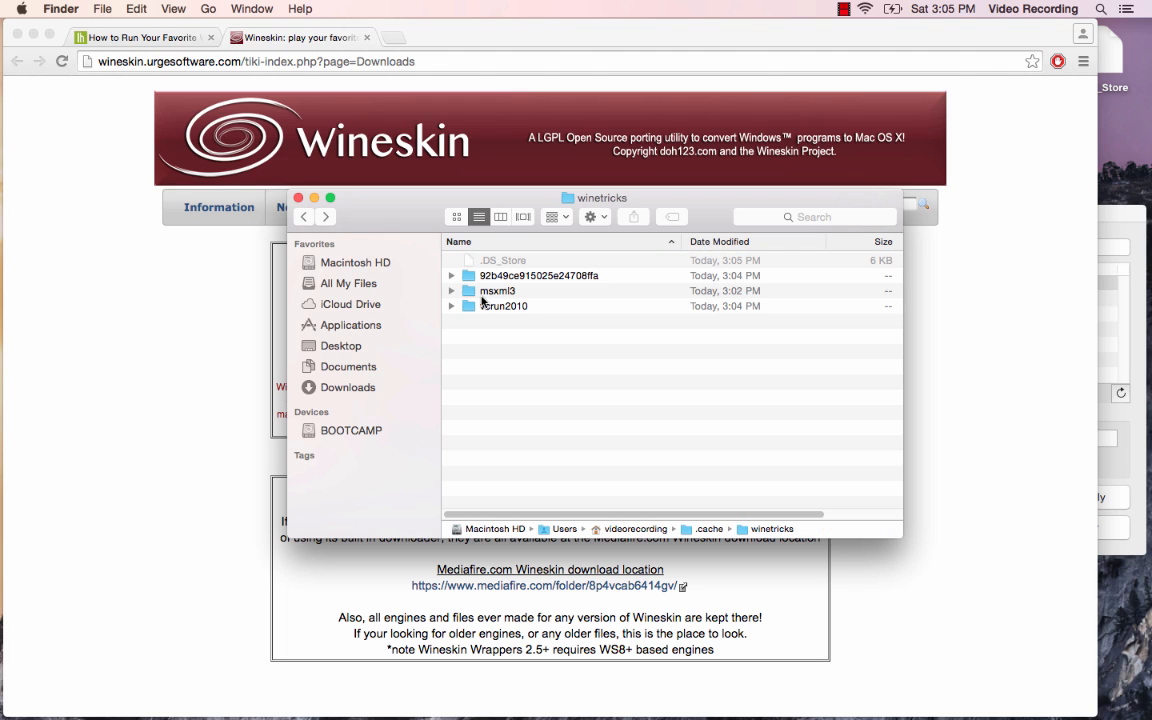
Compare the contents of the msxml3 and vcrun2010 cache folders and return to the winetricks folder
double_click(497, 291)
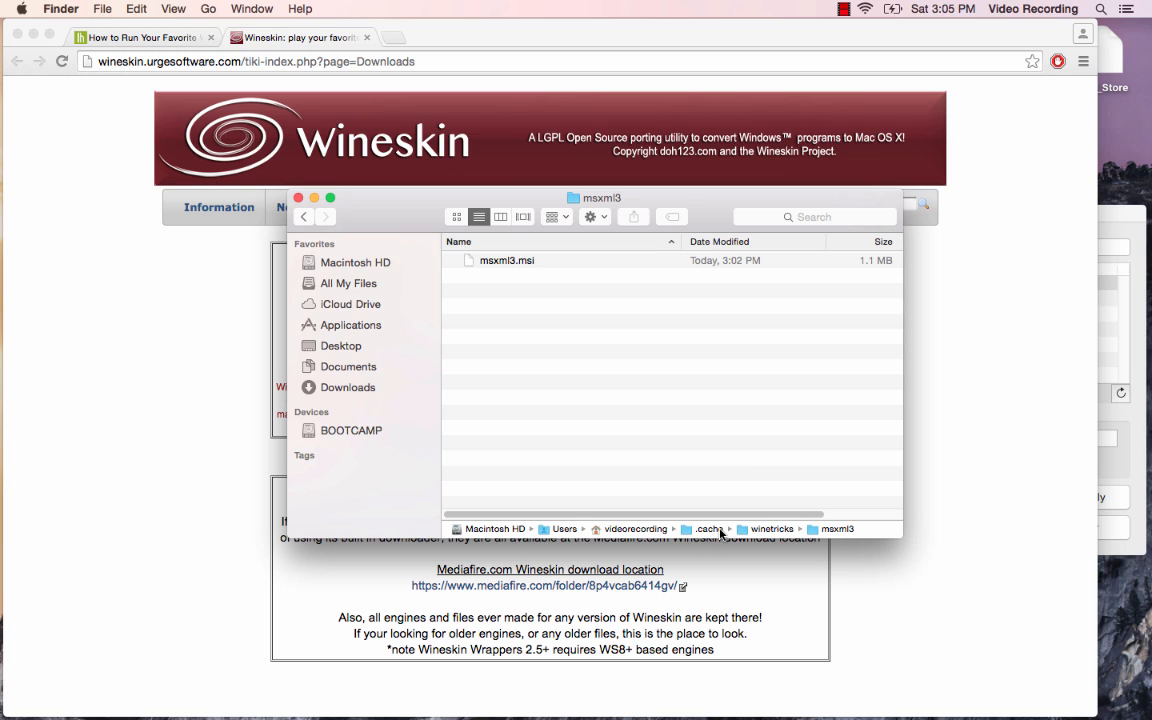
click(304, 218)
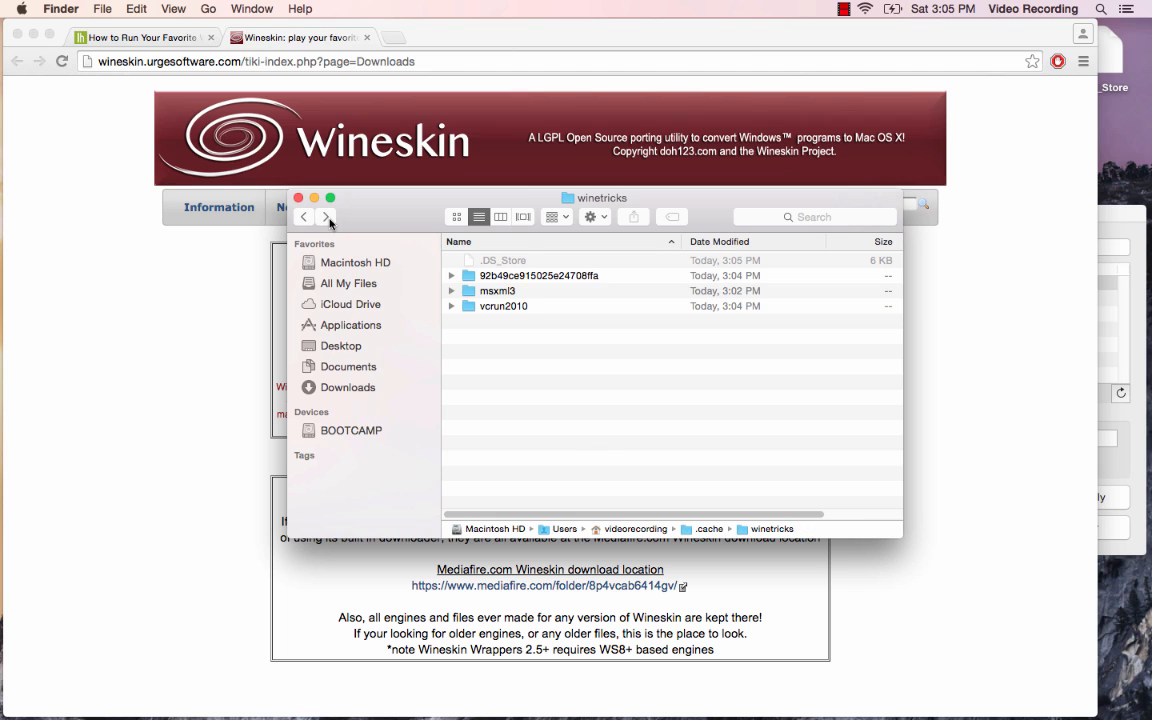
click(484, 307)
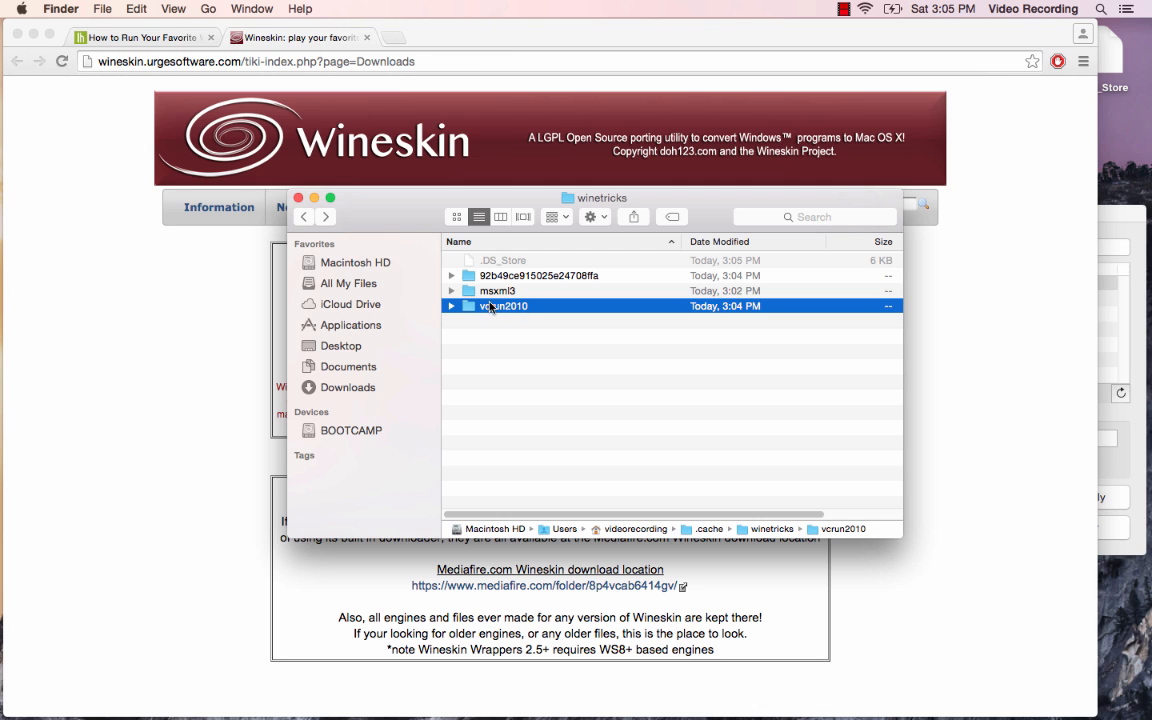
double_click(527, 308)
click(489, 259)
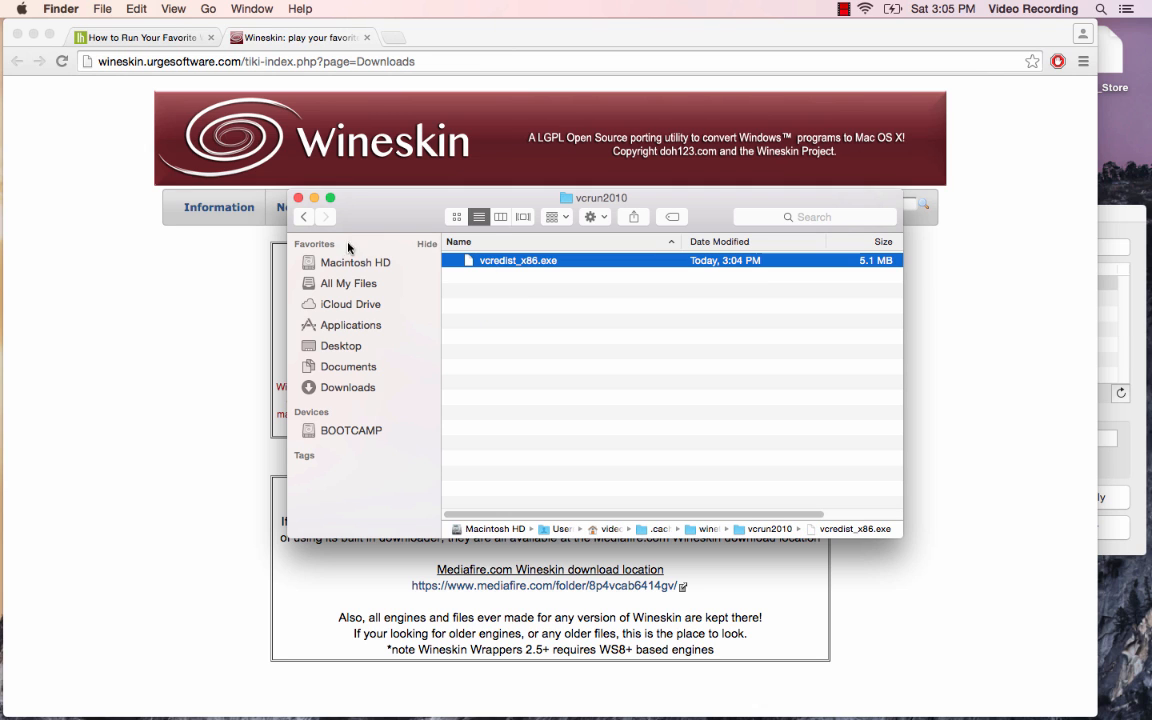
click(303, 216)
Dismiss The Sims 4 wrapper's program error dialog and bring the Winetricks window to the front
key(ctrl+Up)
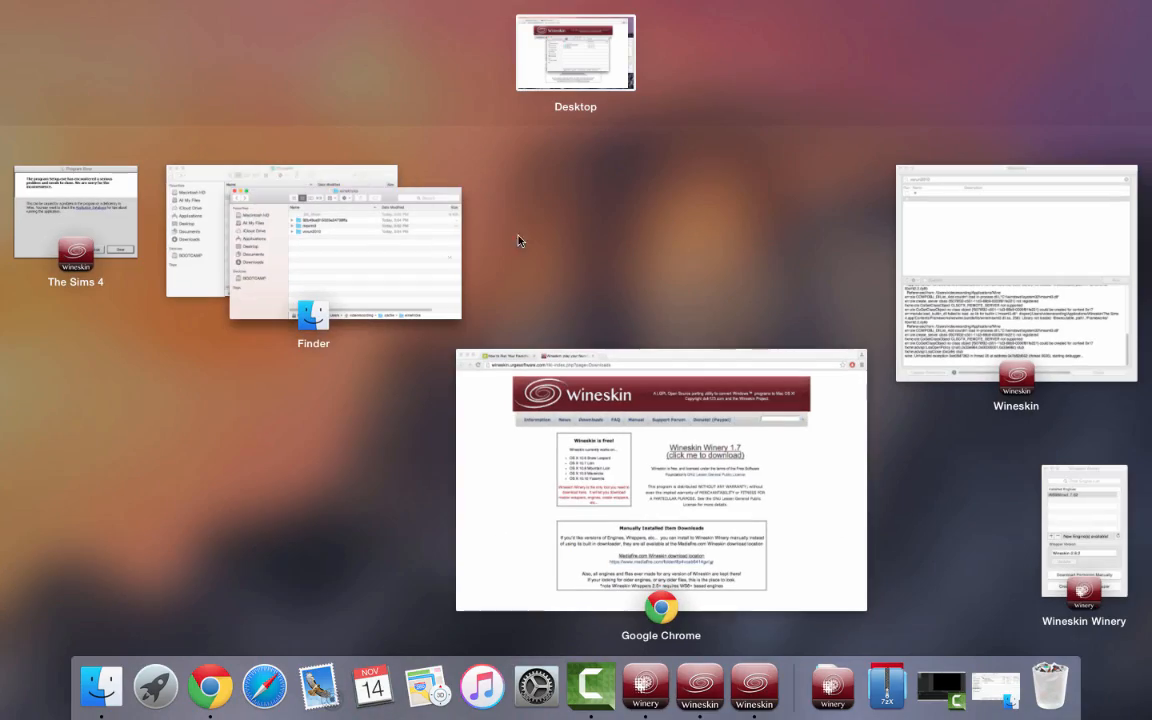
click(185, 240)
key(ctrl+Up)
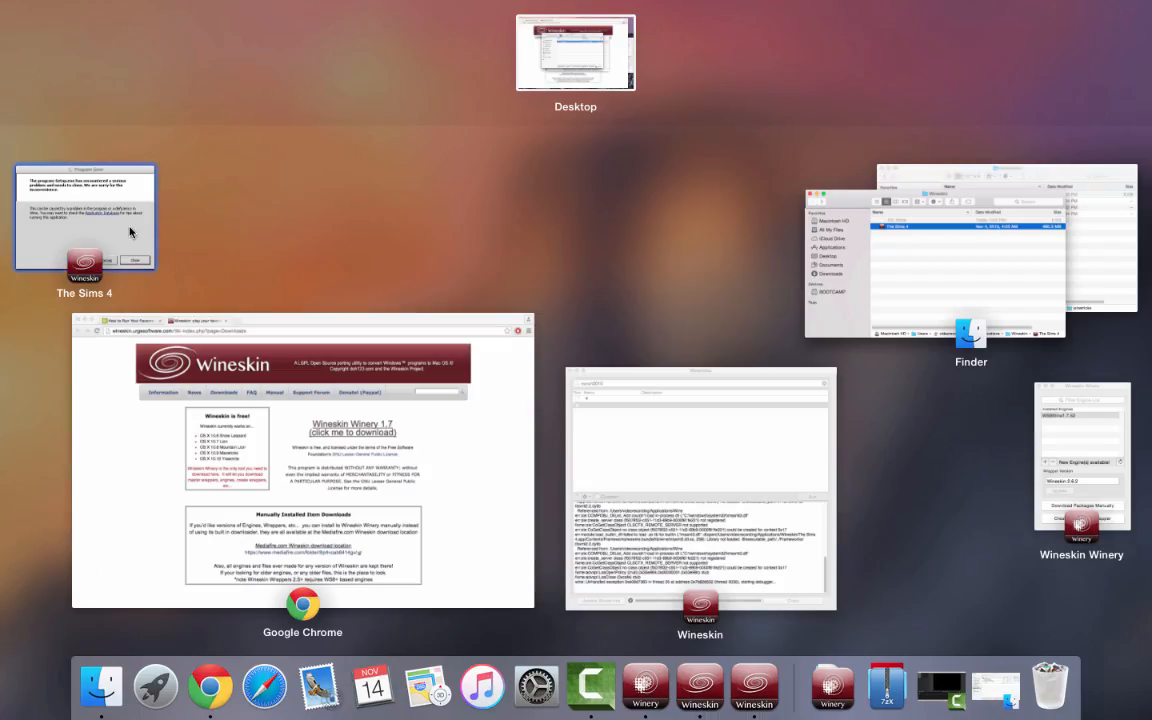
click(116, 206)
click(419, 360)
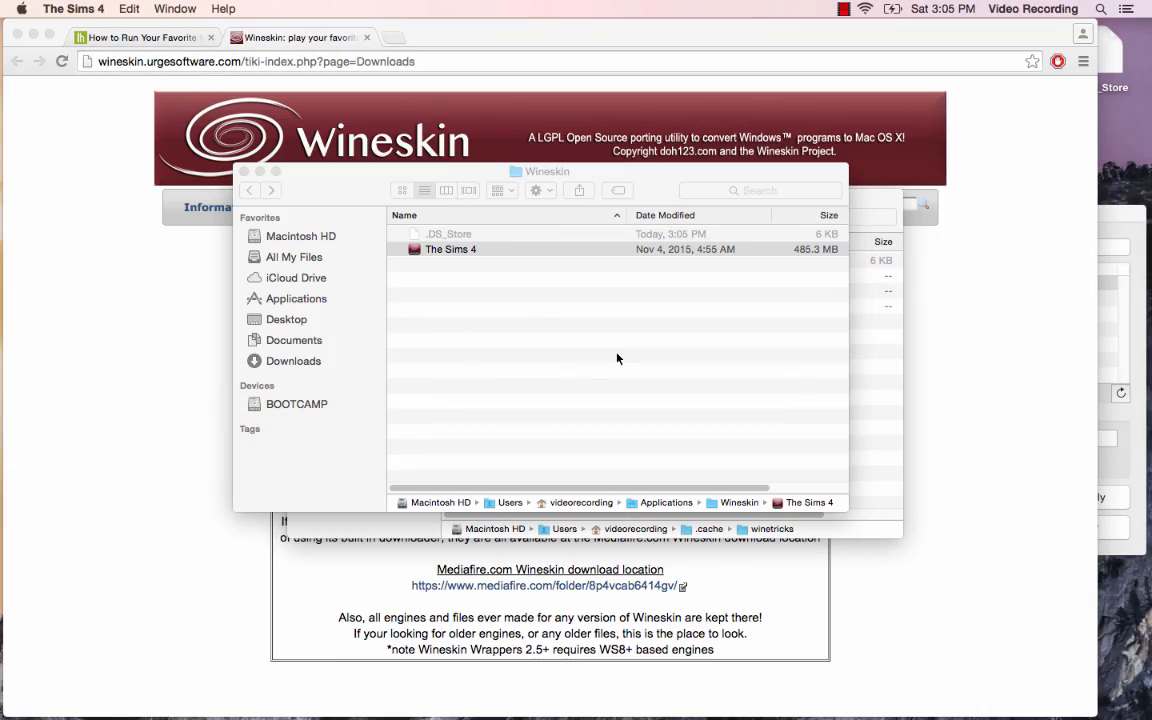
key(ctrl+Up)
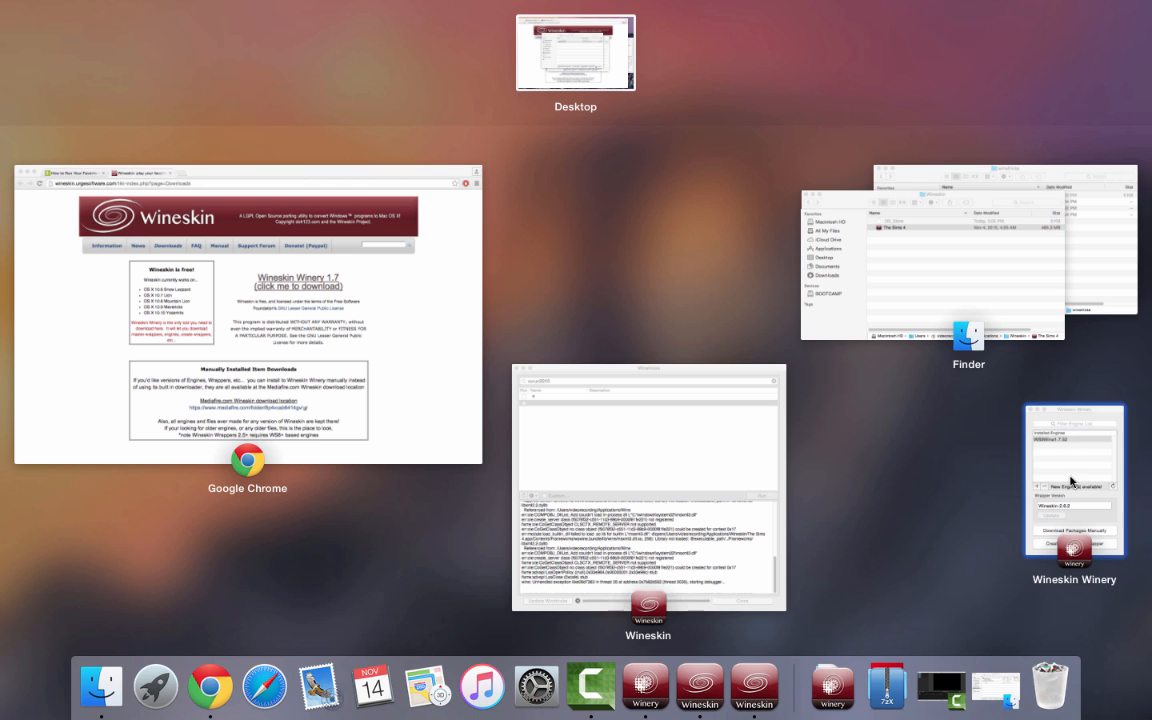
click(705, 500)
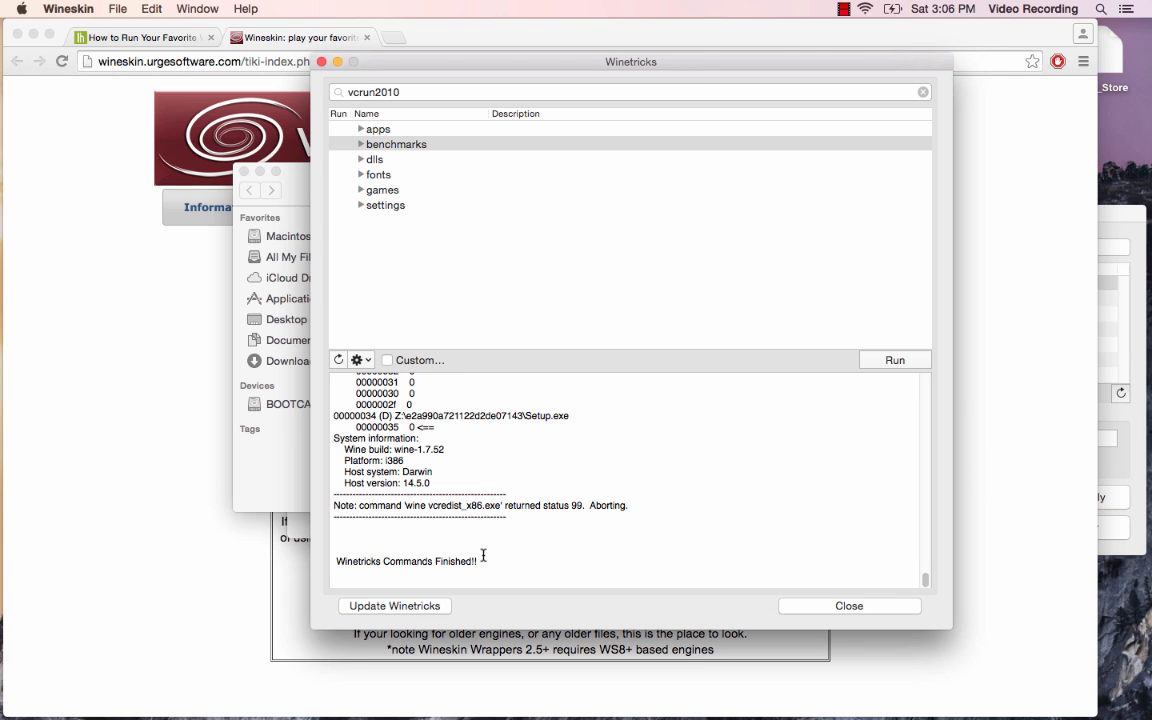
Close the Winetricks window and return to the Wineskin Advanced tools
click(900, 606)
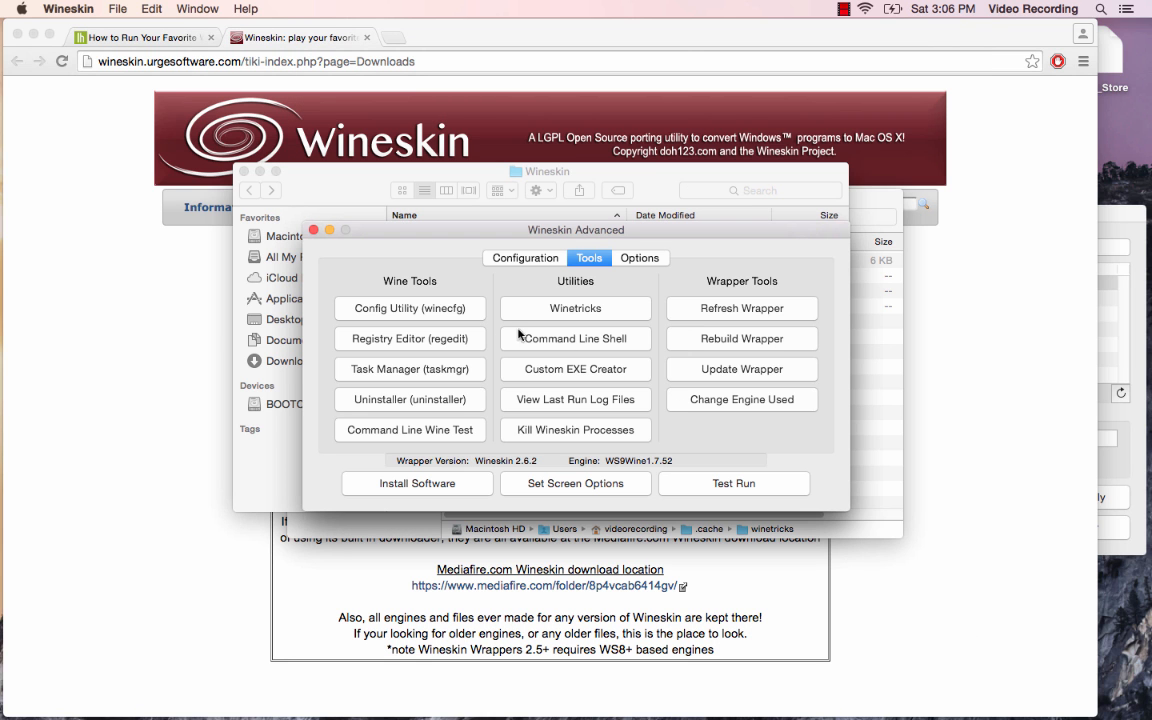
click(576, 309)
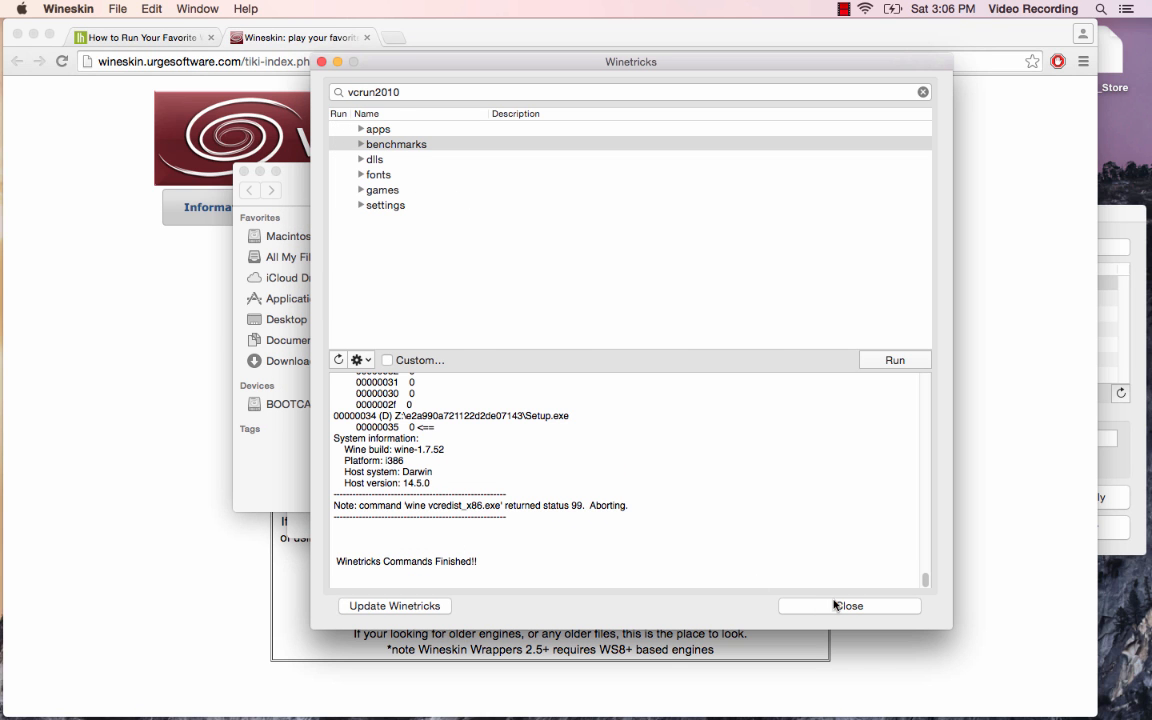
click(835, 605)
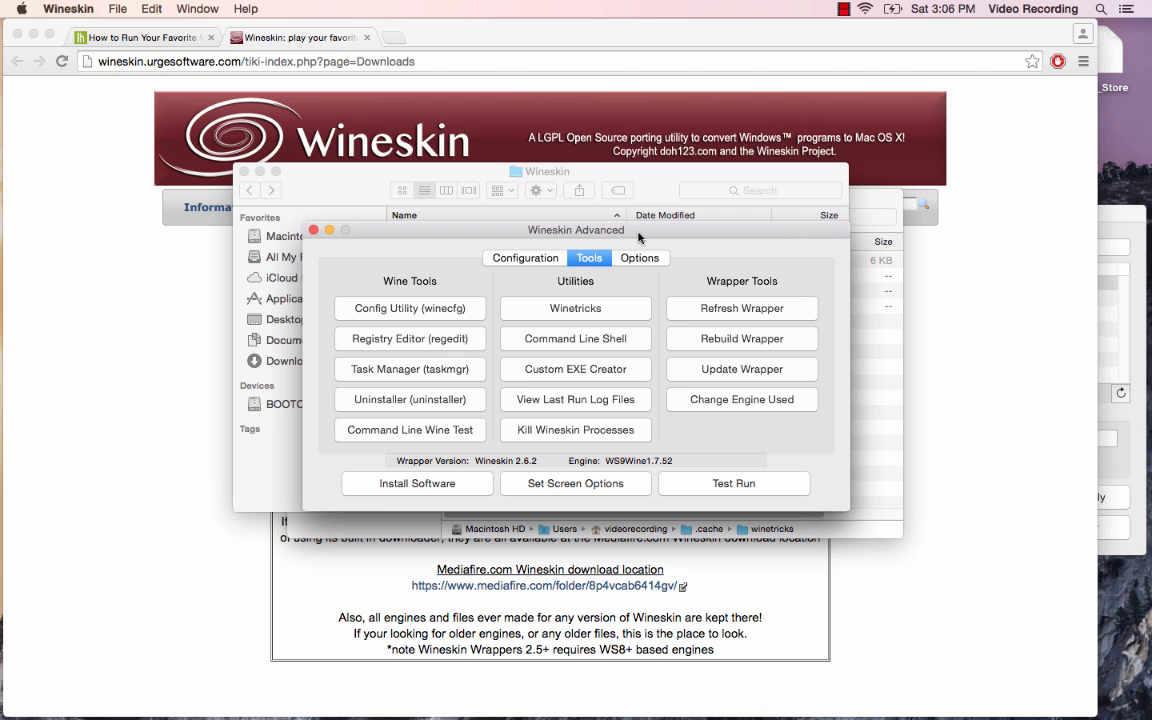
Minimize the Wineskin and winetricks Finder windows and move the Wineskin Advanced window slightly up and to the side
click(260, 173)
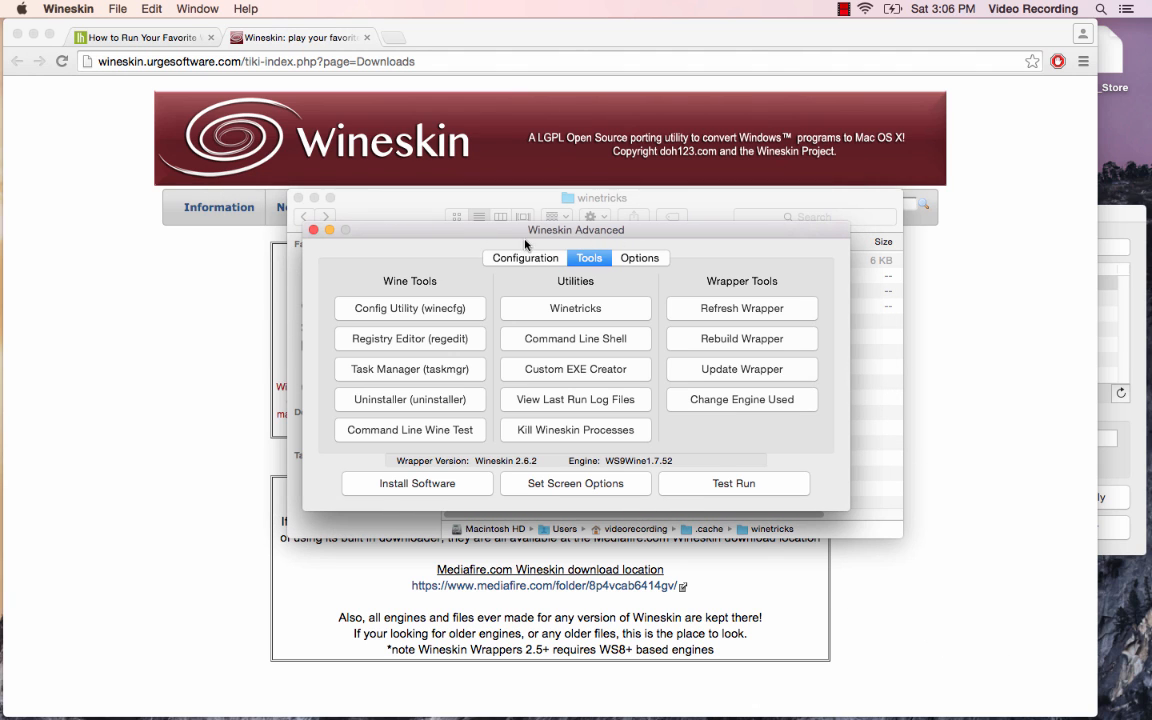
click(314, 198)
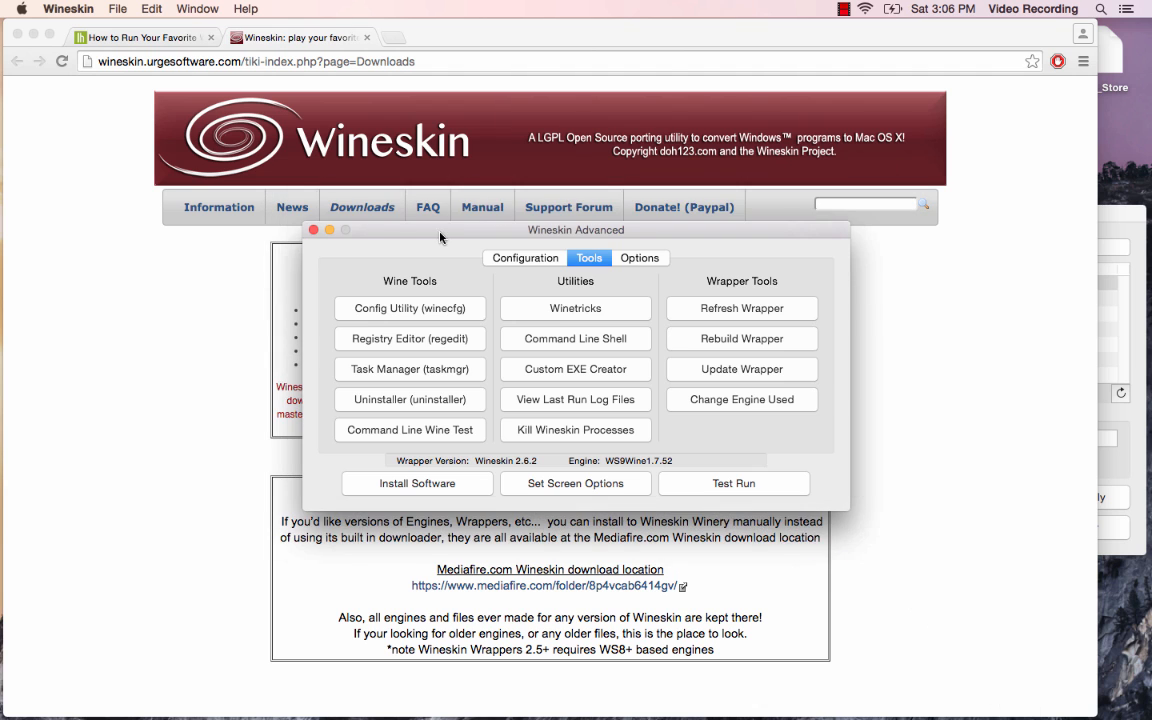
drag(441, 231, 507, 177)
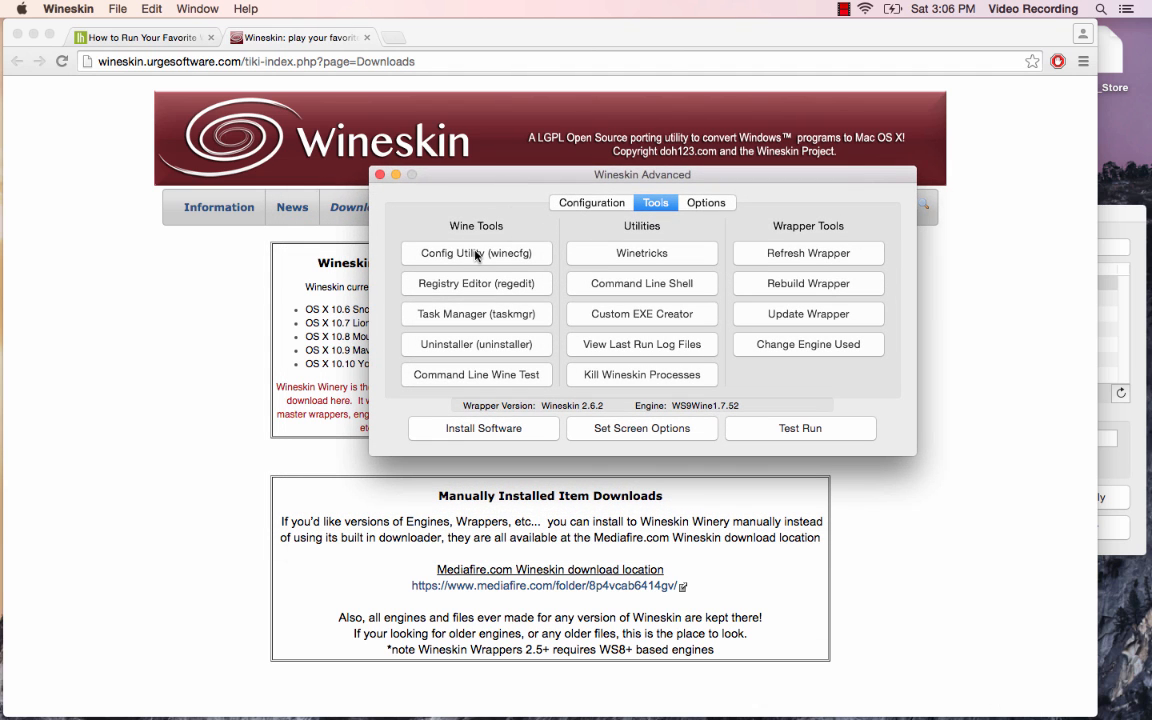
In the wrapper's Config Utility, enable automatic mouse capture in full-screen windows under the graphics settings and apply it
click(530, 258)
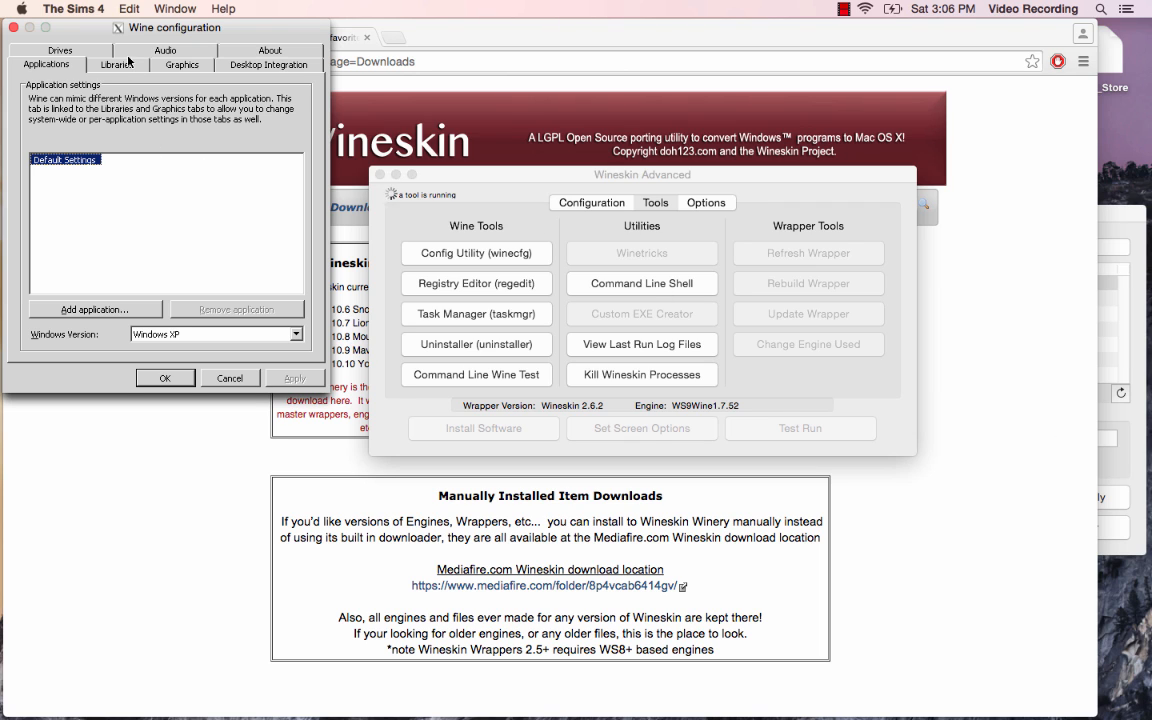
click(183, 68)
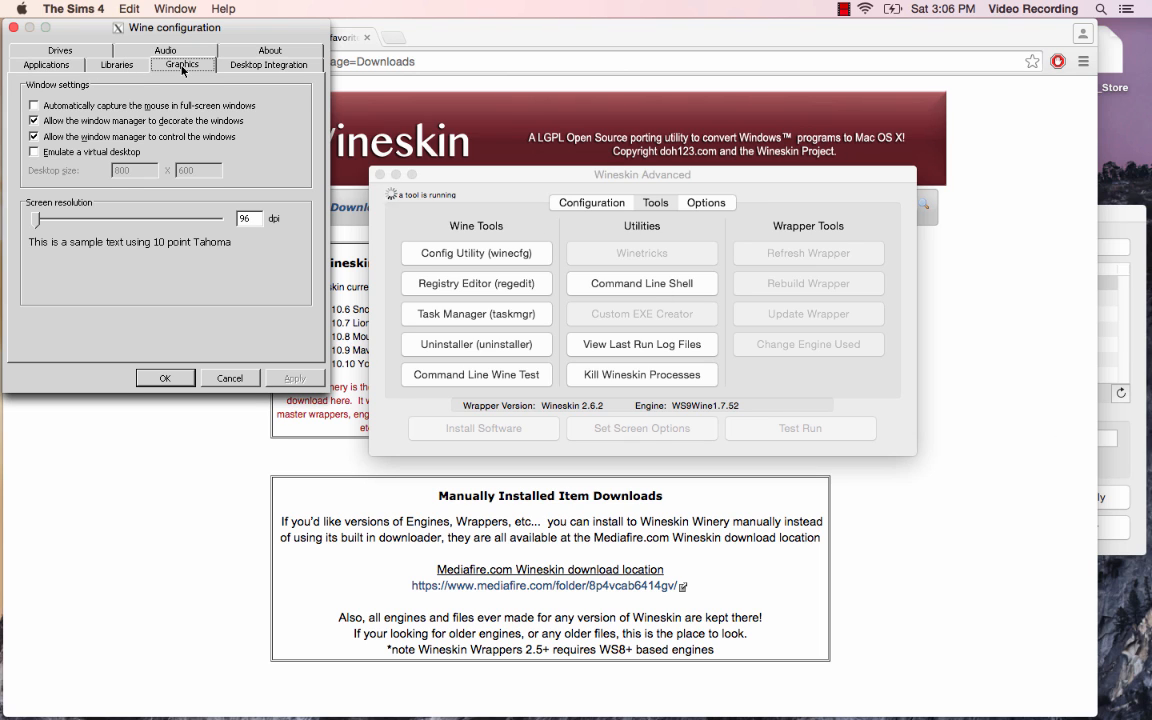
click(42, 108)
click(294, 379)
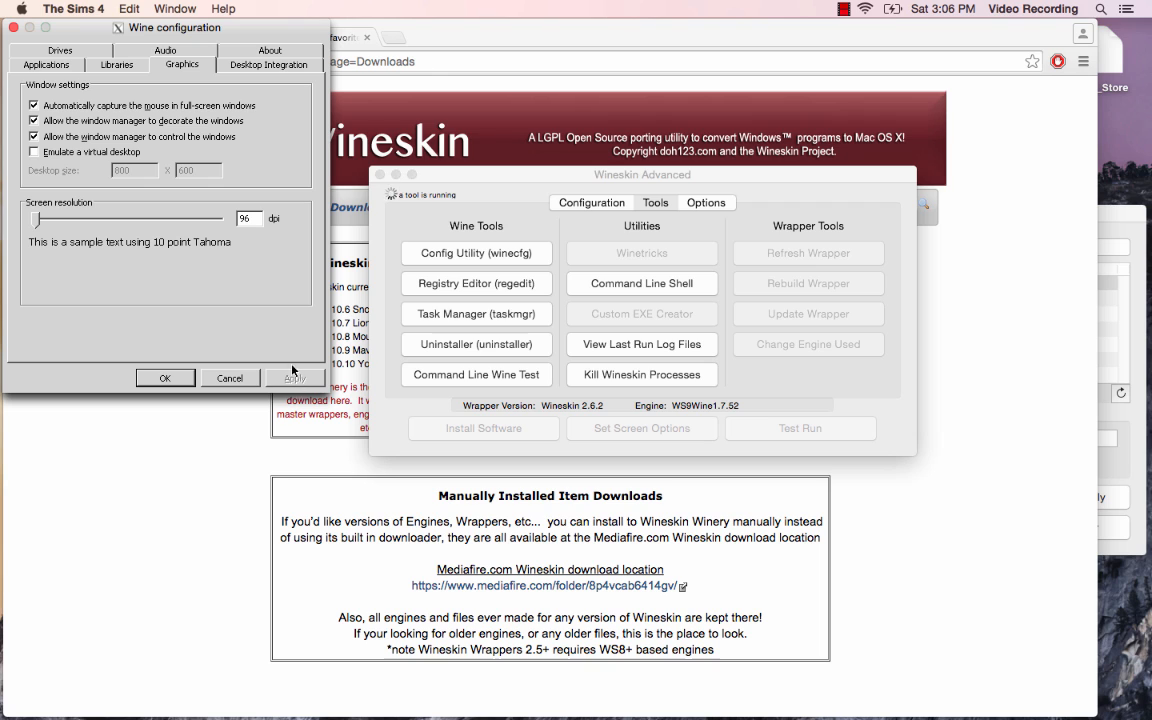
Add a new DLL library override for dwrite in the Wine configuration
click(93, 68)
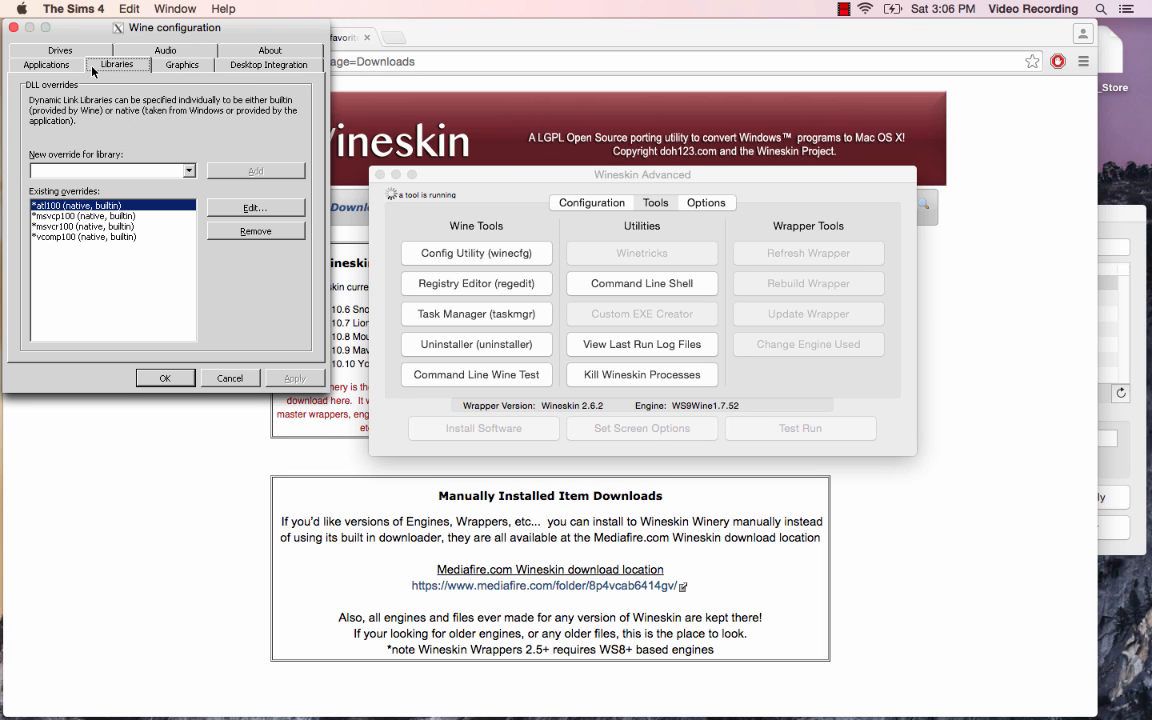
click(102, 166)
text(dwr)
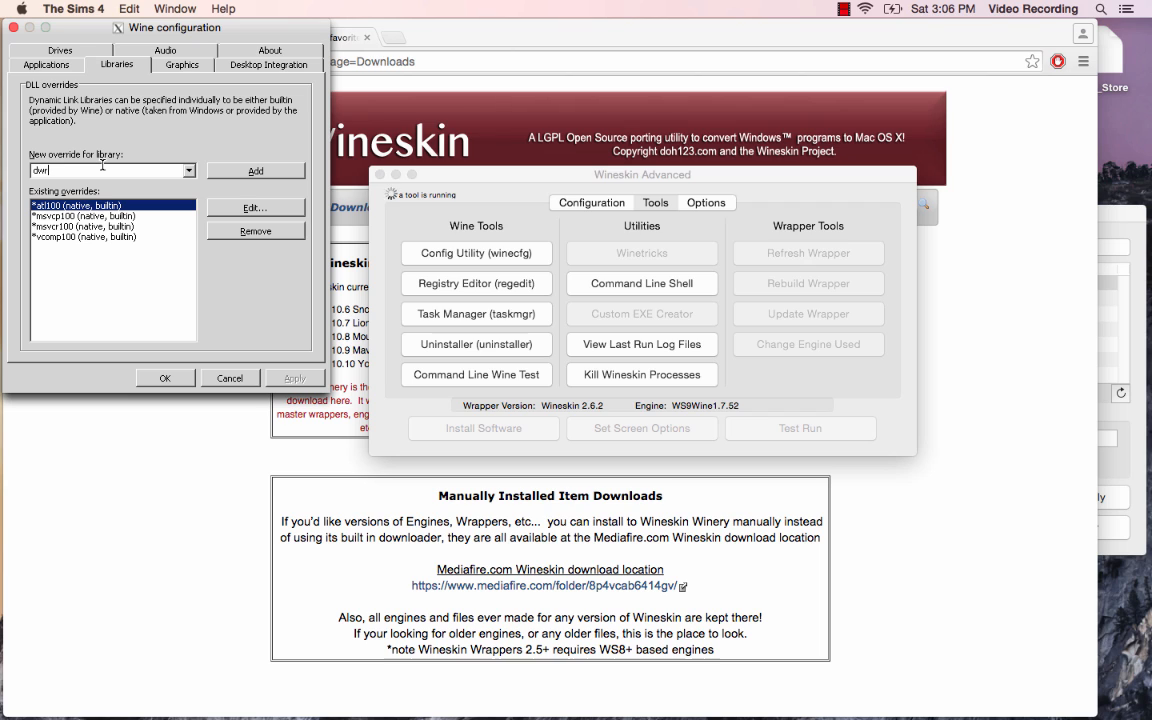
text(ite)
click(257, 172)
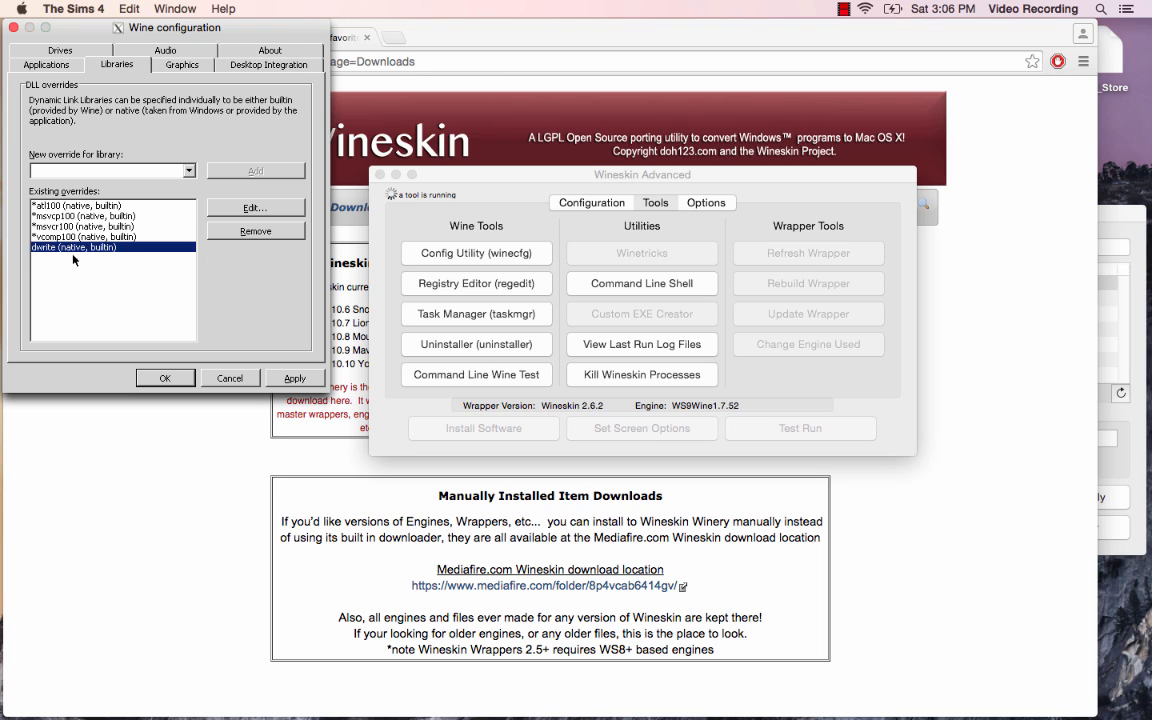
Set the dwrite override's load order to Disable, apply the change and close the Wine configuration with OK
click(246, 212)
click(140, 267)
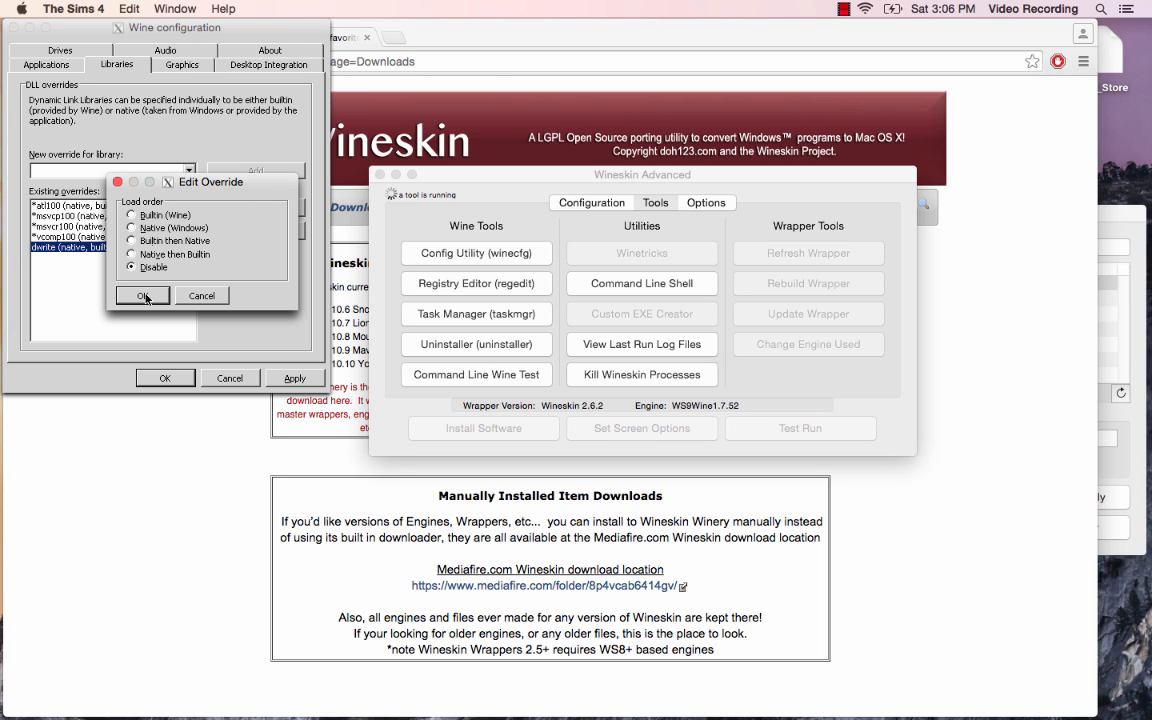
click(143, 296)
click(292, 377)
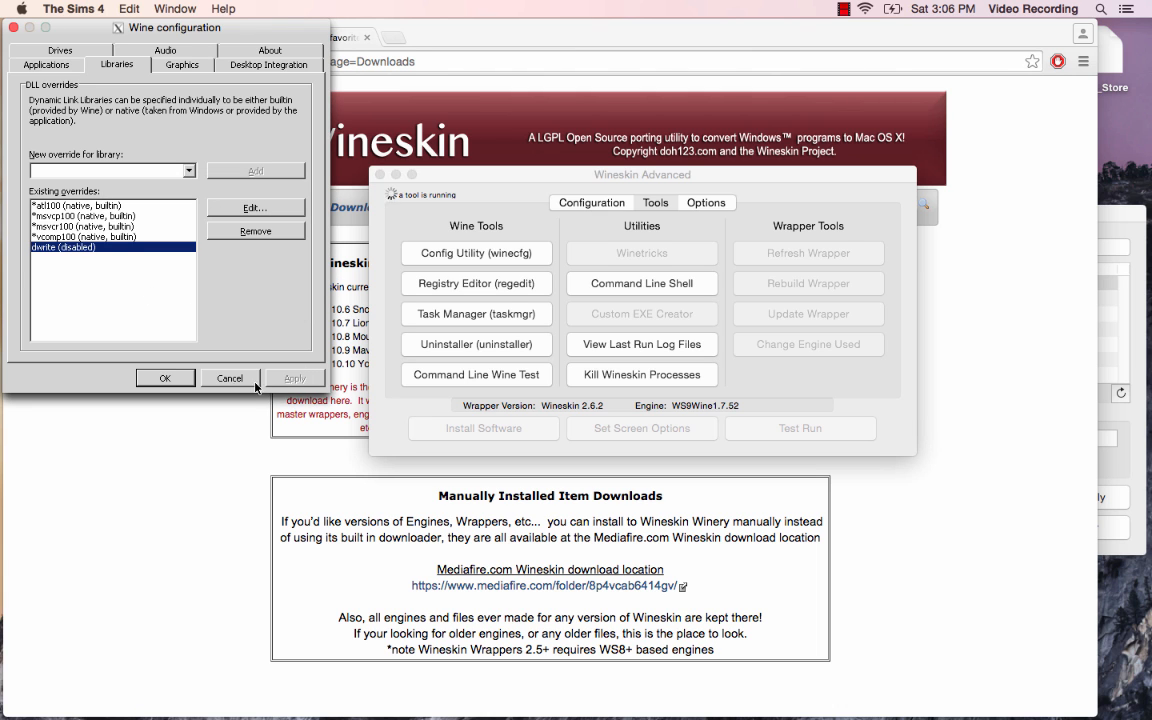
click(165, 378)
Review the Lifehacker guide's Config Utility instructions in Chrome and read on to Step Five, Install and Run Your Software
click(140, 37)
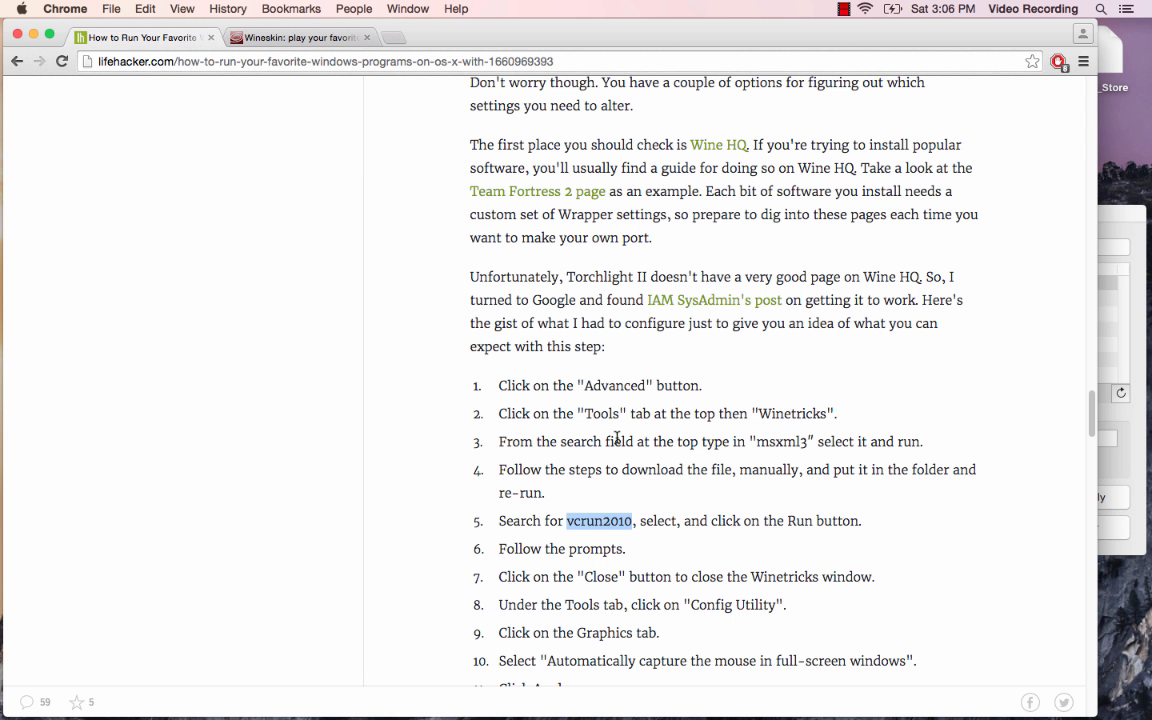
scroll(617, 438, down, 3)
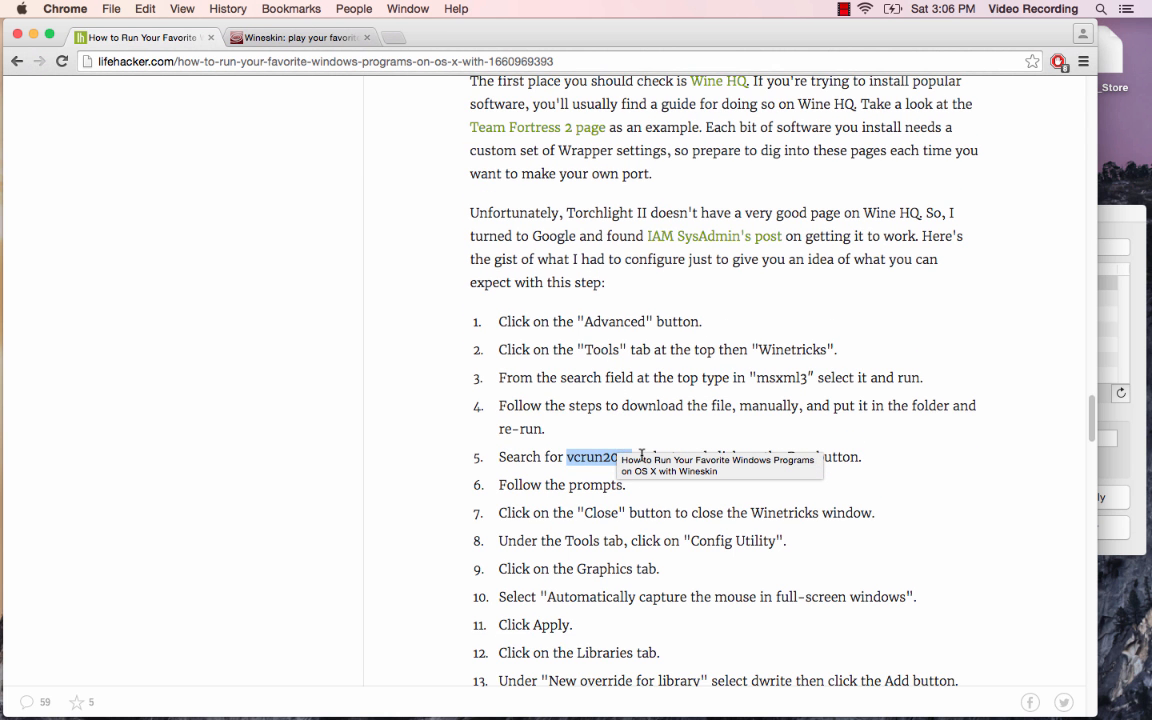
scroll(641, 455, down, 5)
scroll(641, 455, down, 5)
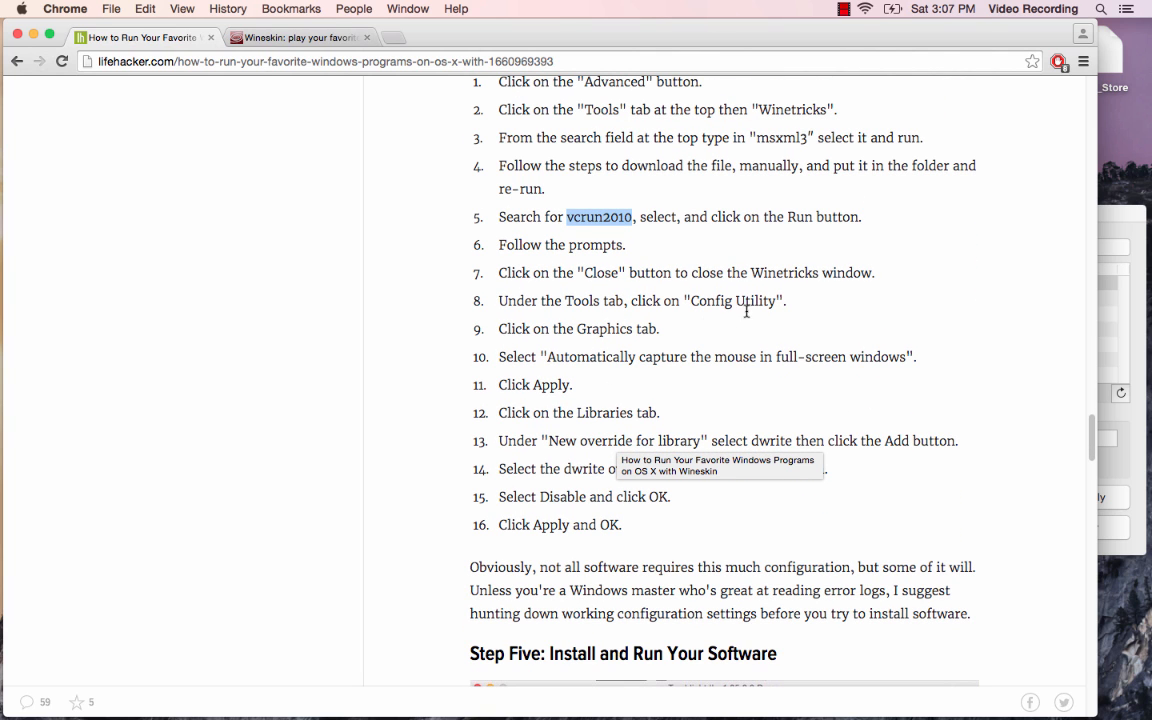
drag(546, 329, 672, 331)
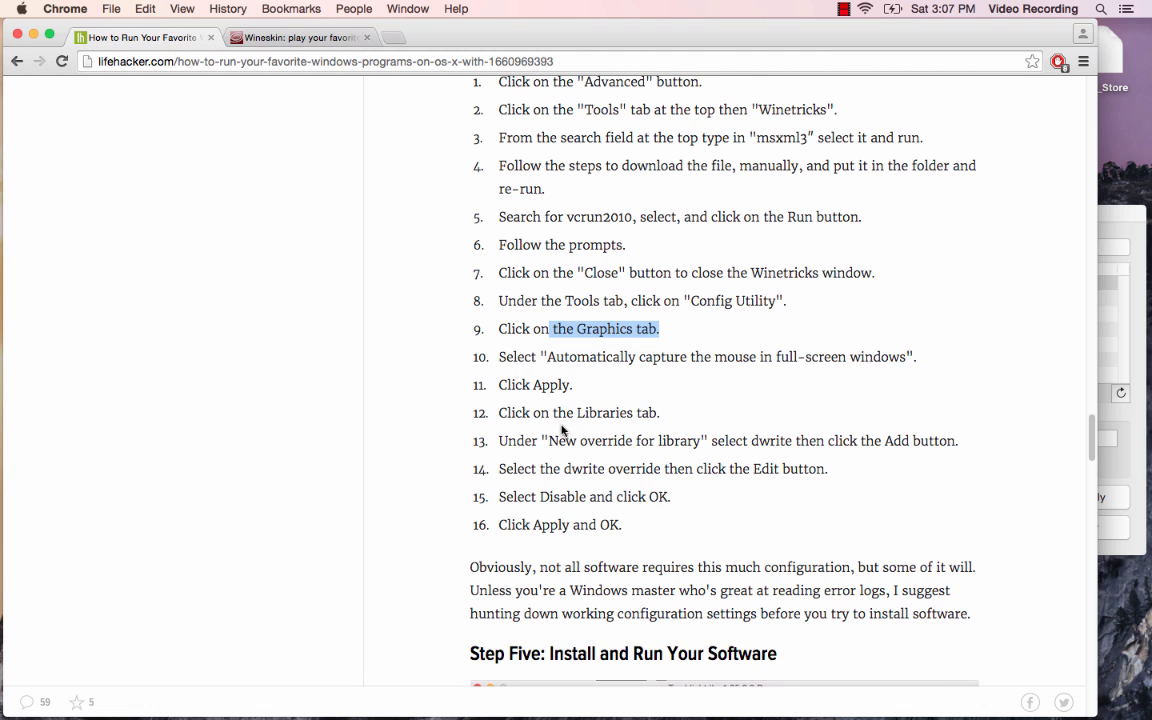
drag(556, 413, 660, 413)
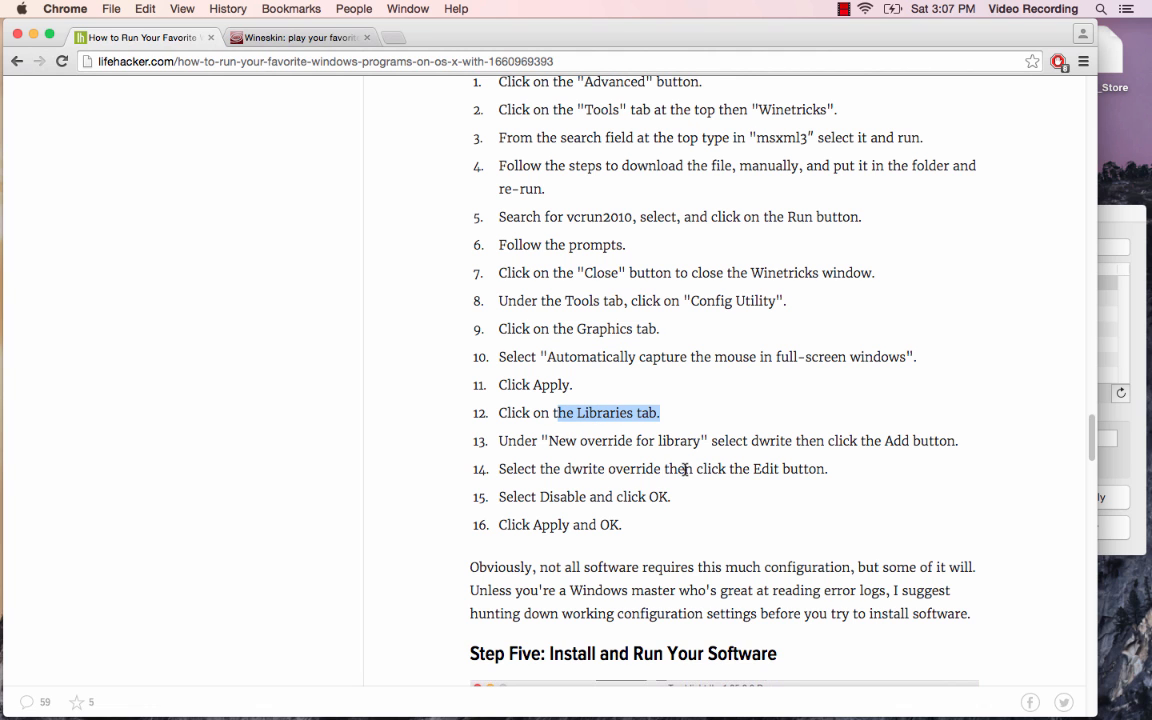
scroll(685, 469, down, 3)
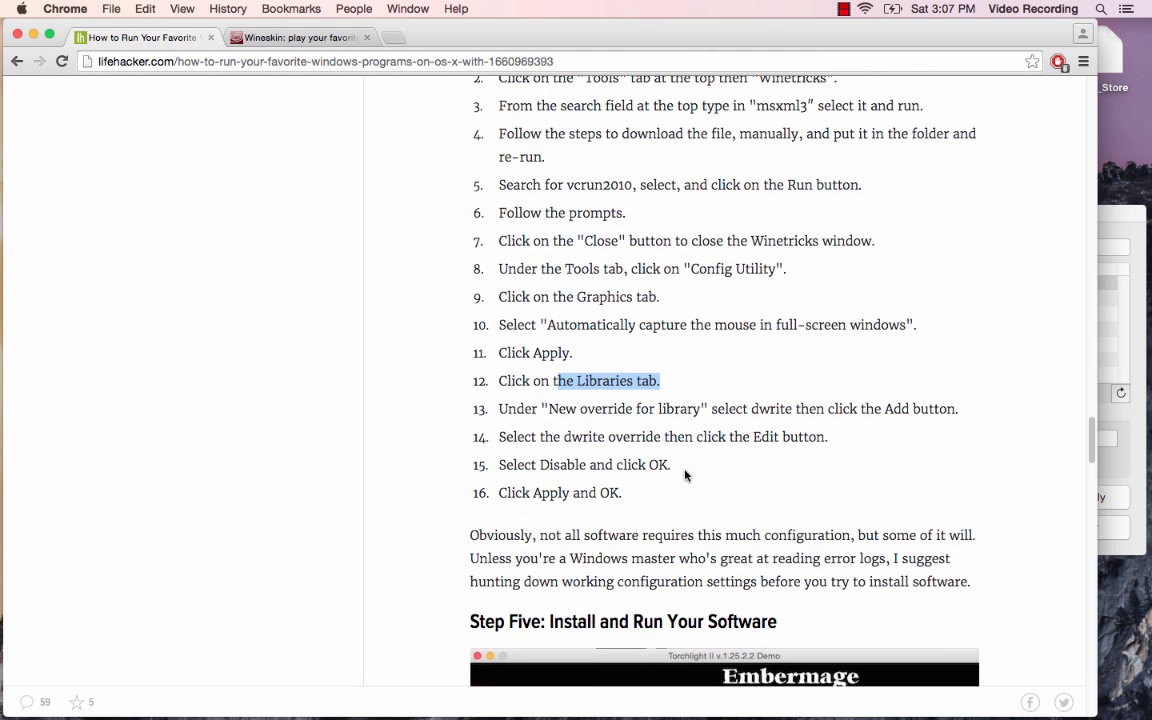
scroll(666, 406, down, 10)
scroll(653, 400, up, 1)
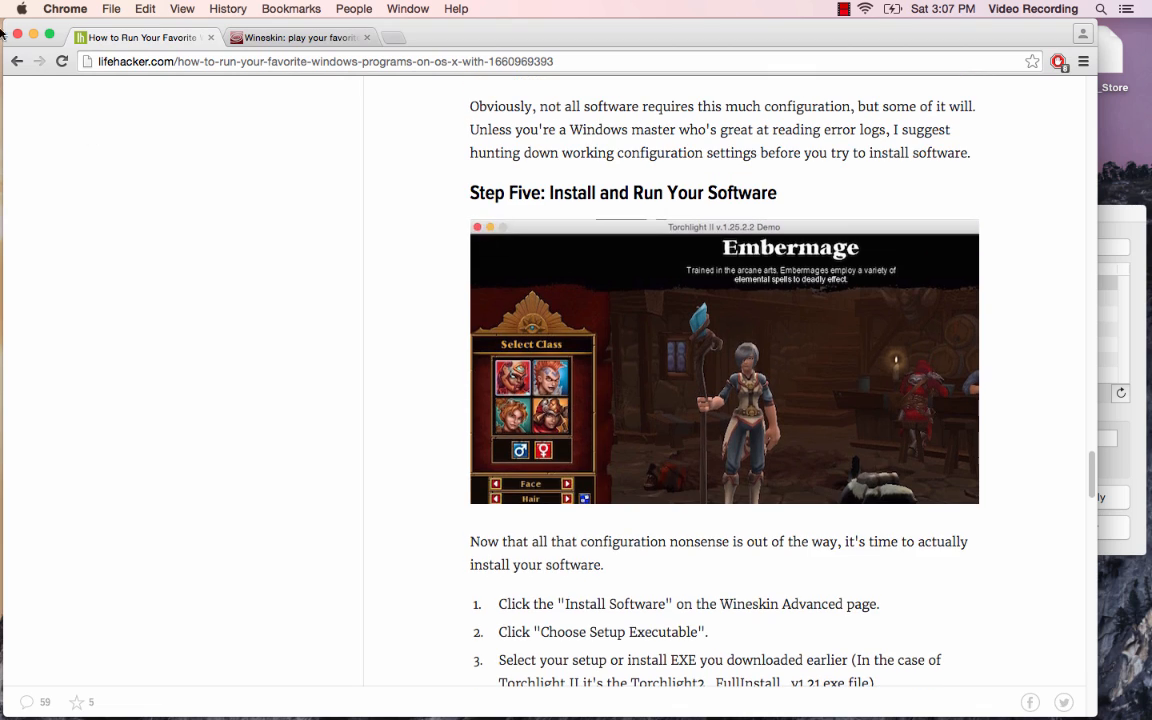
Return to Wineskin Advanced, check its configuration page, and start a software installation by choosing a setup executable
mouse_move(0, 0)
click(820, 310)
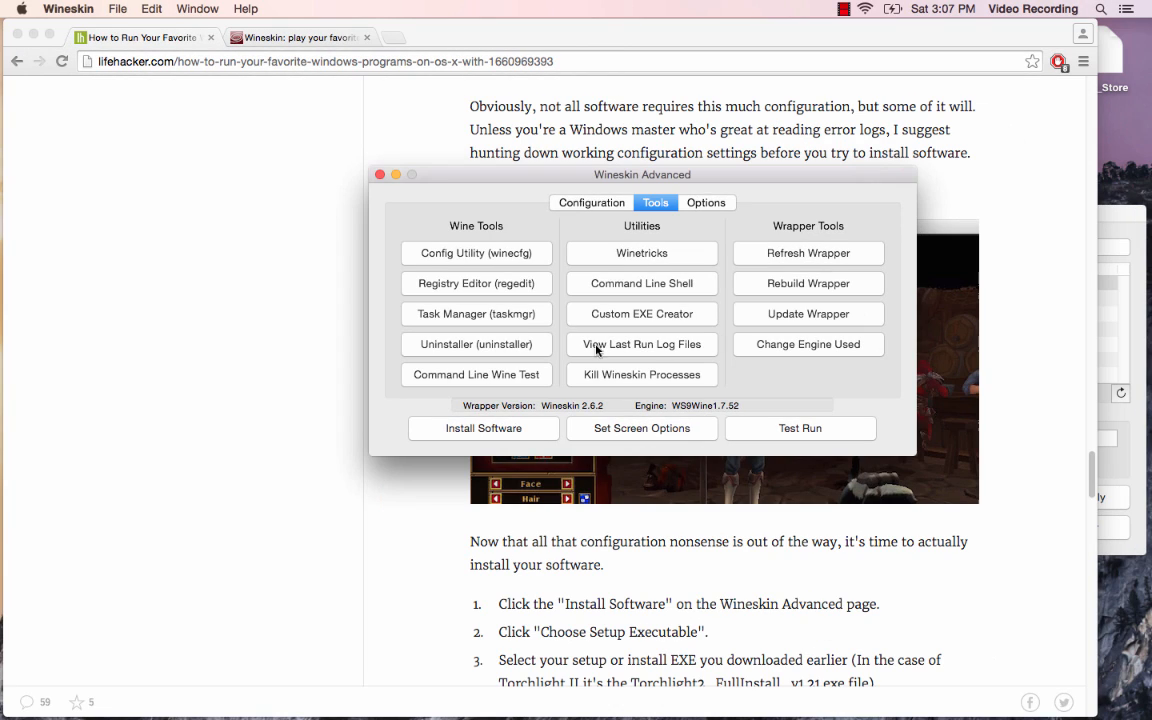
click(616, 204)
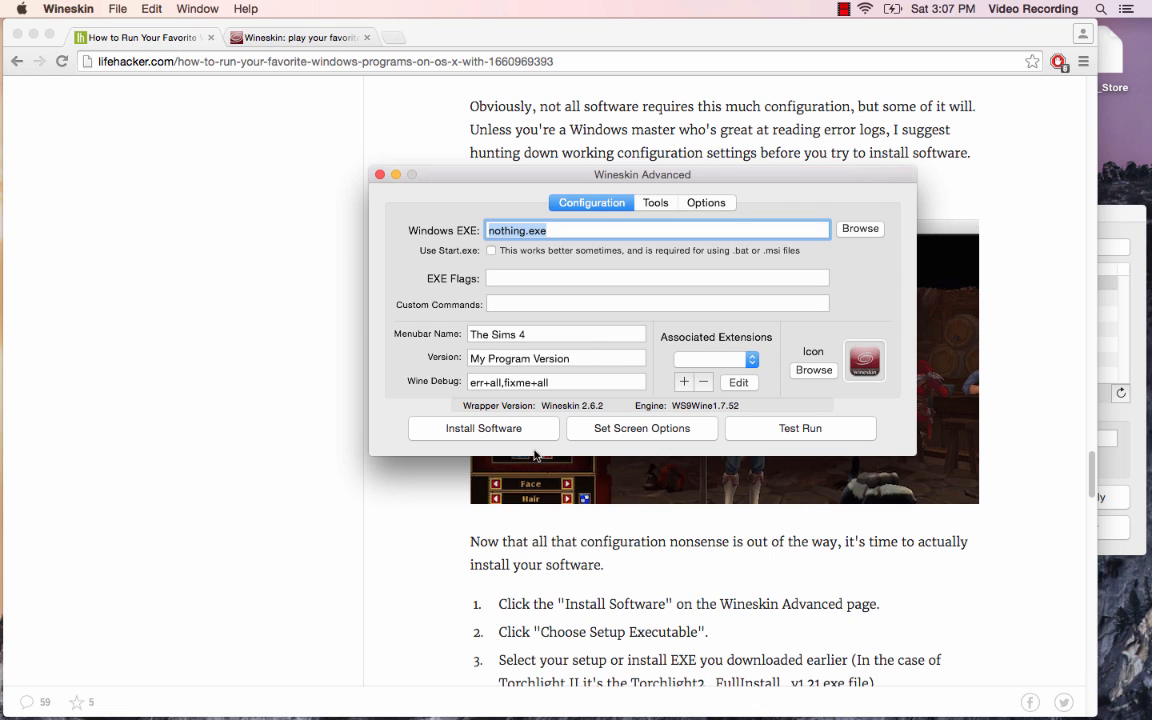
click(671, 204)
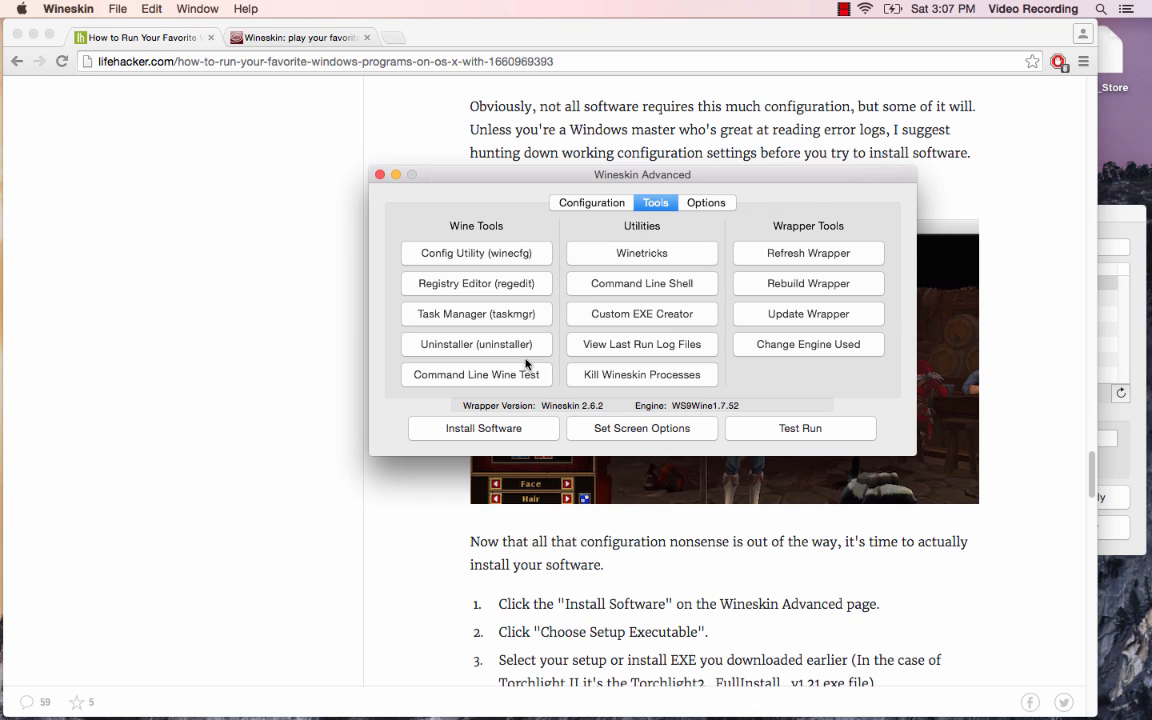
click(478, 428)
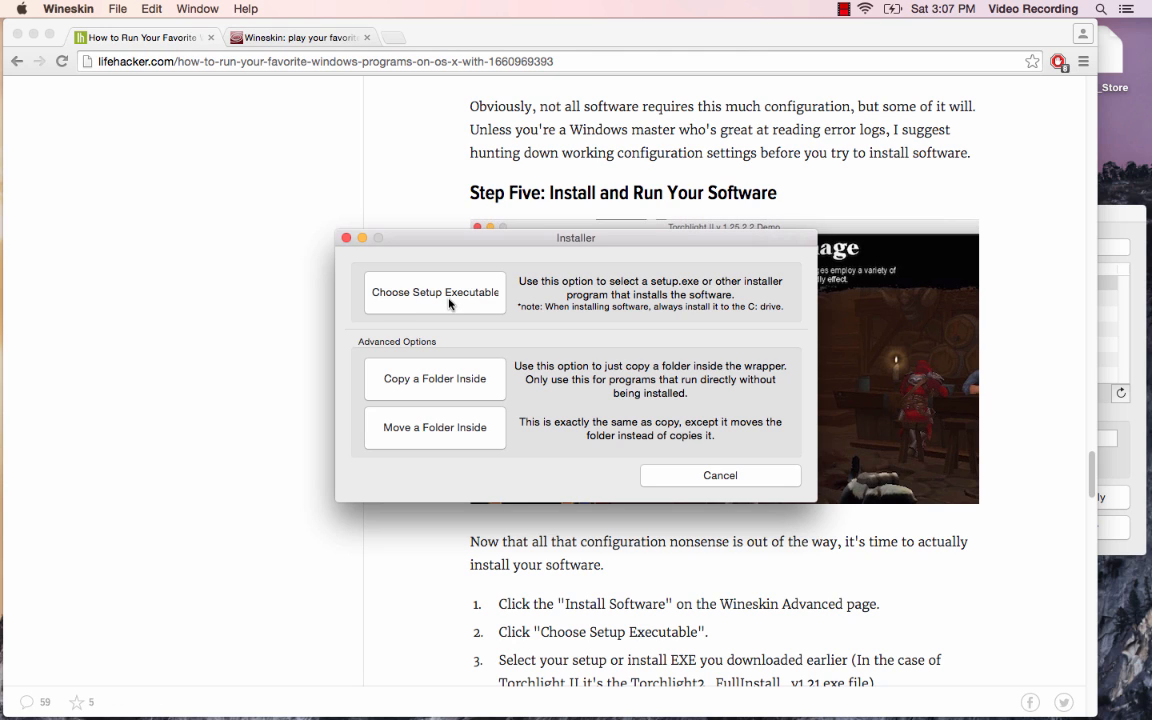
click(460, 303)
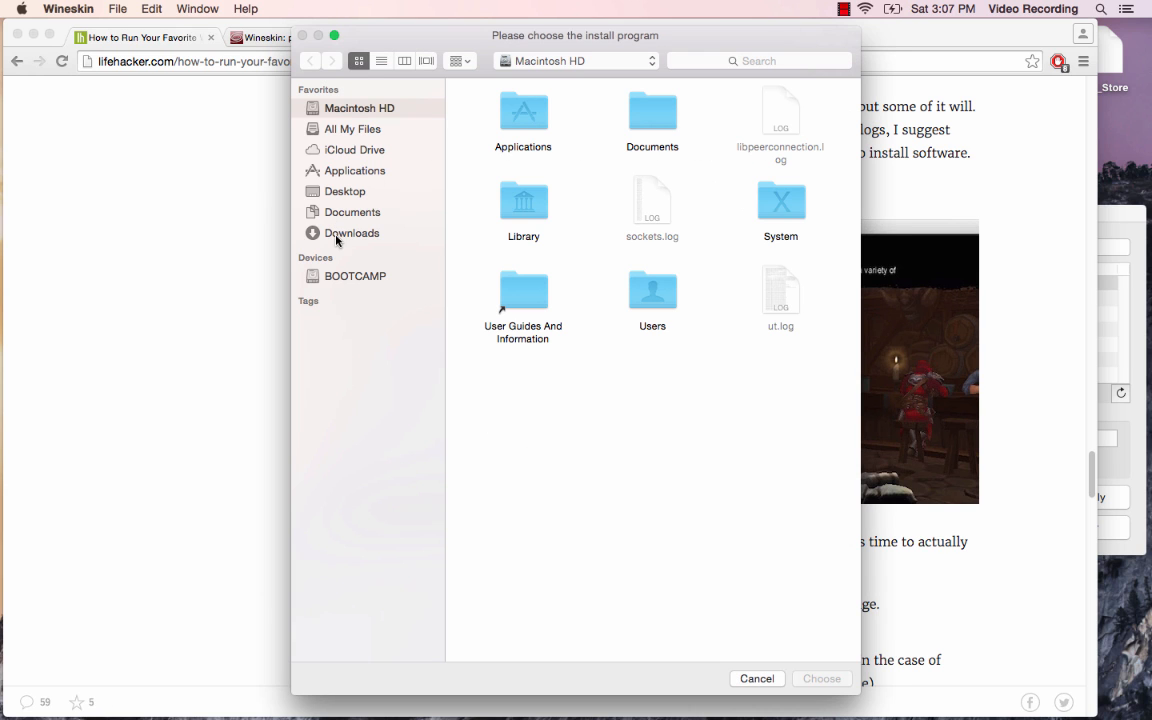
Choose setup.exe from the GMT-MAX.ORG Sims 4 folder on the Desktop as the install program
click(304, 236)
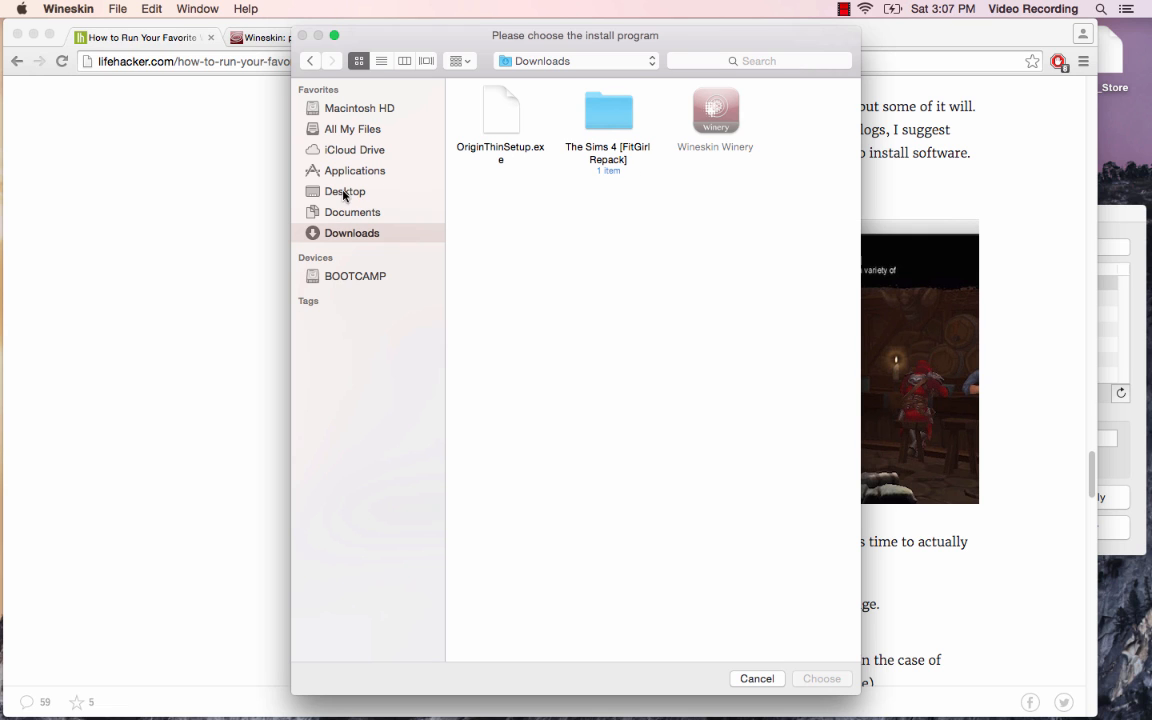
click(344, 193)
click(530, 162)
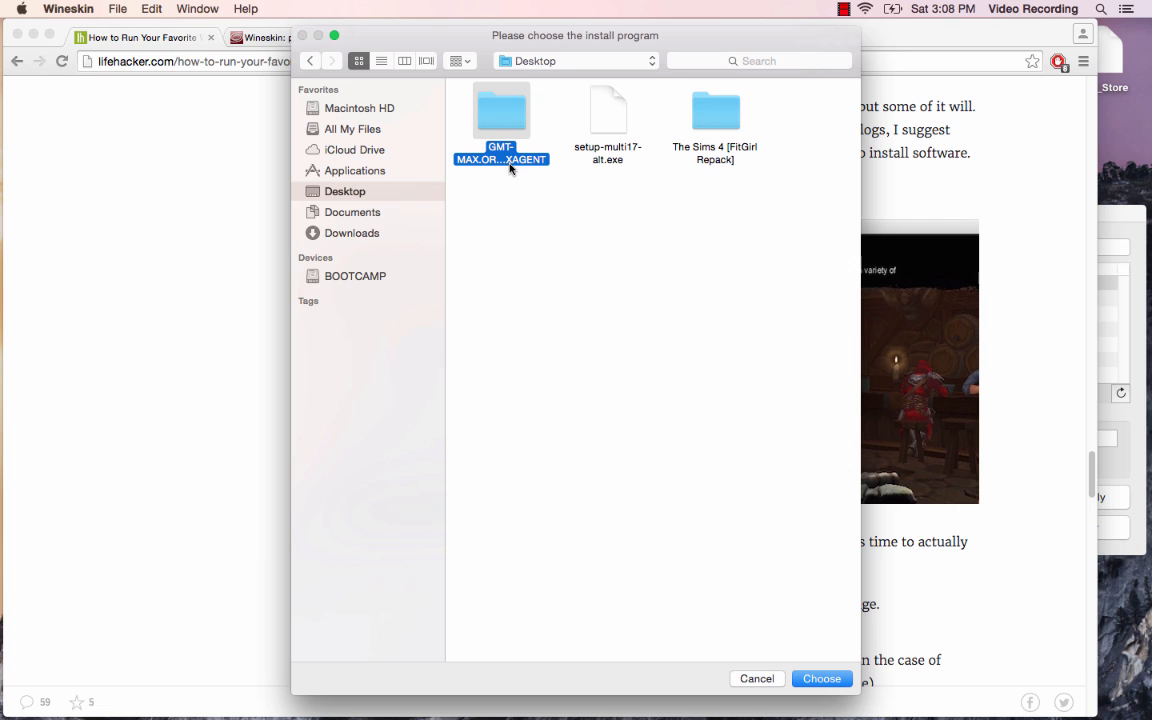
double_click(512, 111)
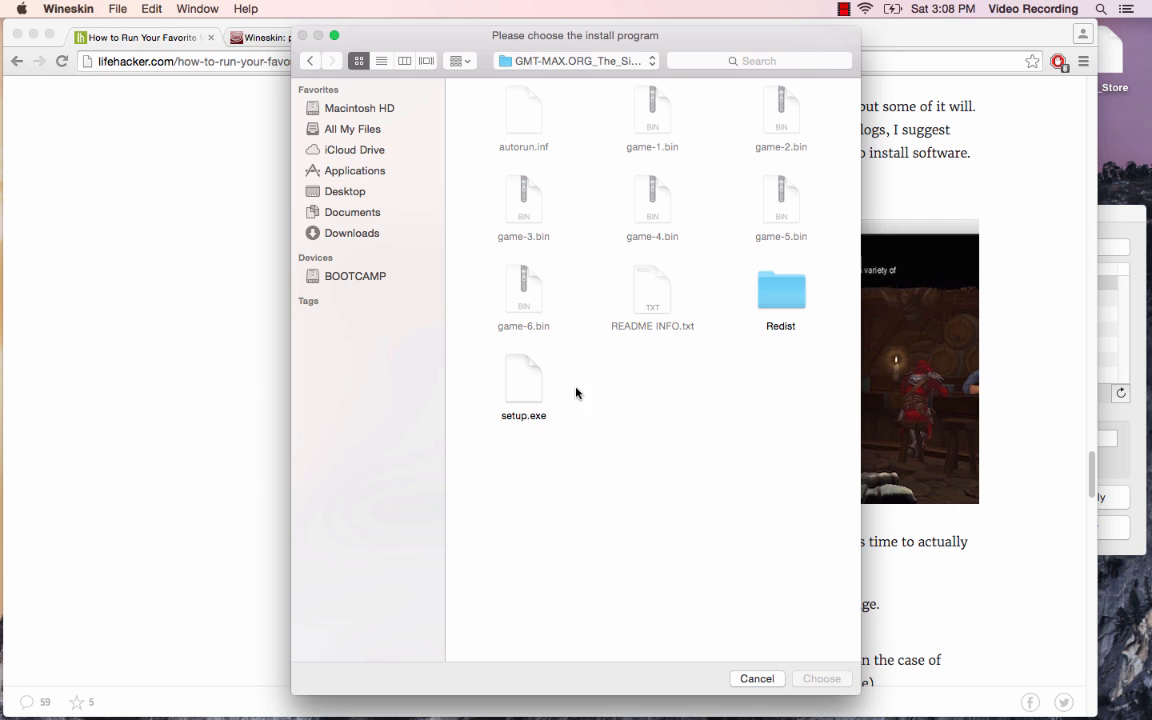
click(523, 382)
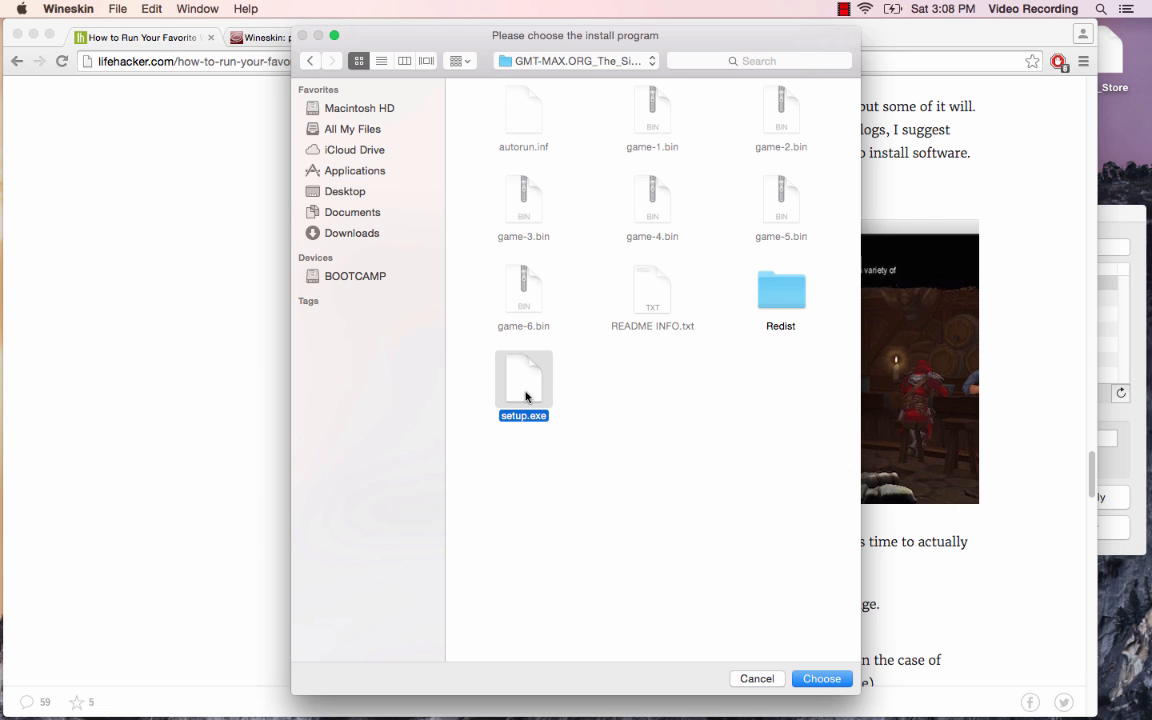
click(820, 680)
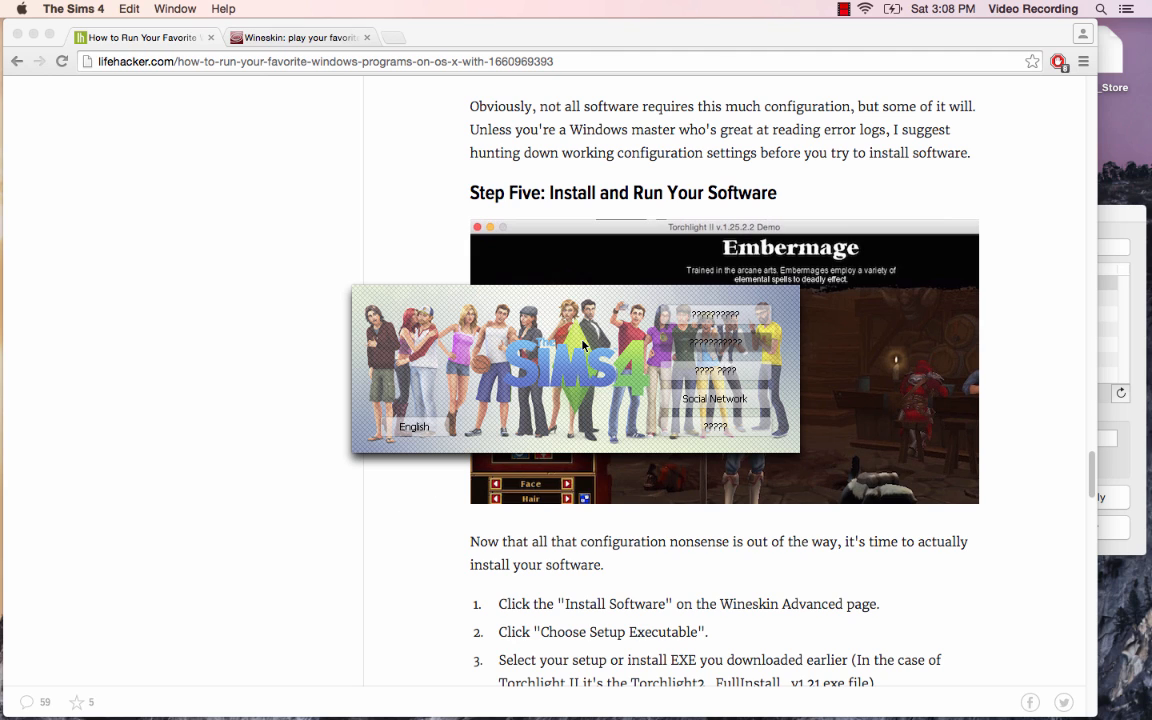
Switch the Sims 4 installer to English and start the installation with shortcut creation turned off, keeping the additional software
click(420, 434)
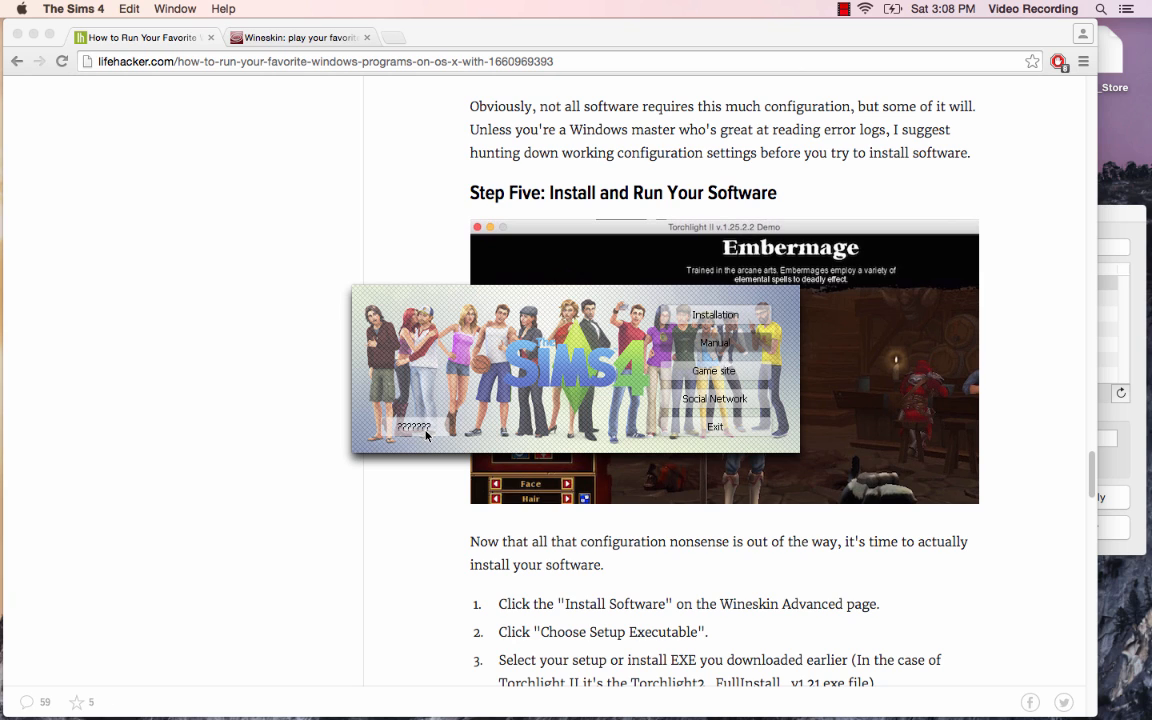
click(733, 316)
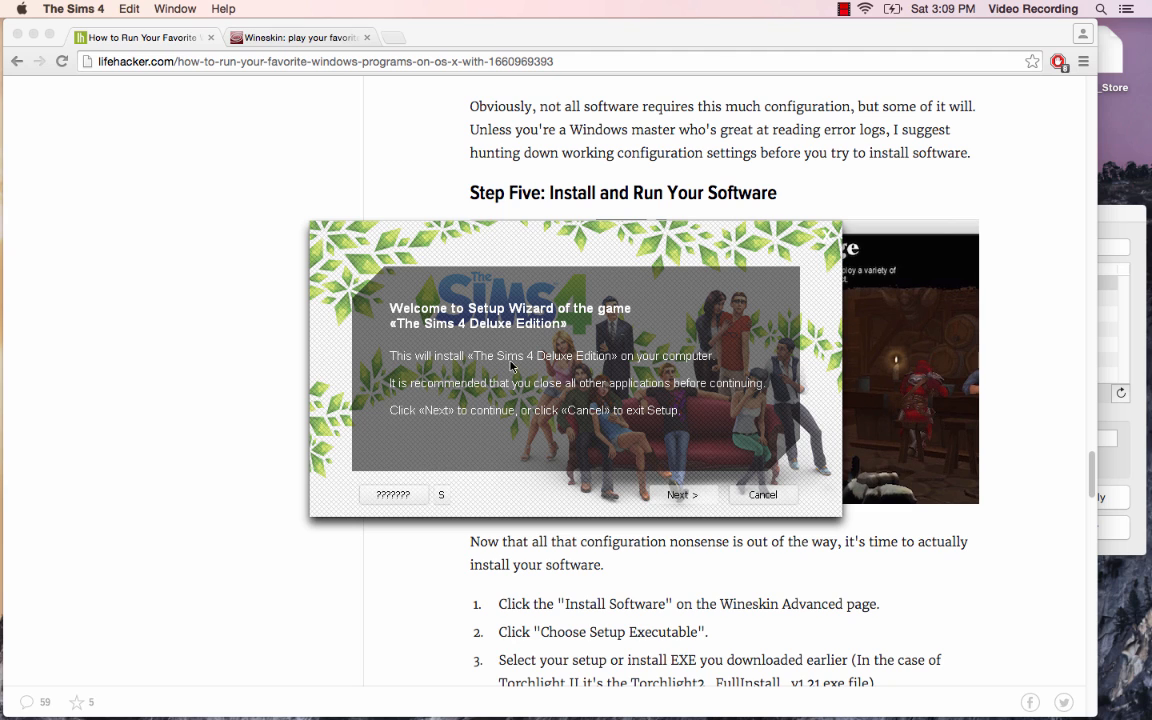
click(677, 497)
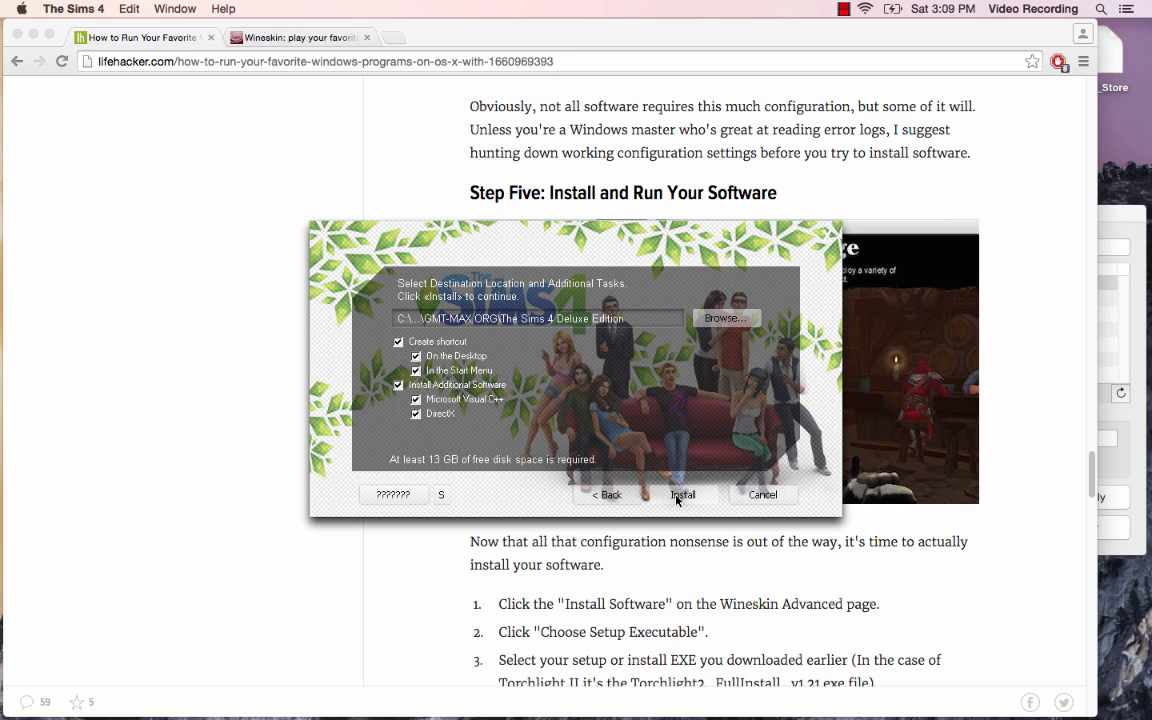
click(444, 343)
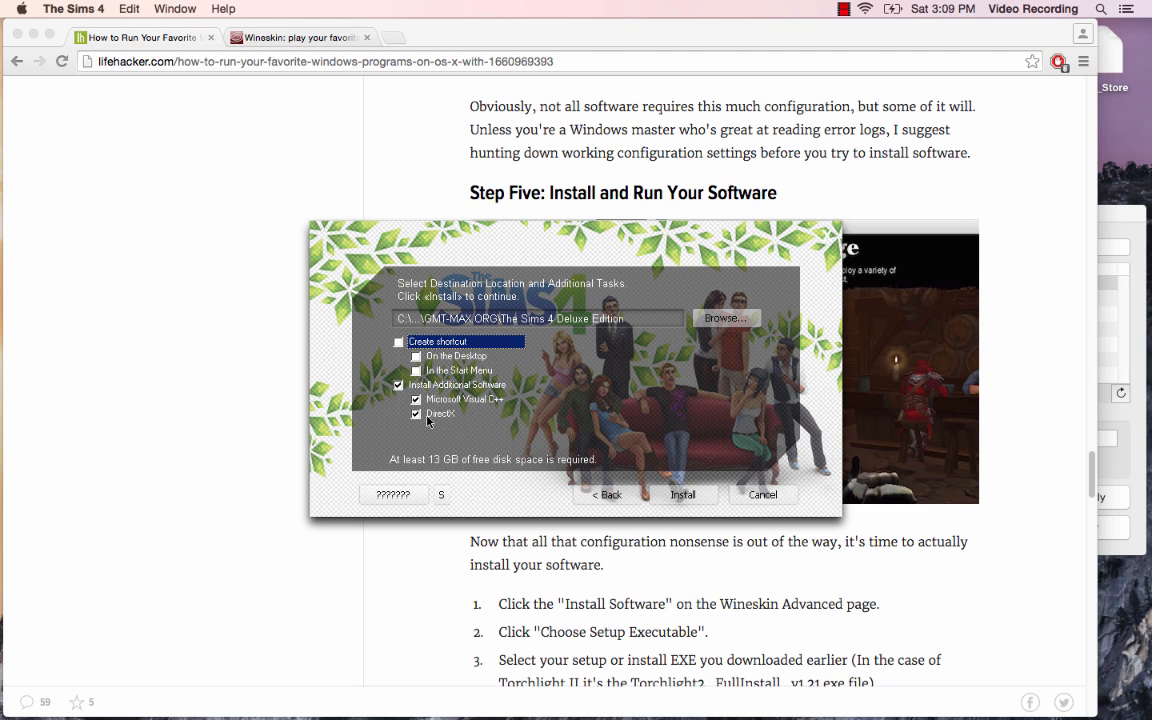
click(683, 495)
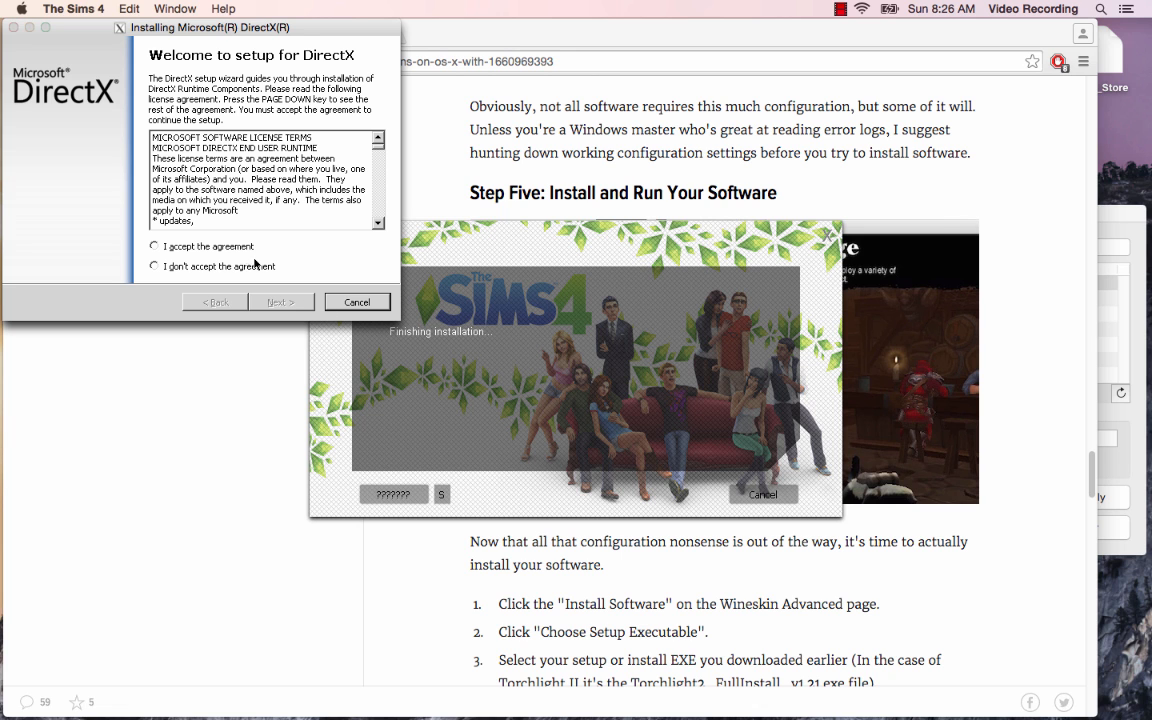
Accept the DirectX licence agreement, proceed without the Bing Bar, and dismiss the DirectX setup's error dialogs
drag(286, 32, 424, 150)
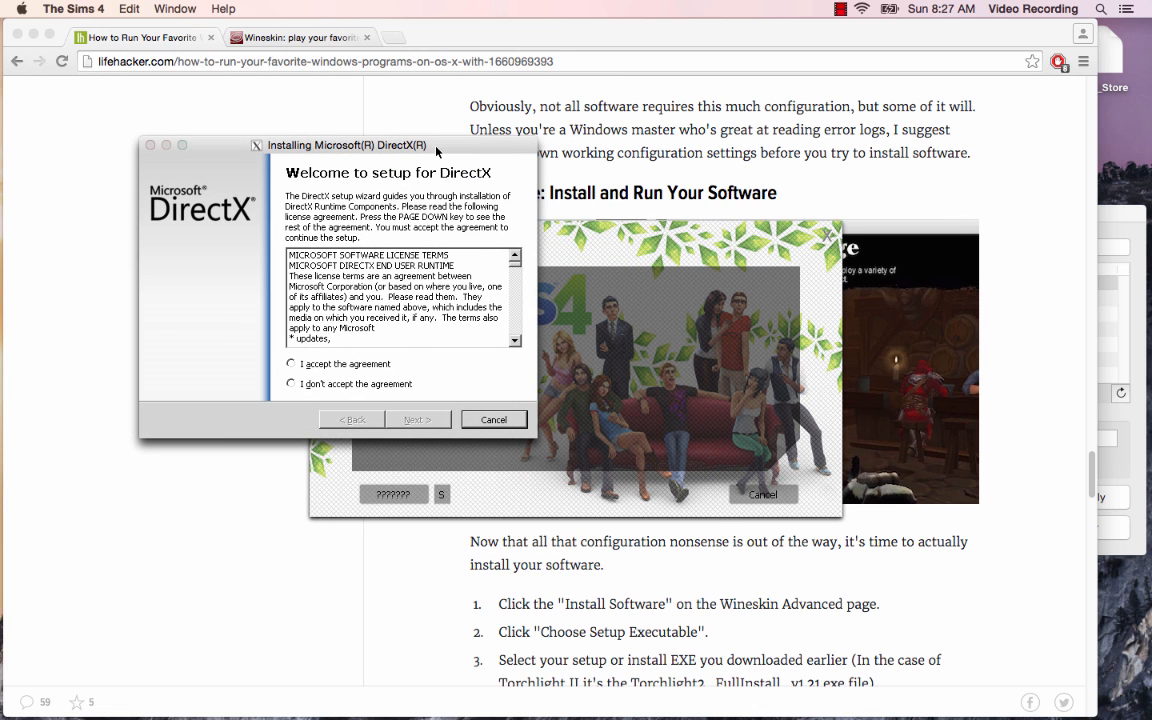
click(348, 366)
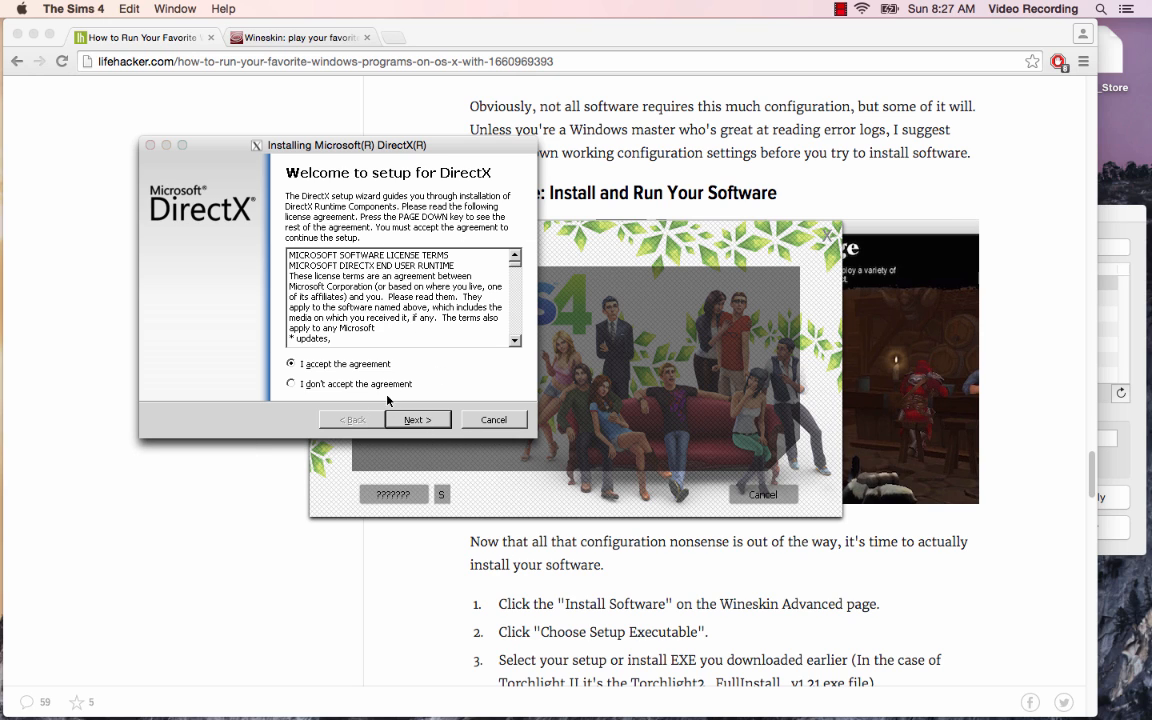
click(408, 419)
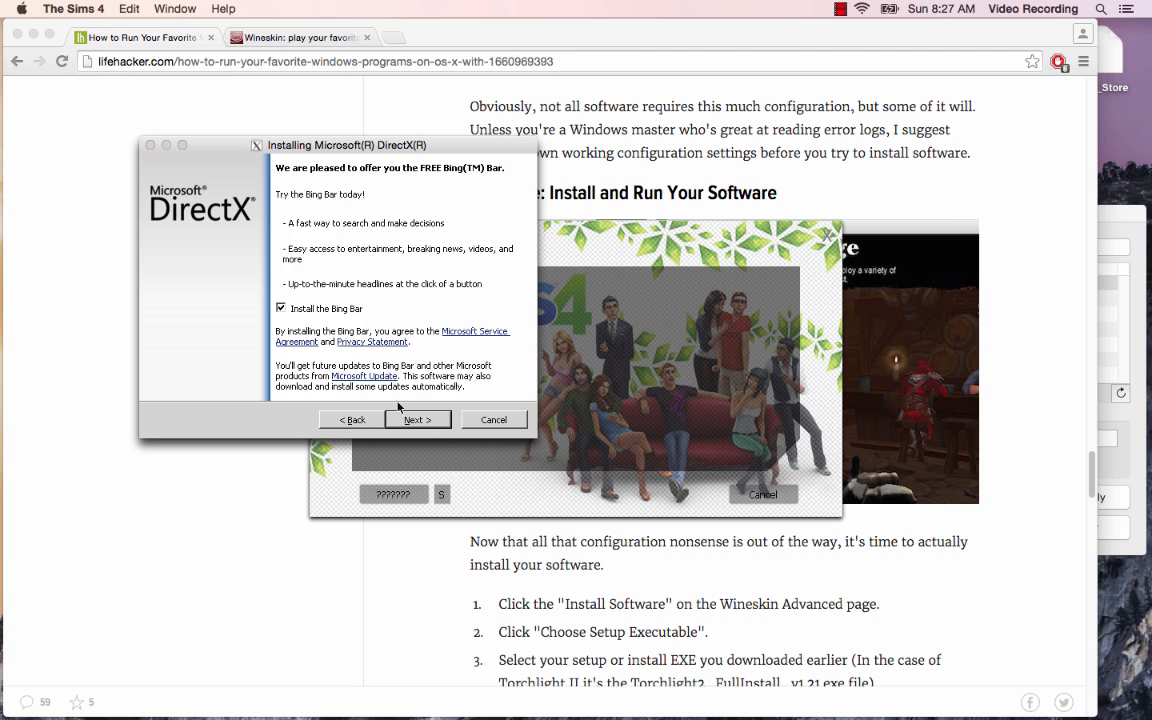
click(342, 315)
click(418, 420)
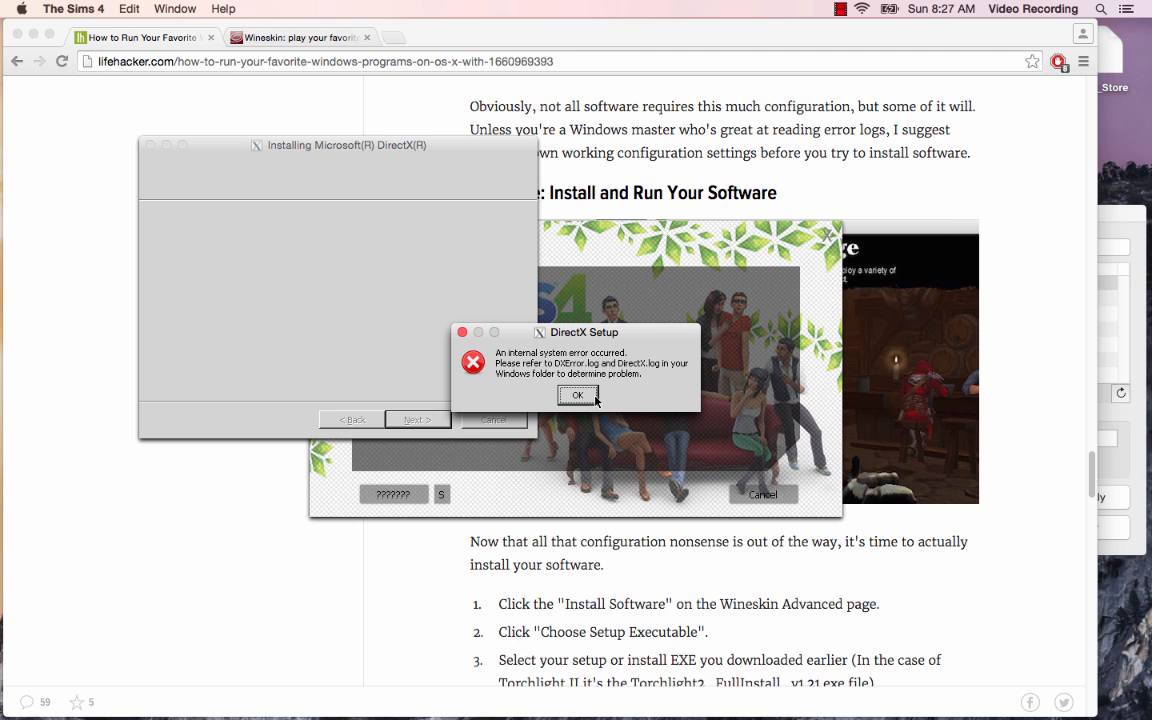
click(577, 395)
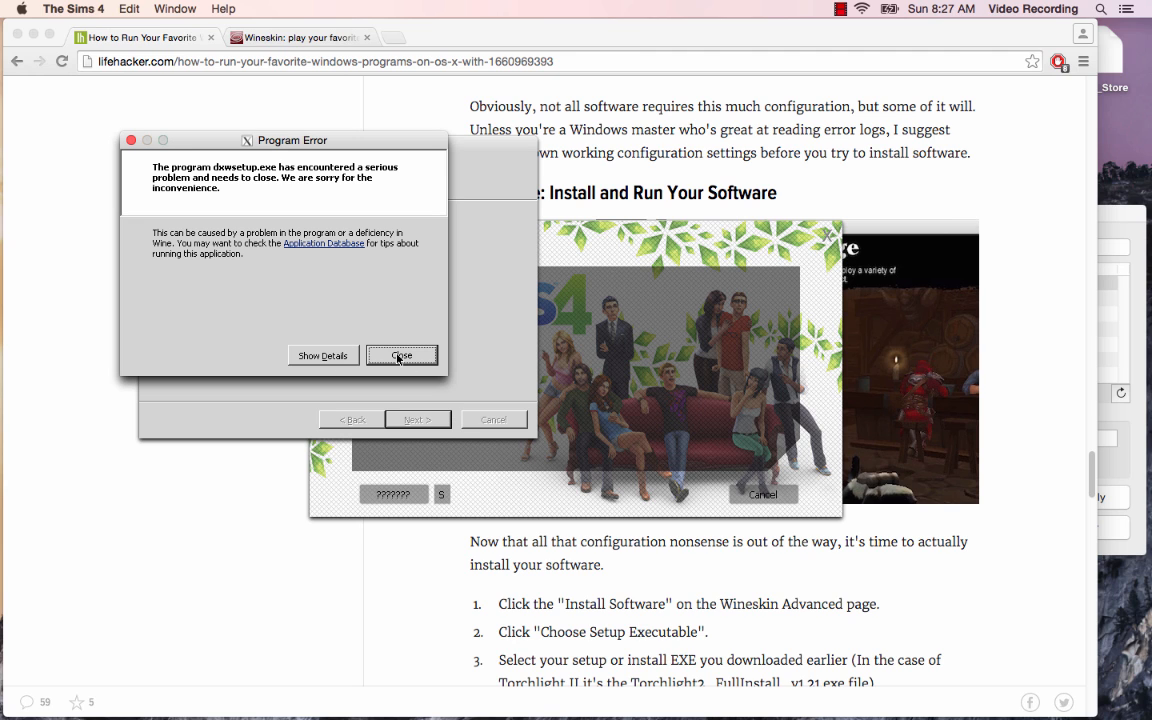
click(410, 358)
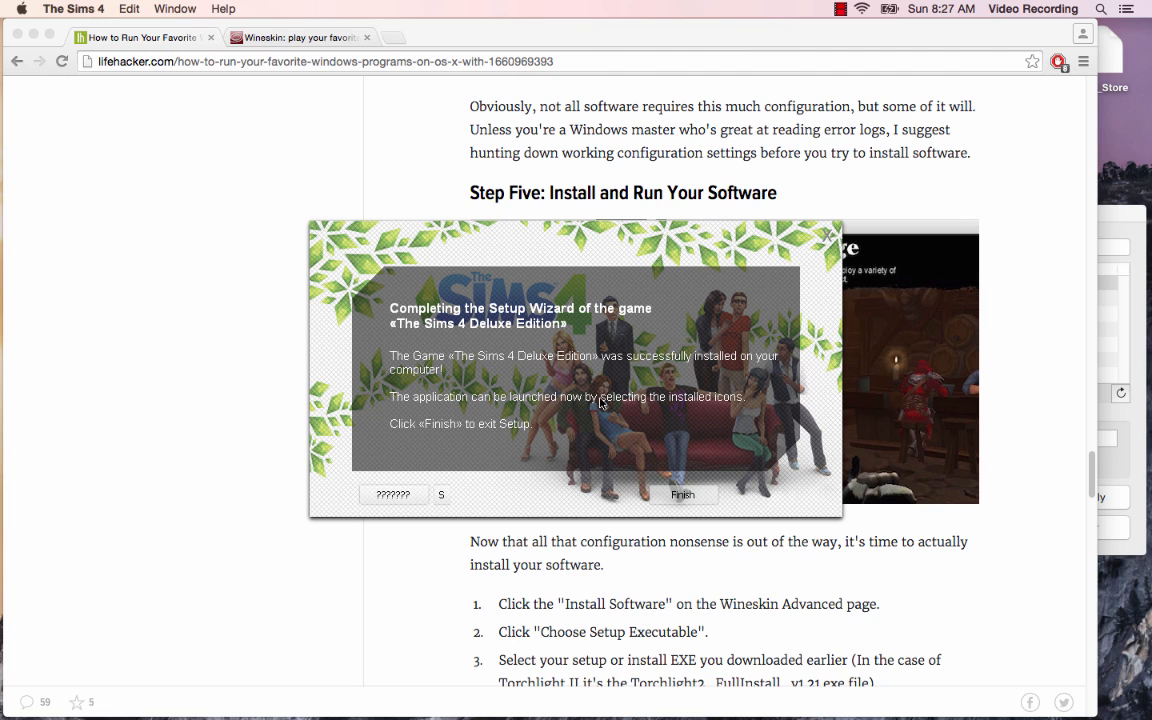
Finish the Sims 4 setup wizard and set Game/Bin/TS4.exe as the wrapper's startup executable
click(700, 500)
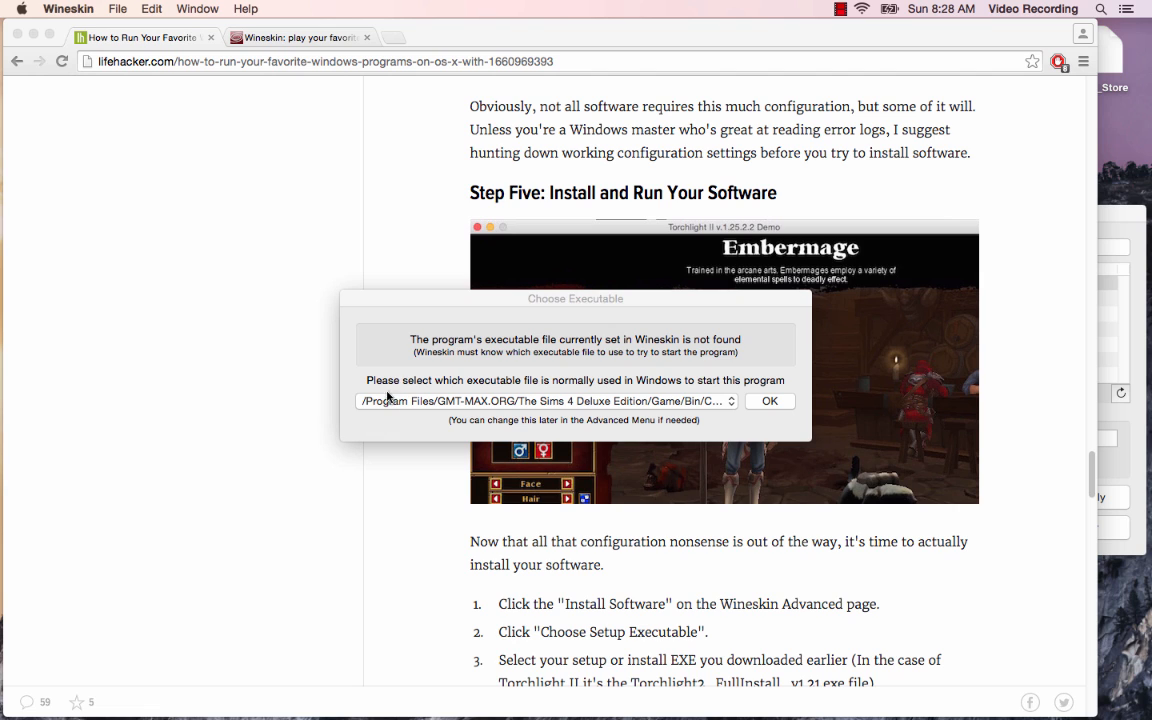
click(587, 408)
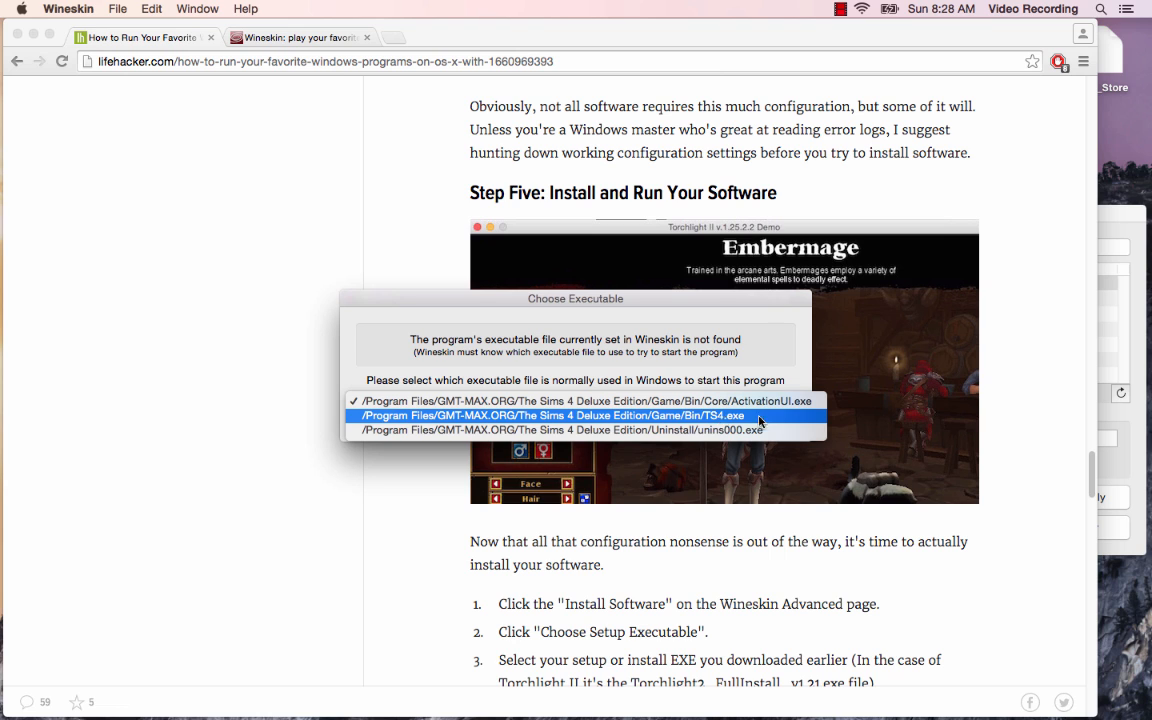
click(716, 418)
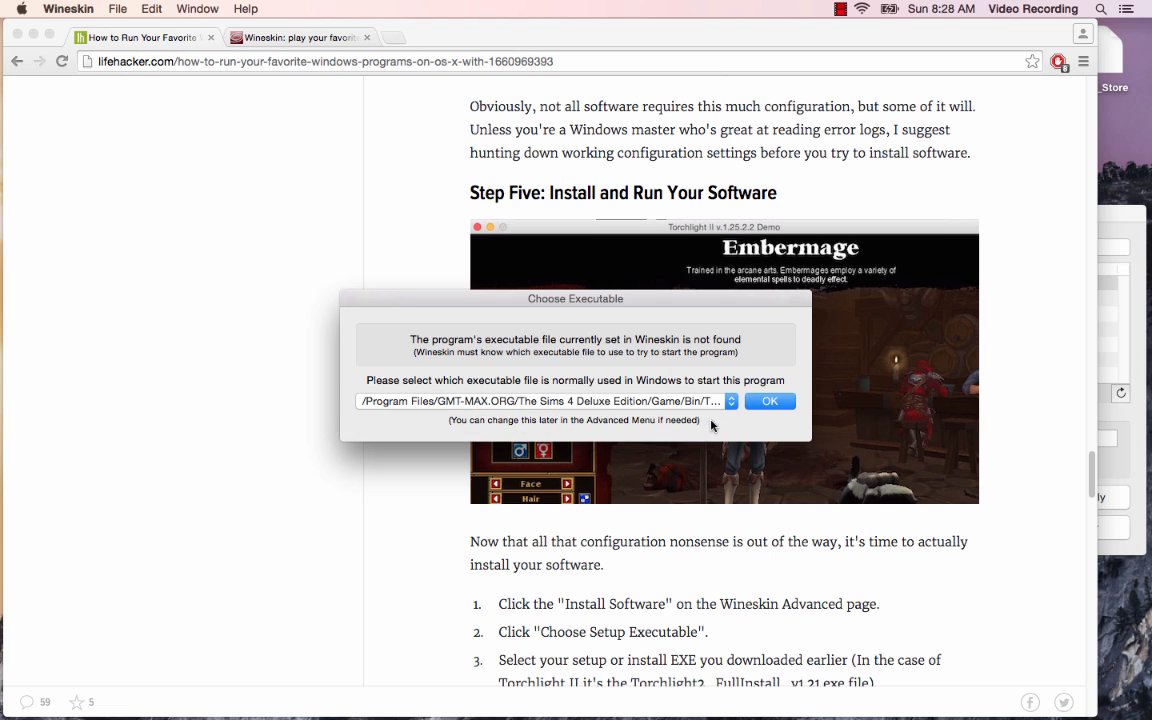
click(770, 403)
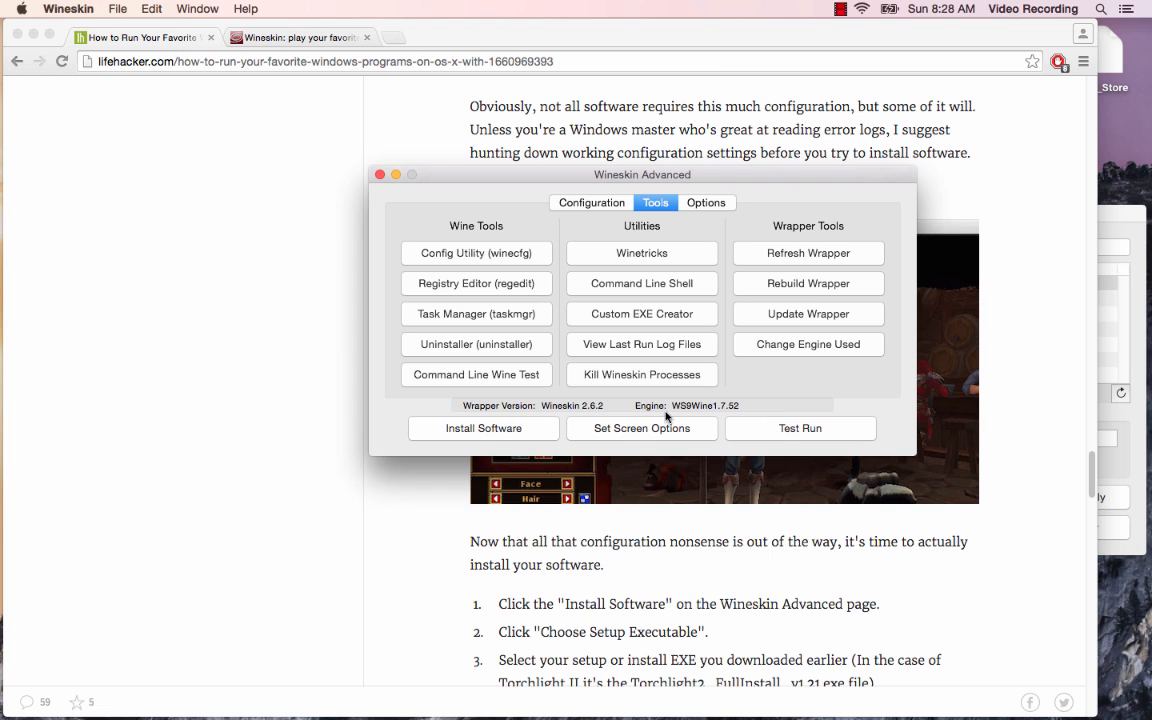
Close Wineskin Advanced and minimize Chrome, and move the Wineskin Winery window toward the middle of the desktop
click(380, 175)
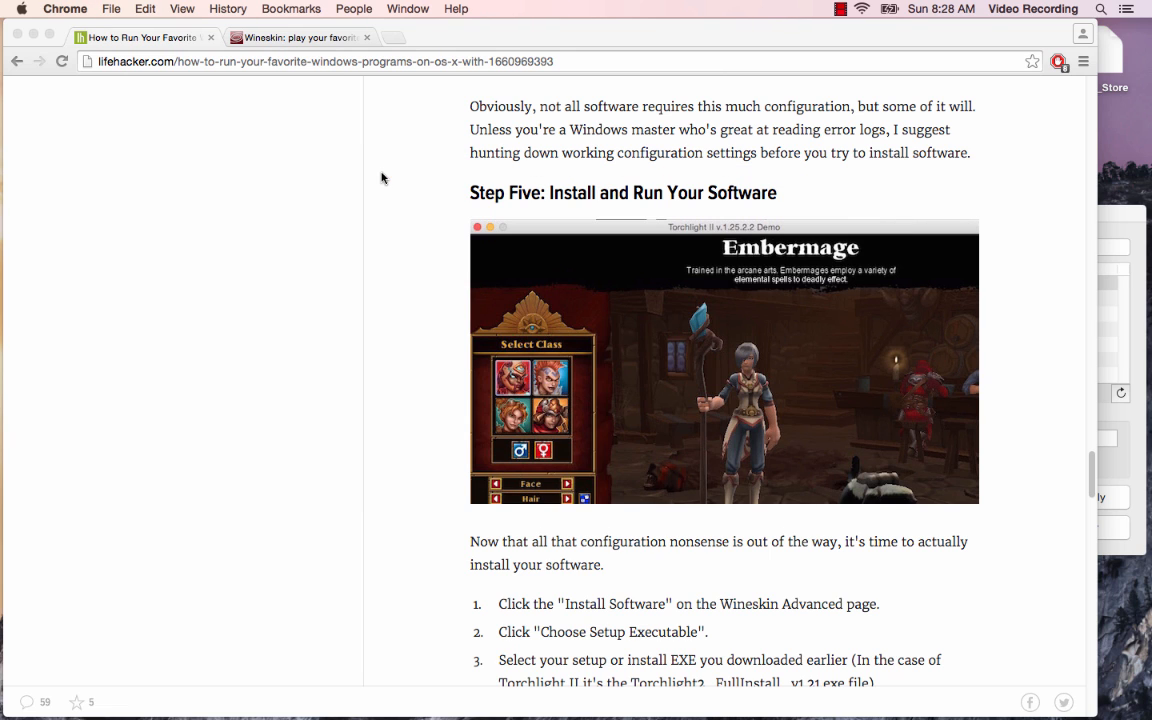
click(38, 36)
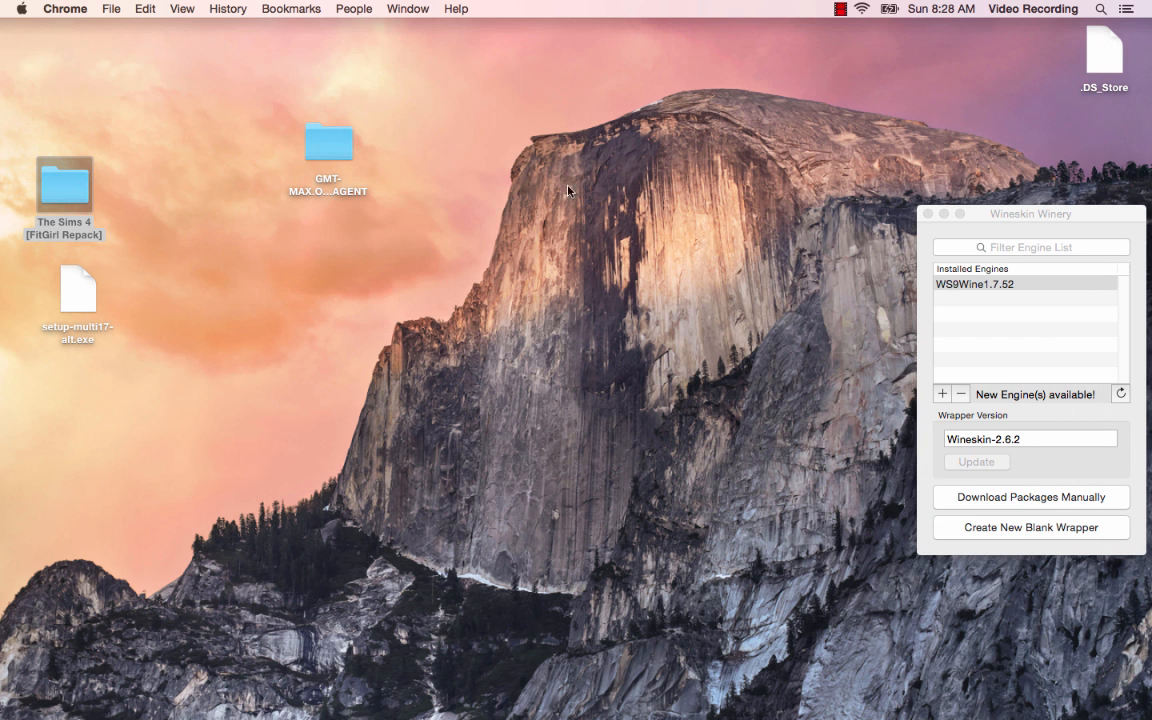
click(1112, 214)
drag(1055, 213, 769, 191)
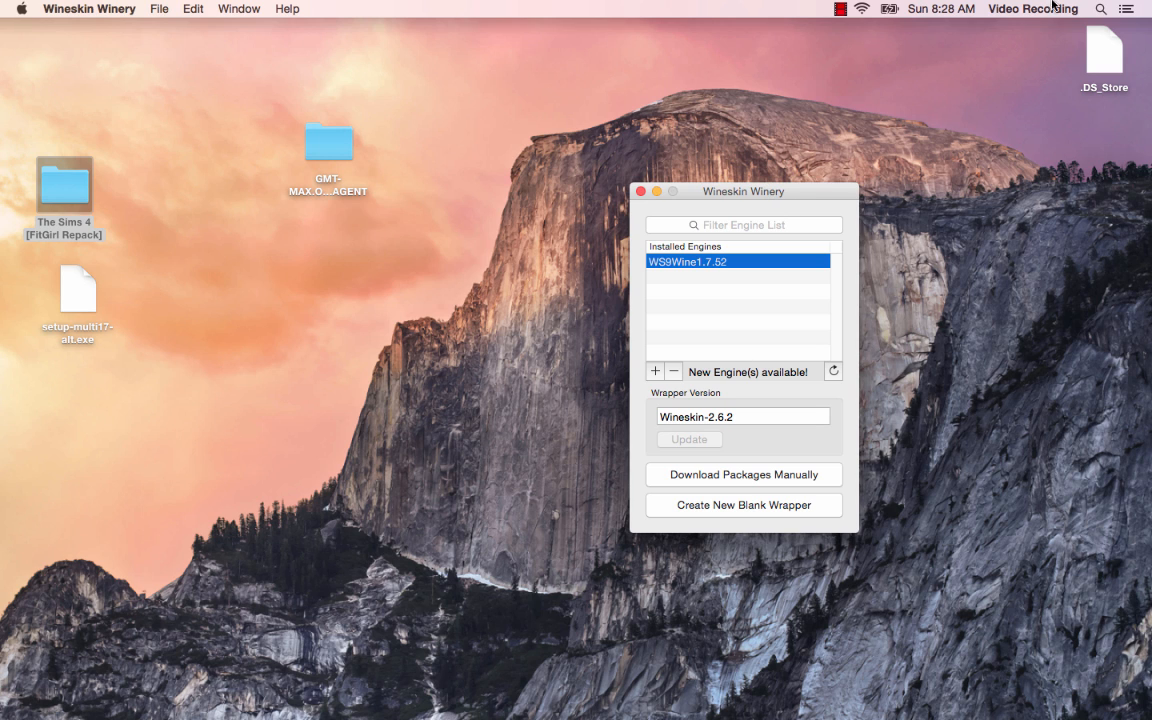
Switch to Finder and browse from Macintosh HD through Users and the home folder's Applications to the Wineskin folder
mouse_move(565, 695)
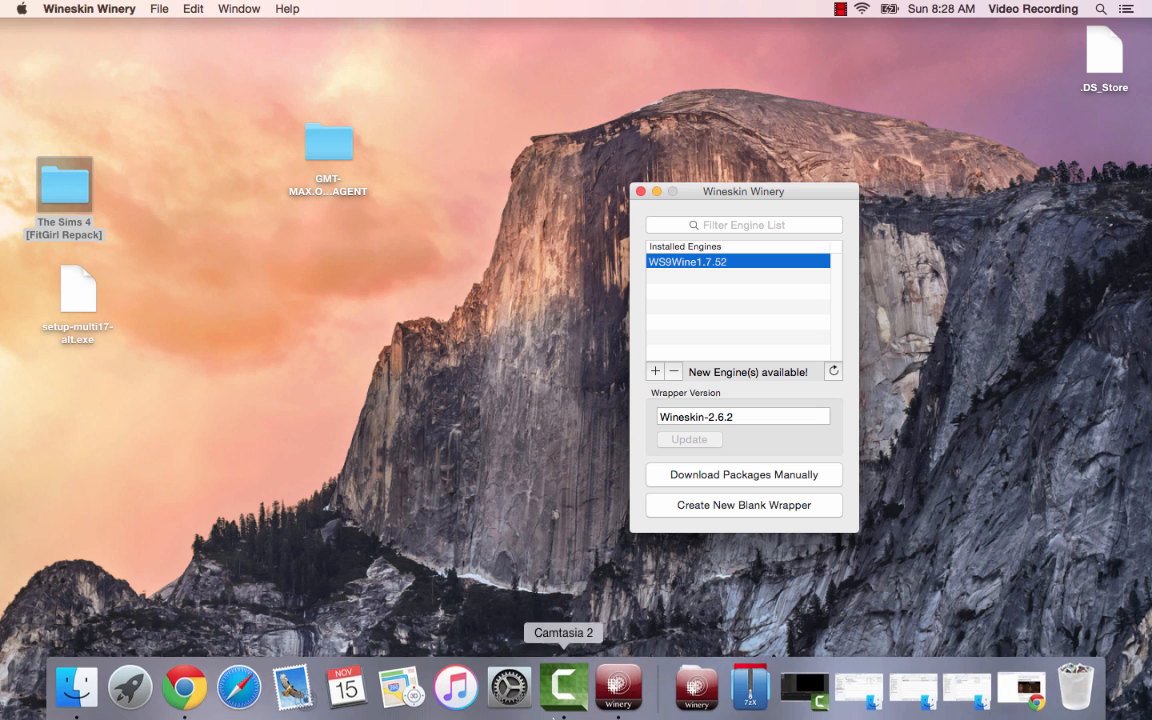
click(1062, 680)
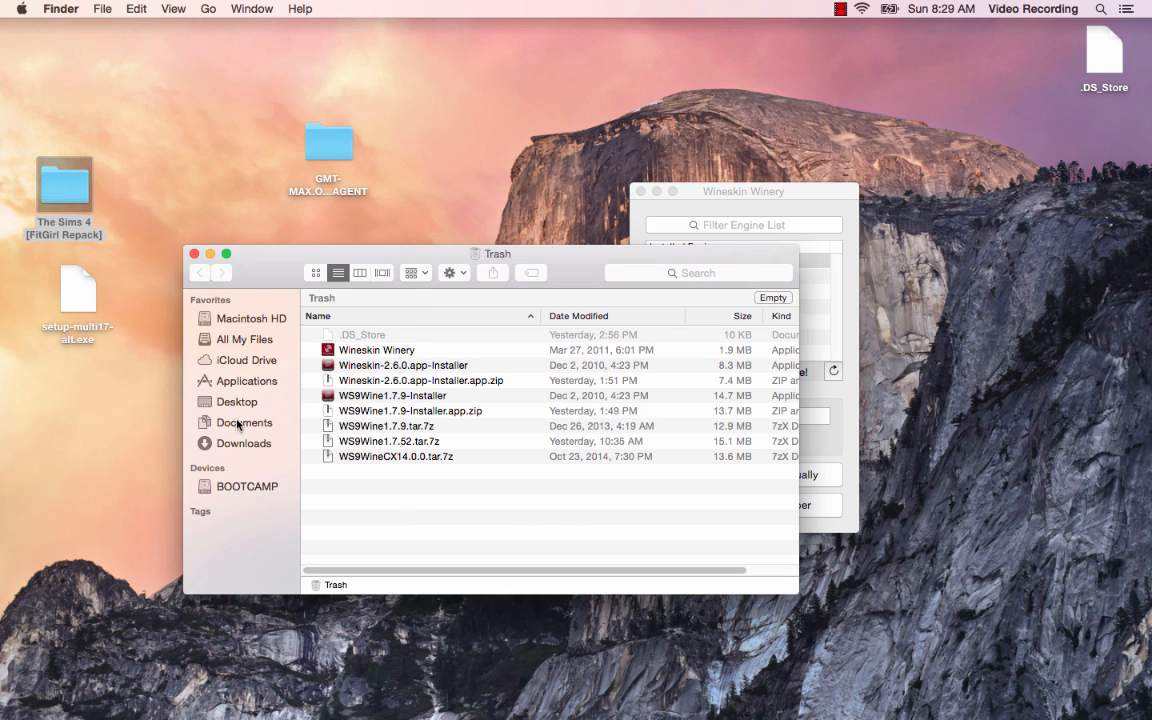
click(235, 320)
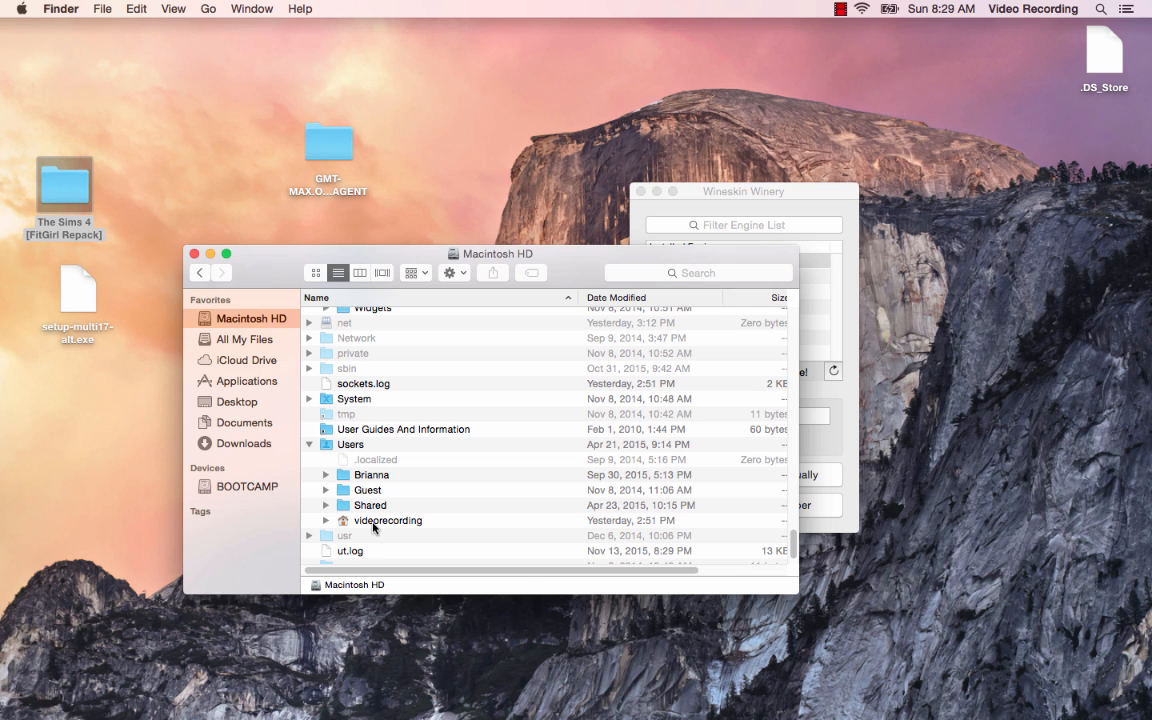
double_click(373, 522)
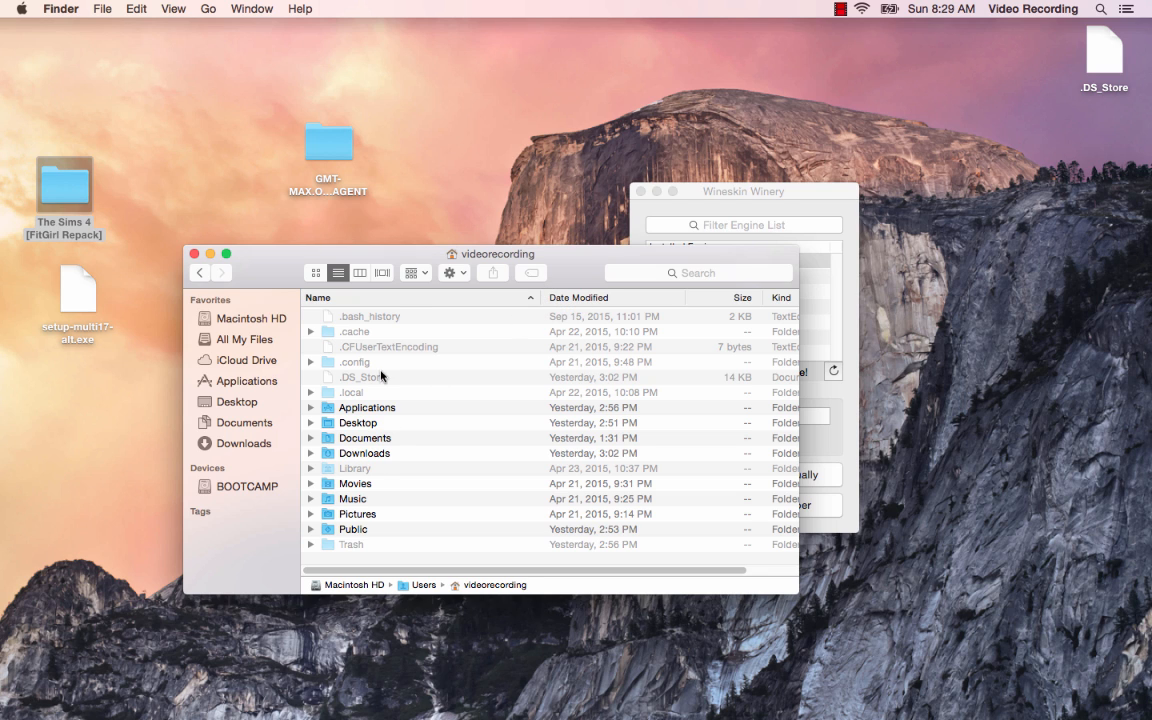
double_click(370, 407)
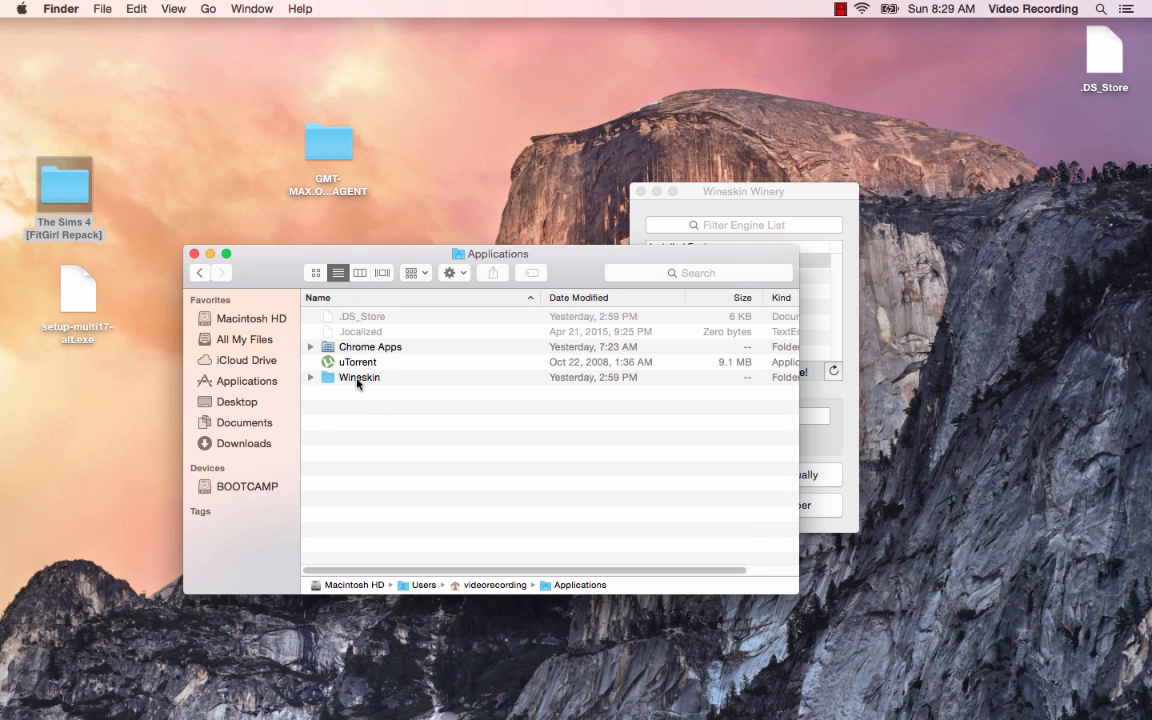
double_click(357, 379)
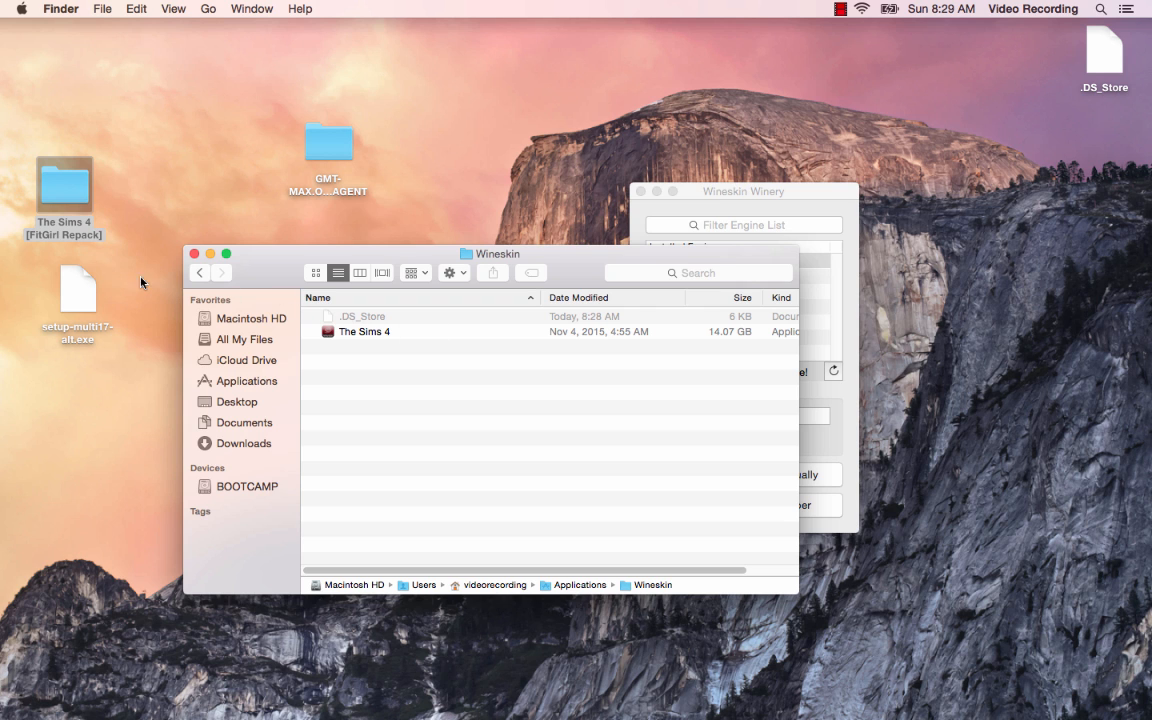
Go back to the home folder and check the path to its Applications folder
click(201, 273)
click(201, 273)
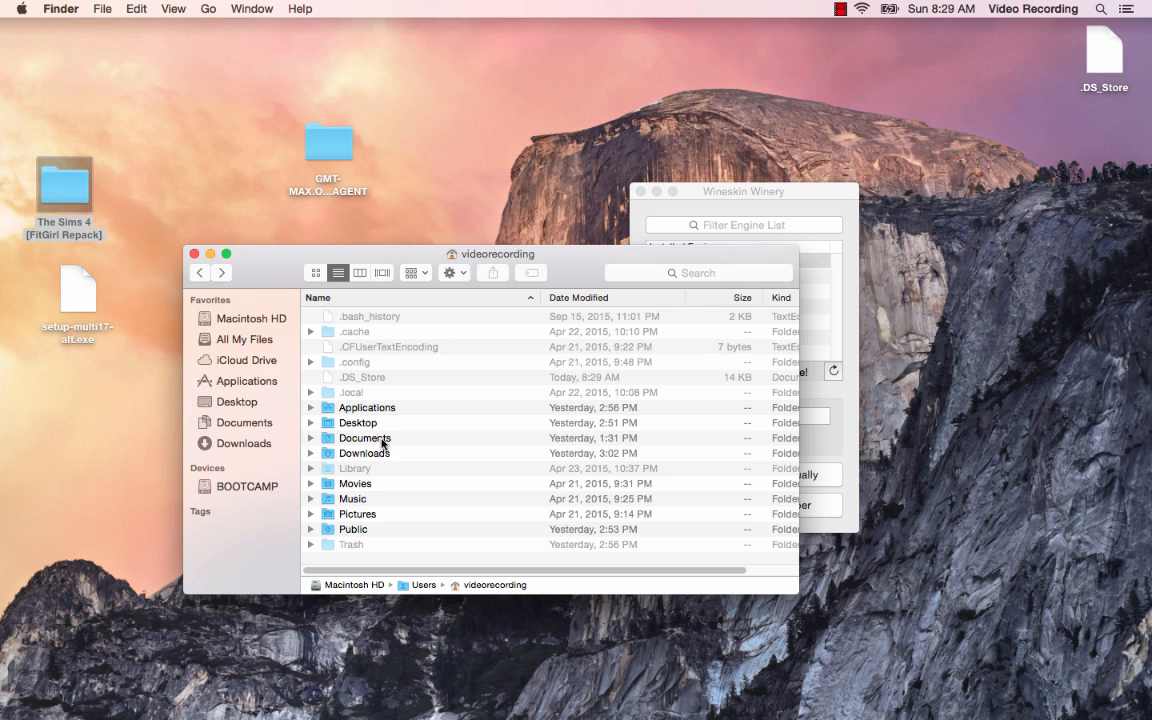
double_click(371, 410)
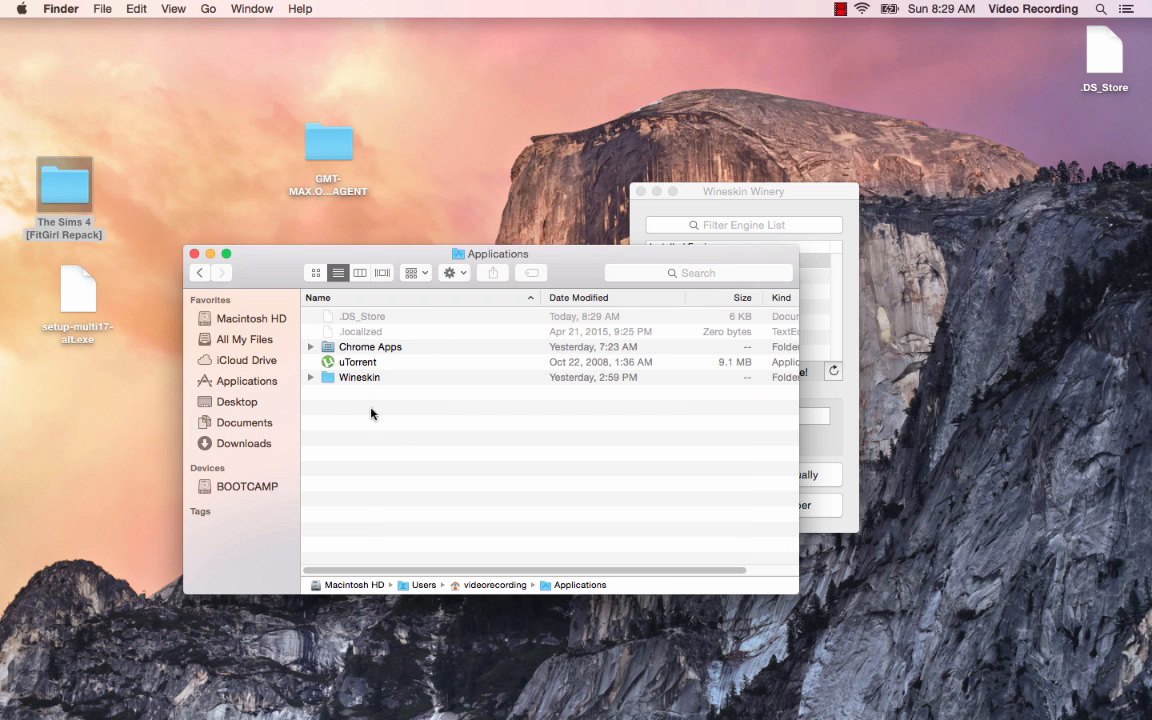
click(200, 273)
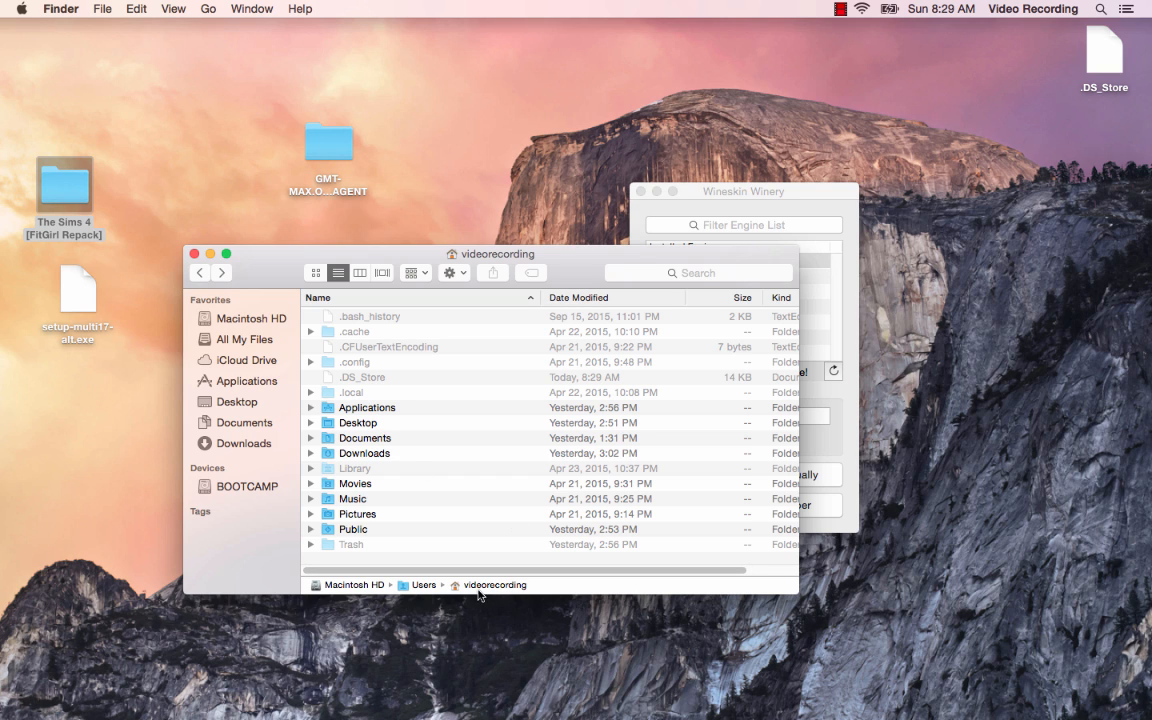
Reopen the Wineskin folder inside the home folder's Applications and place The Sims 4 app on the desktop
click(376, 409)
double_click(376, 409)
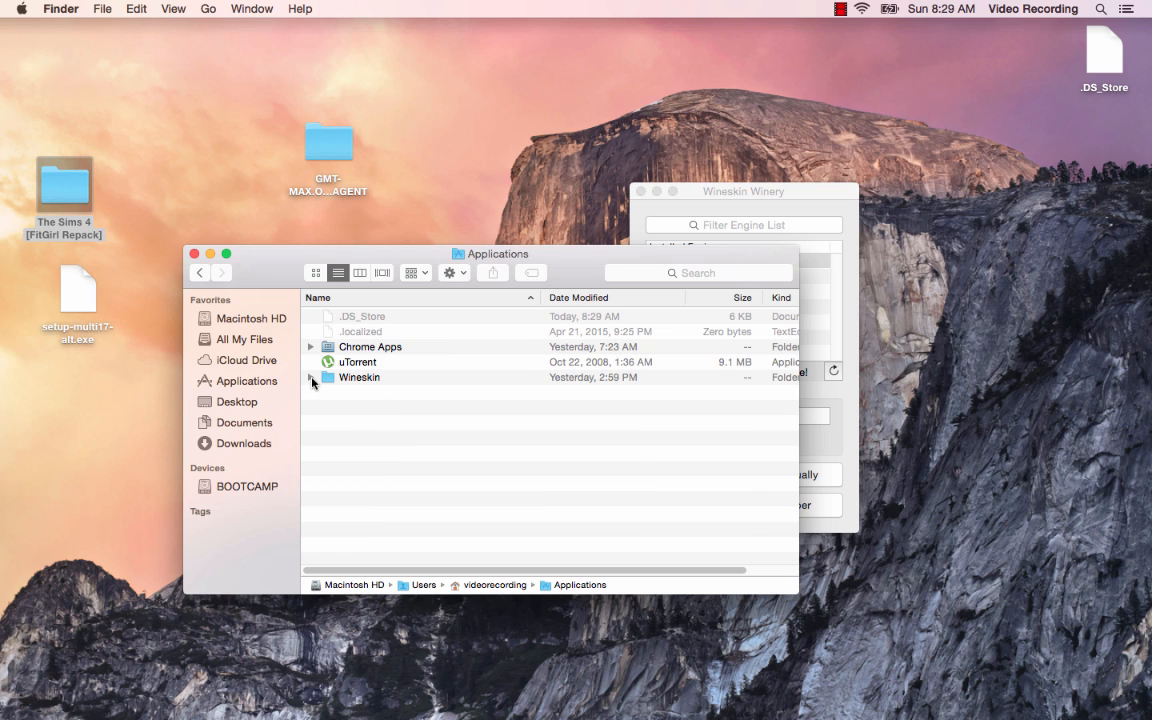
double_click(368, 378)
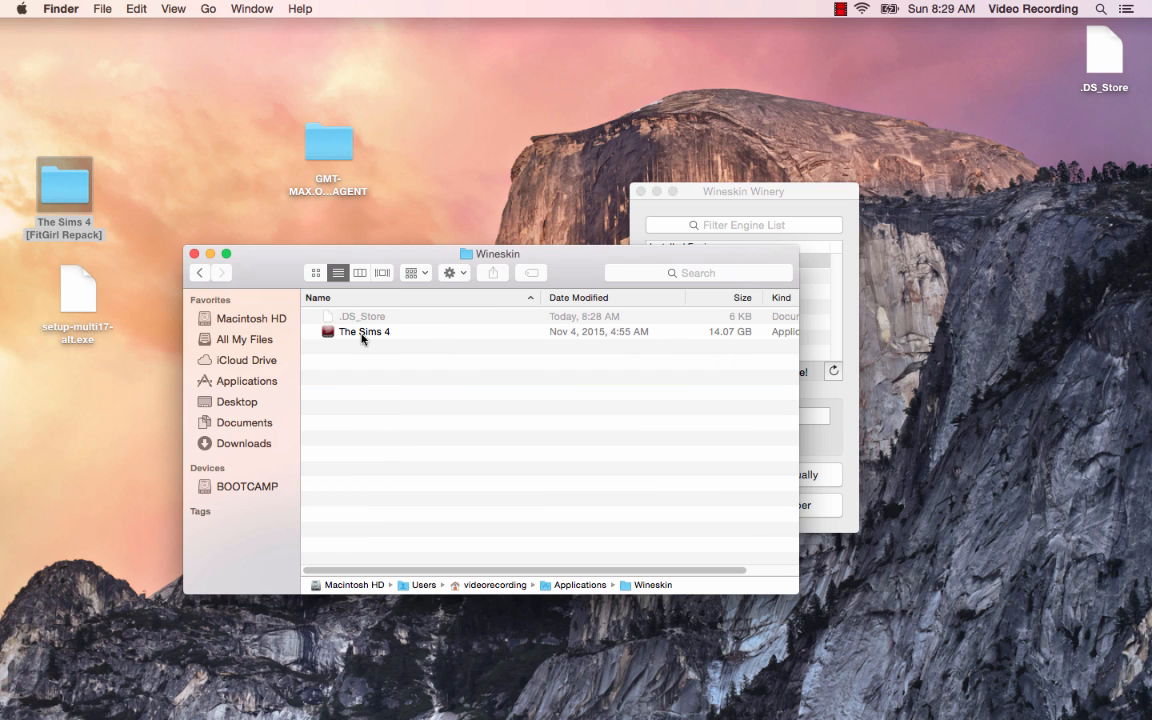
drag(362, 338, 985, 127)
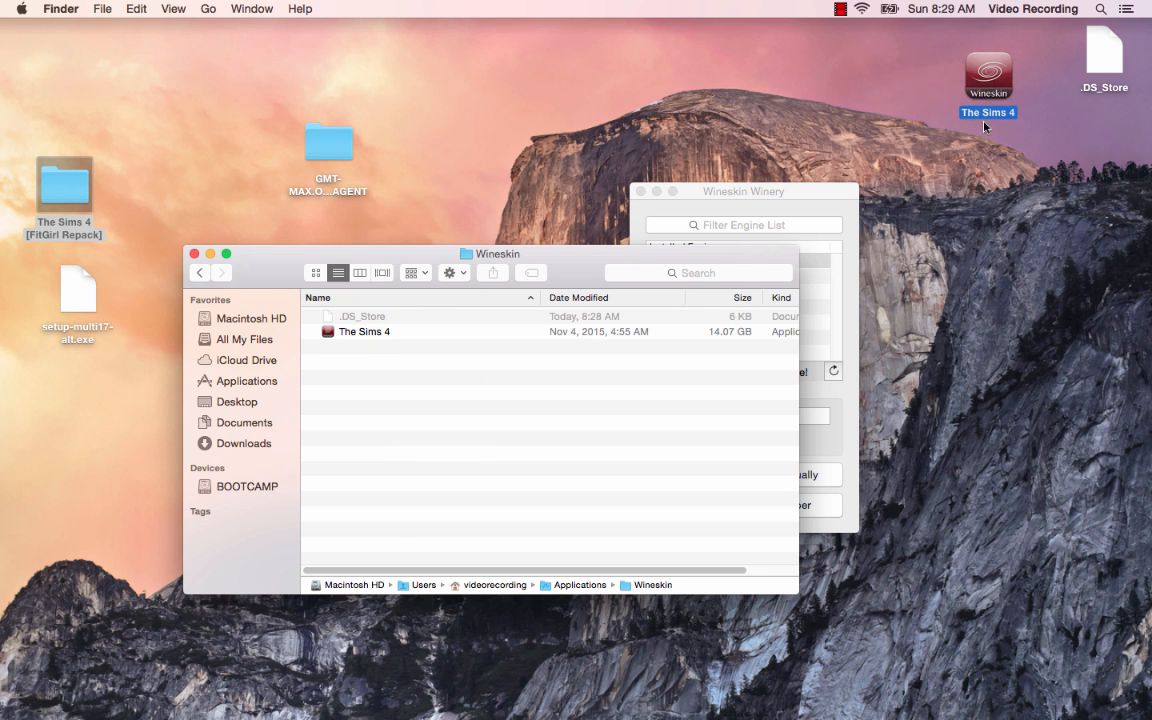
Close the Wineskin folder window, test-launch The Sims 4 wrapper from the desktop and dismiss its startup dialog
click(198, 255)
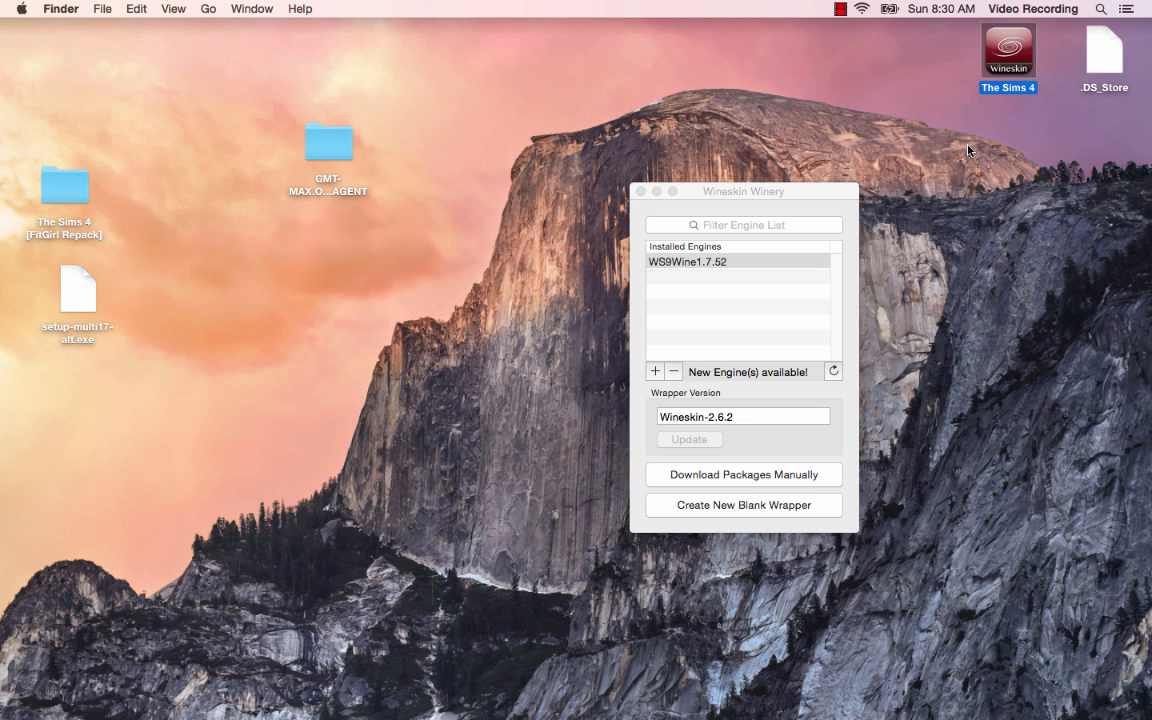
double_click(1001, 57)
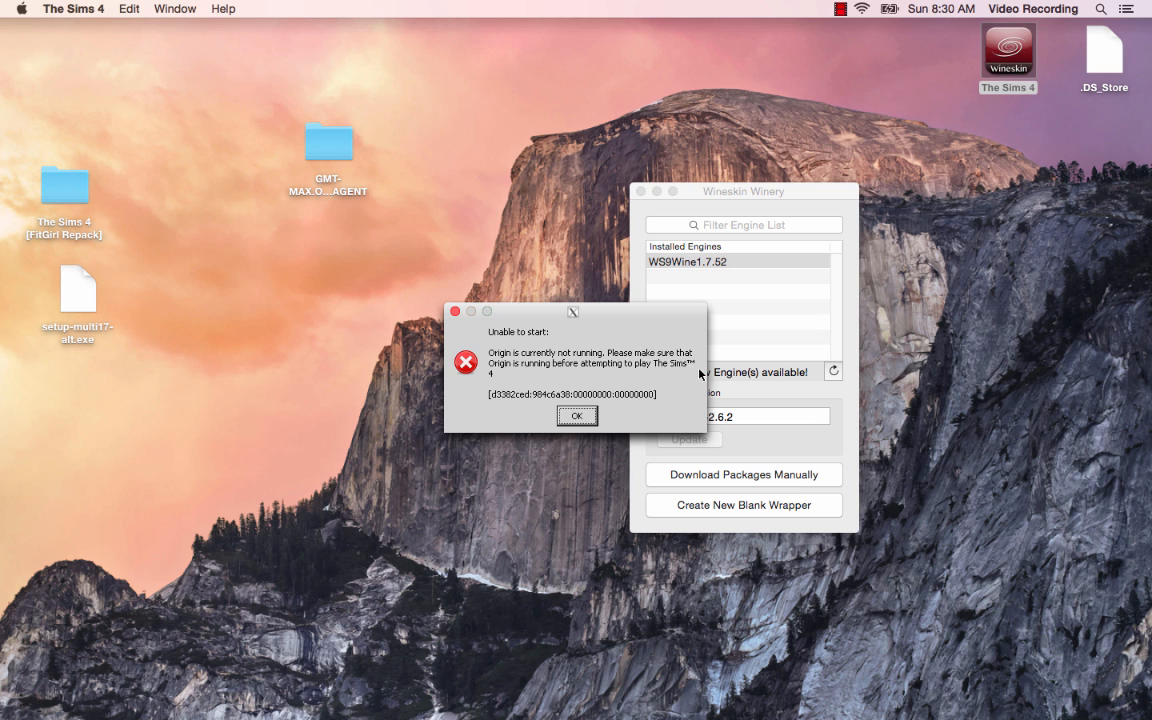
click(578, 416)
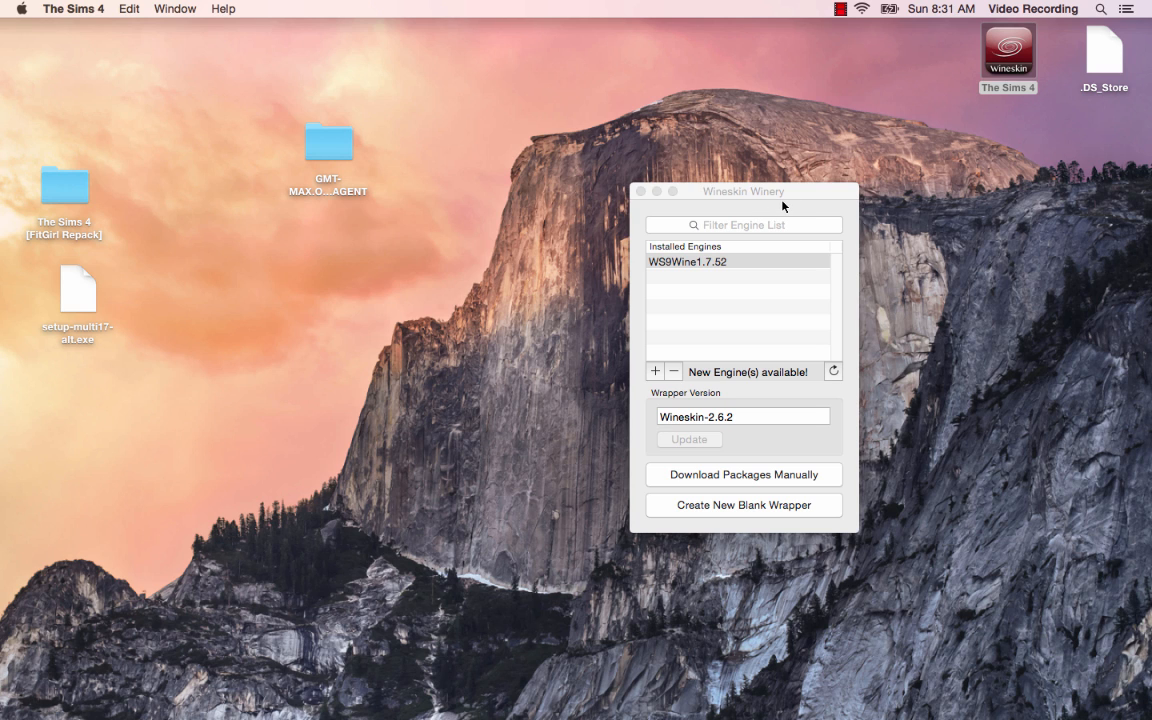
click(1018, 86)
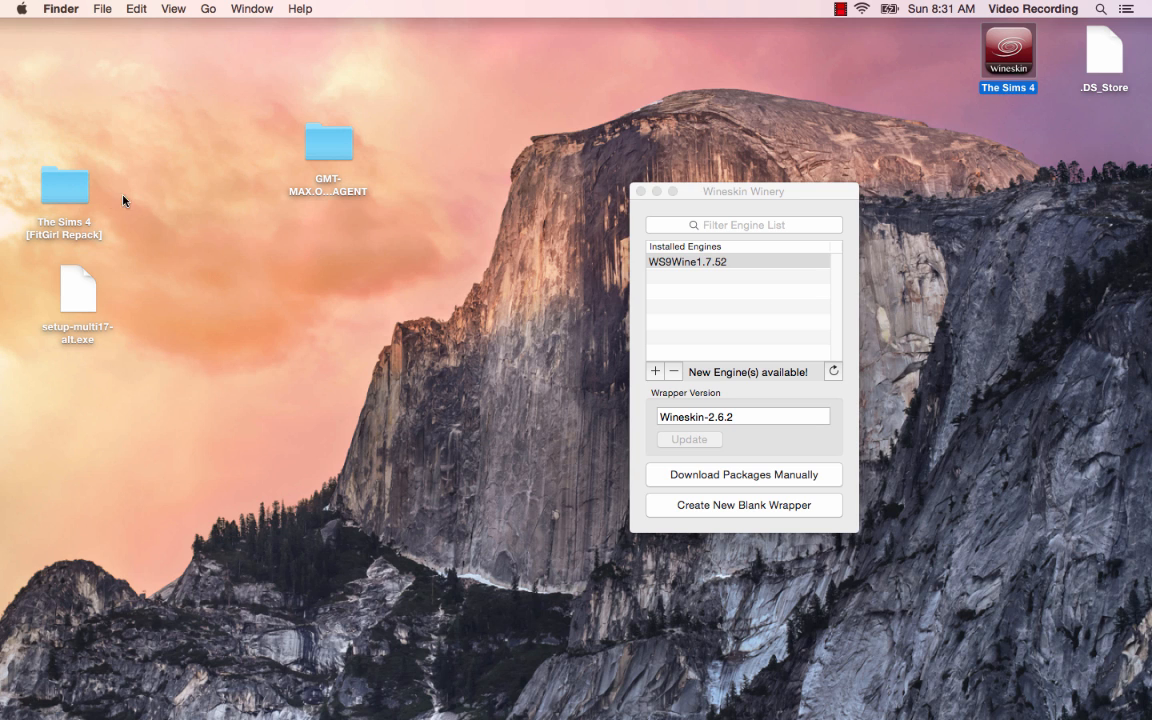
click(65, 185)
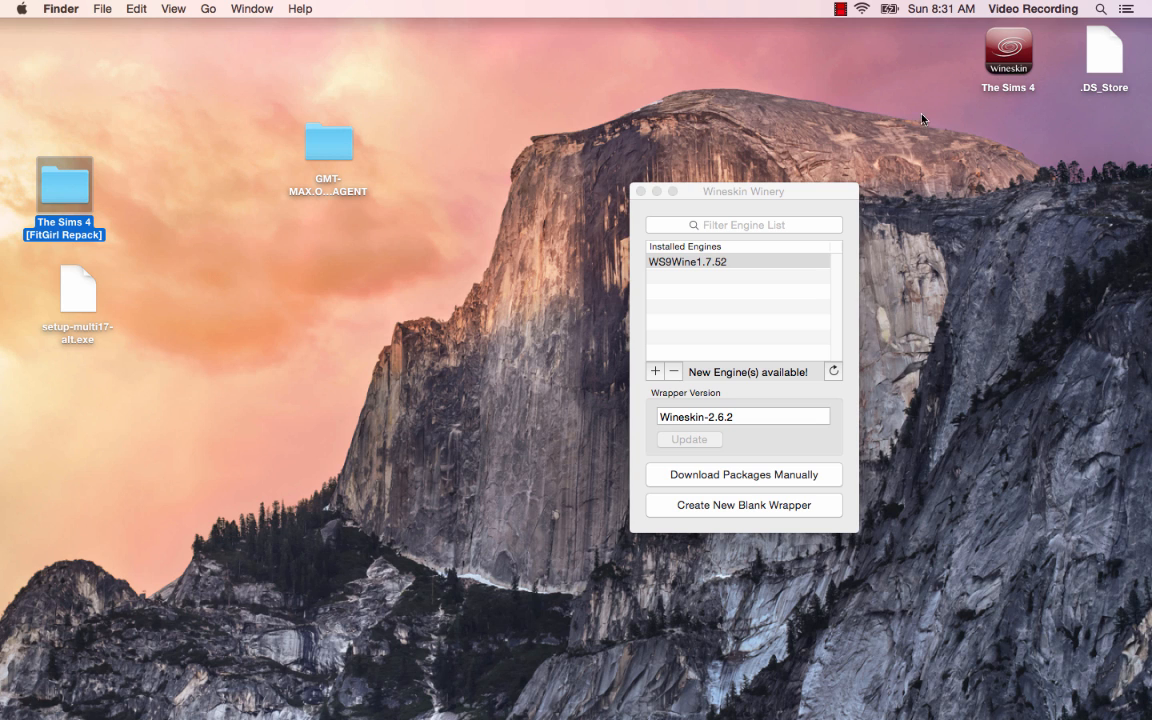
Show the package contents of The Sims 4 wrapper on the desktop and launch the Wineskin app inside it
click(1008, 55)
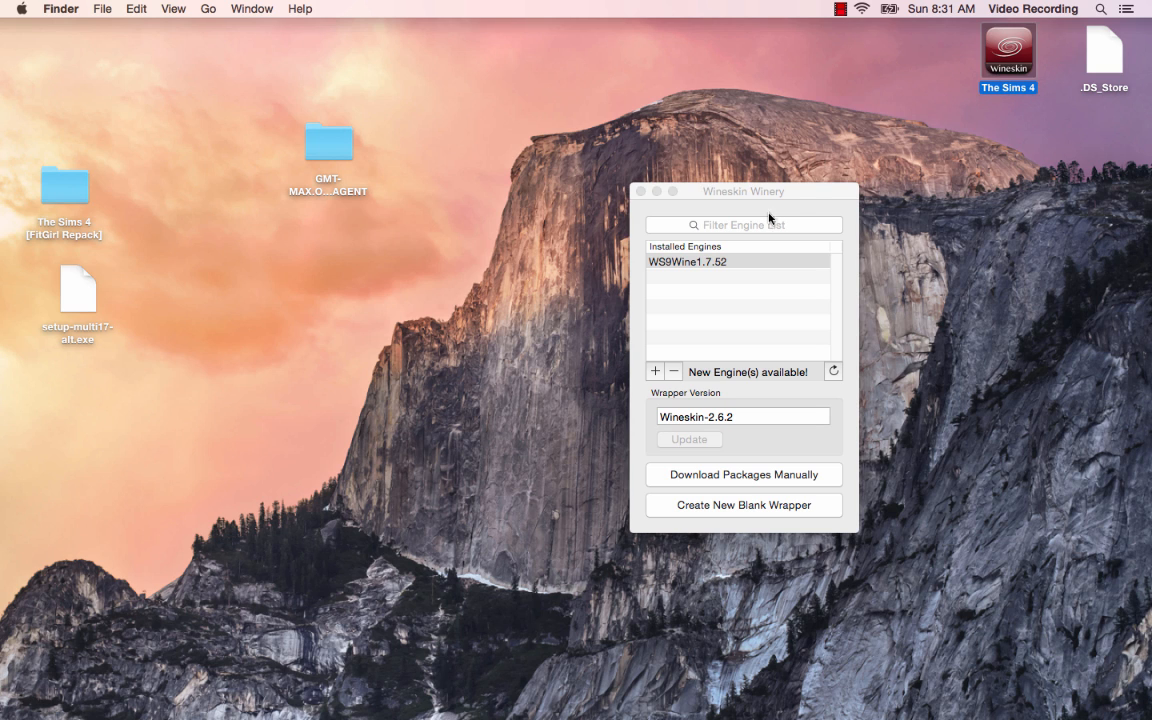
right_click(1019, 56)
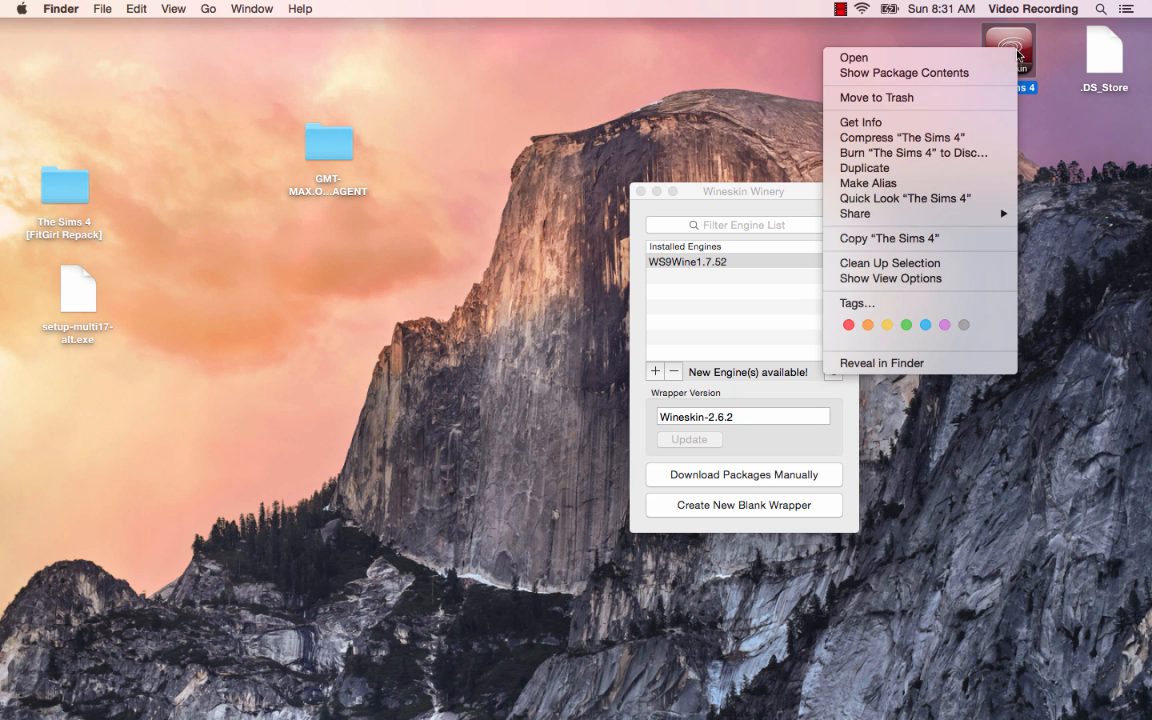
click(960, 80)
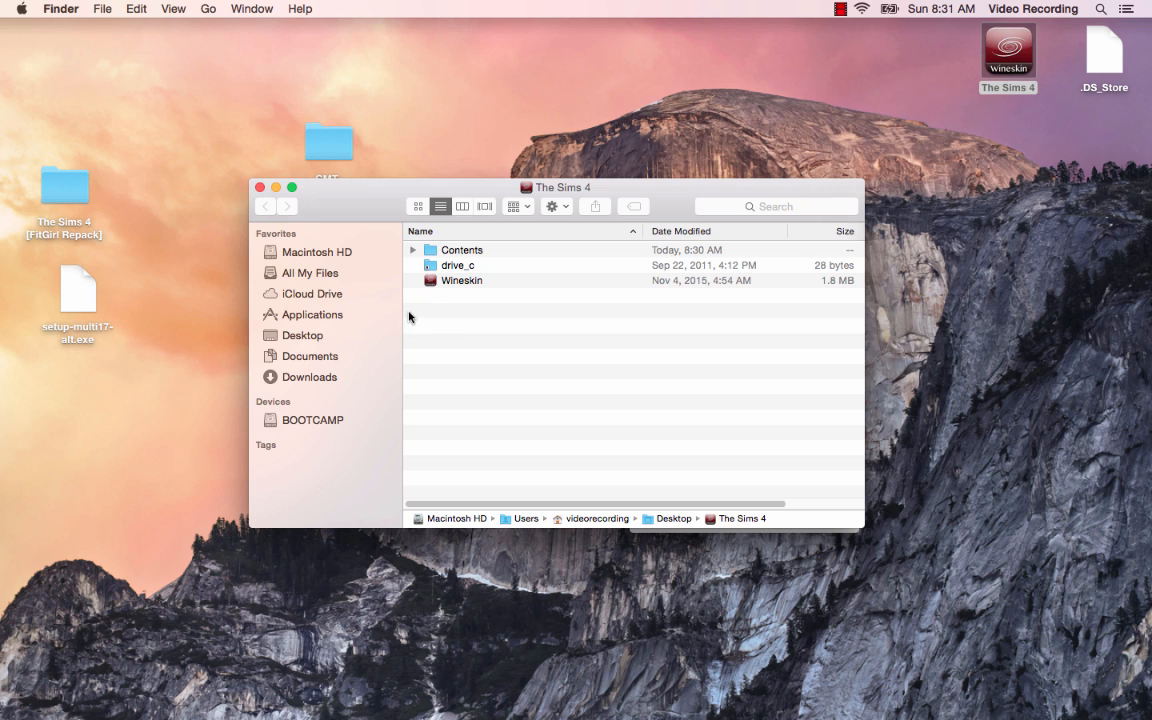
click(446, 283)
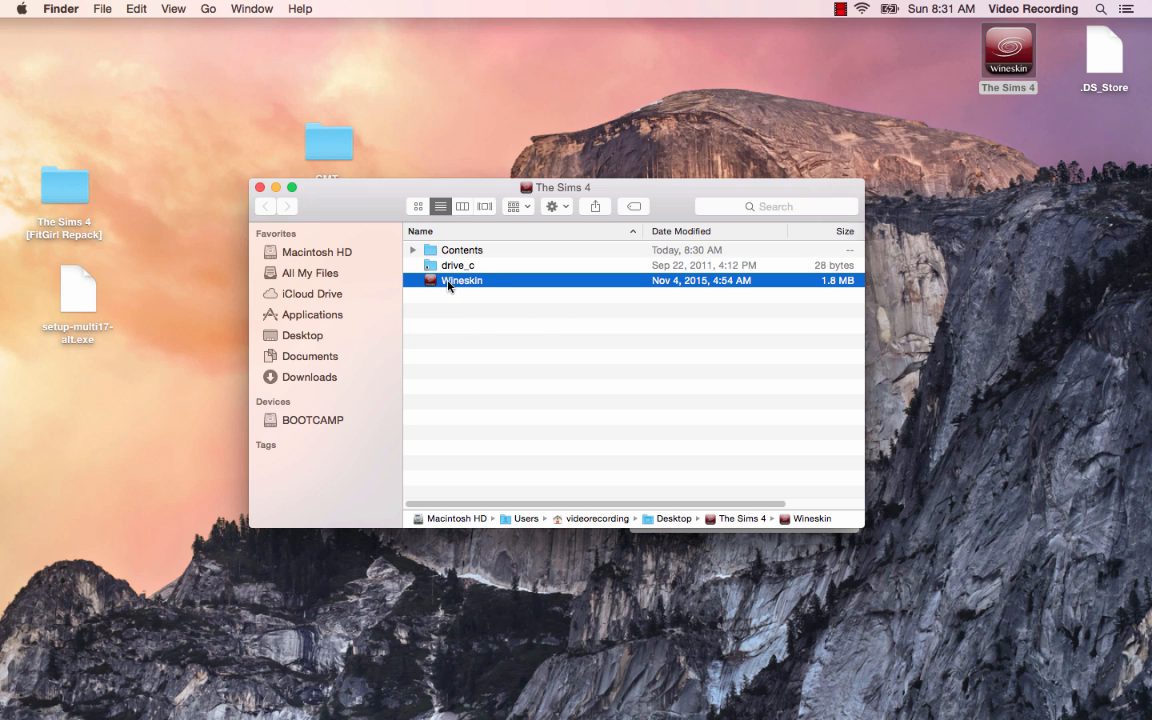
double_click(448, 283)
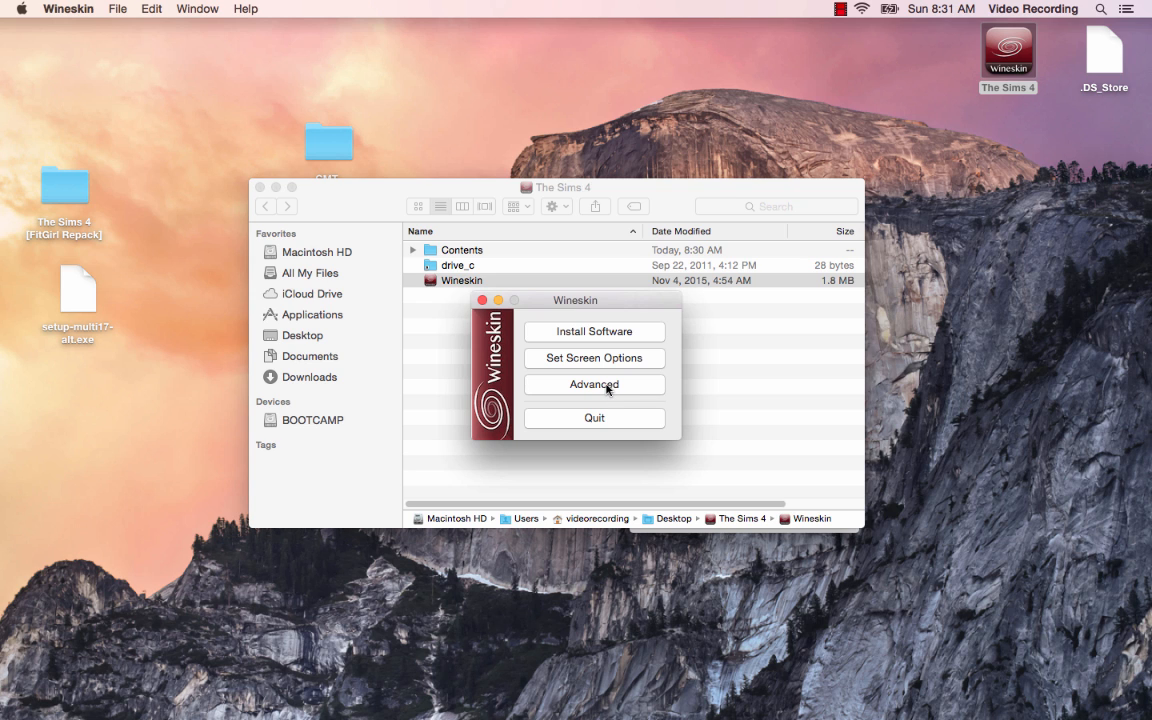
Rearrange The Sims 4 package window and the Wineskin window so that neither covers the GMT-MAX folder on the desktop
click(373, 213)
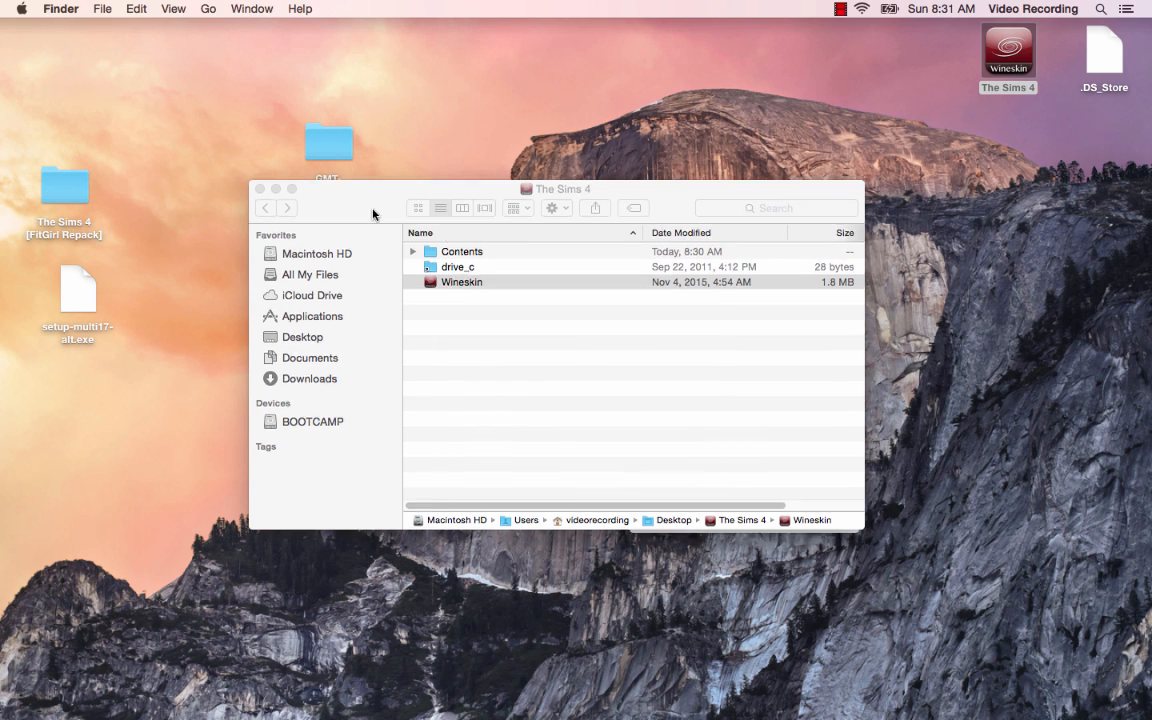
drag(373, 213, 686, 279)
click(331, 195)
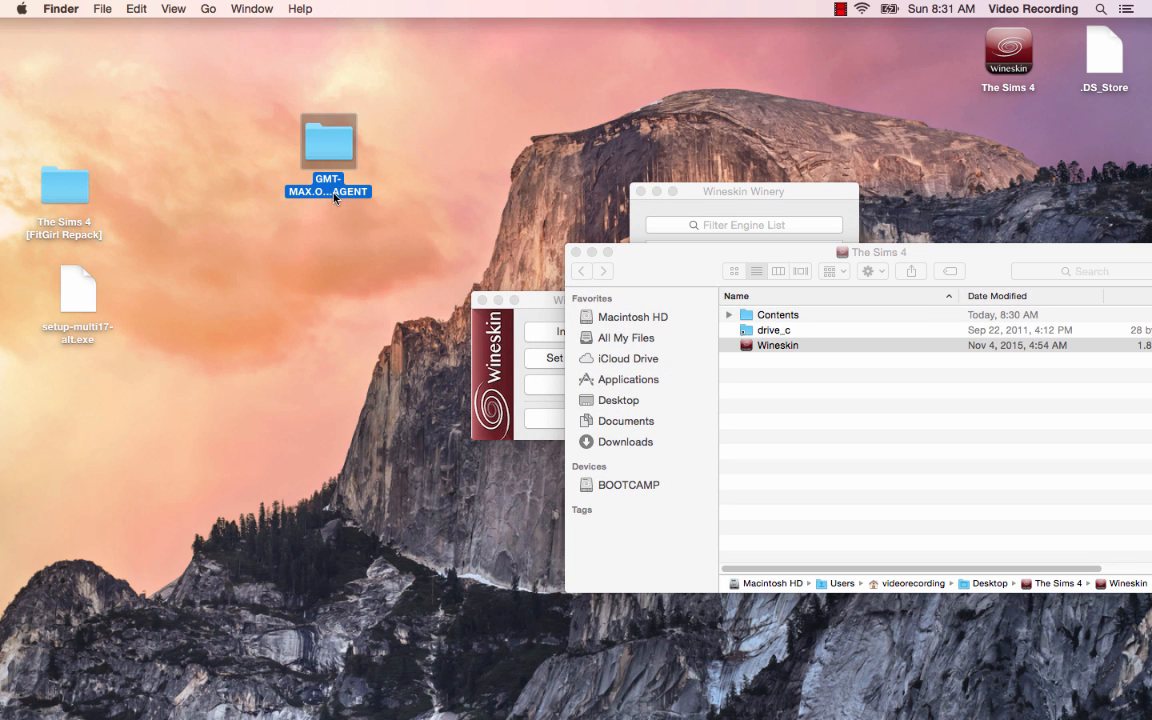
click(527, 300)
drag(527, 300, 351, 193)
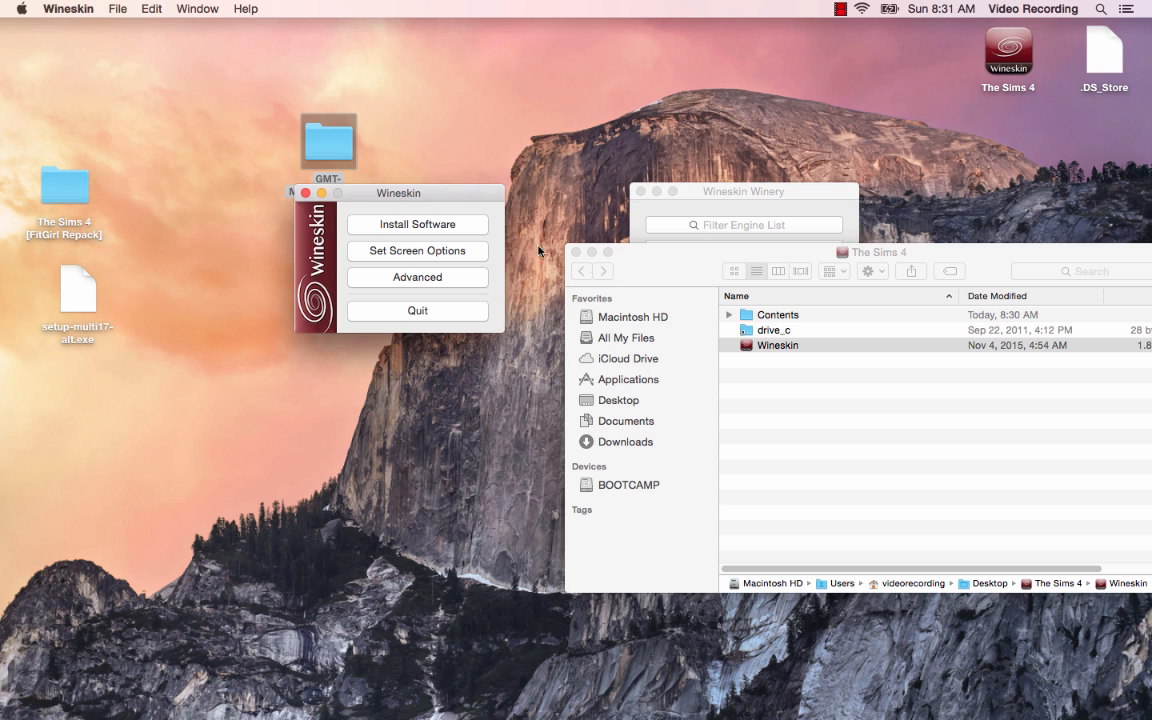
drag(463, 198, 641, 199)
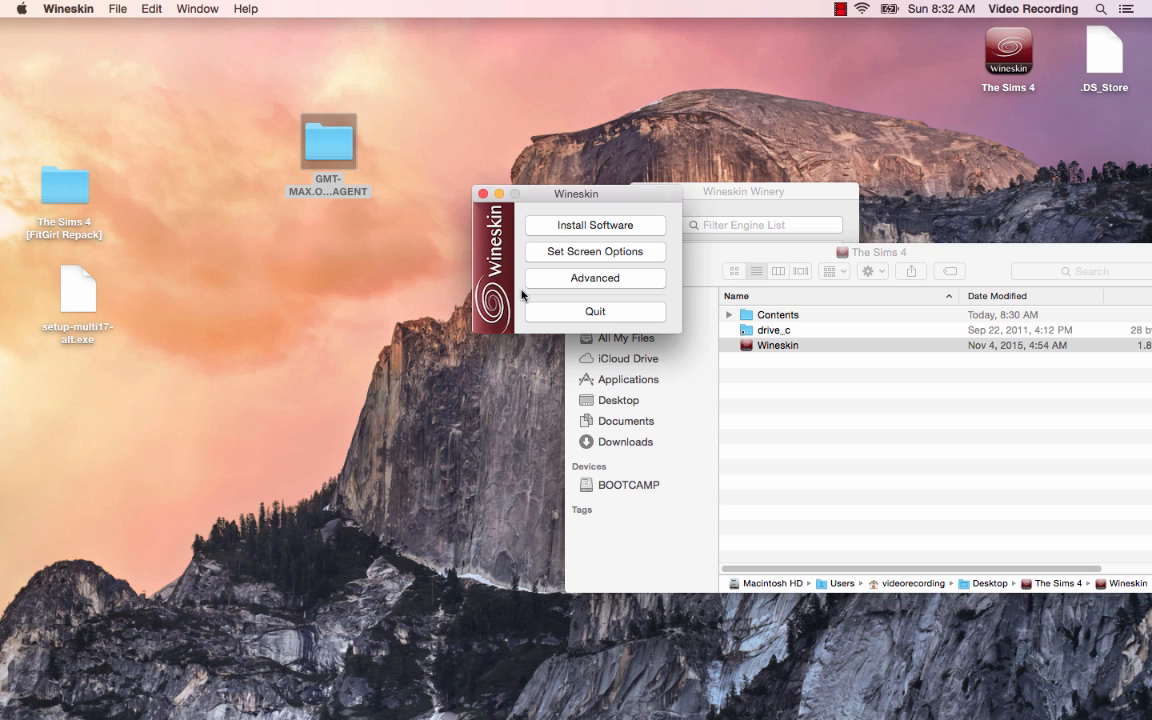
Launch the Registry Editor (regedit) from Wineskin's advanced tools
click(586, 281)
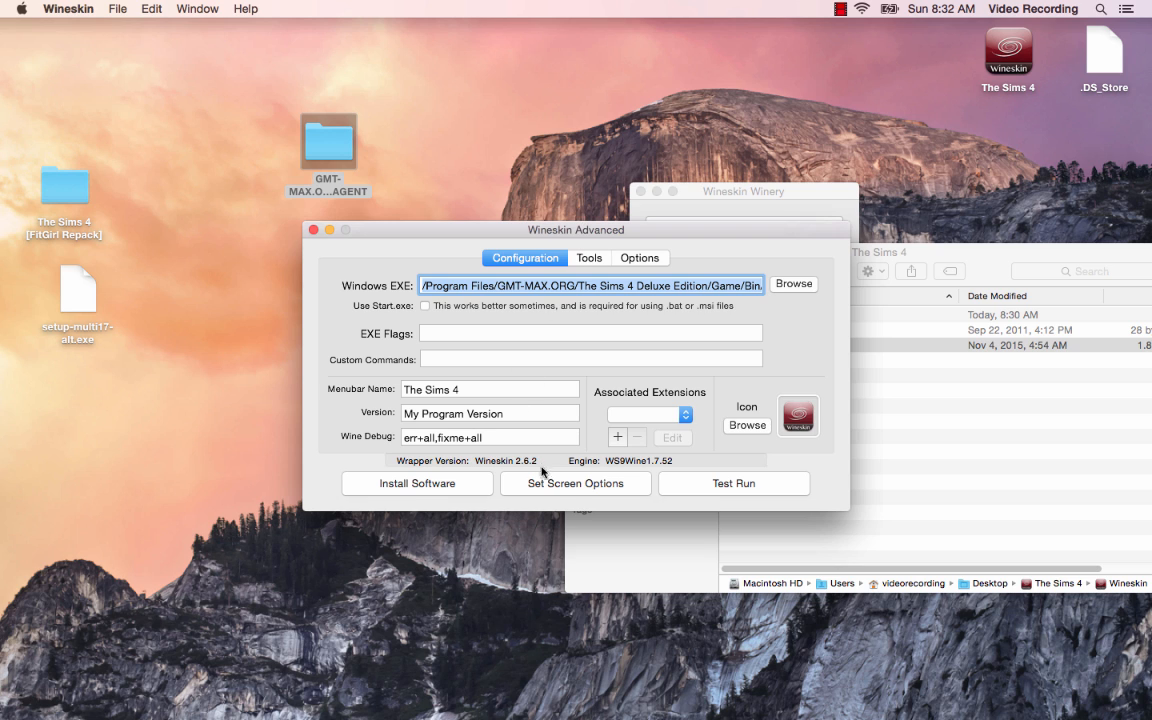
click(592, 257)
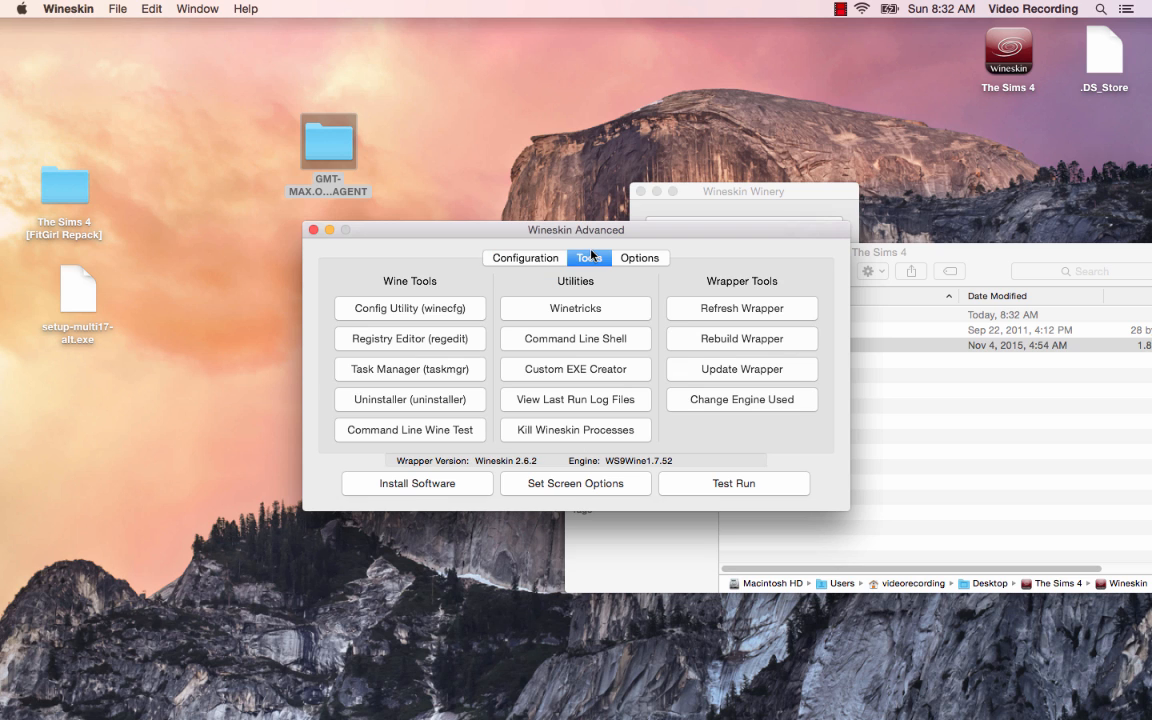
click(406, 340)
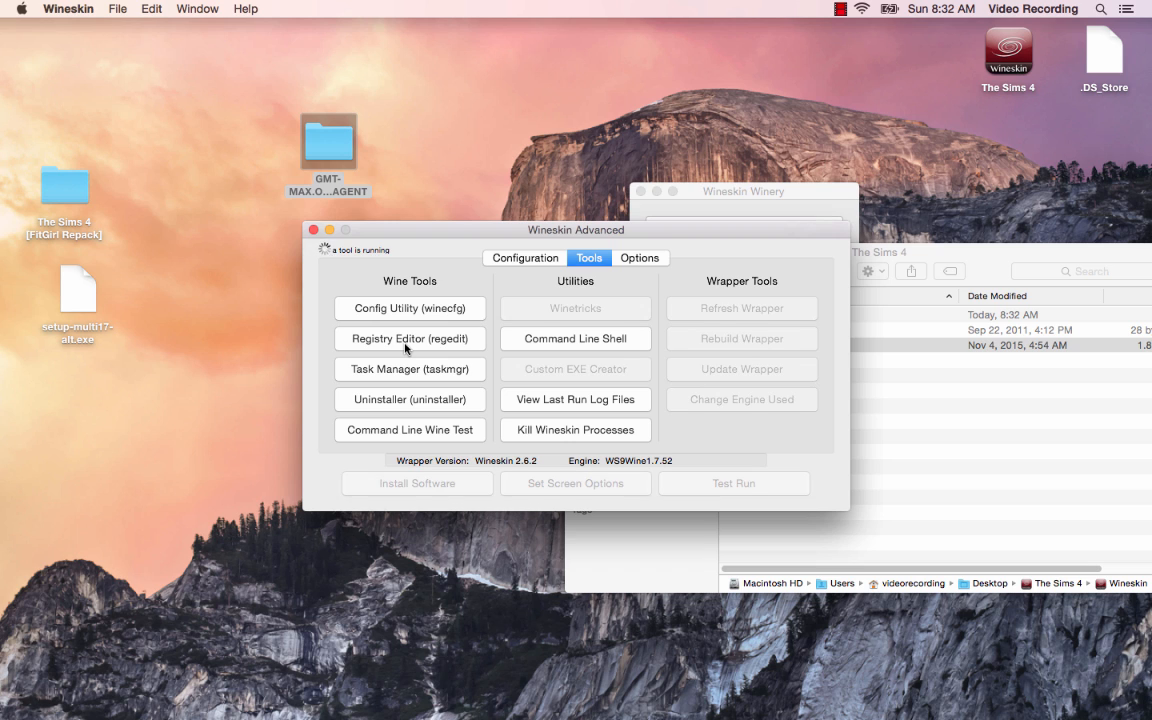
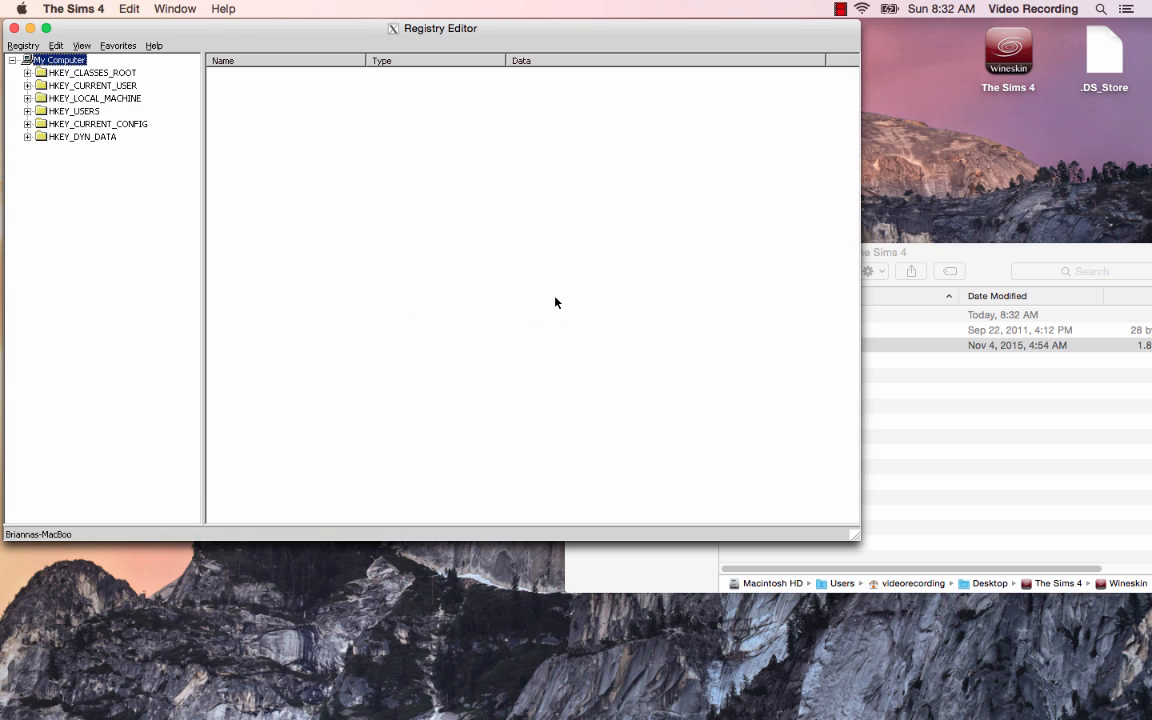
Expand the registry tree to HKEY_LOCAL_MACHINE\Software\Wow6432Node
click(28, 99)
click(43, 137)
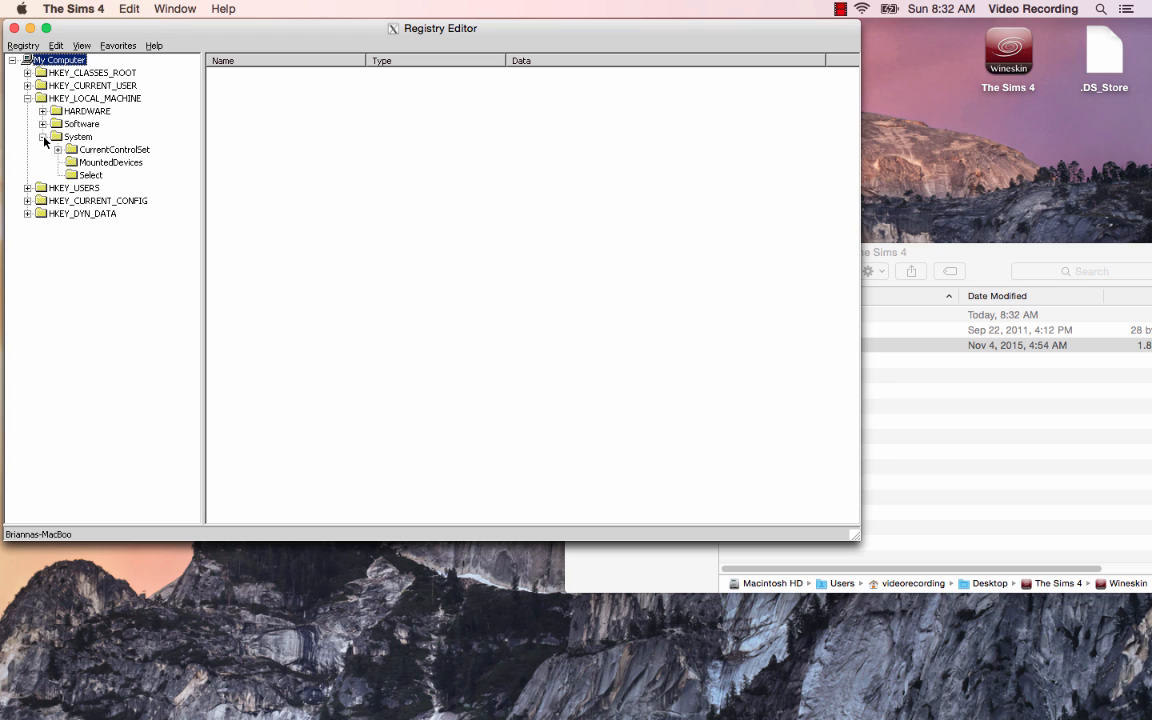
click(43, 137)
click(43, 124)
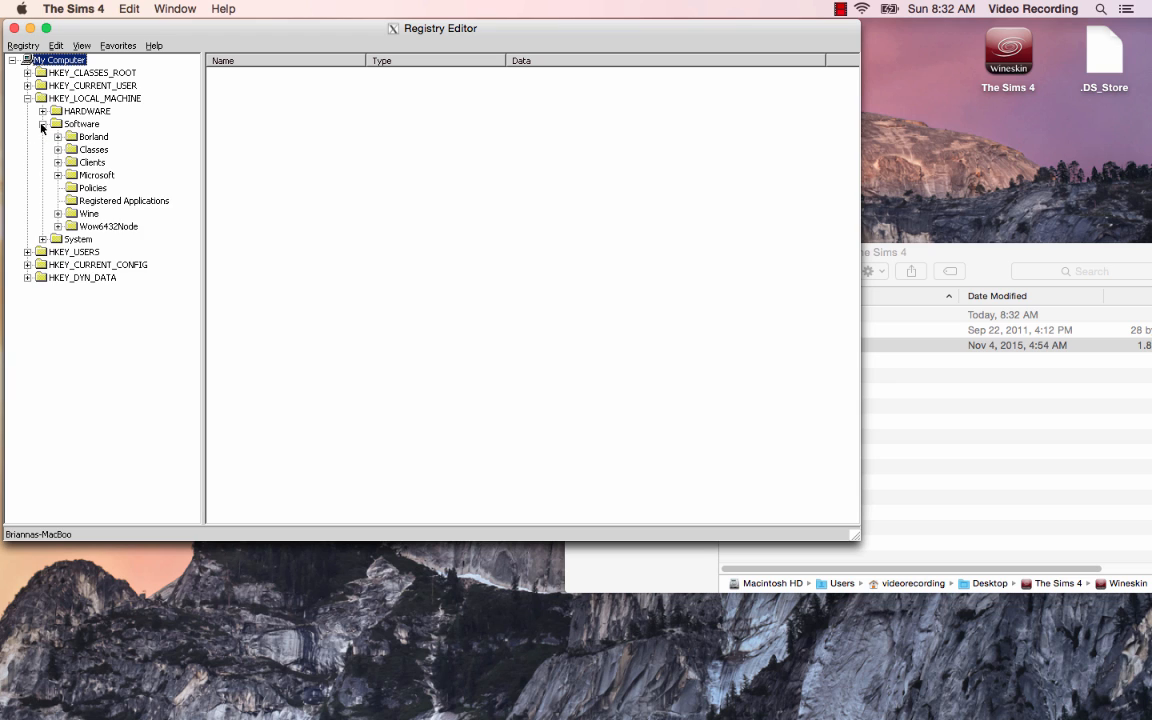
click(58, 227)
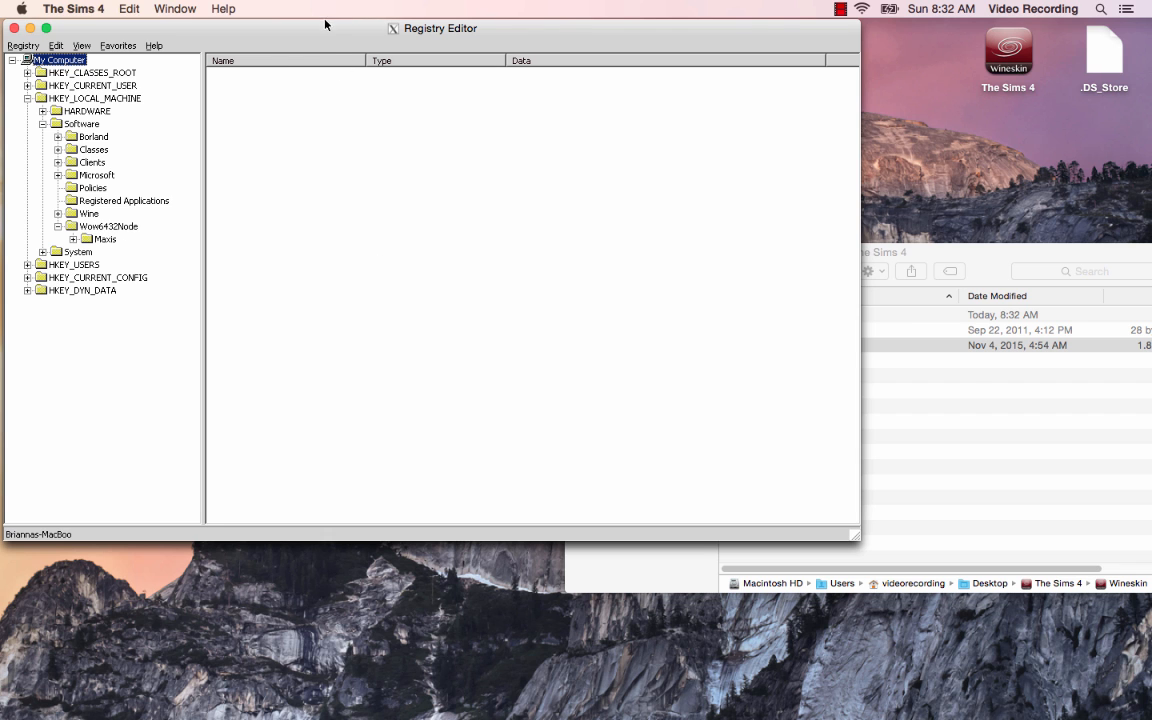
Check the contents of the GMT-MAX folder on the desktop, close it and bring the Registry Editor window back into full view
drag(325, 24, 401, 249)
click(339, 191)
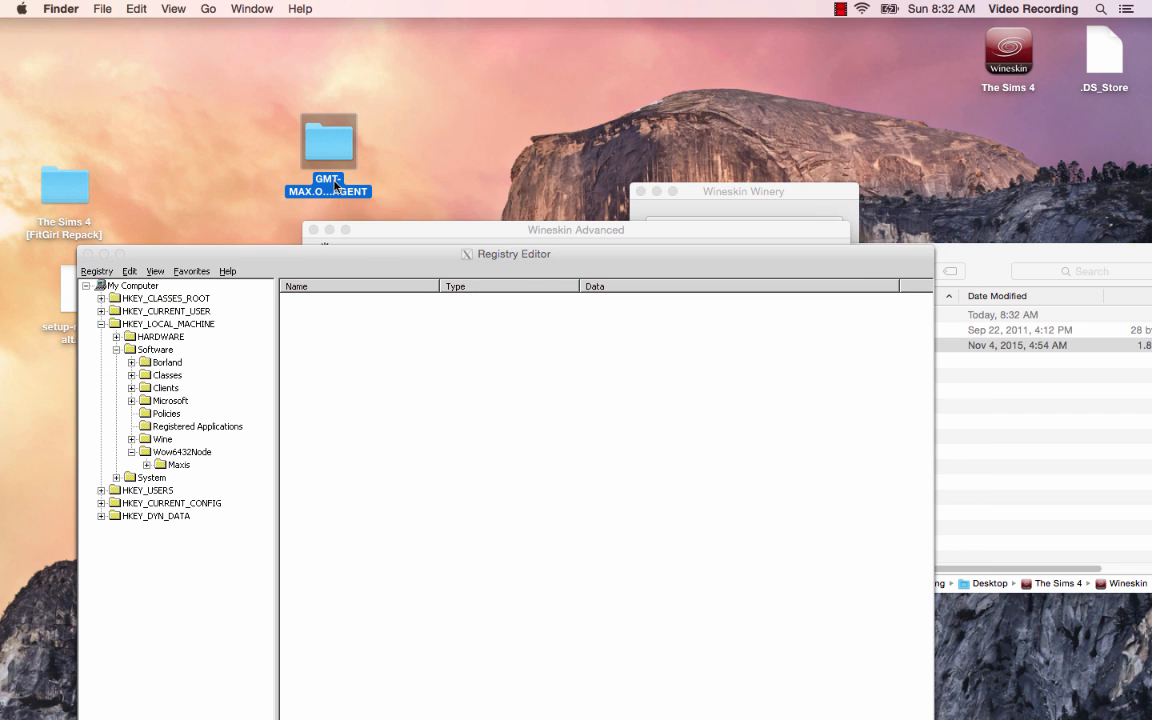
double_click(336, 187)
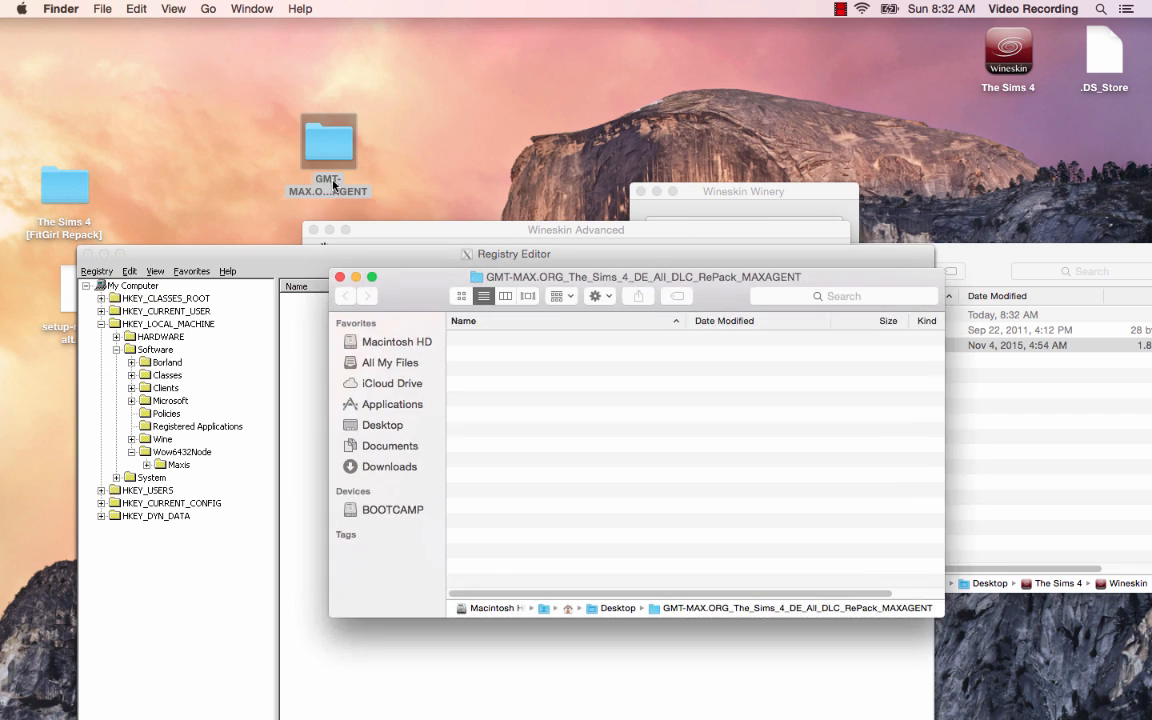
click(340, 277)
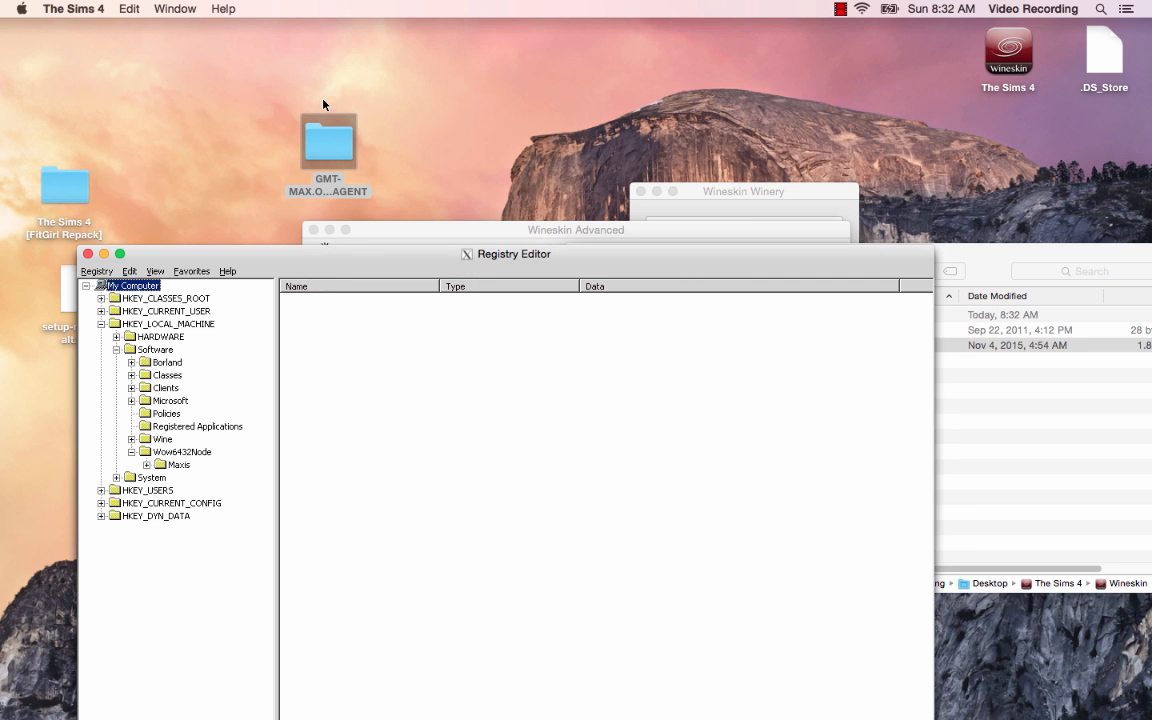
drag(366, 256, 361, 96)
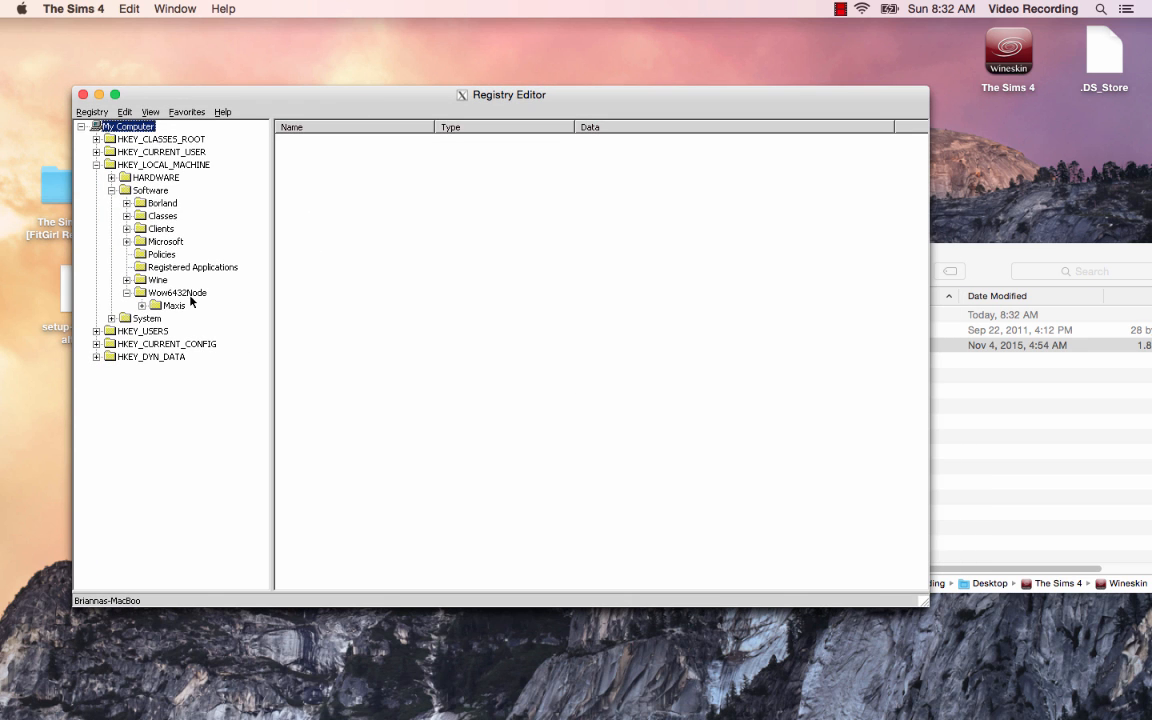
Expand the Maxis key under Wow6432Node and select its The Sims 4 subkey
click(168, 296)
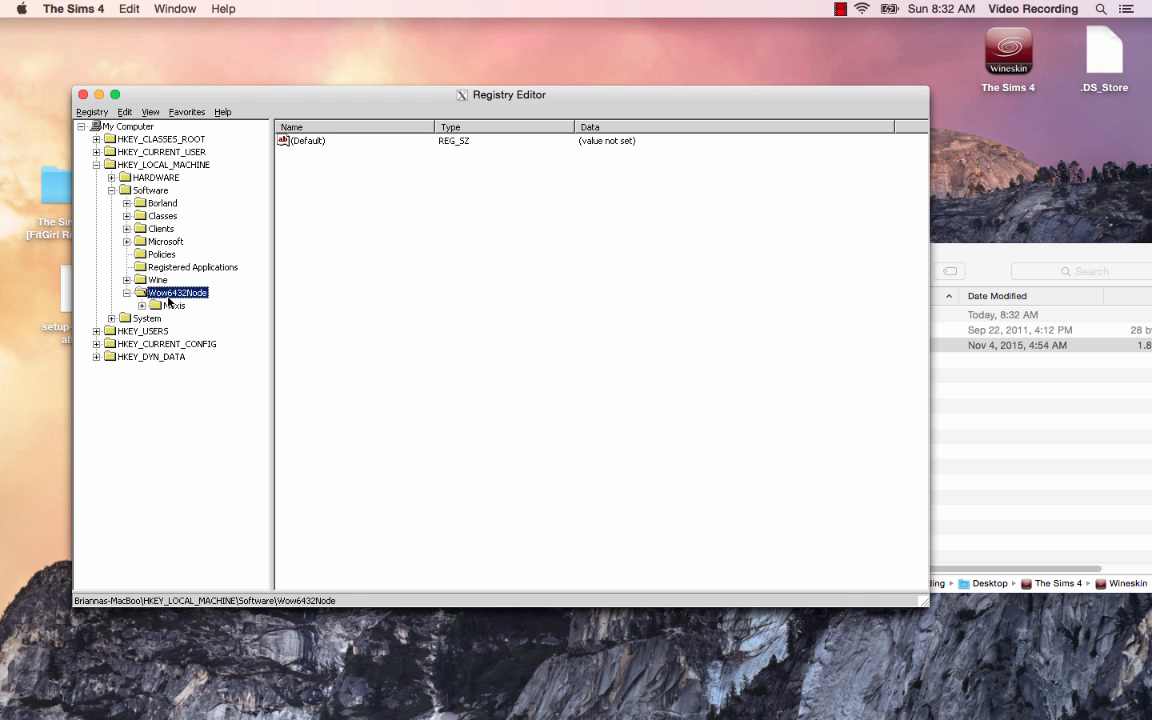
click(180, 305)
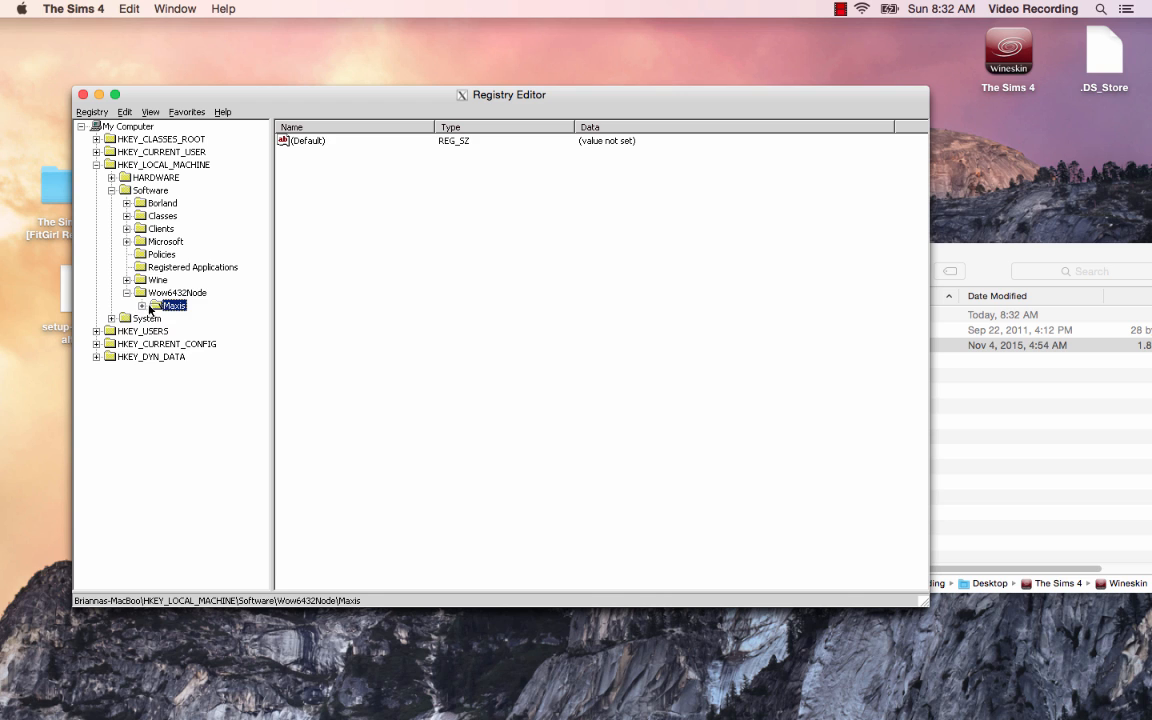
click(143, 305)
click(174, 318)
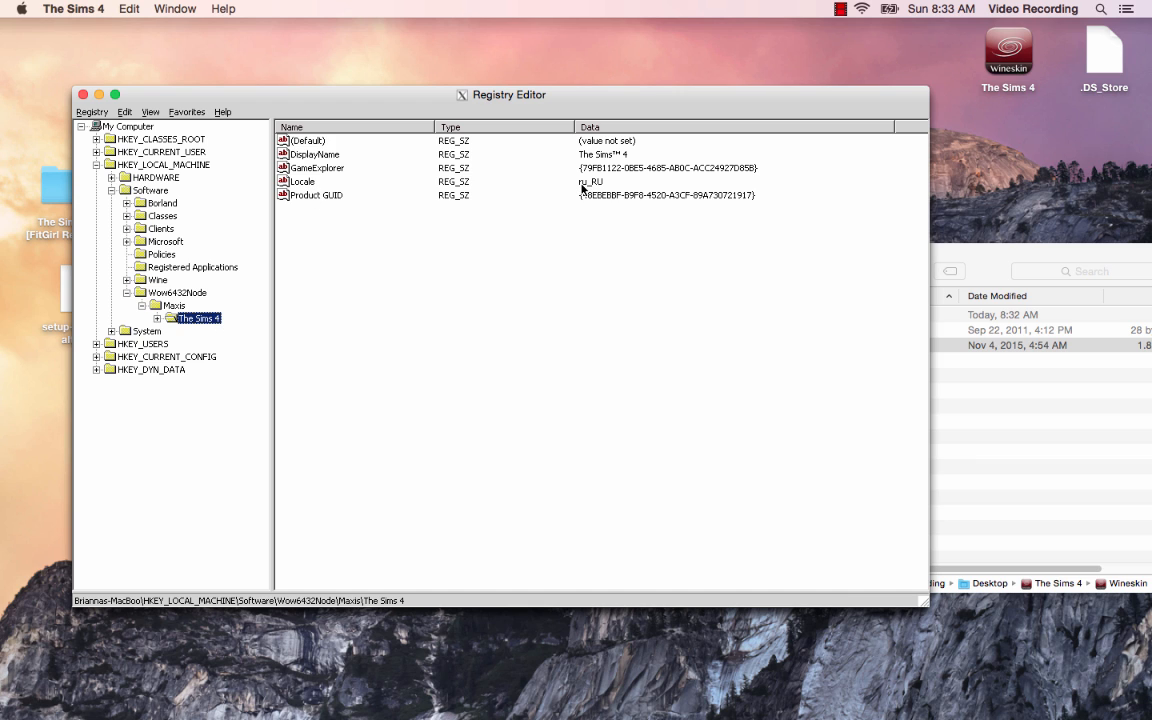
Set the Locale string of The Sims 4 registry key to en_US
double_click(291, 184)
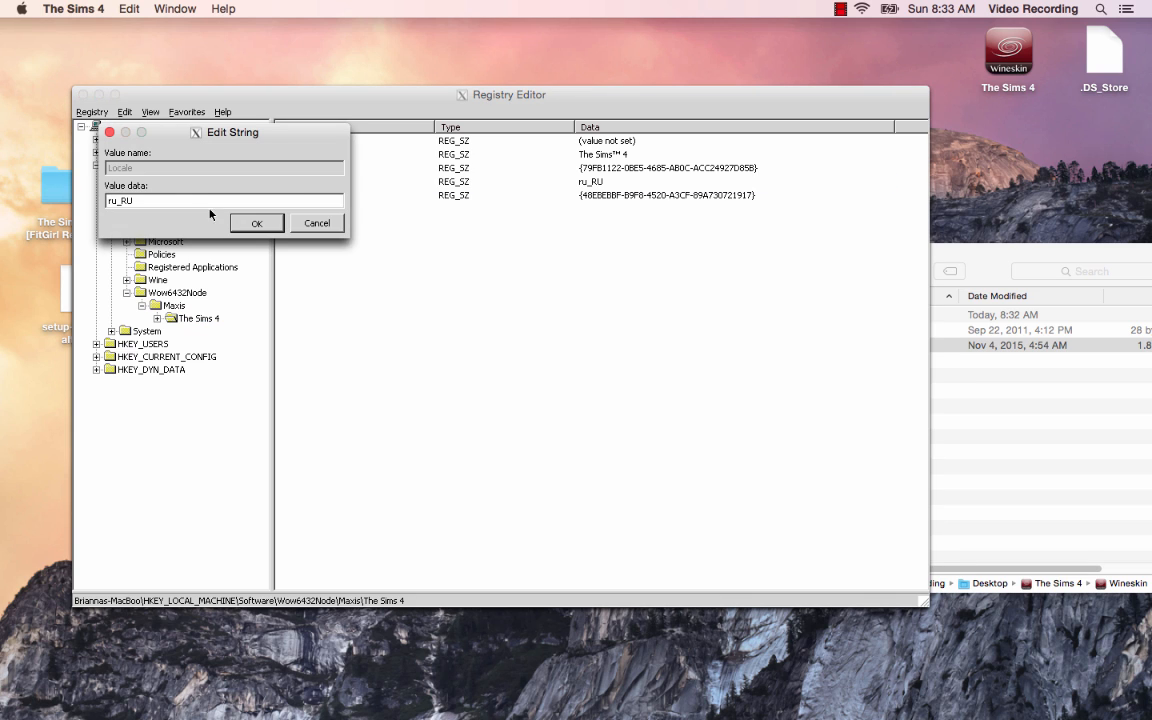
drag(175, 200, 49, 200)
text(en_US)
click(256, 229)
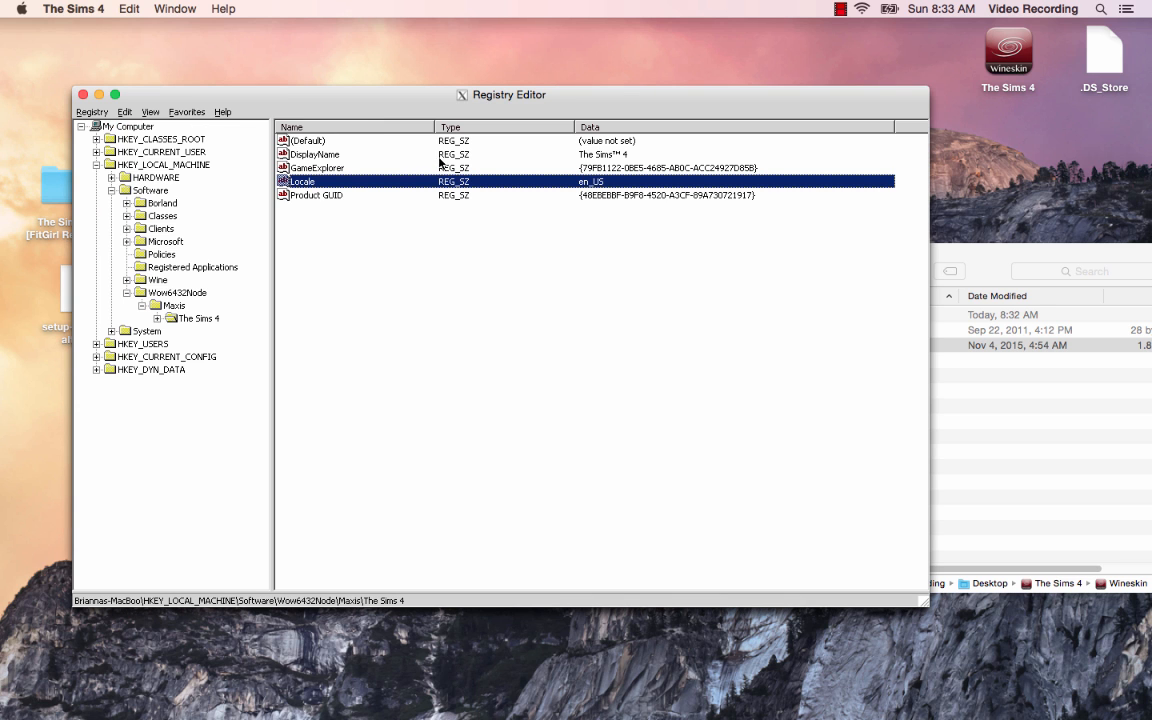
Close the Registry Editor and the Wineskin Advanced window
click(81, 96)
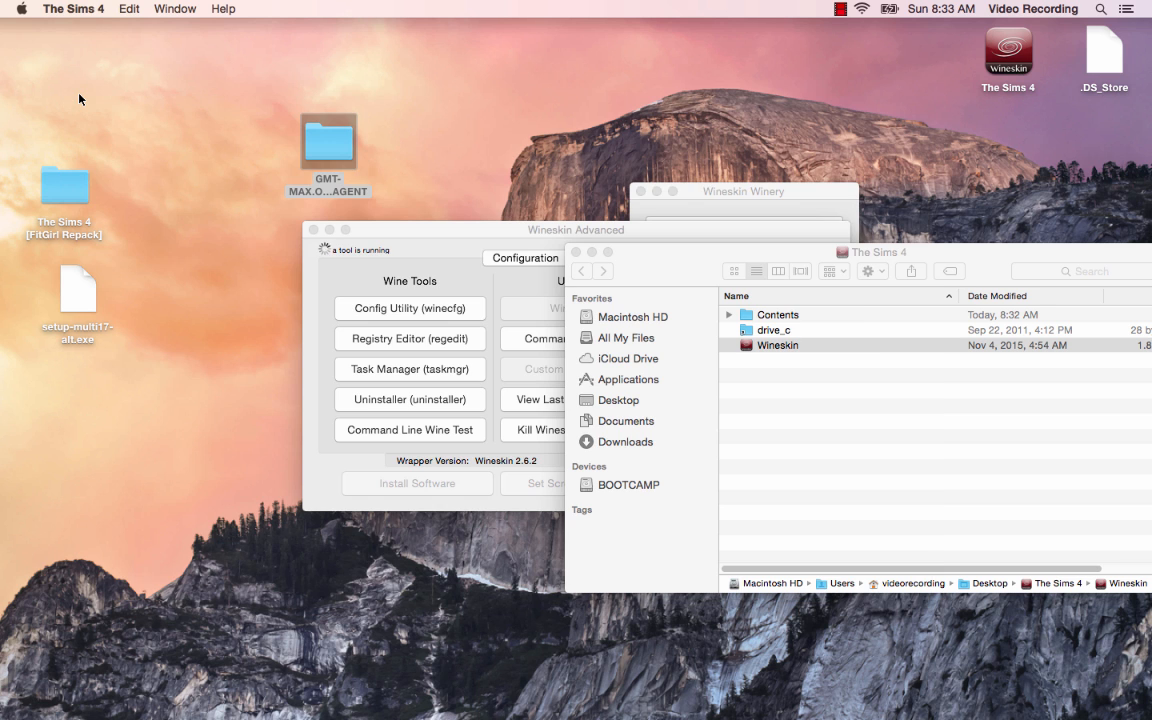
click(435, 234)
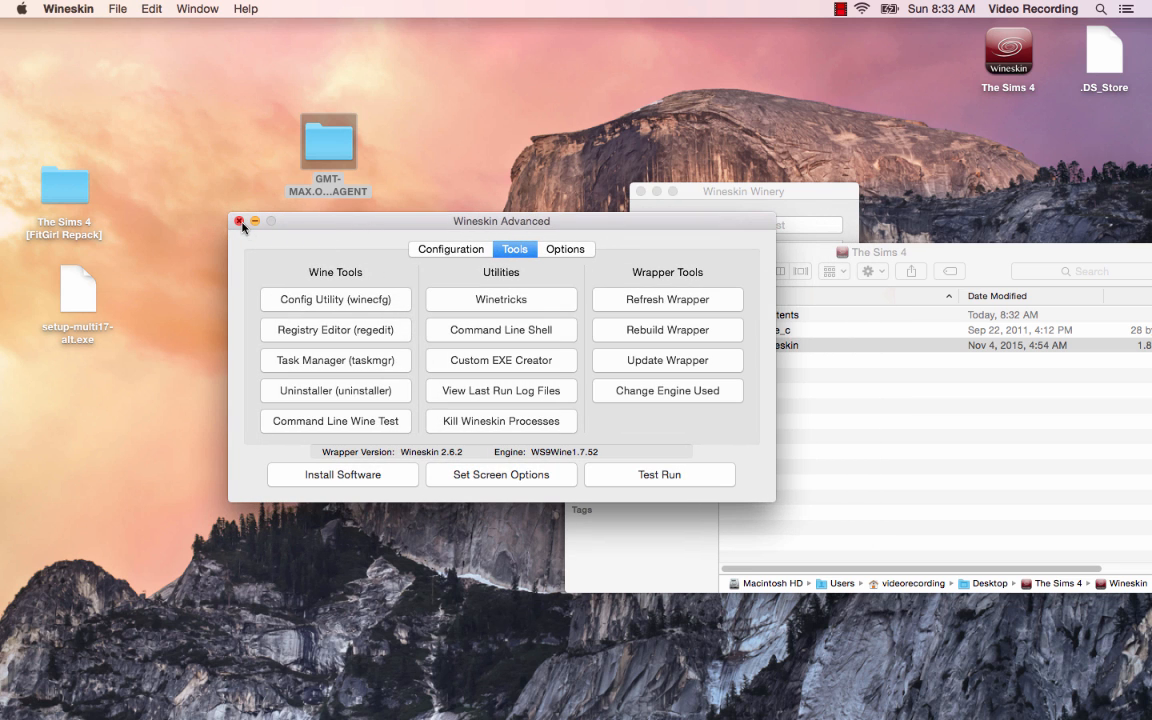
click(239, 226)
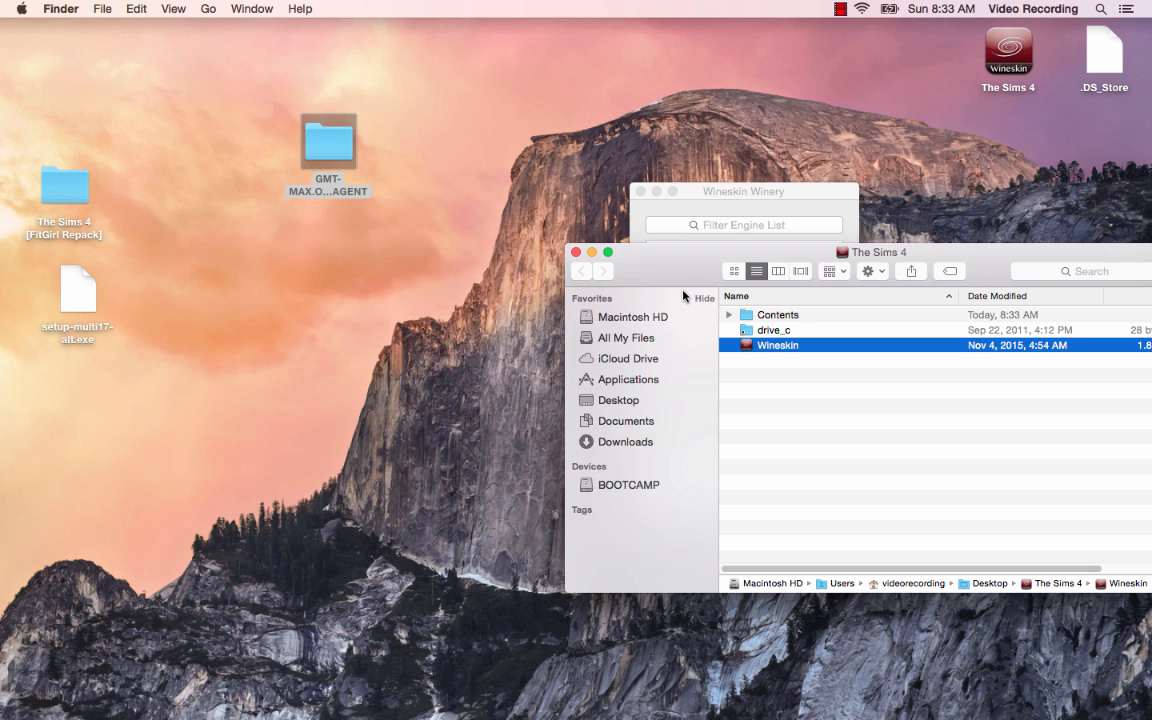
Open drive_c and its Program Files folder inside The Sims 4 wrapper and select the GMT-MAX.ORG folder
drag(614, 260, 302, 234)
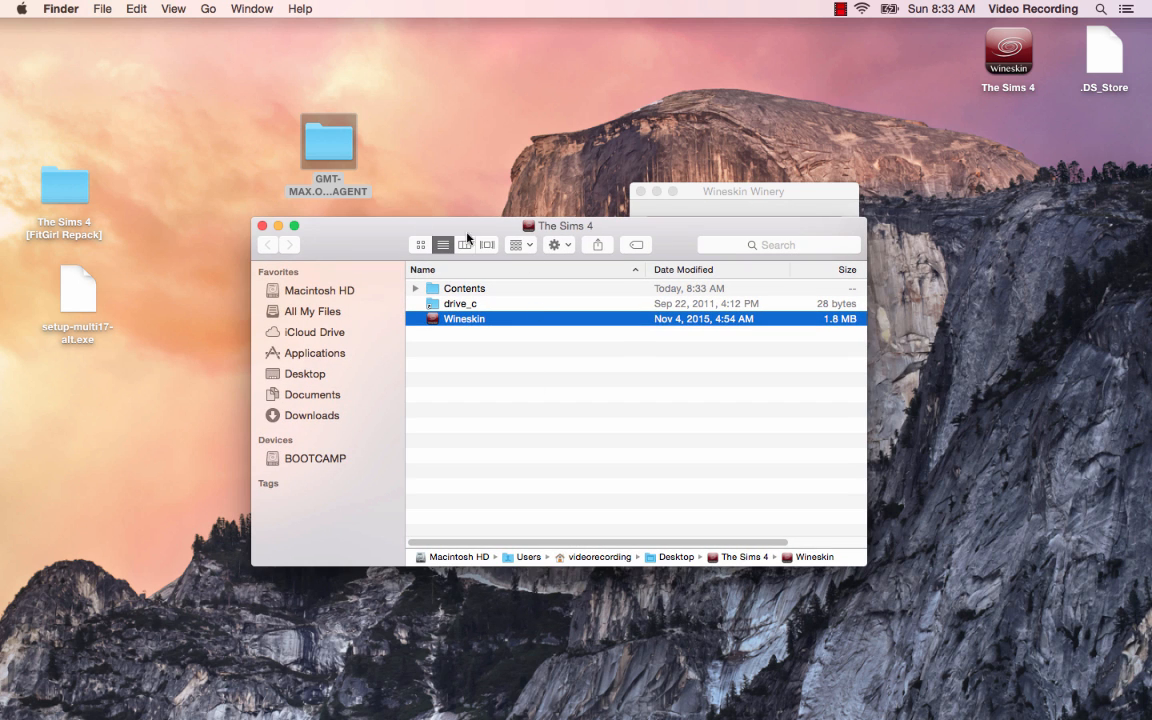
double_click(461, 307)
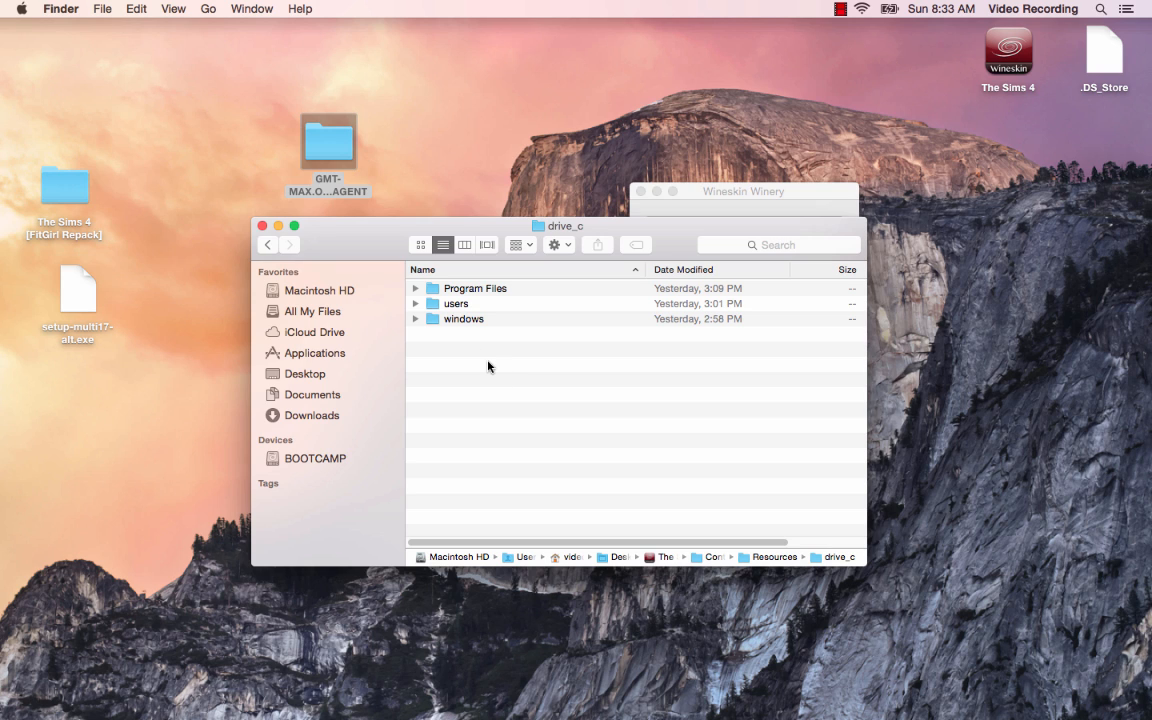
double_click(439, 292)
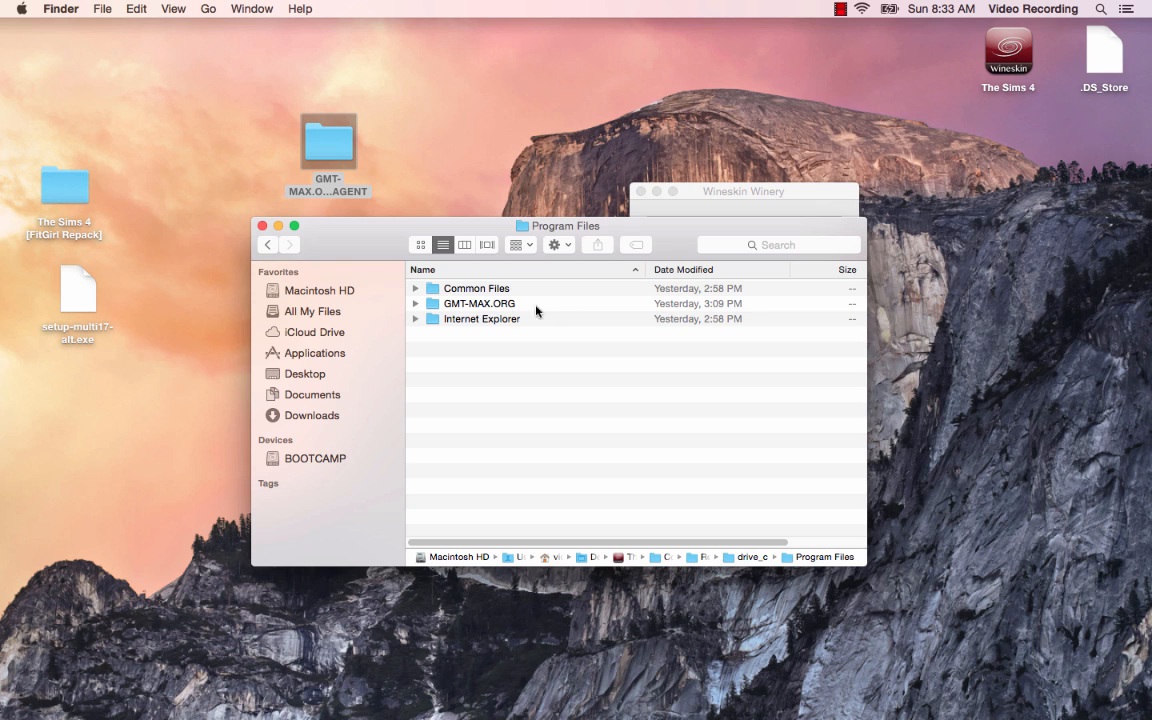
click(505, 308)
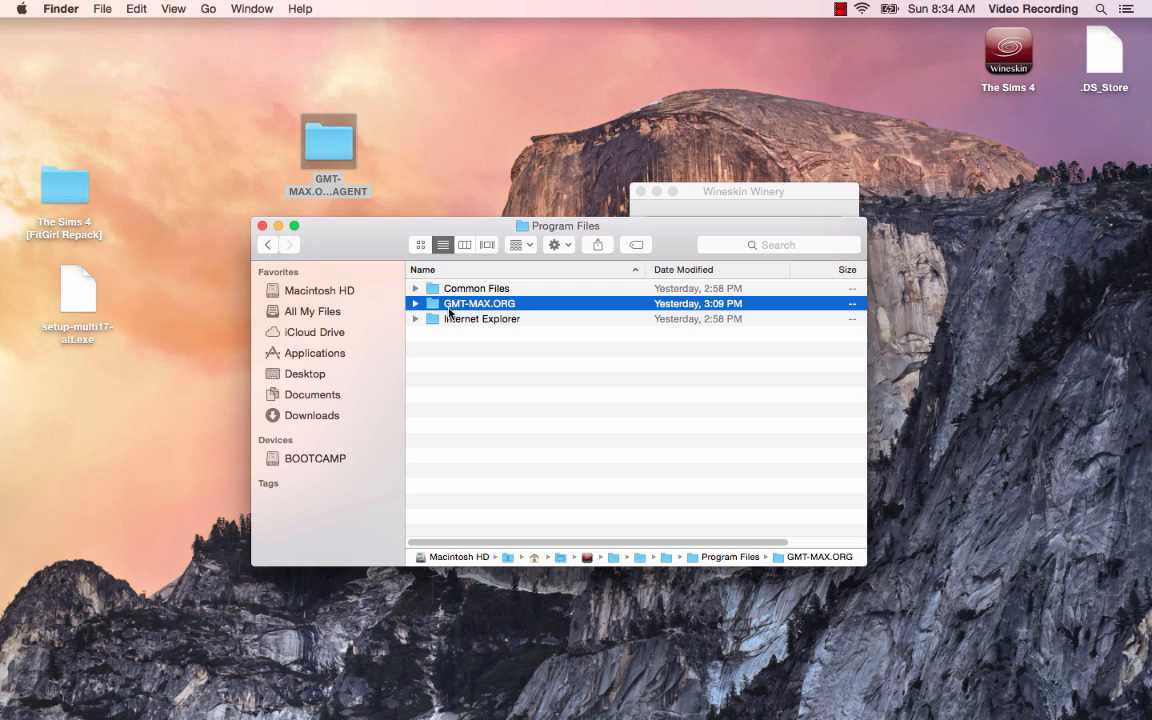
Check the contents of the GMT-MAX.ORG folder, return to Program Files and move its window out of the way
click(336, 183)
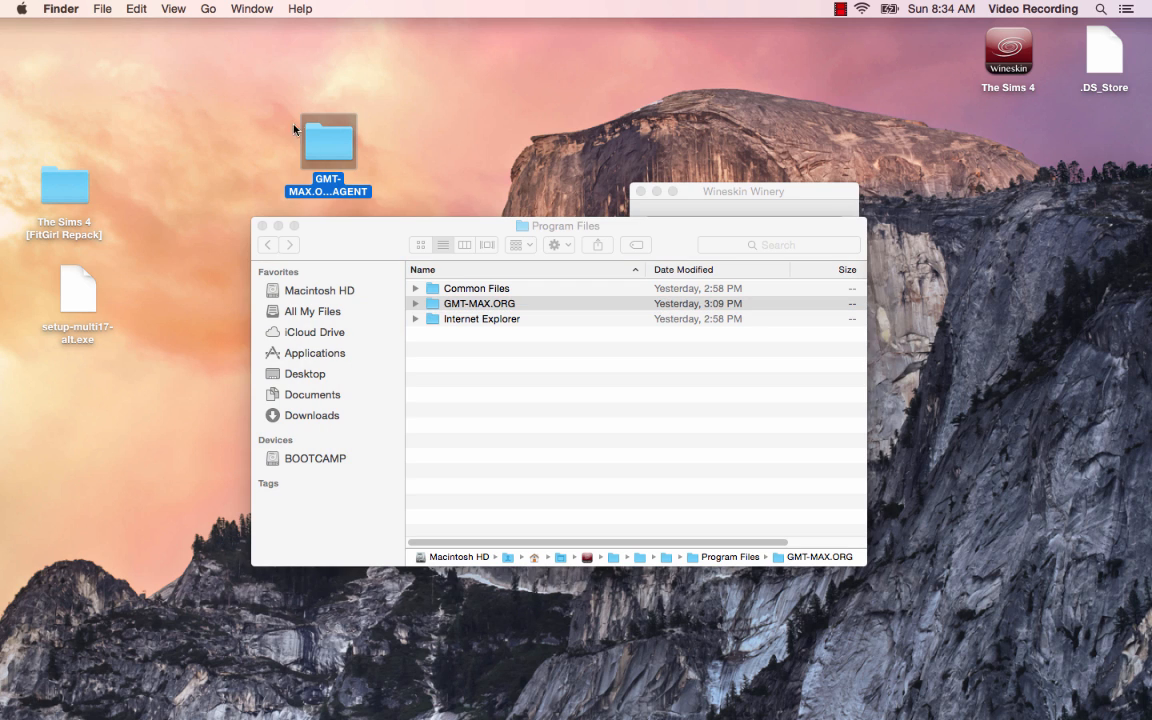
double_click(438, 305)
click(267, 245)
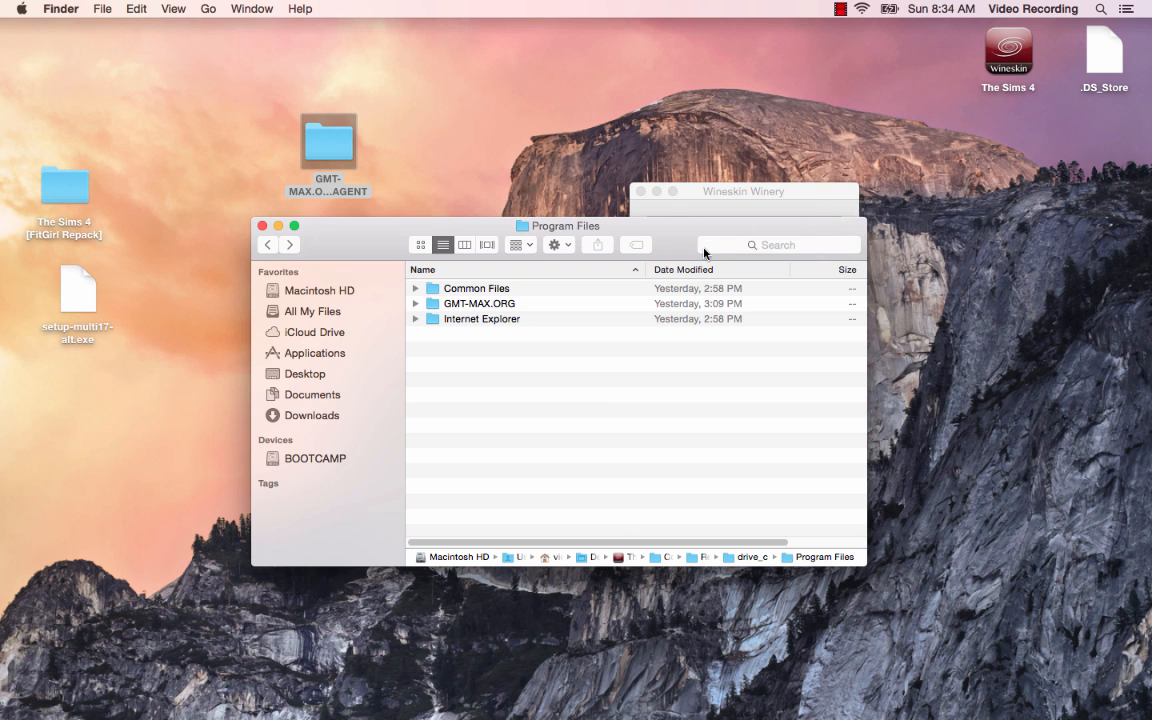
drag(382, 237, 286, 116)
mouse_move(752, 716)
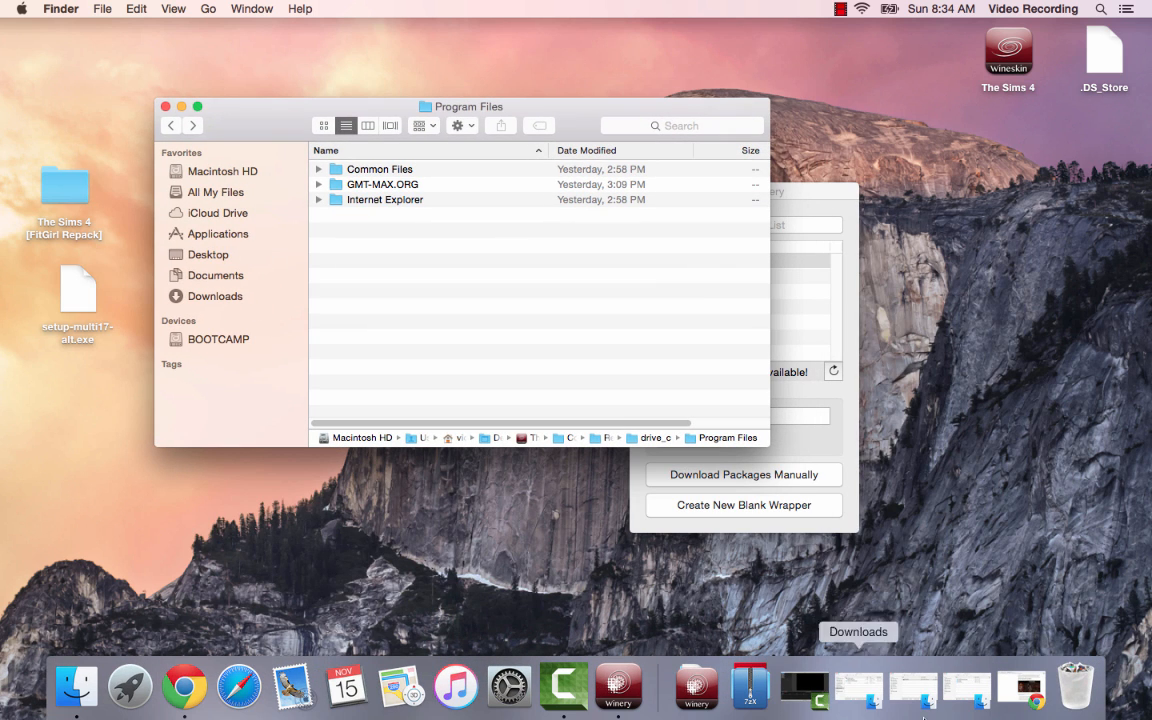
click(1074, 690)
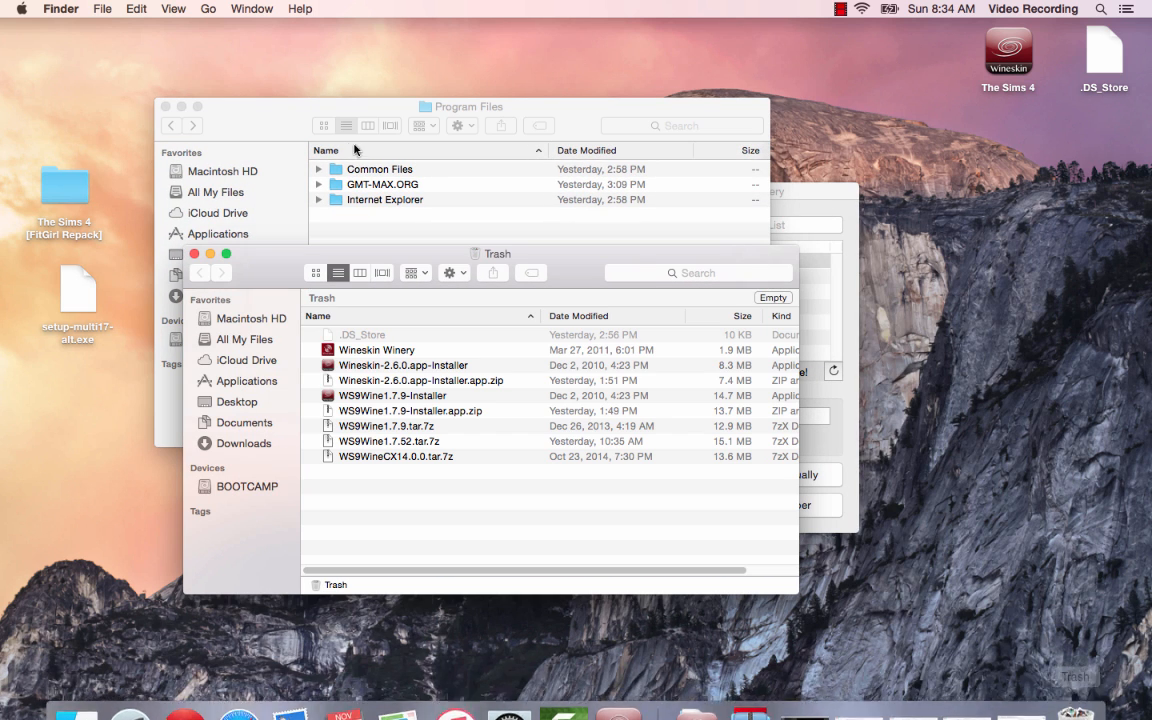
click(244, 422)
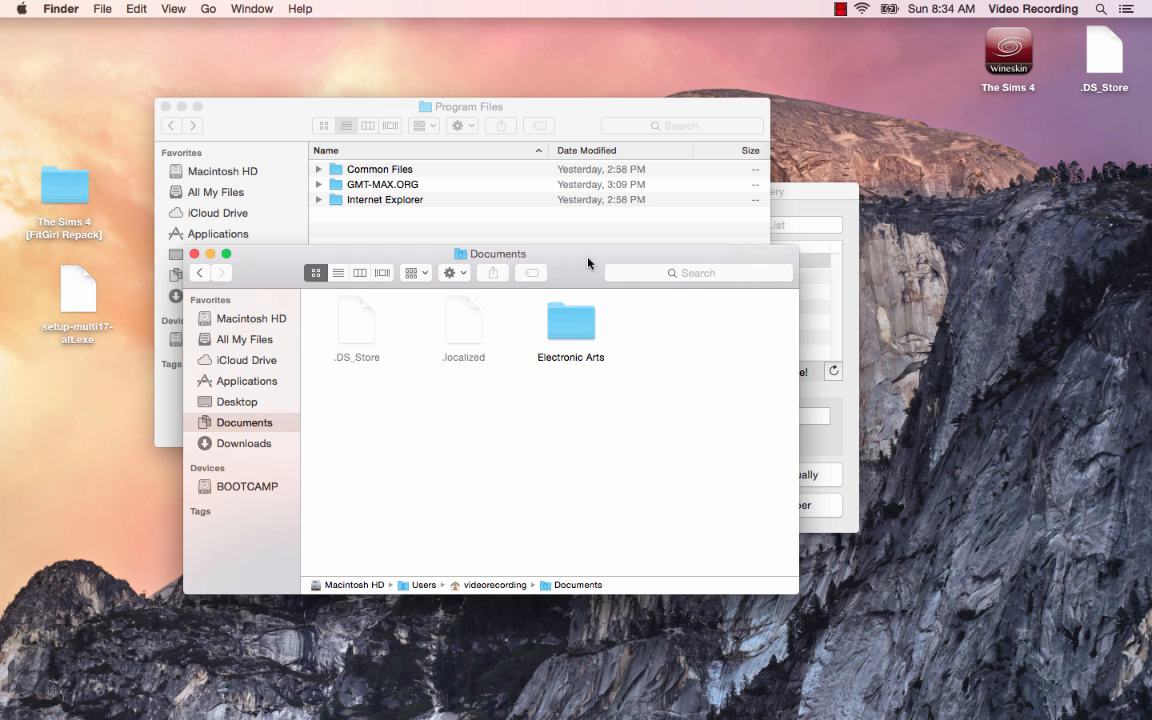
drag(588, 263, 943, 284)
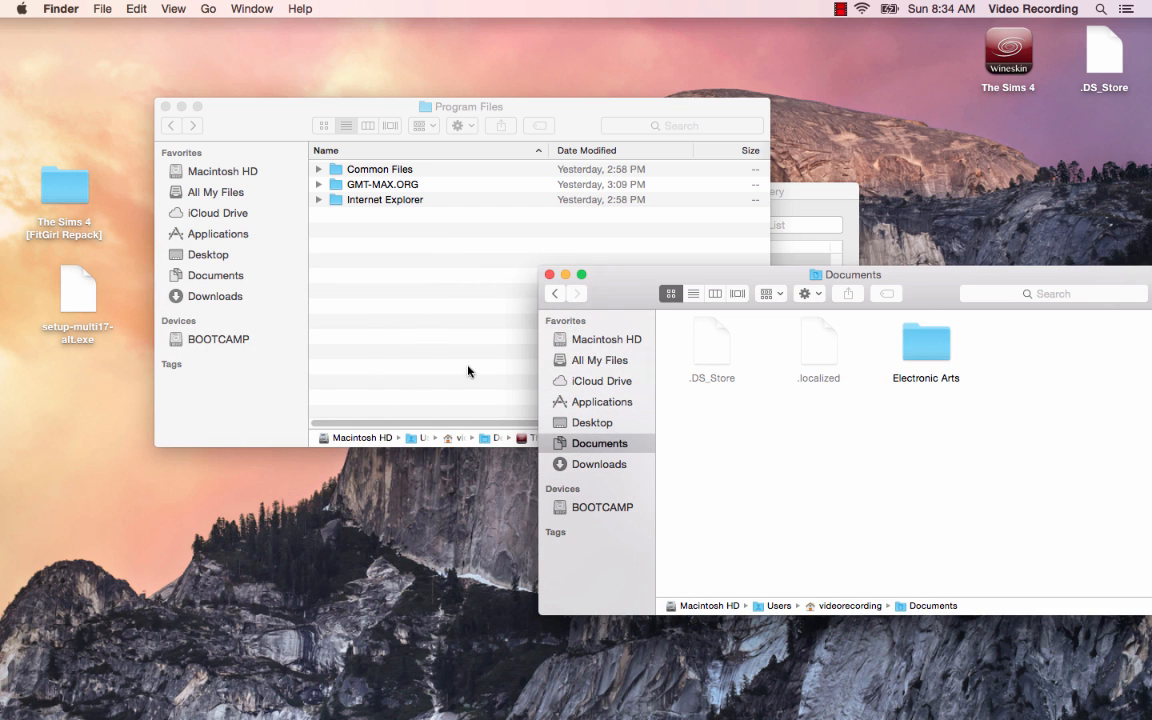
click(427, 135)
click(193, 127)
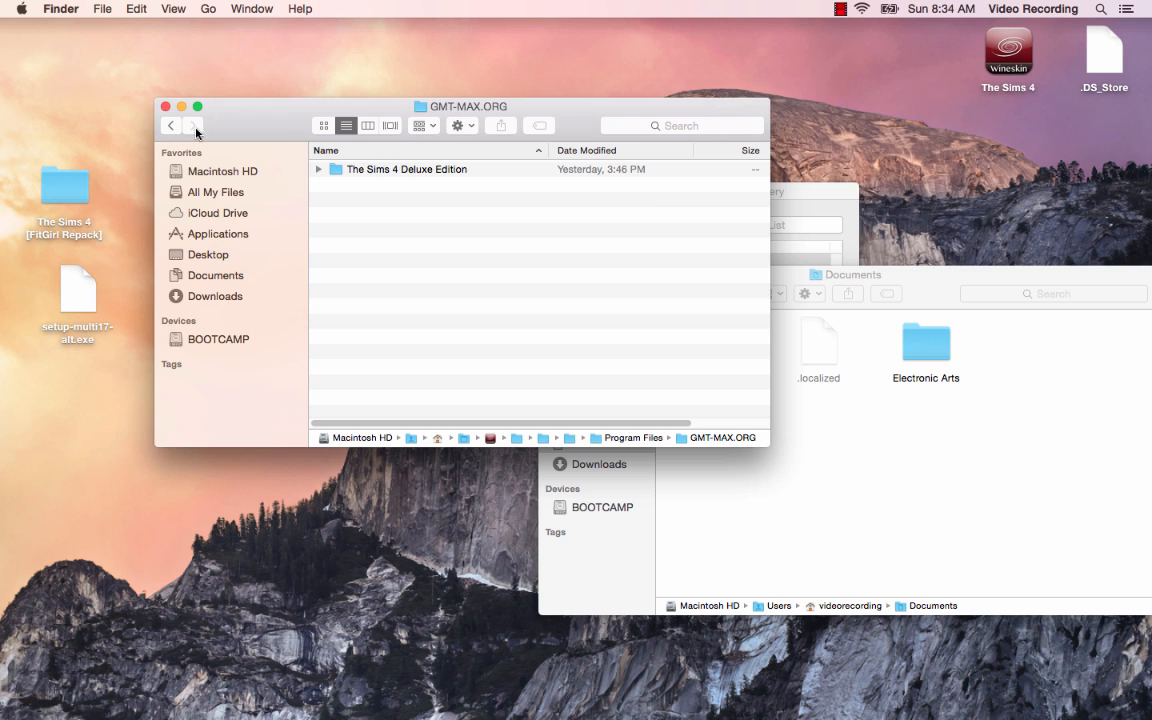
right_click(374, 170)
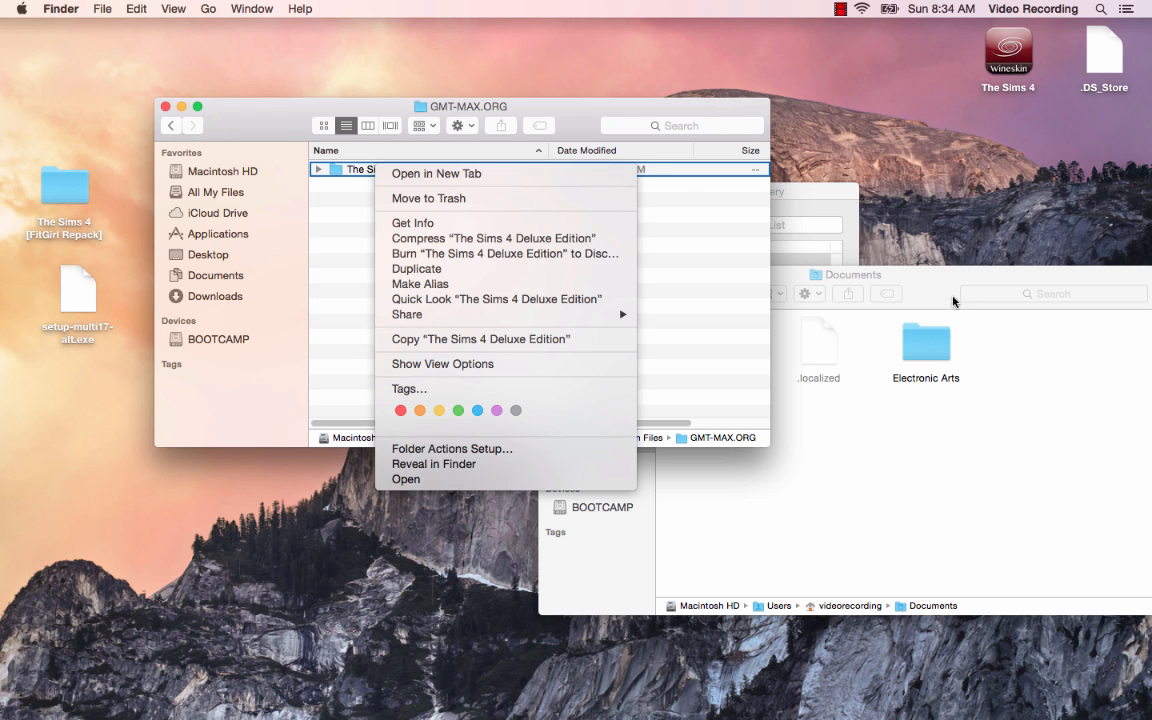
click(858, 274)
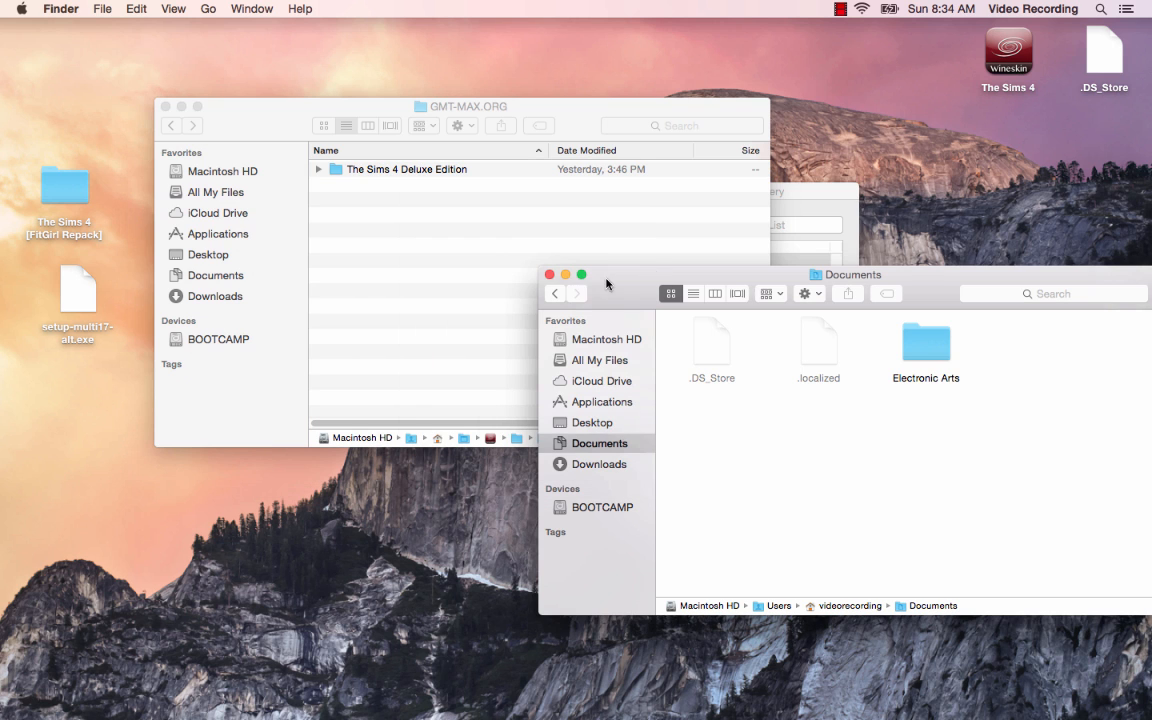
click(549, 275)
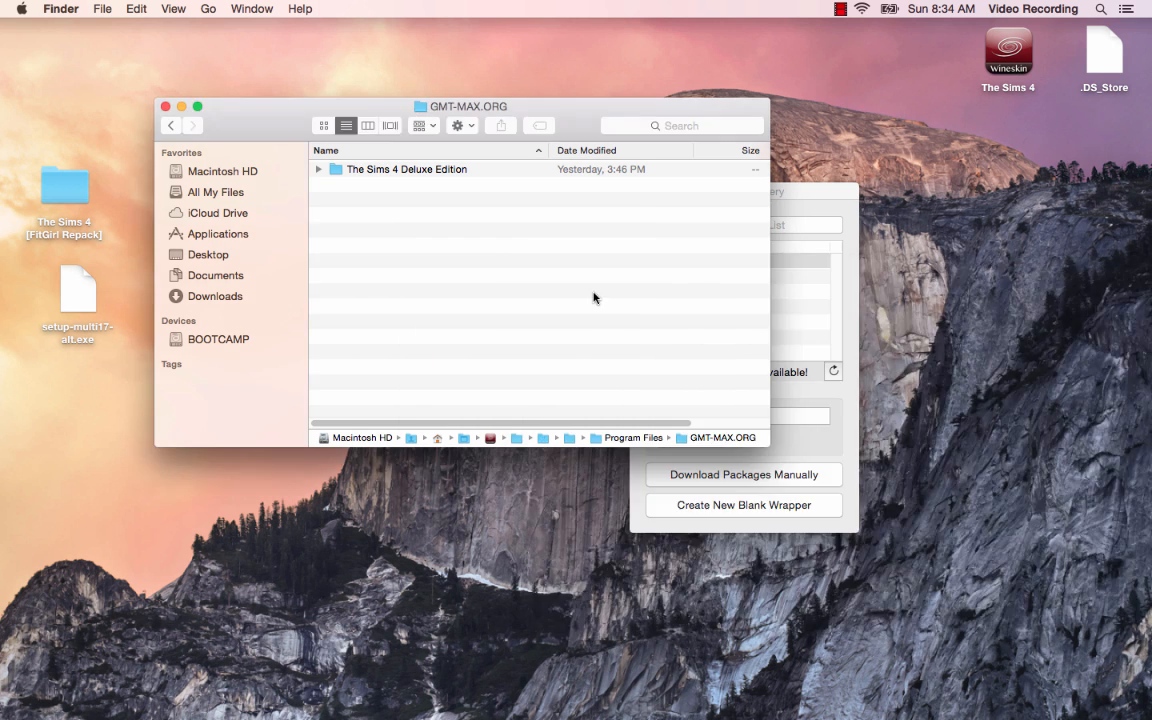
click(171, 126)
click(195, 126)
click(171, 126)
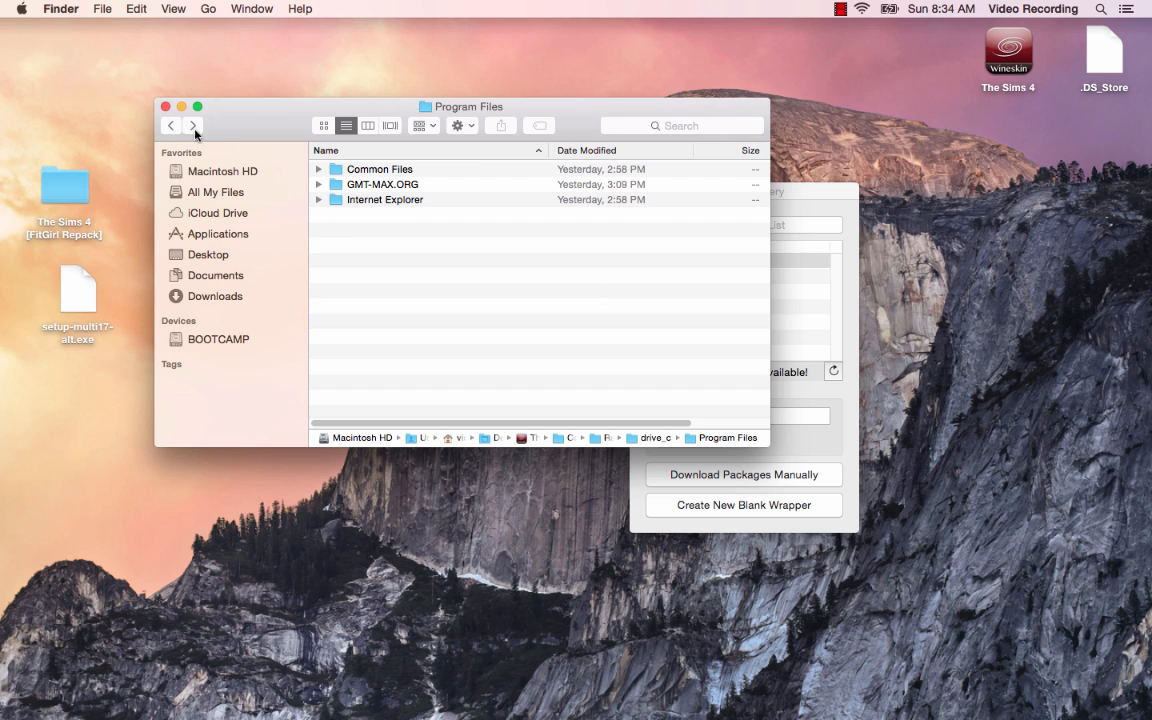
click(371, 189)
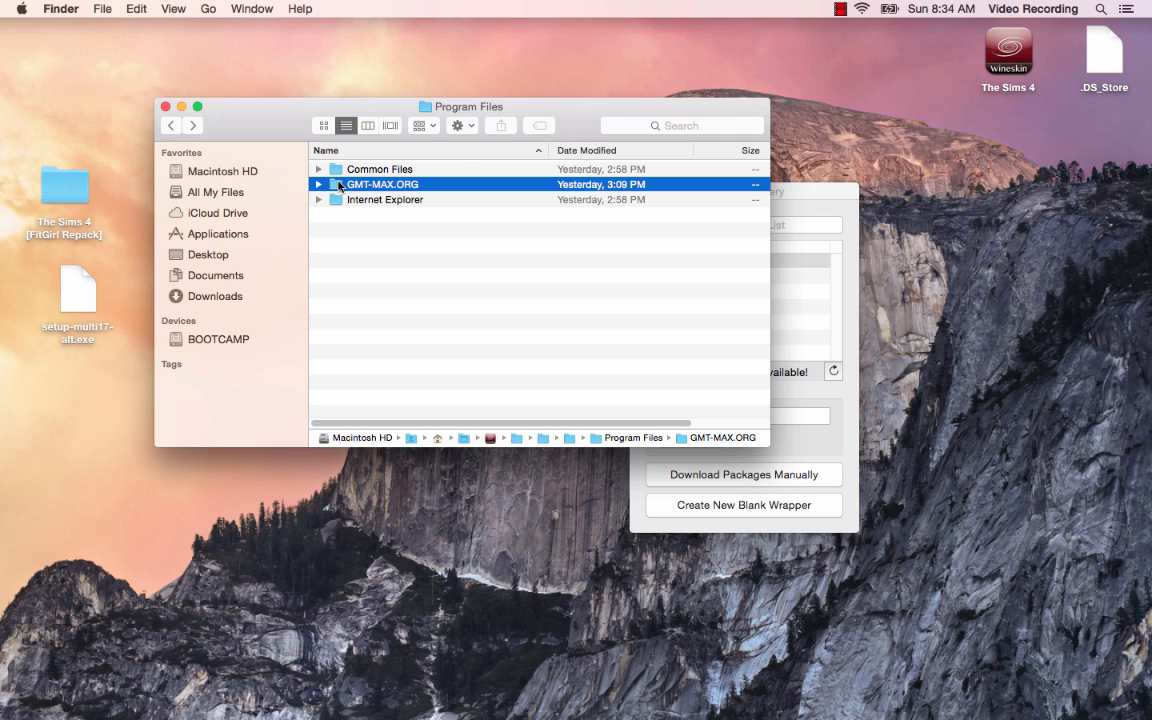
double_click(339, 185)
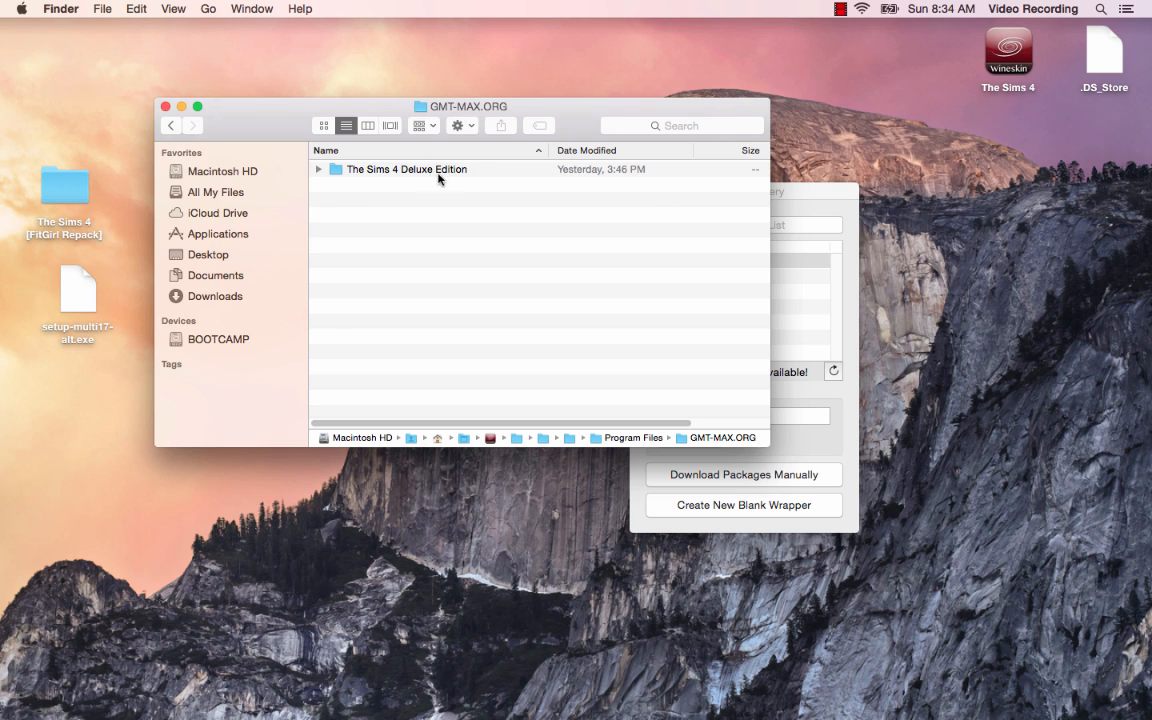
right_click(356, 172)
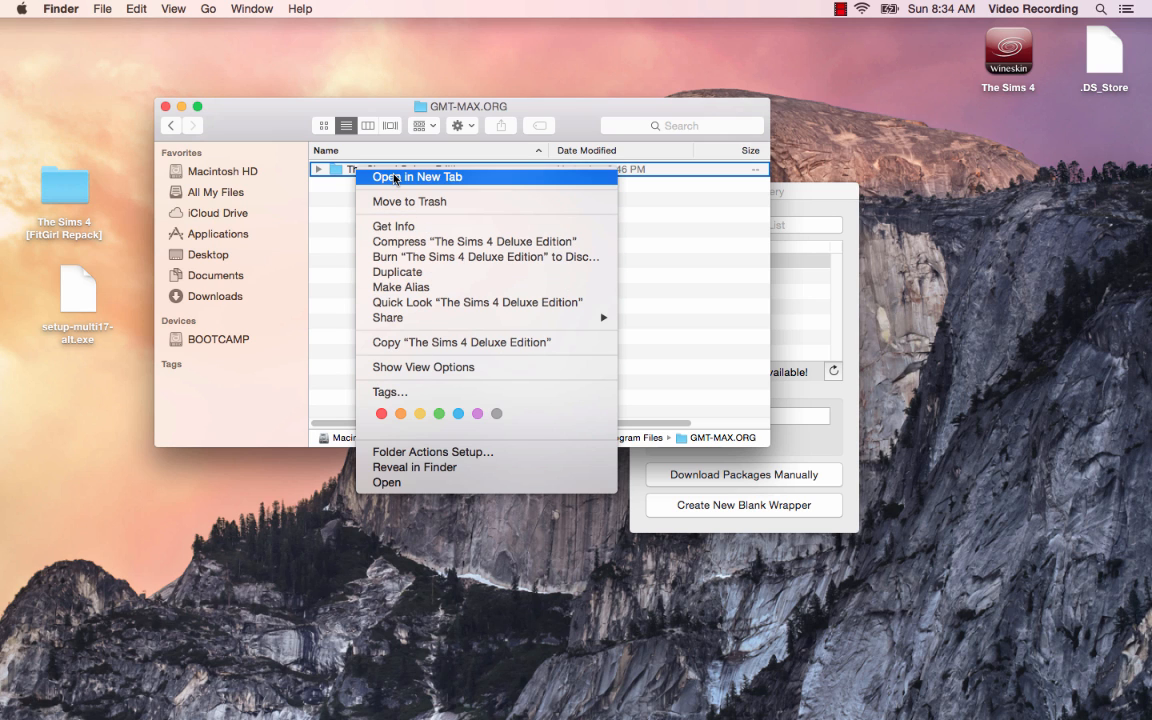
click(486, 178)
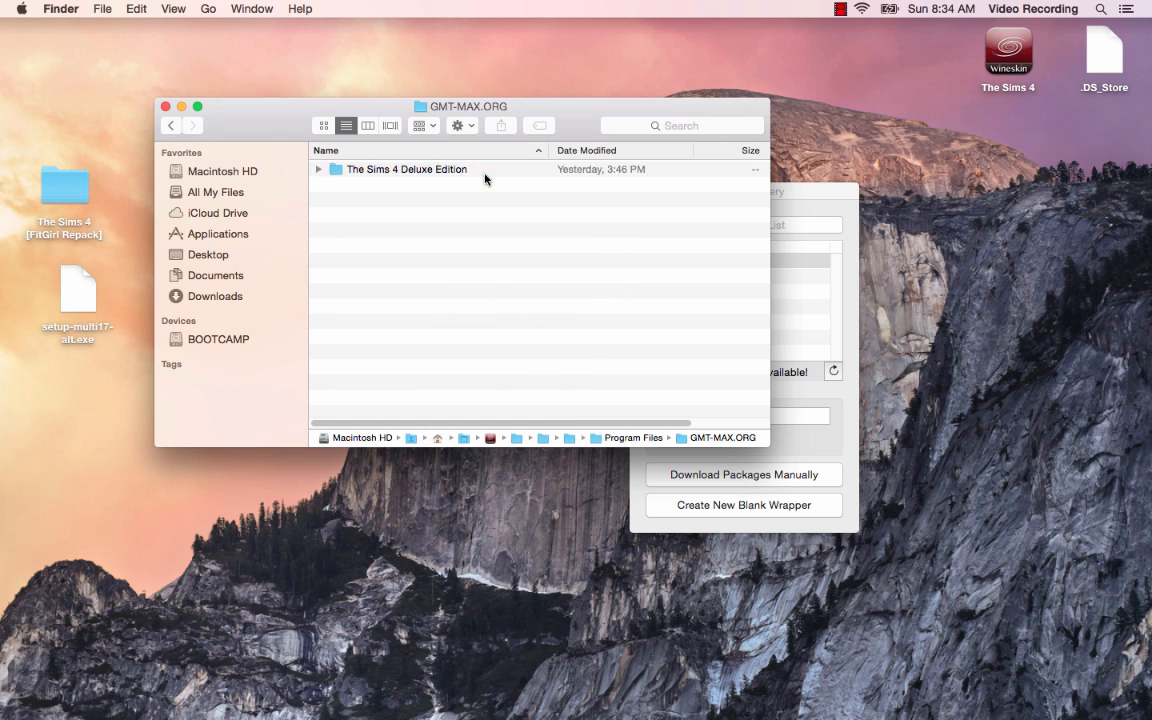
drag(525, 158, 849, 167)
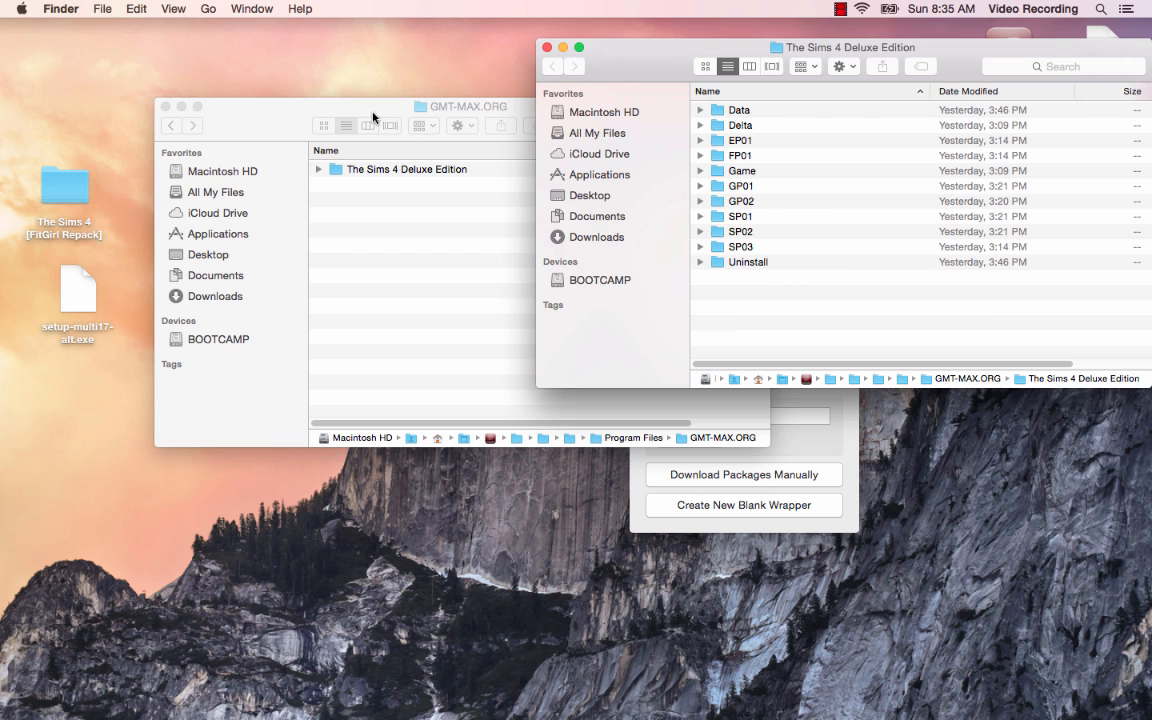
drag(392, 110, 350, 105)
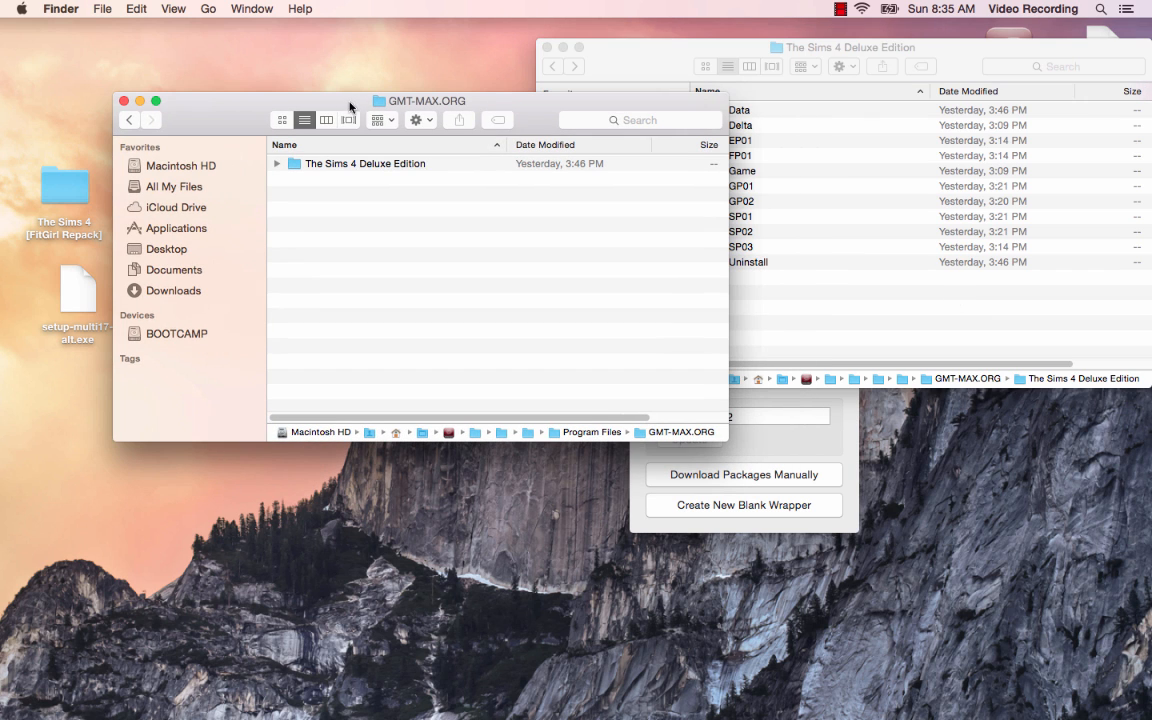
click(645, 76)
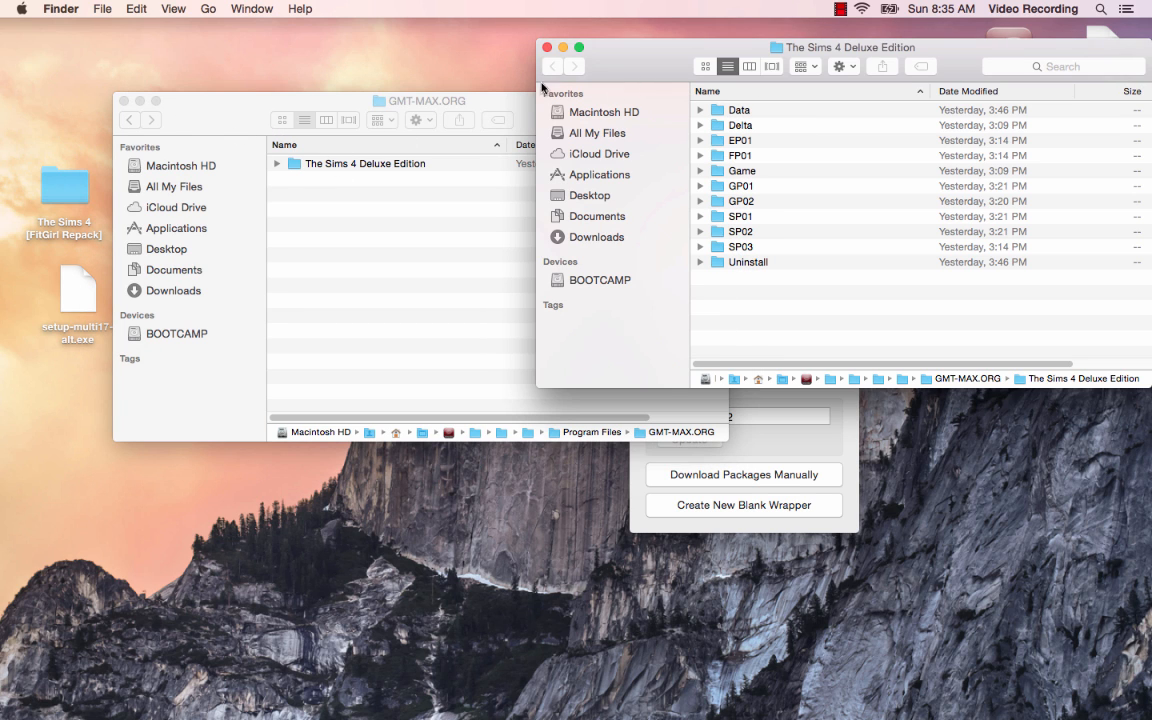
click(129, 120)
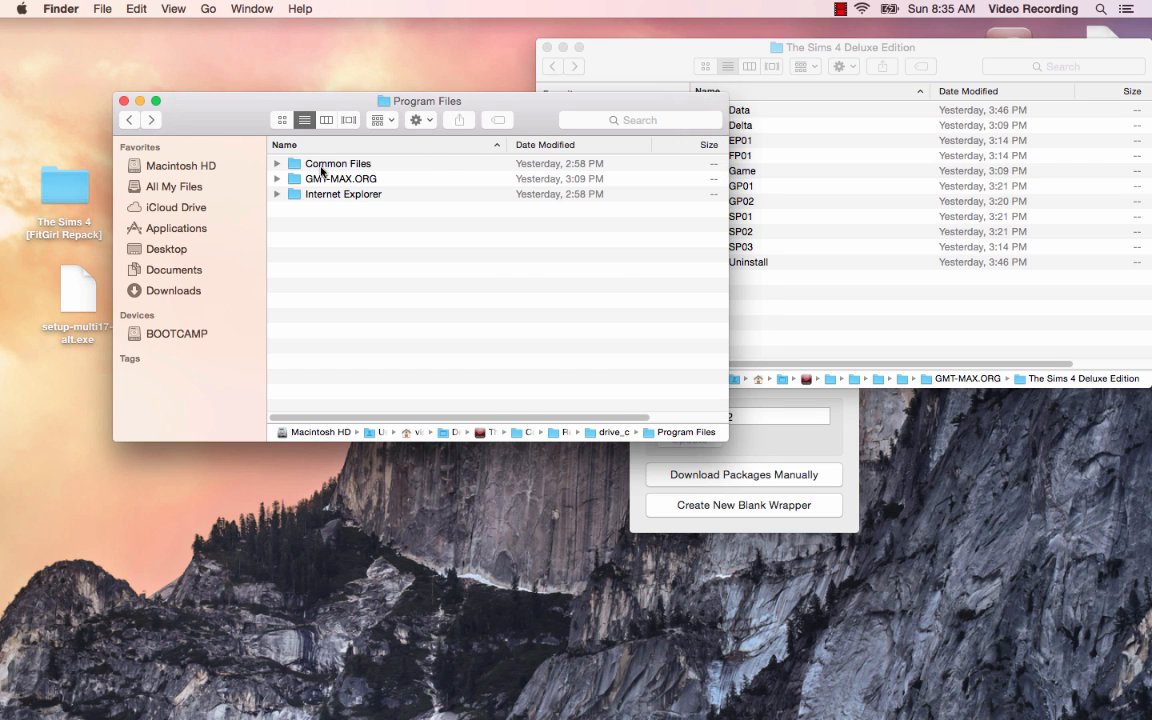
double_click(345, 178)
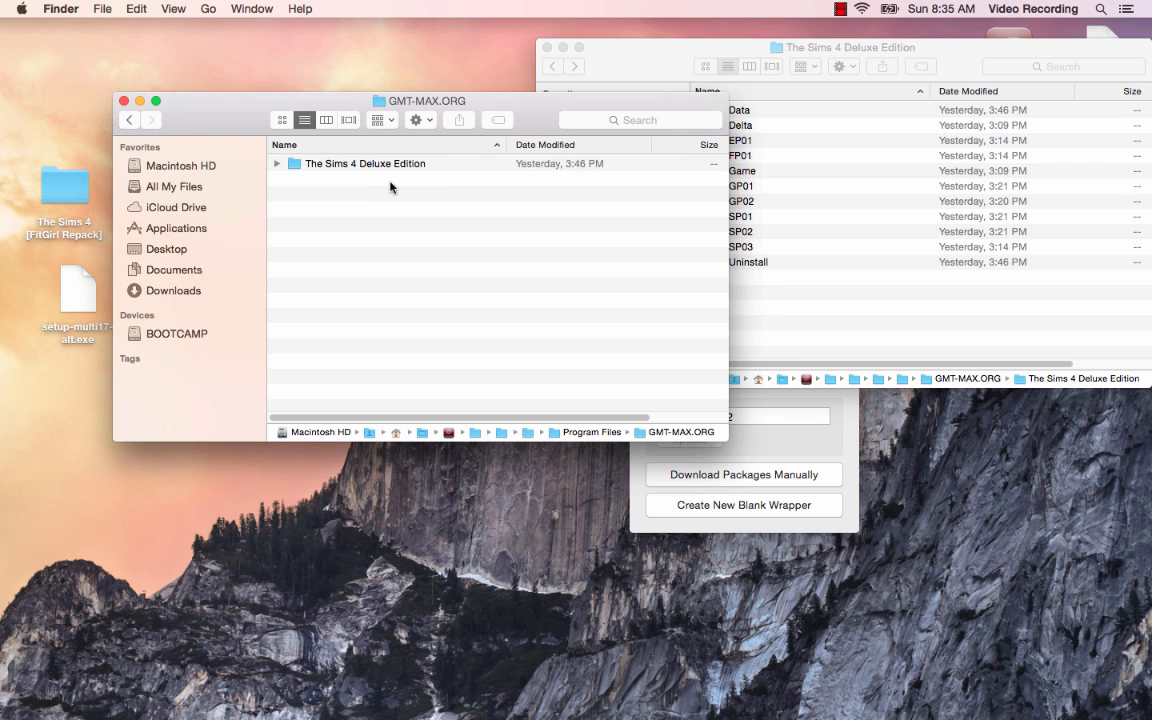
click(130, 120)
click(600, 48)
click(547, 47)
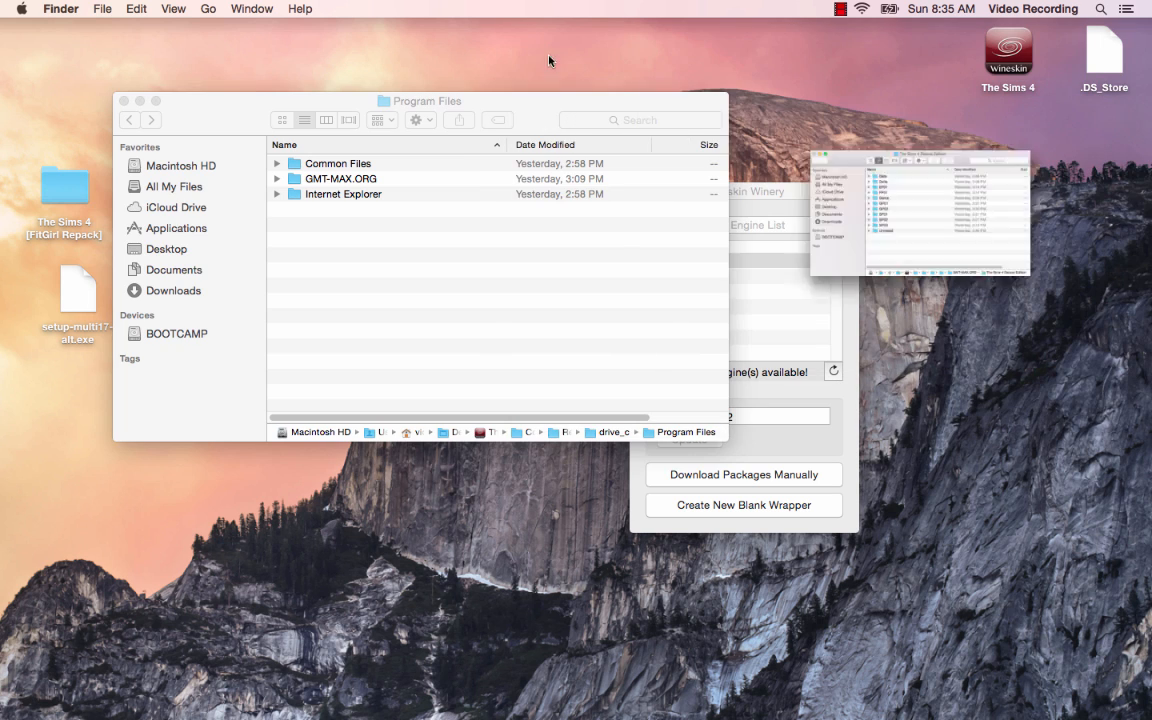
Shrink the Program Files window and check the folders one level up in drive_c
click(128, 122)
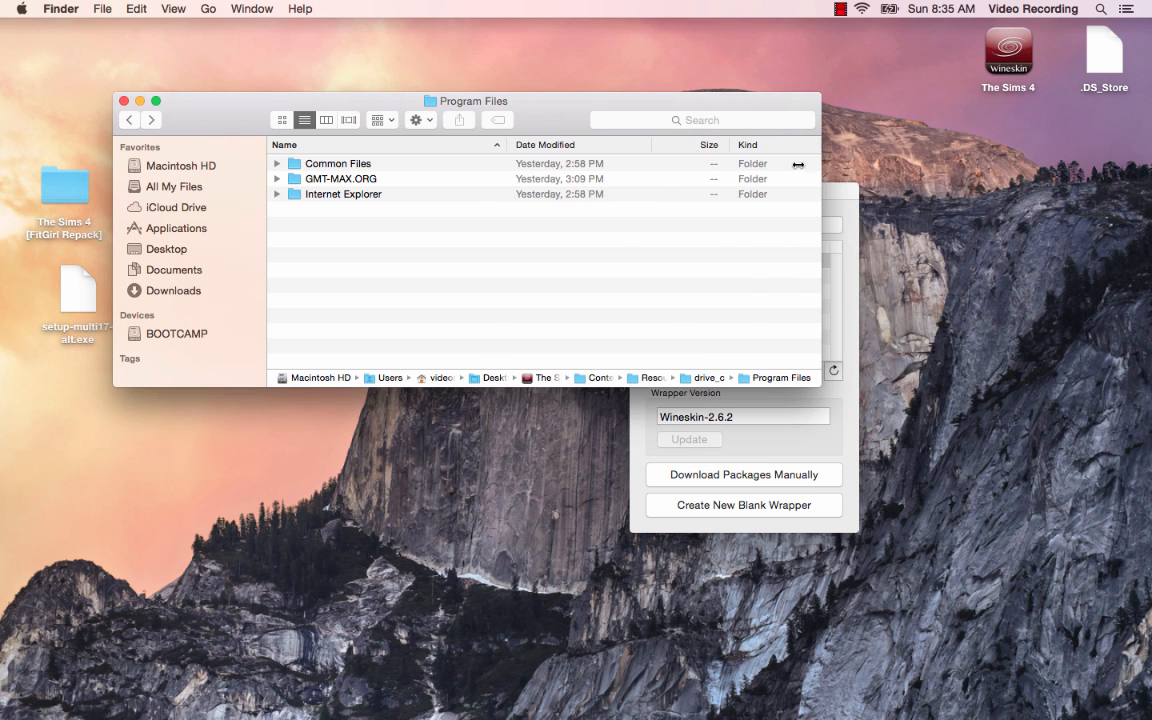
drag(683, 193, 683, 193)
click(130, 121)
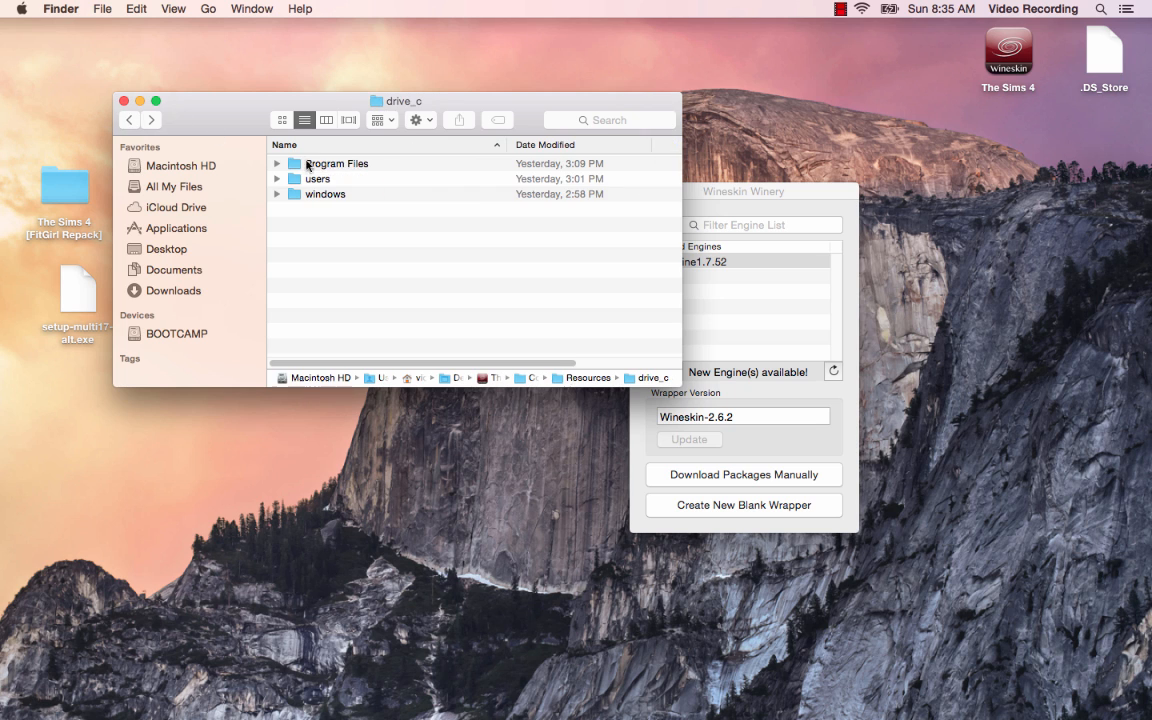
right_click(320, 162)
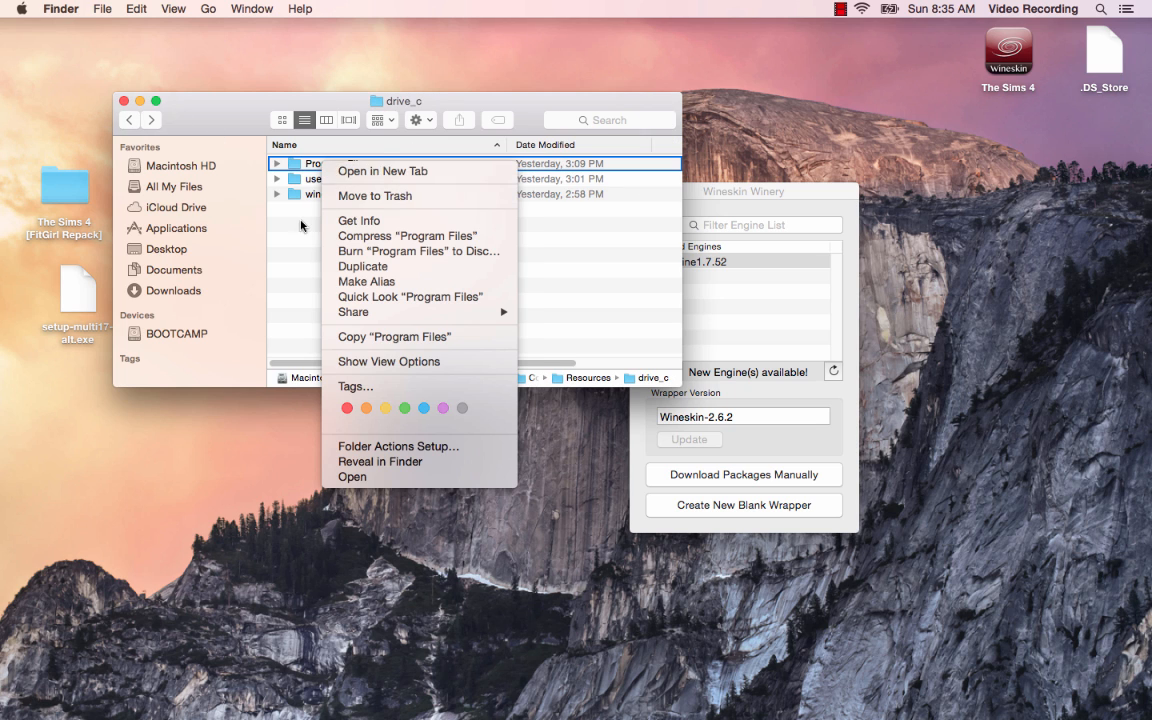
click(270, 200)
double_click(311, 162)
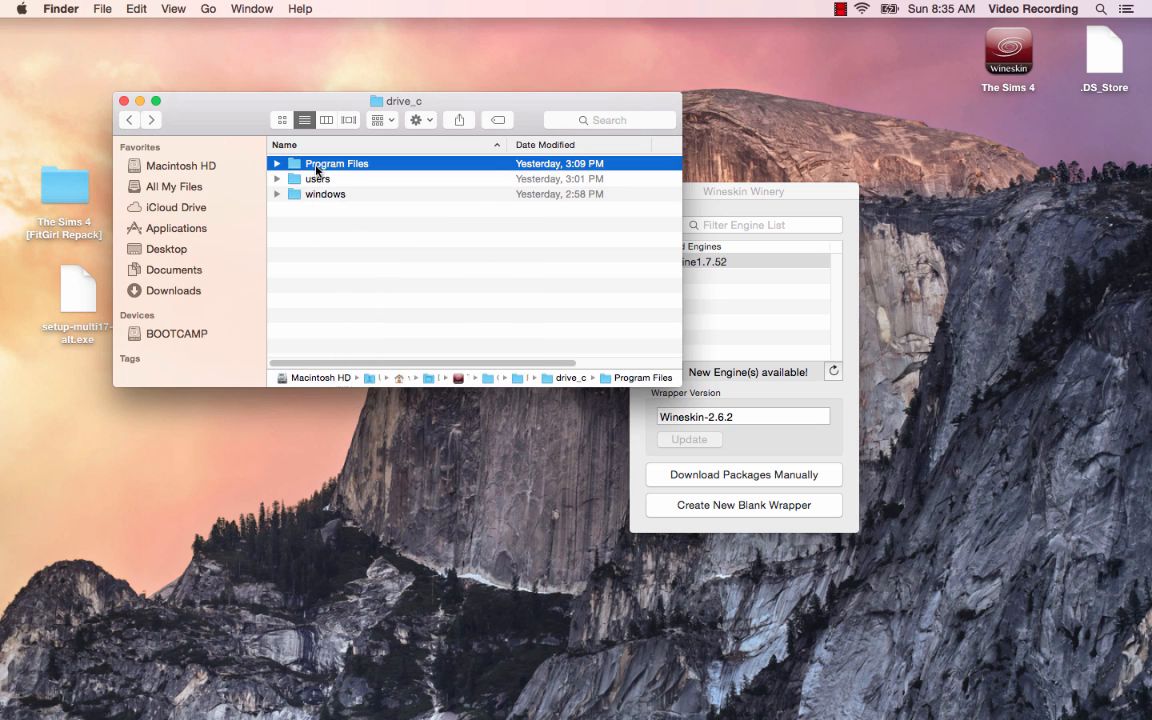
click(131, 121)
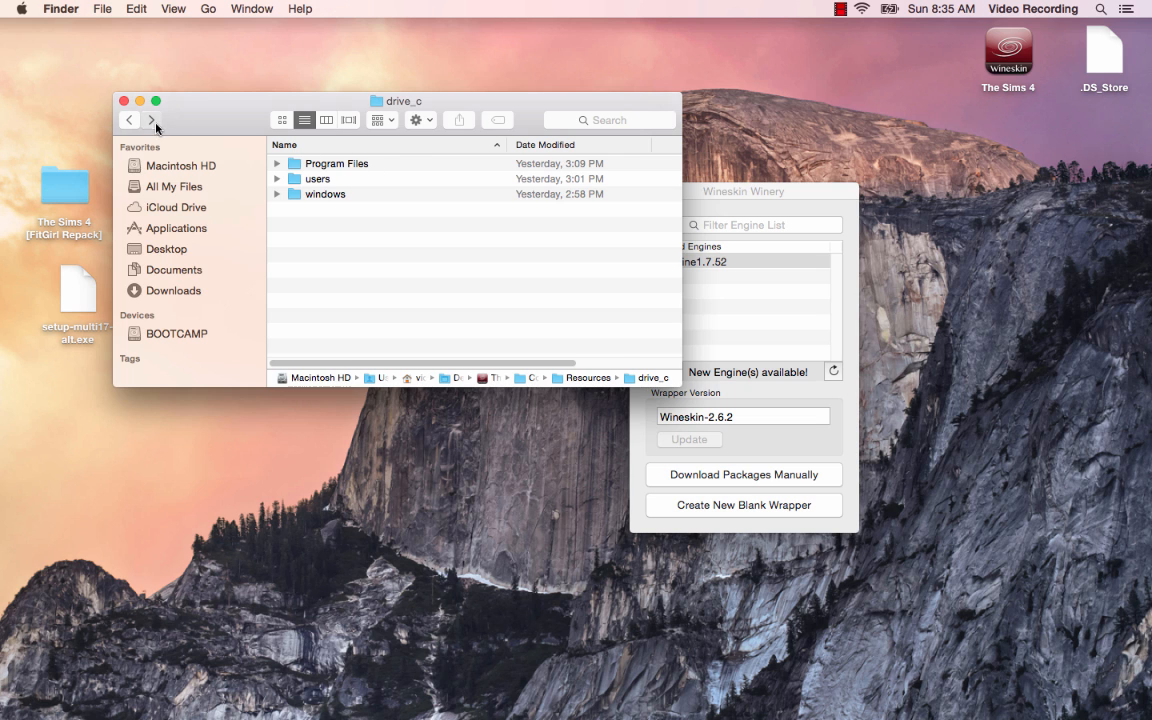
Return to Program Files and open its GMT-MAX.ORG folder in a separate window alongside
click(151, 121)
right_click(344, 182)
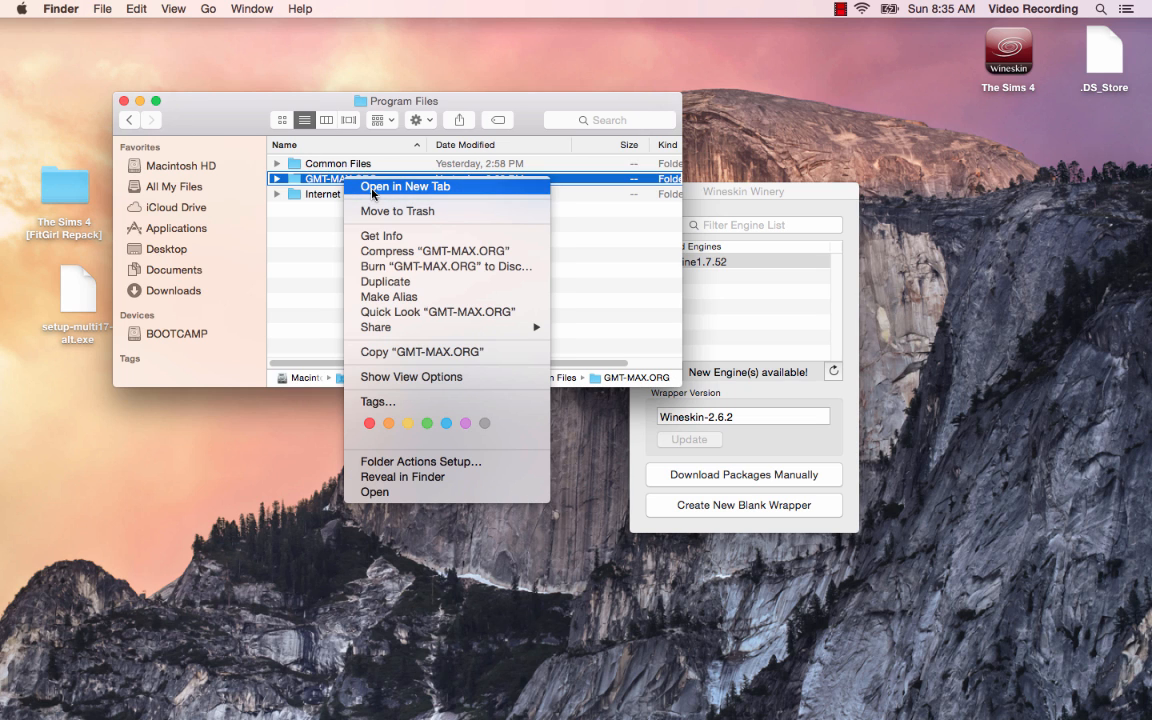
click(374, 188)
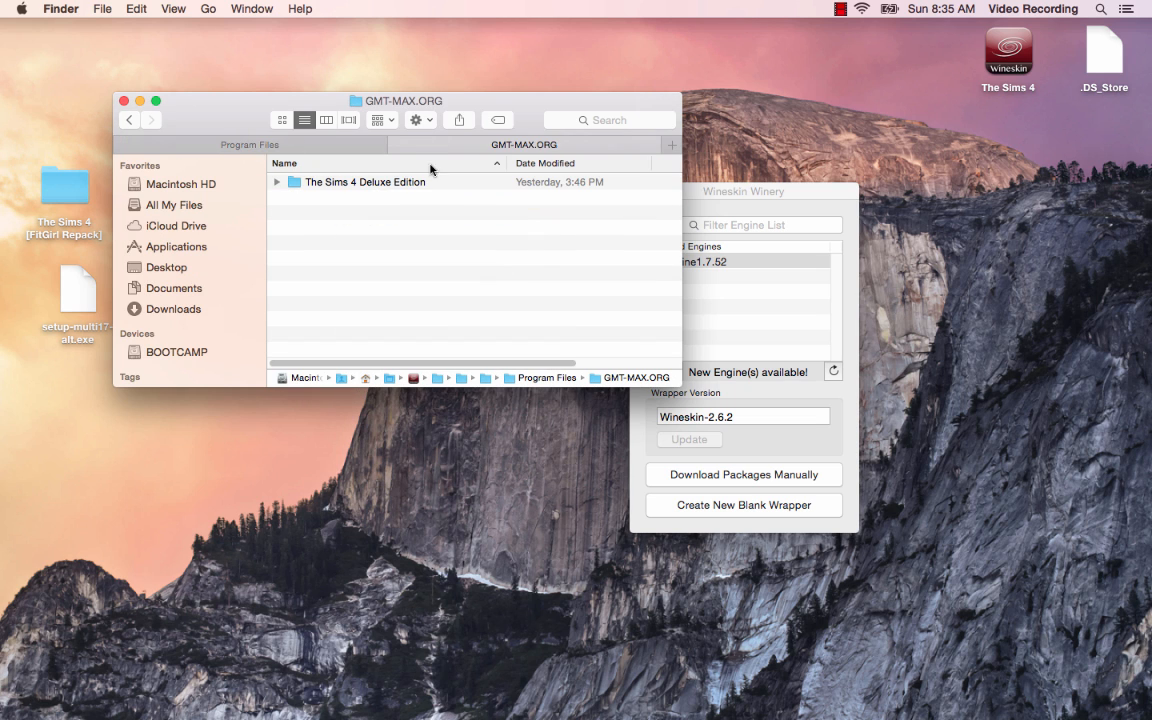
drag(485, 140, 944, 199)
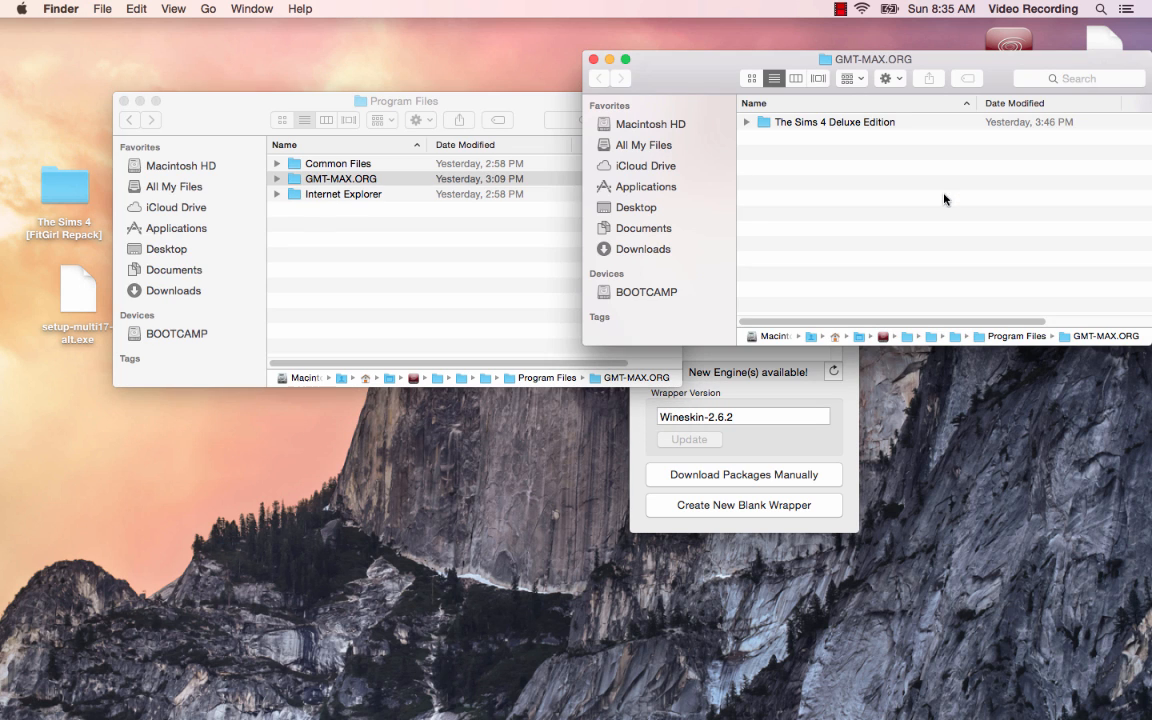
Move The Sims 4 Deluxe Edition folder from GMT-MAX.ORG into Program Files and select the GMT-MAX.ORG folder there
mouse_move(108, 716)
drag(855, 127, 434, 260)
click(1023, 141)
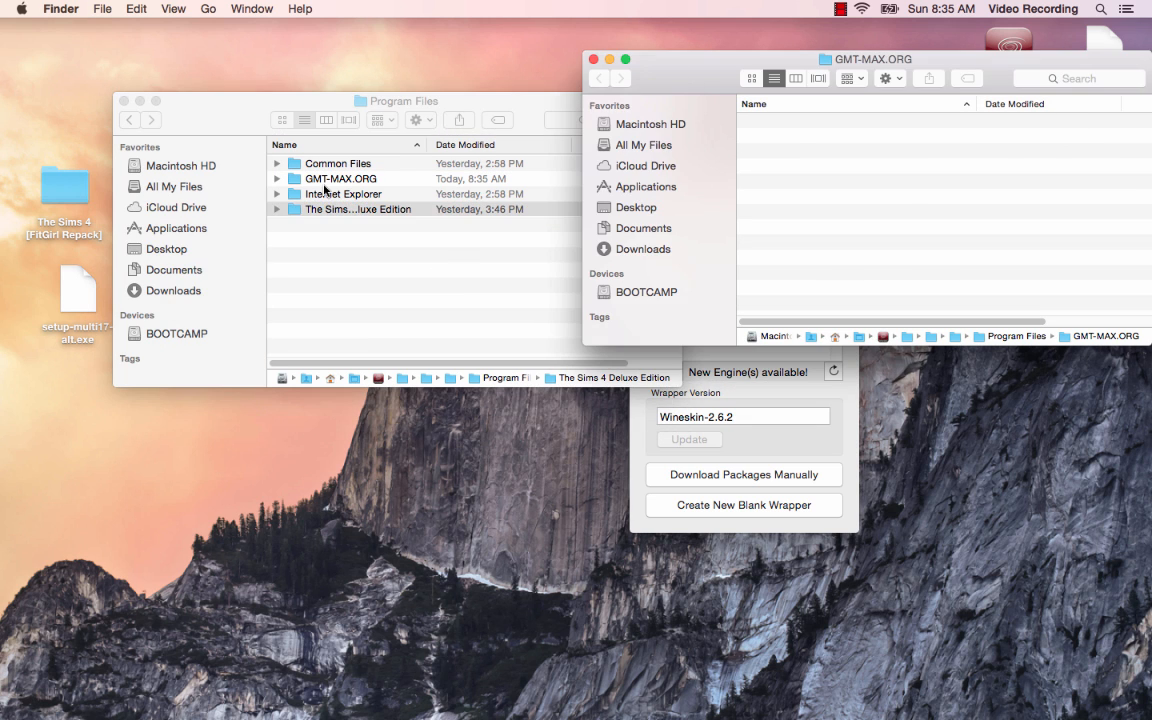
click(346, 182)
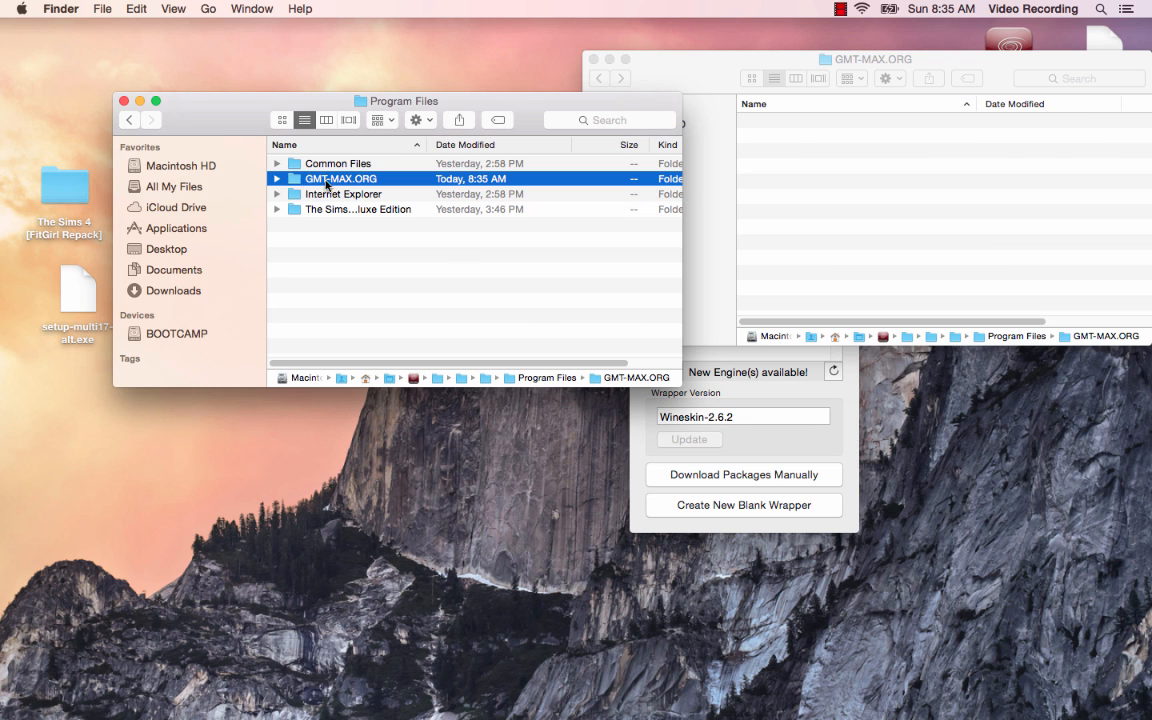
Close the separate GMT-MAX.ORG window, check that folder's contents in the remaining window and return to Program Files
click(811, 181)
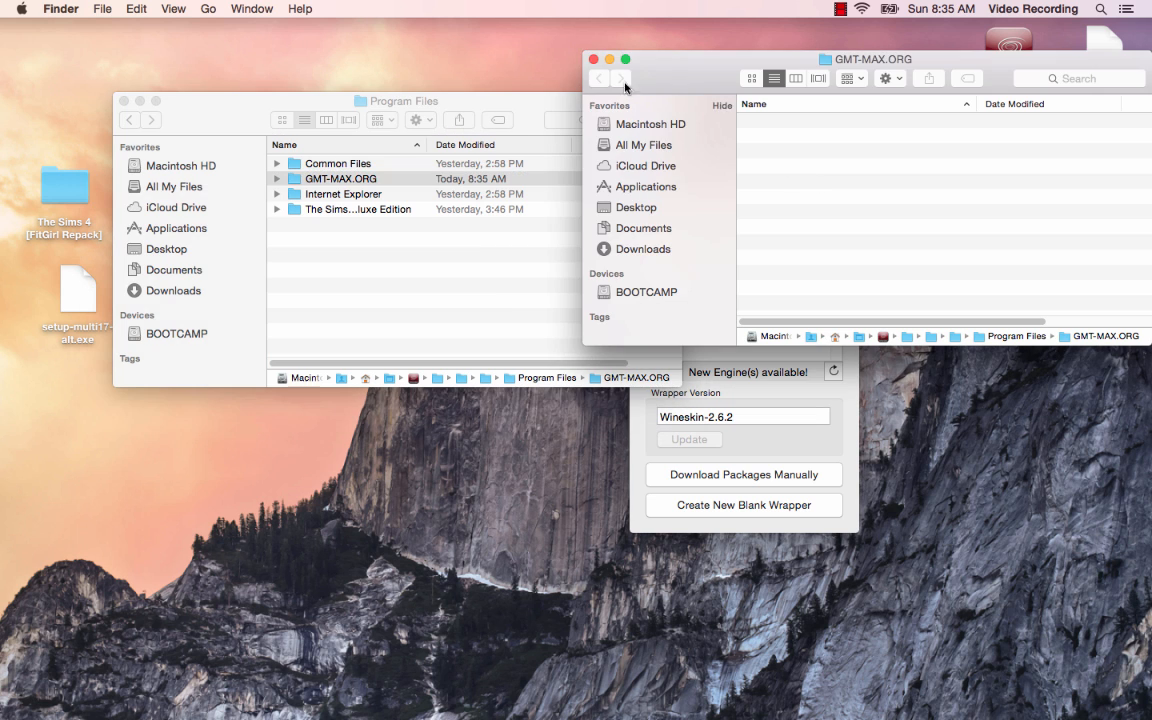
click(593, 59)
double_click(368, 183)
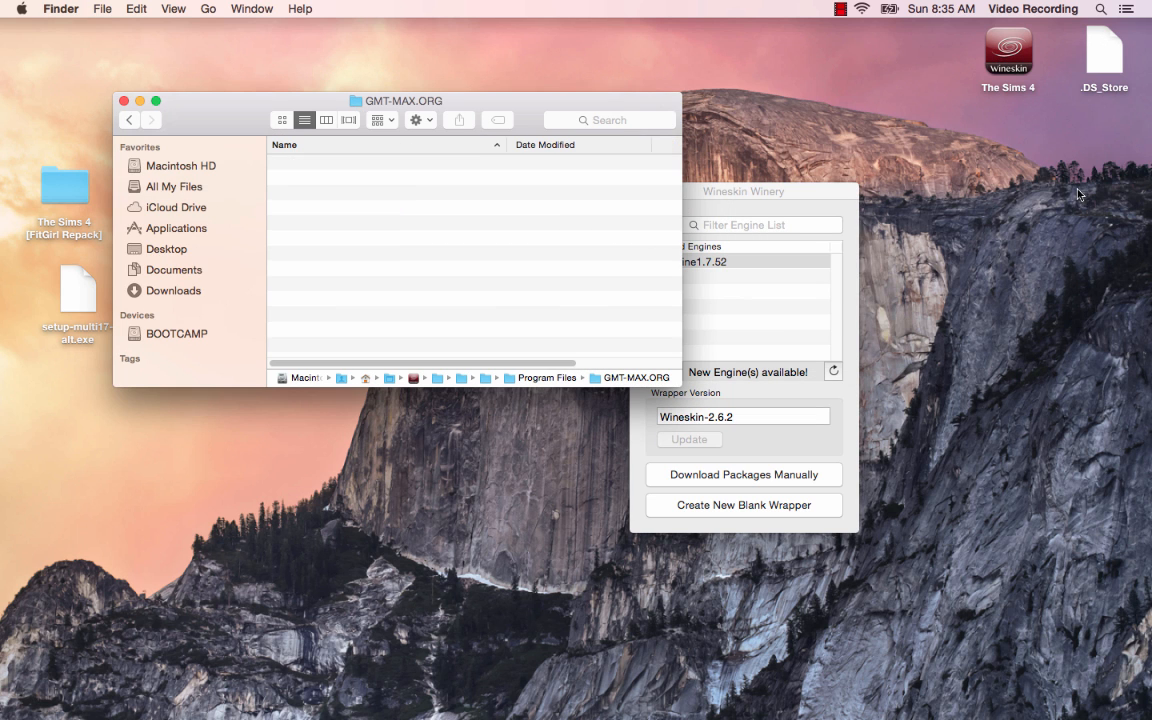
click(127, 121)
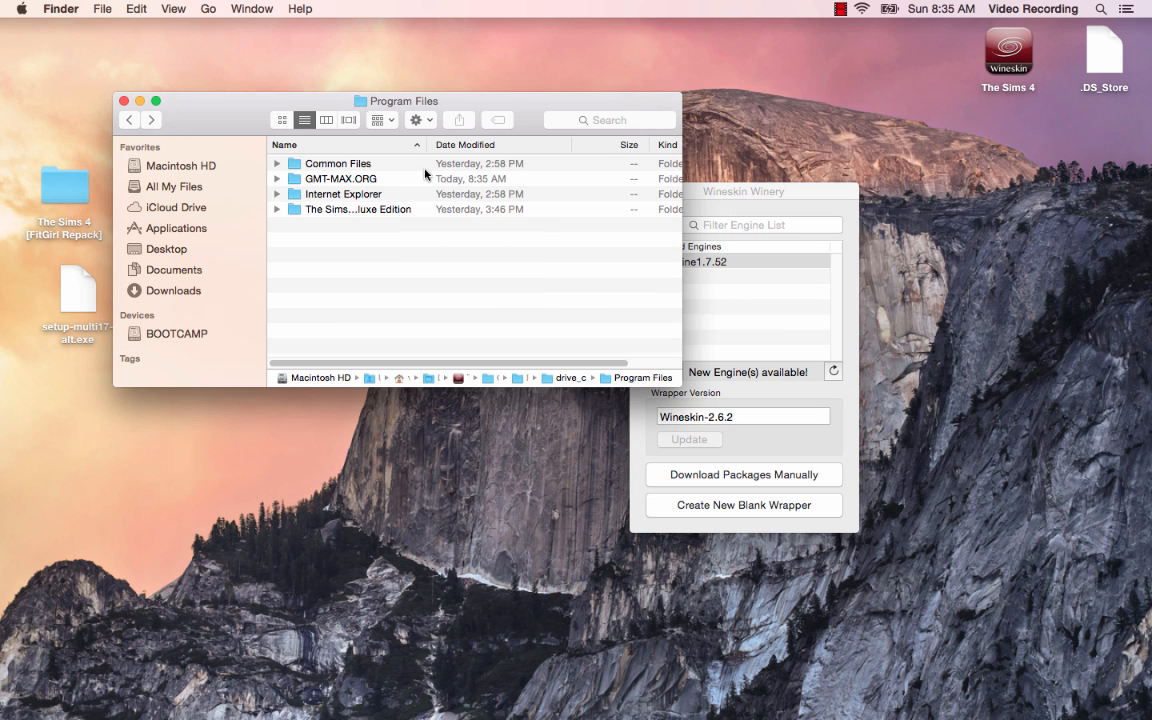
Select The Sims 4 Deluxe Edition folder, widen the window to read its full name and narrow it again
click(380, 207)
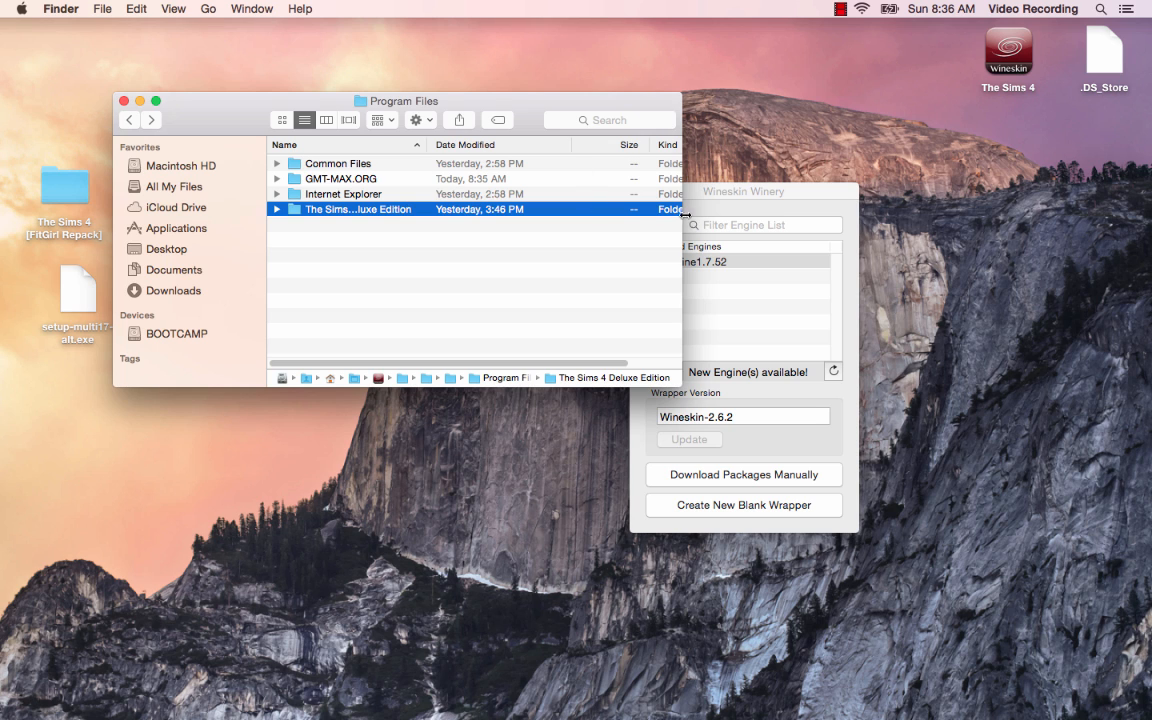
drag(781, 217, 875, 216)
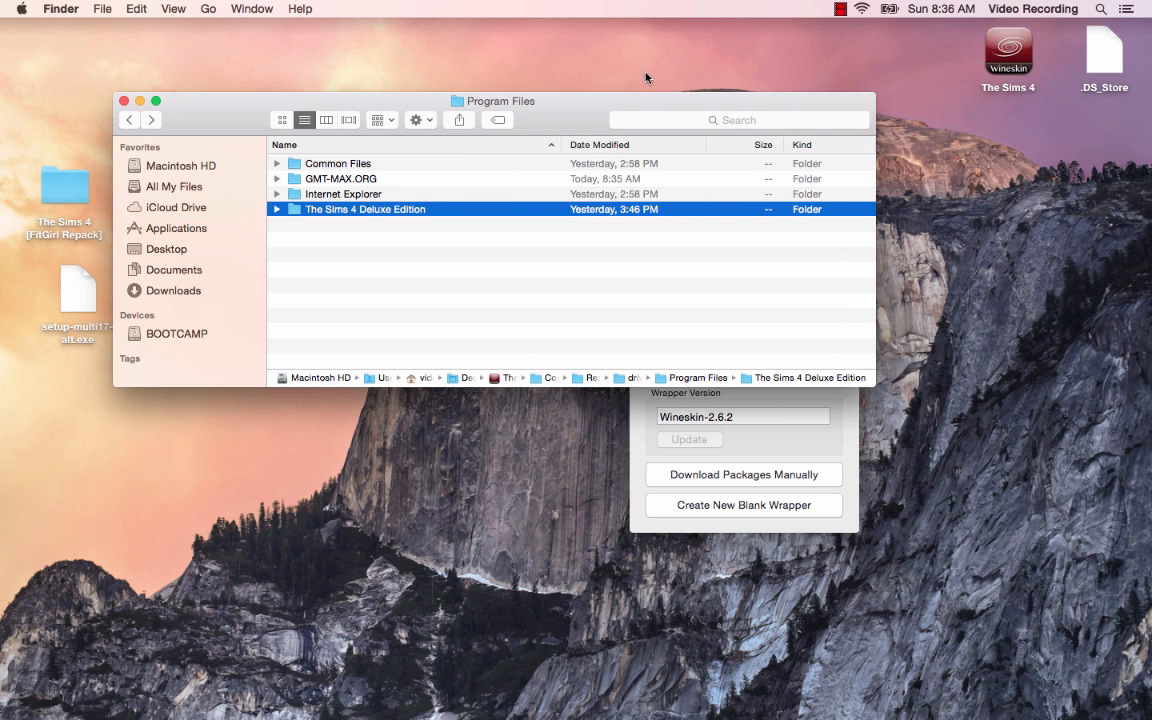
drag(876, 172, 651, 172)
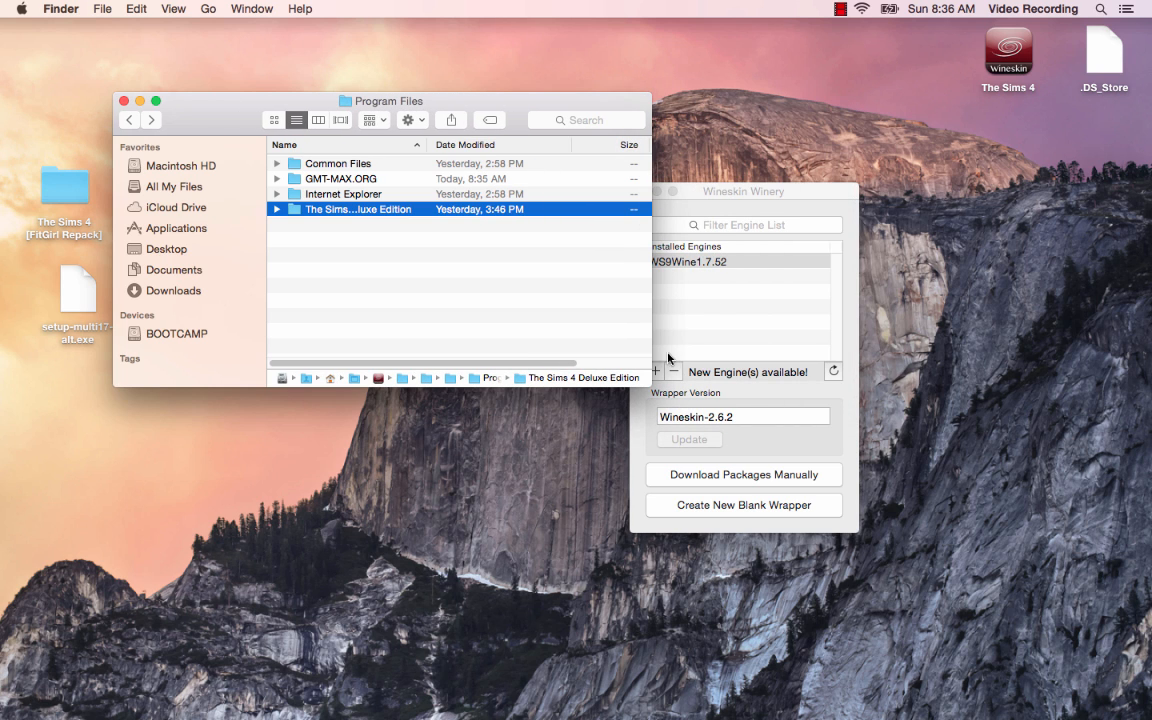
Open The Sims 4 wrapper's Wineskin window briefly, and close both it and the Program Files window
double_click(1008, 52)
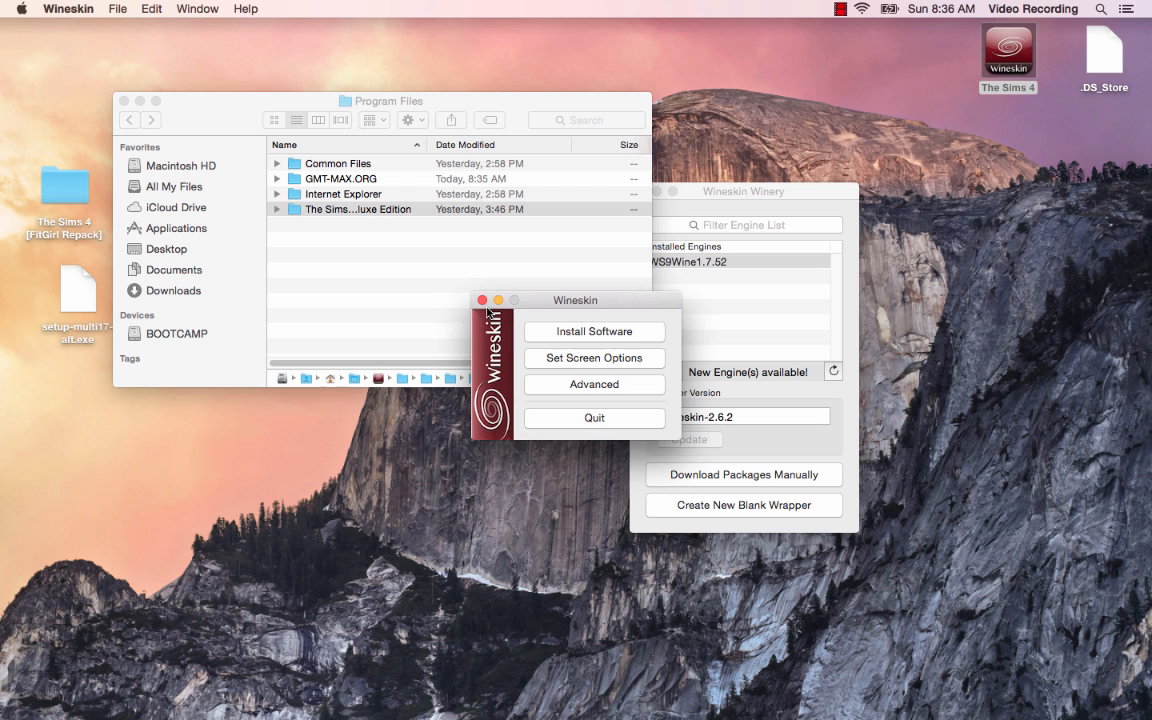
click(482, 300)
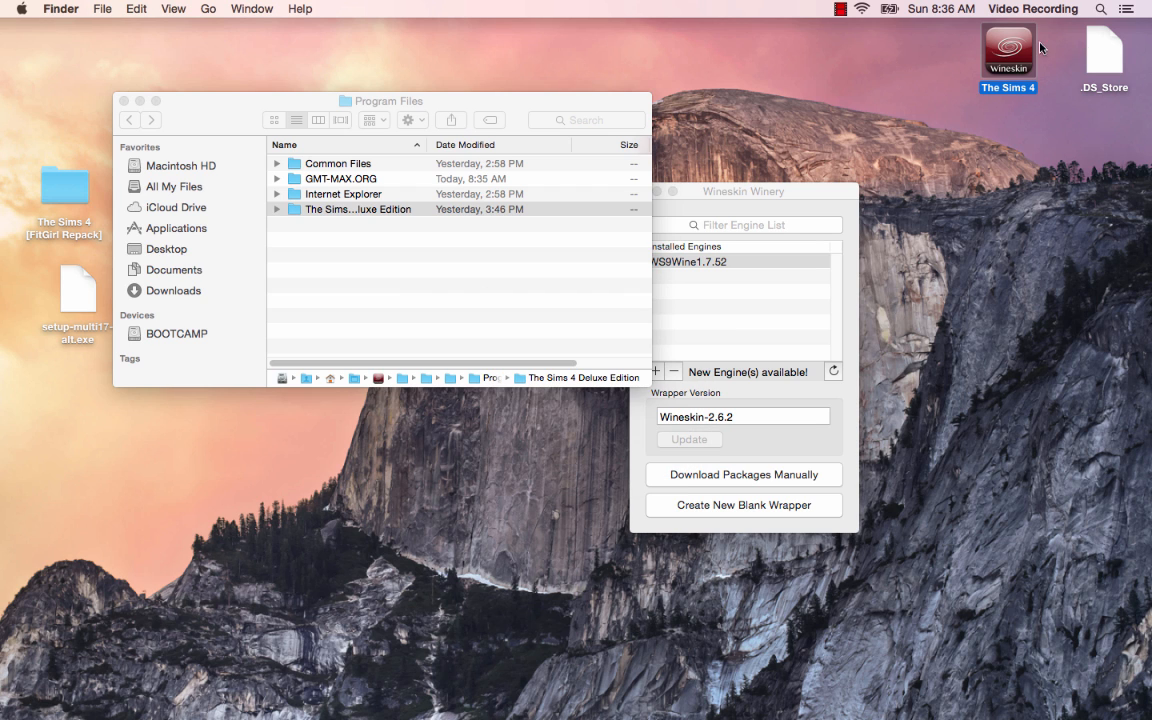
click(123, 101)
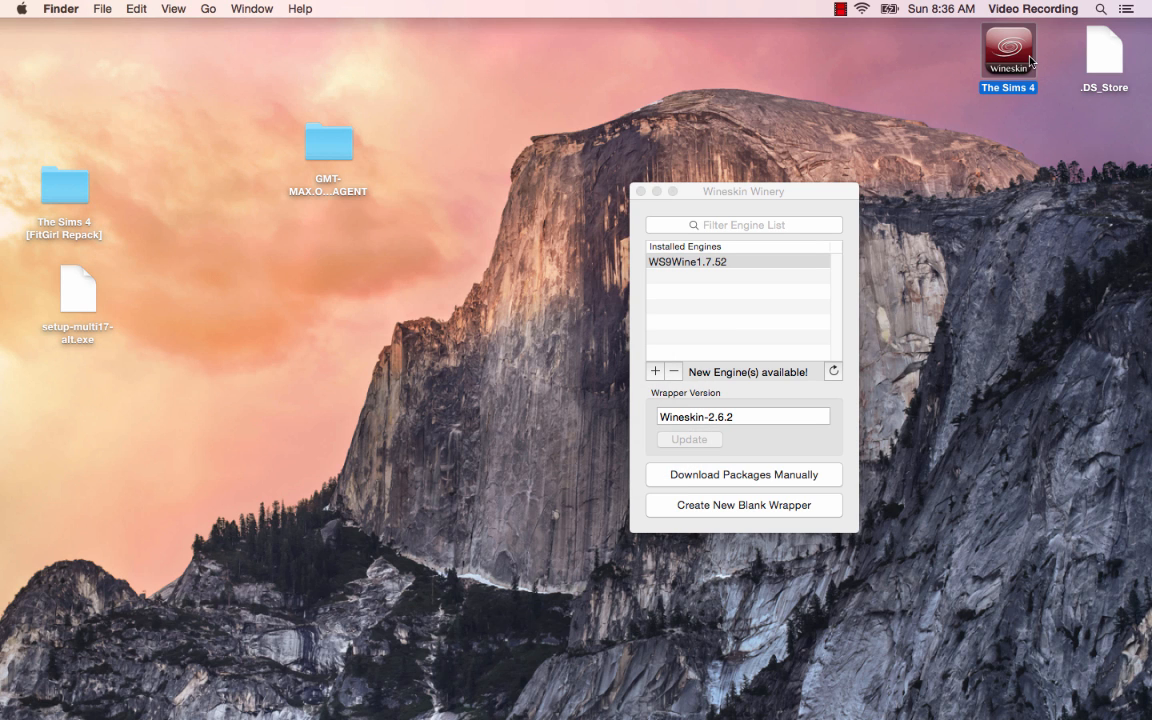
Open the advanced configuration of The Sims 4 wrapper and highlight the GMT-MAX.ORG/ part of the Windows EXE path
double_click(1010, 50)
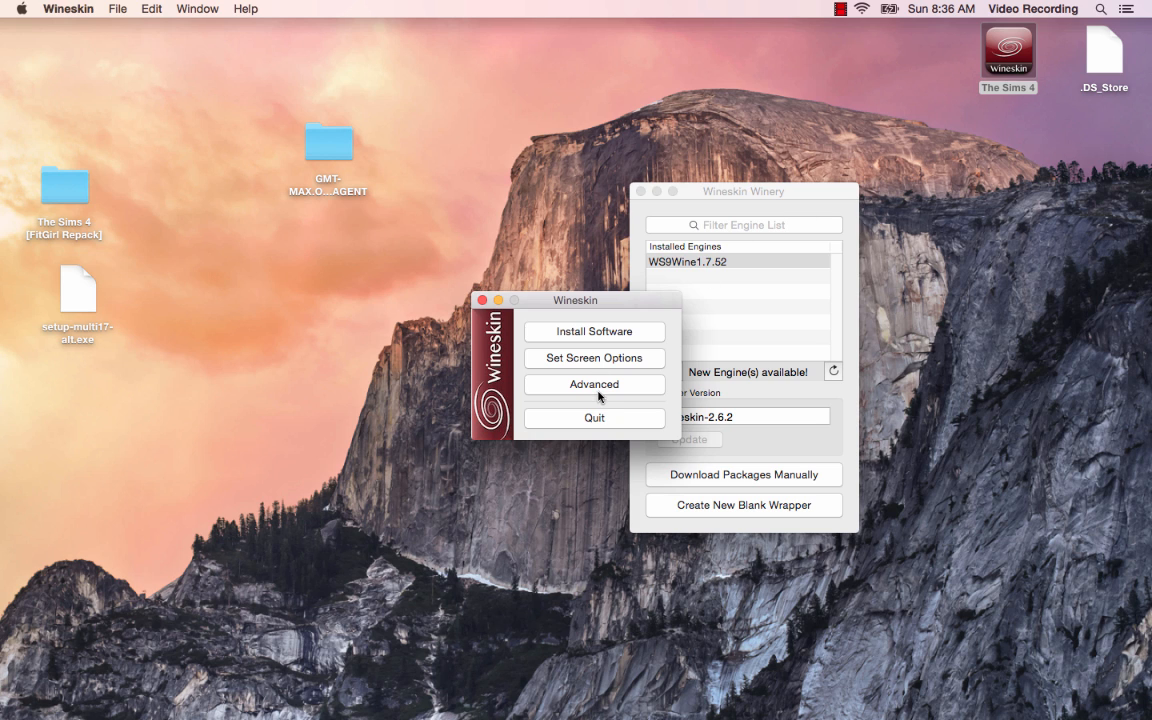
click(483, 300)
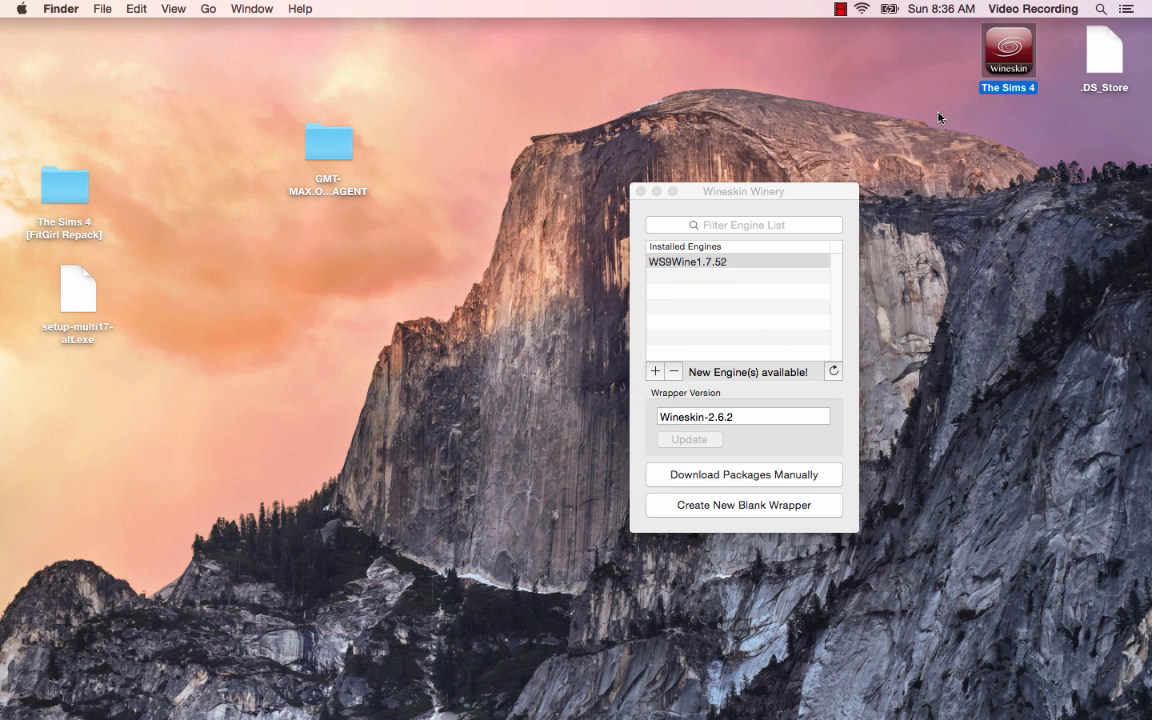
double_click(1012, 52)
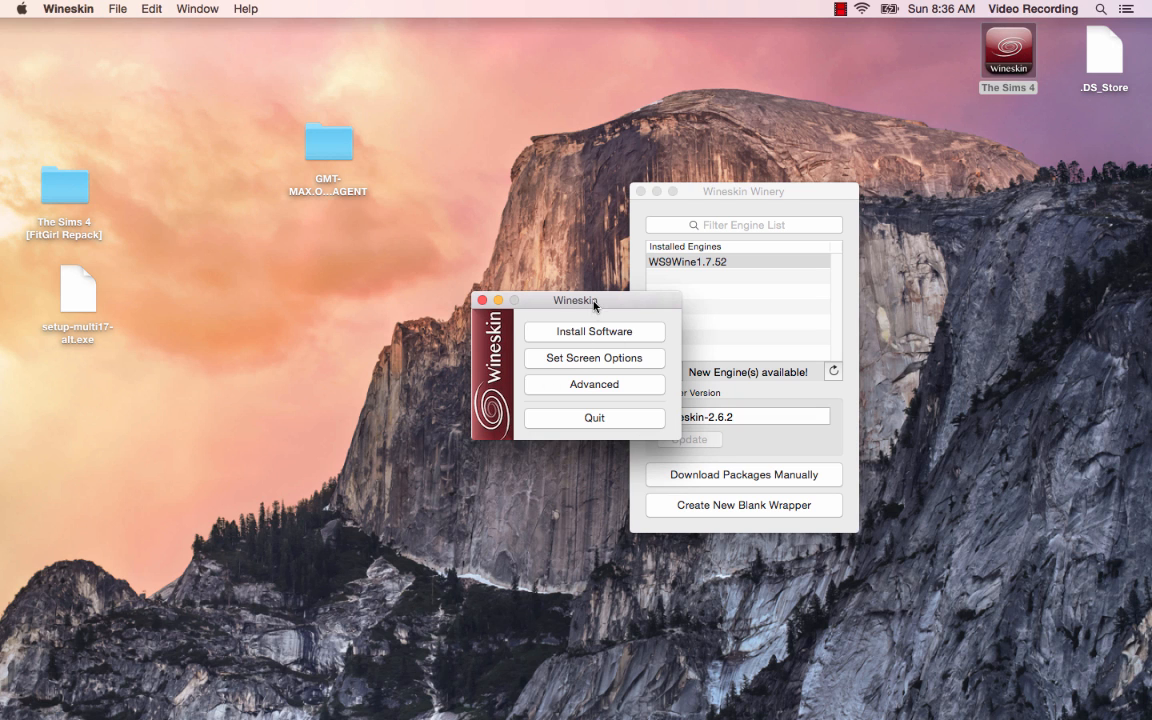
drag(594, 302, 455, 169)
click(456, 258)
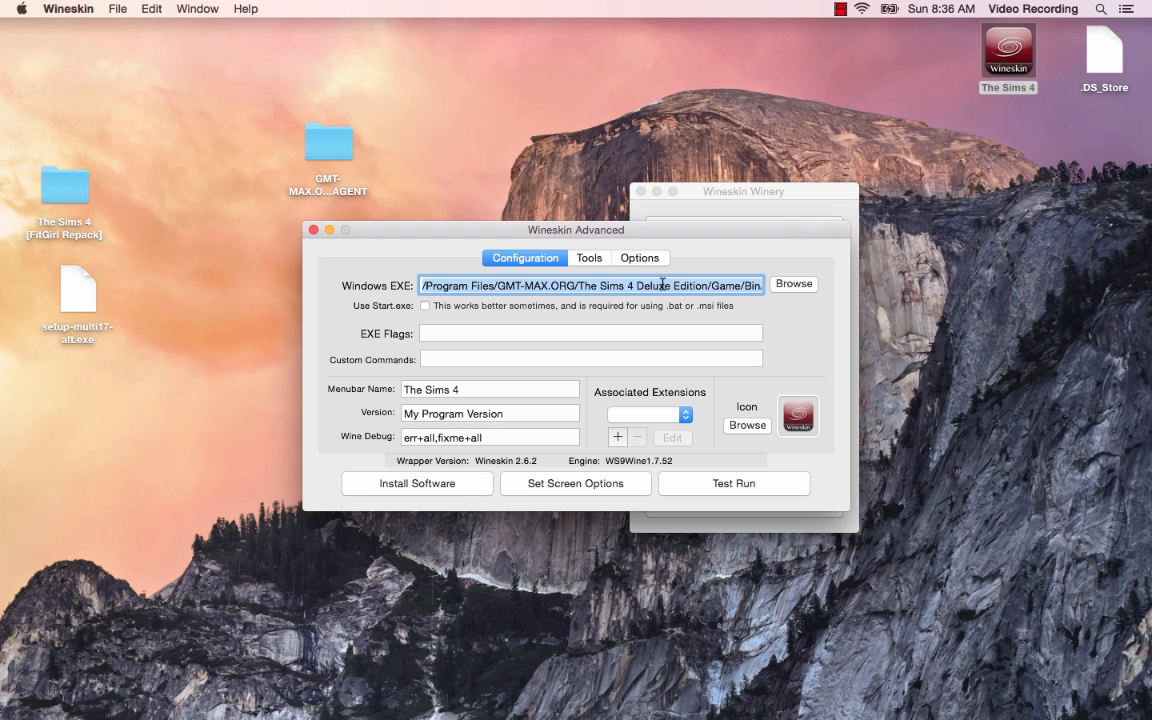
click(579, 285)
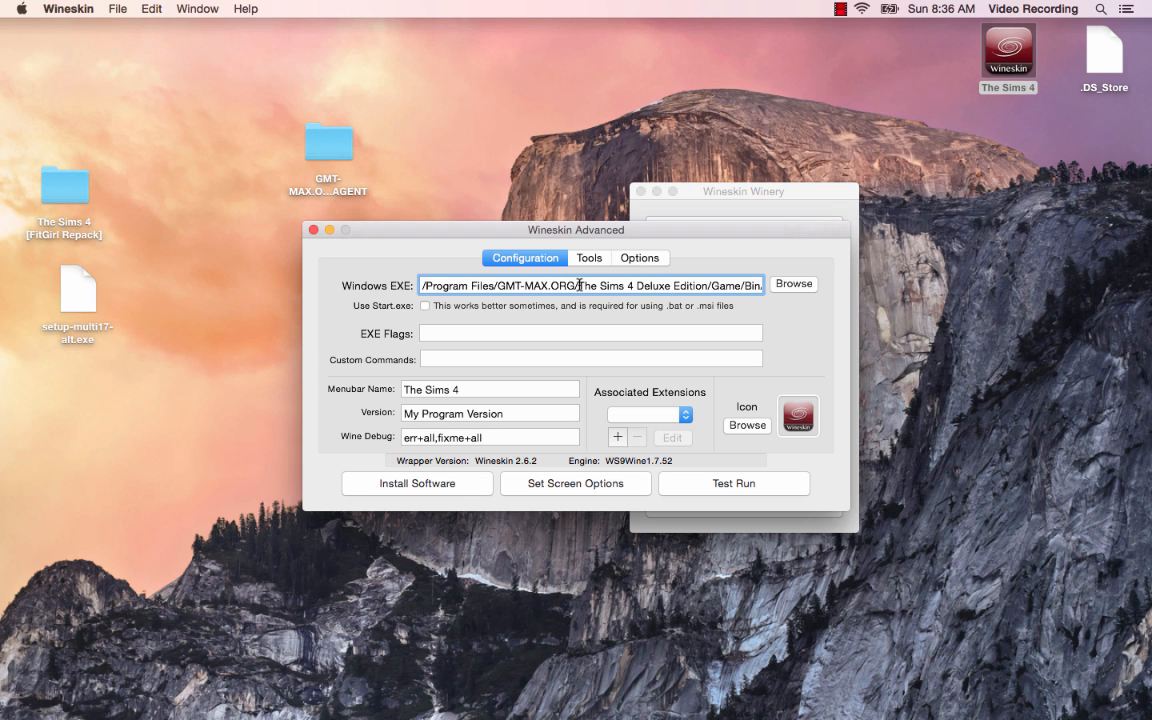
drag(578, 285, 500, 282)
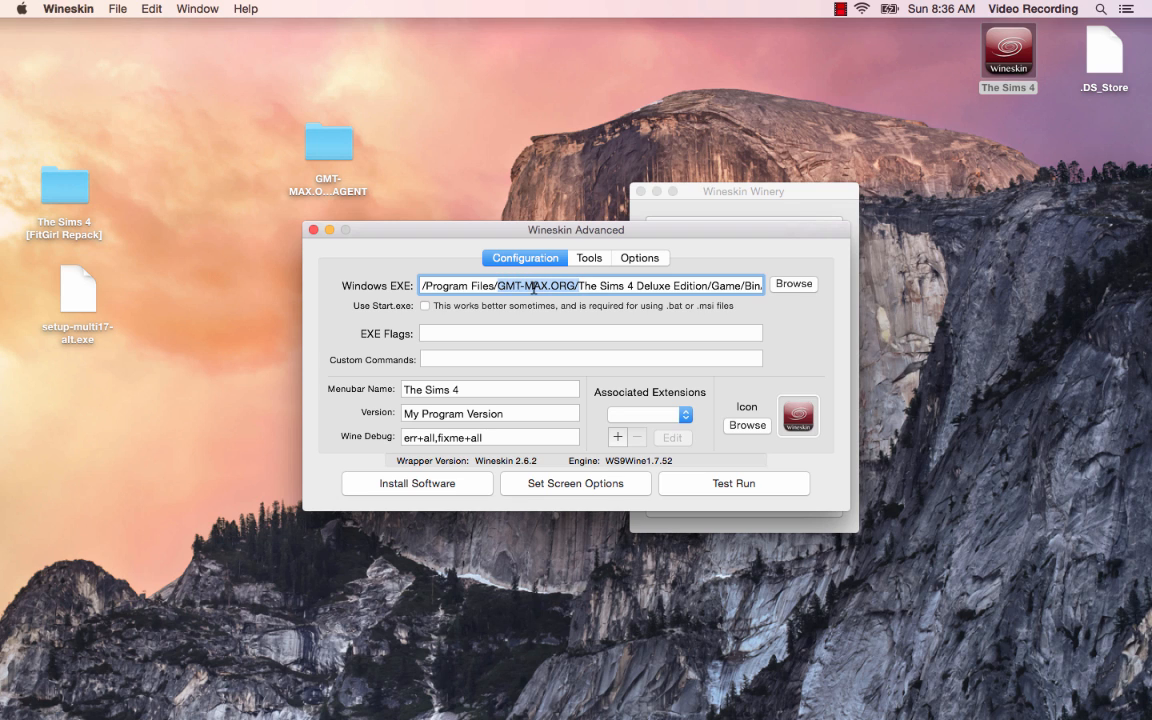
click(792, 286)
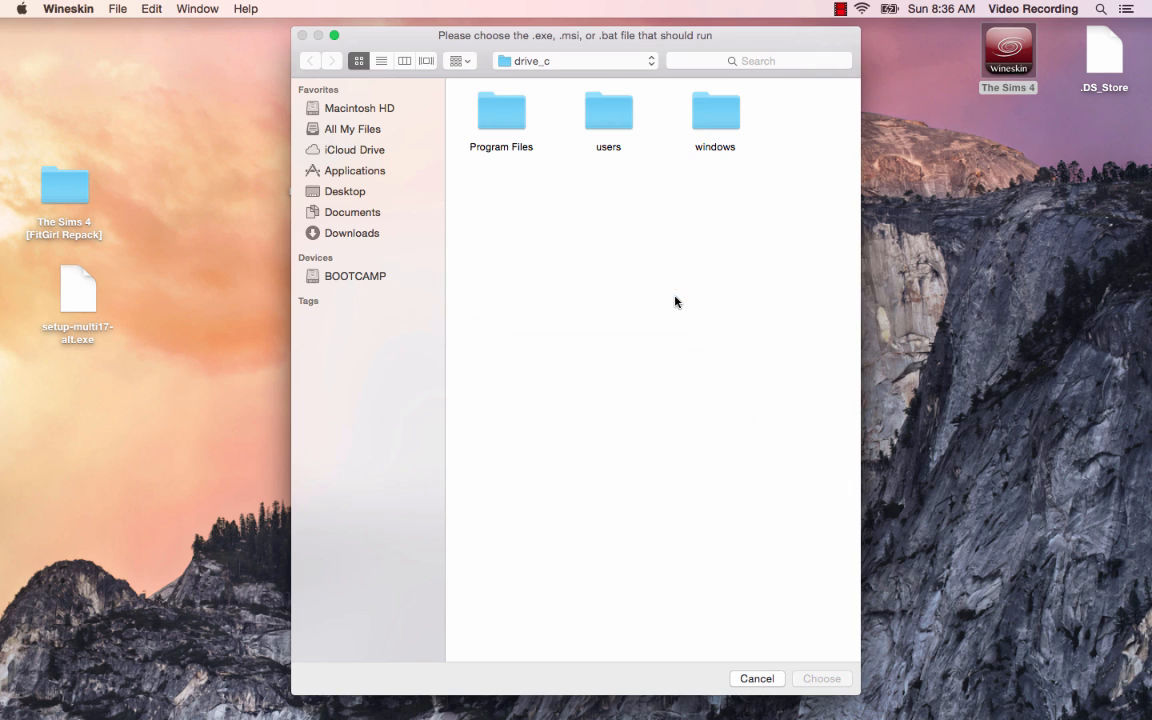
double_click(501, 126)
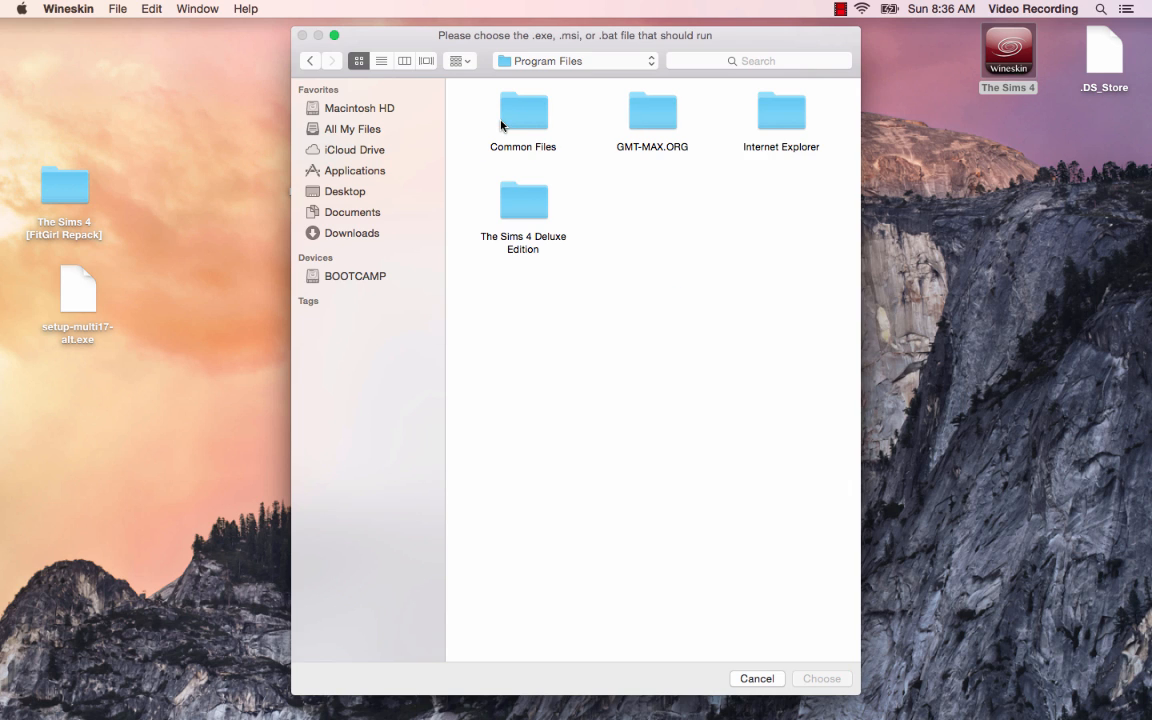
click(757, 678)
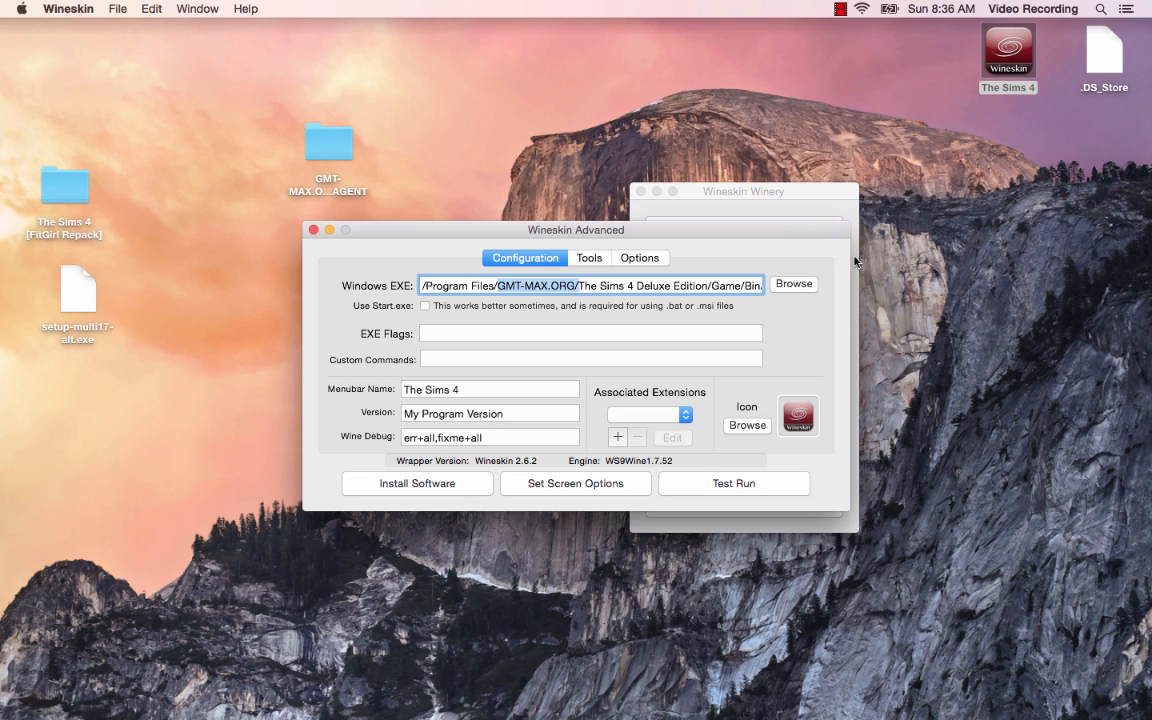
Set the wrapper's Windows EXE to /Program Files/The Sims 4 Deluxe Edition/Game/Bin/TS4.exe by browsing from drive_c
click(793, 285)
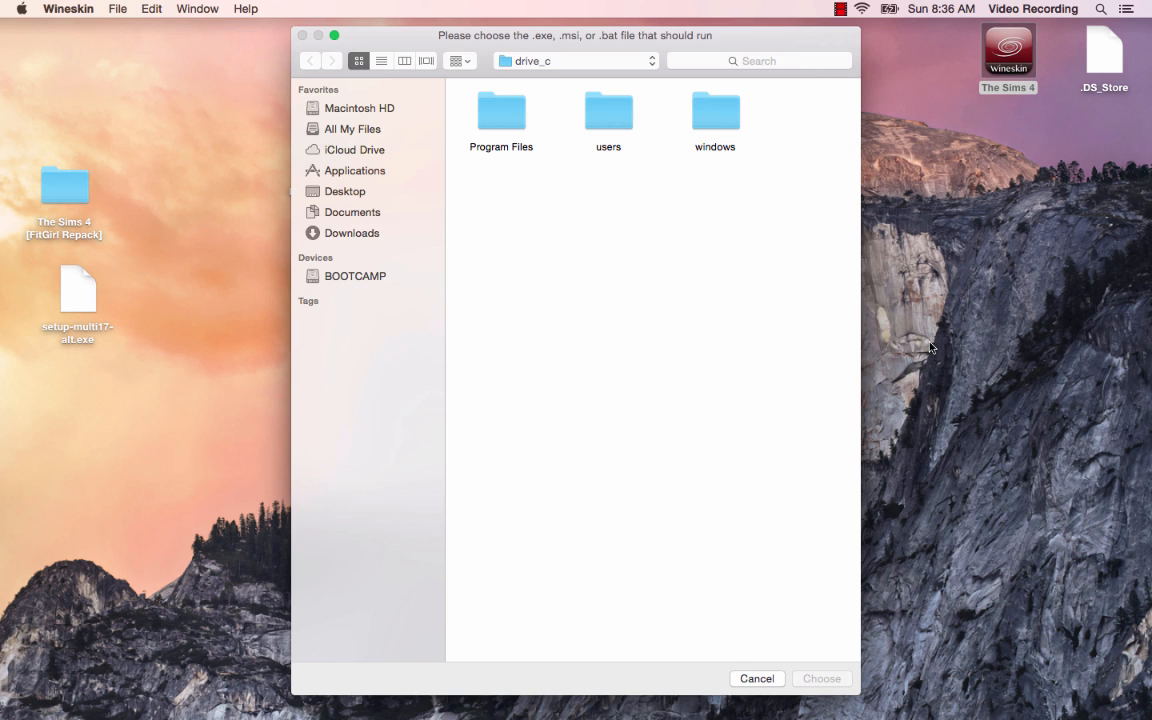
double_click(496, 126)
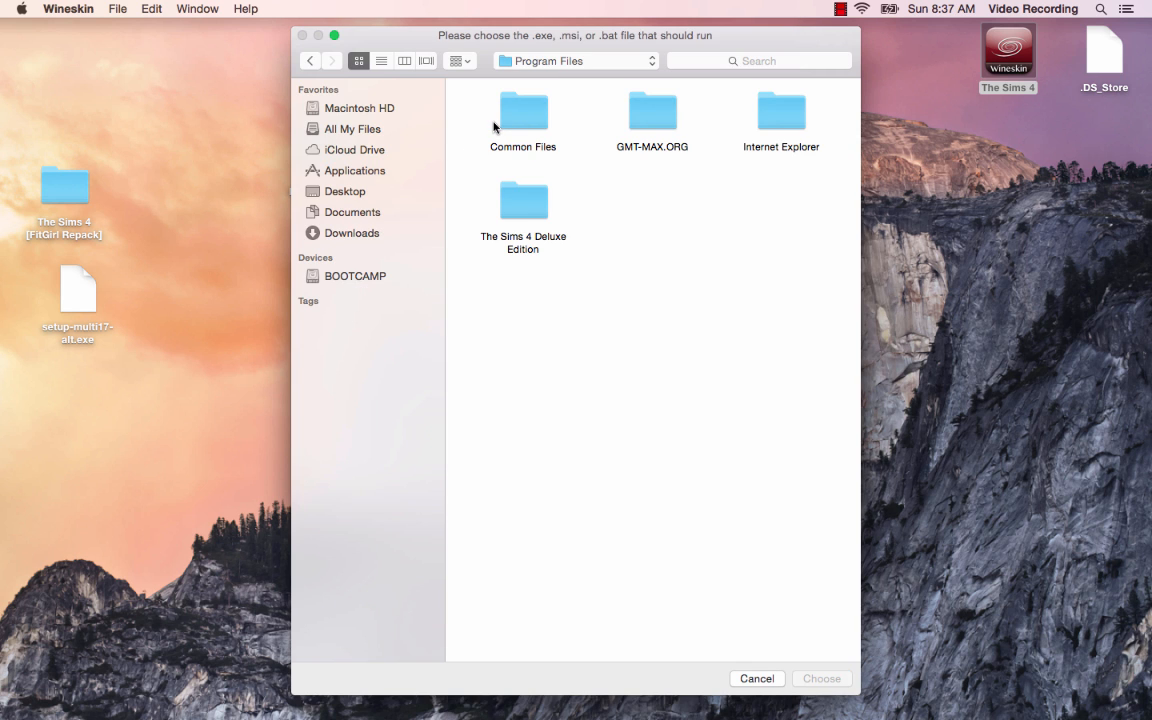
double_click(525, 208)
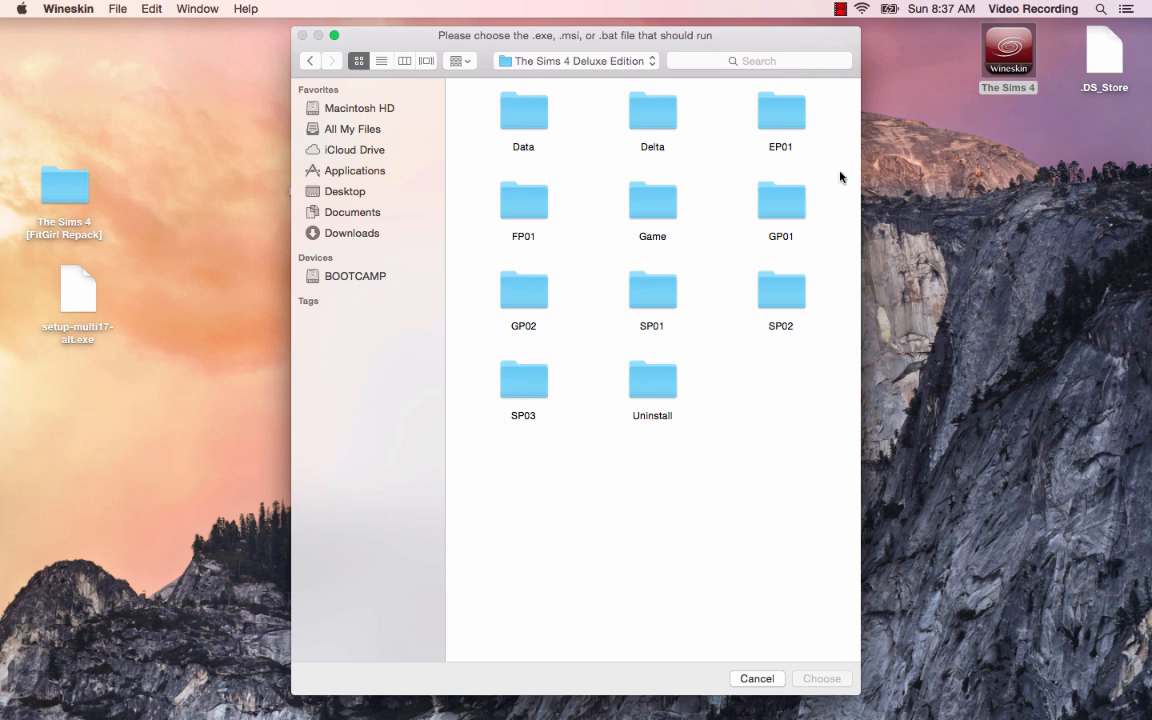
double_click(656, 206)
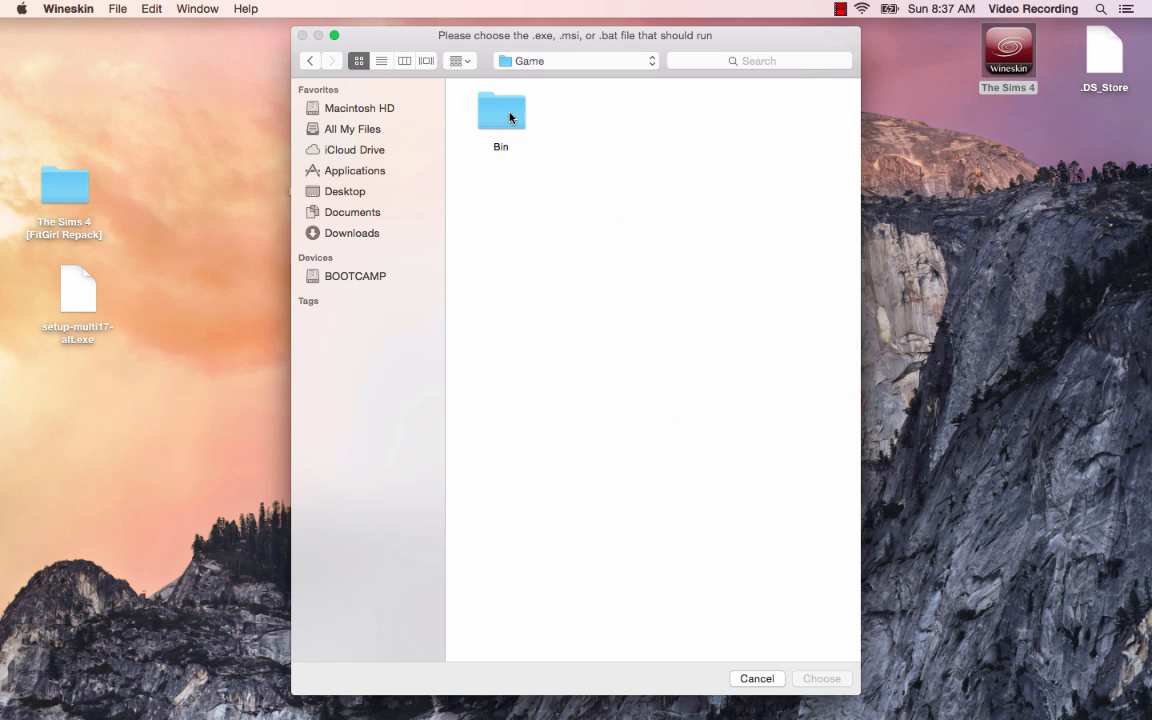
double_click(510, 118)
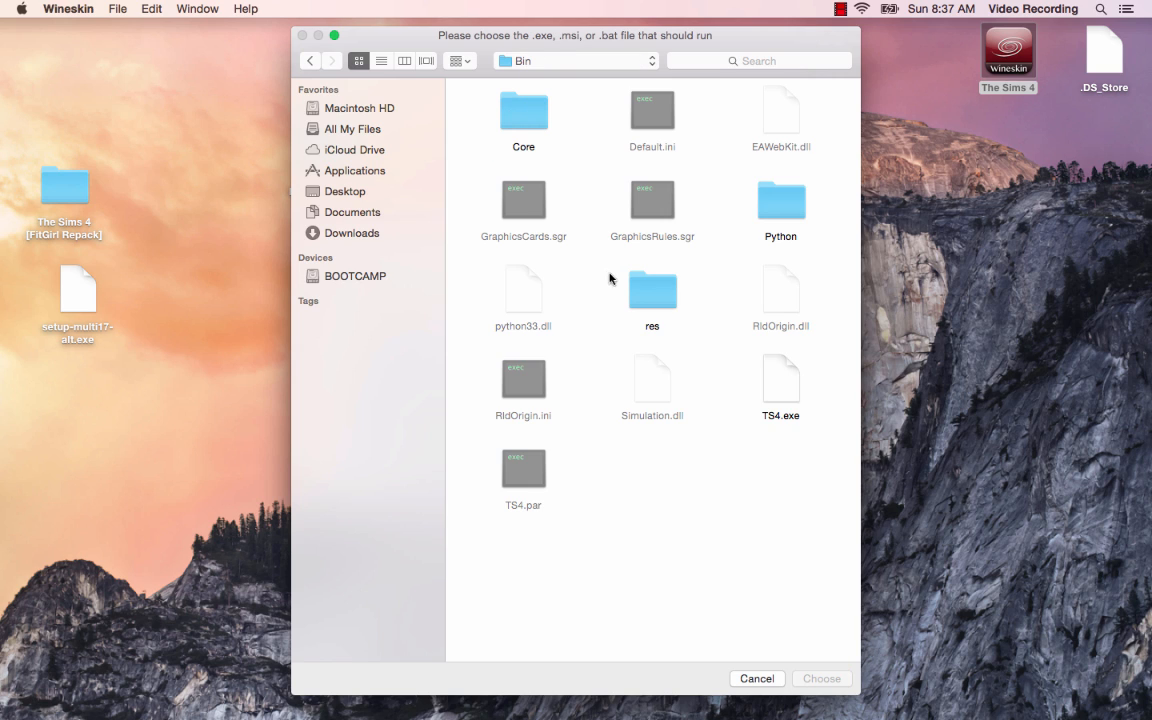
click(786, 393)
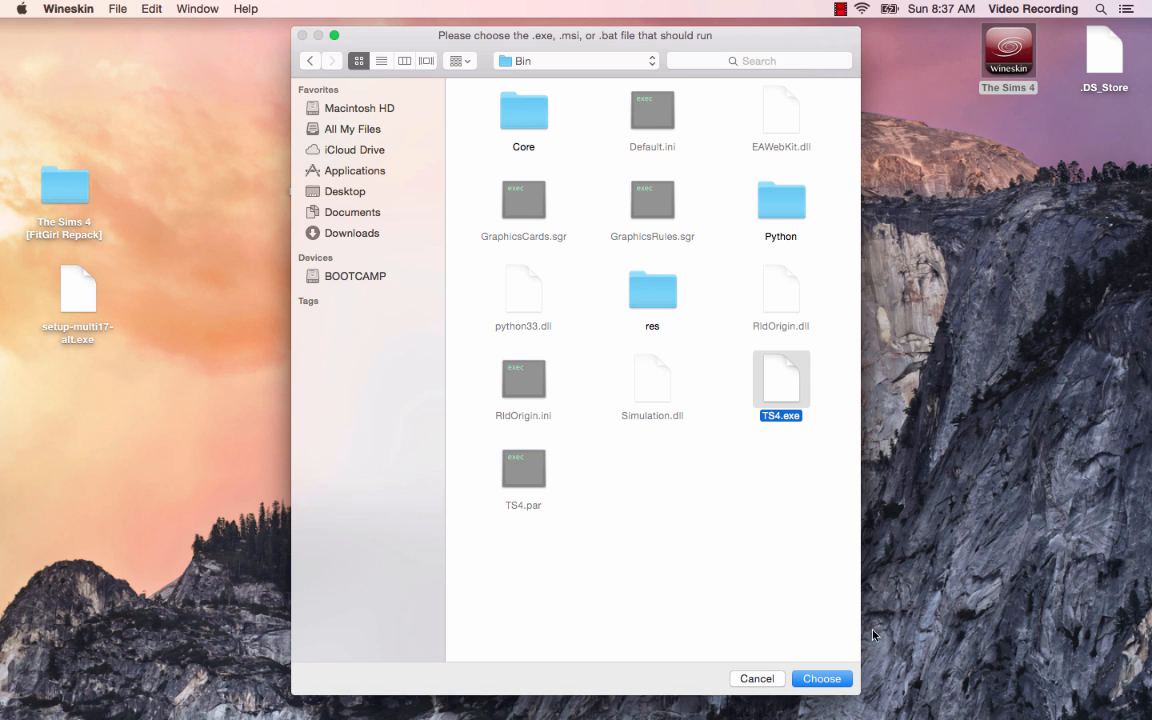
click(820, 679)
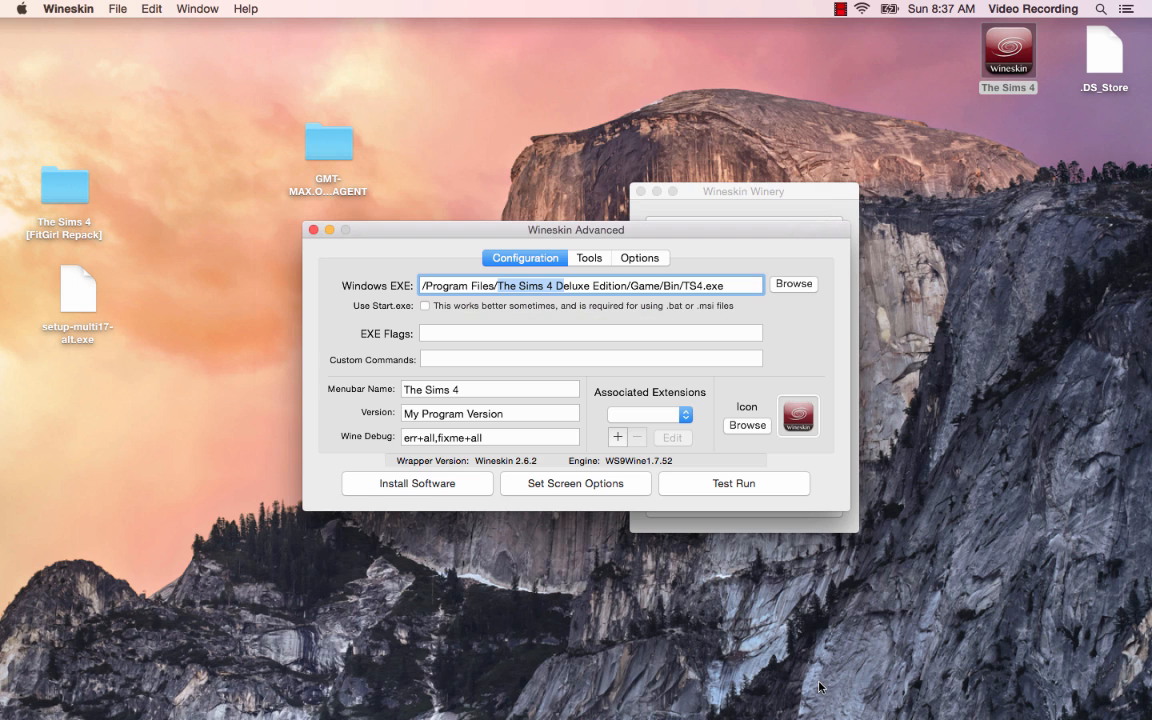
Close the Wineskin advanced settings and launch The Sims 4 wrapper from the desktop
click(314, 231)
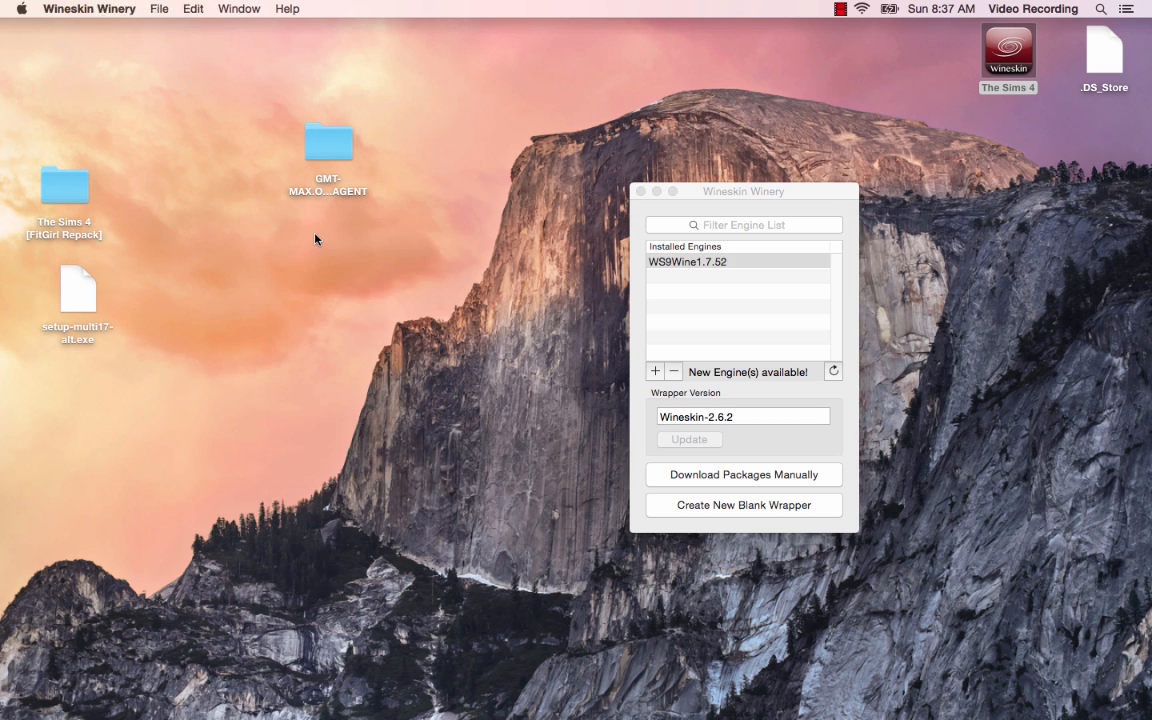
click(981, 147)
click(1008, 52)
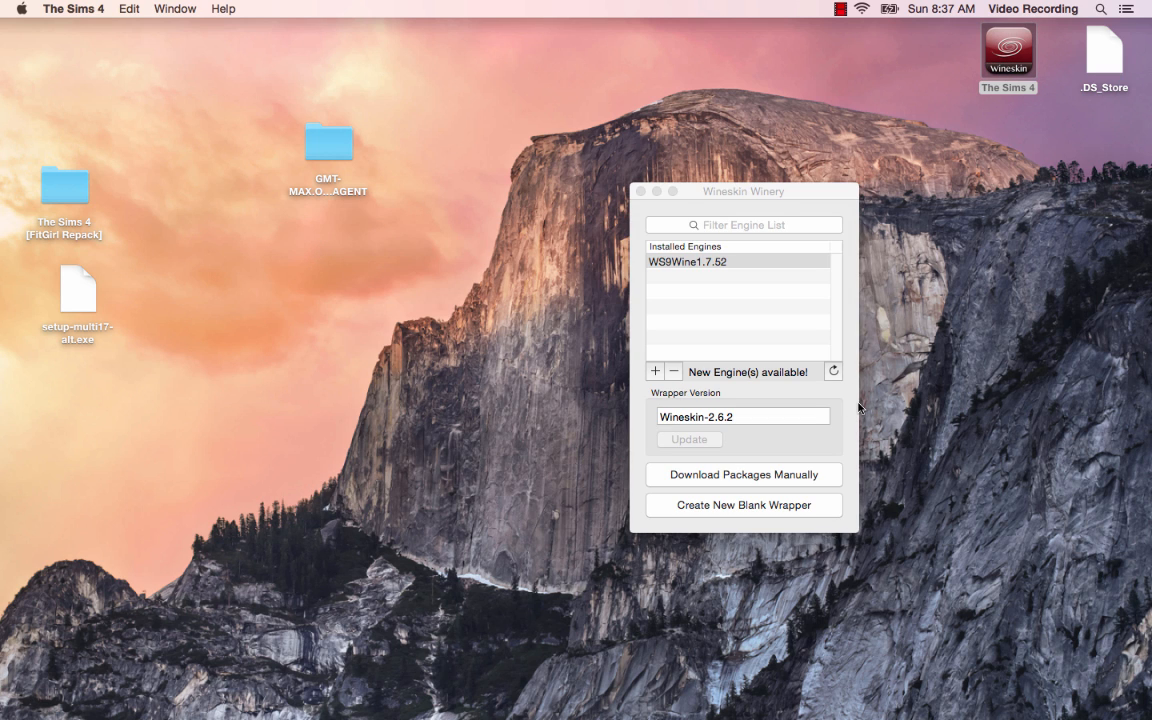
Minimize the Wineskin Winery window while the game starts and dismiss the game's startup error dialog
mouse_move(4, 12)
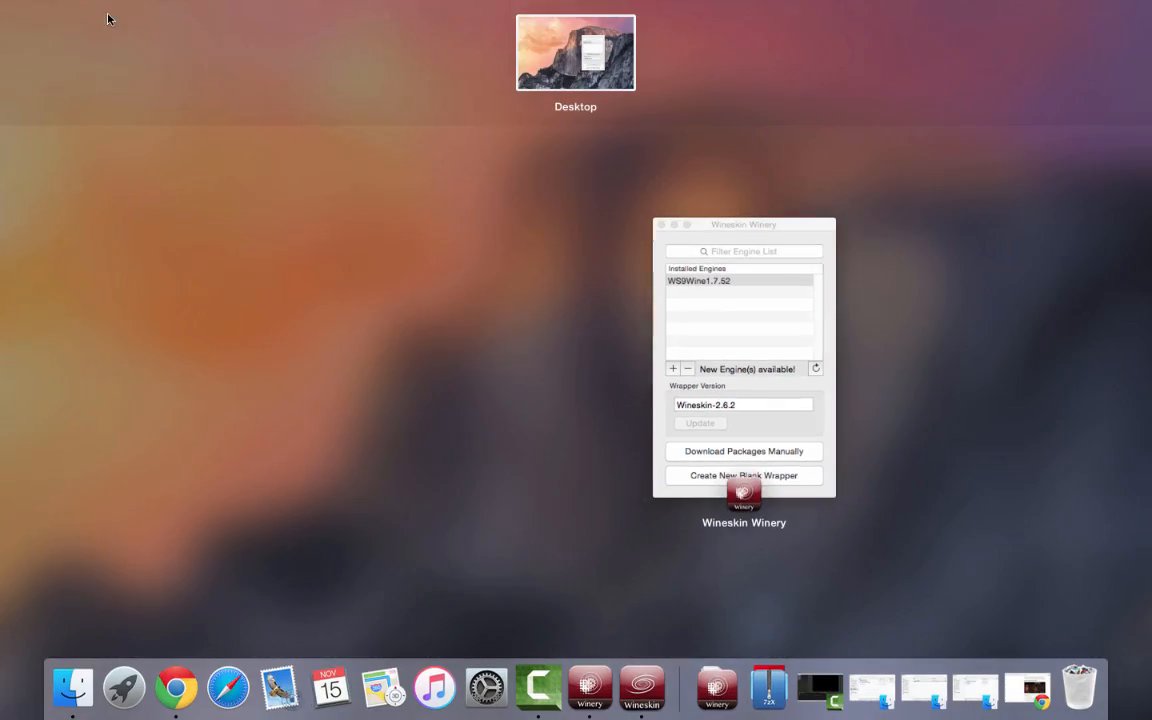
click(90, 35)
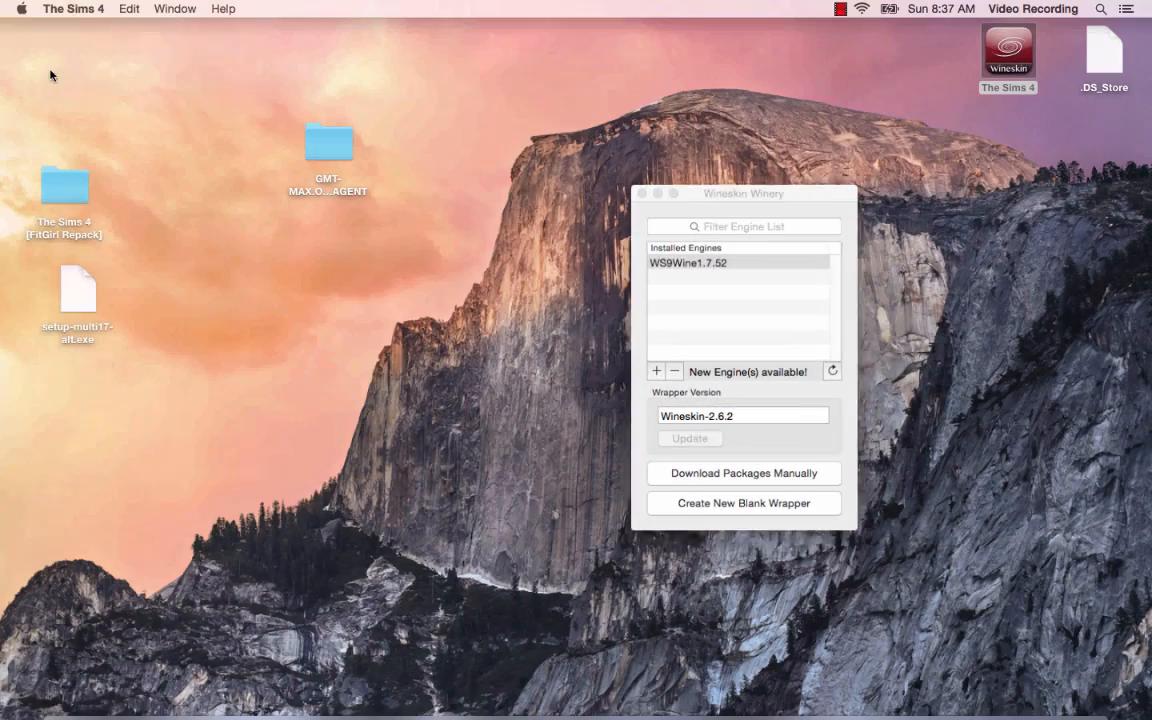
click(656, 192)
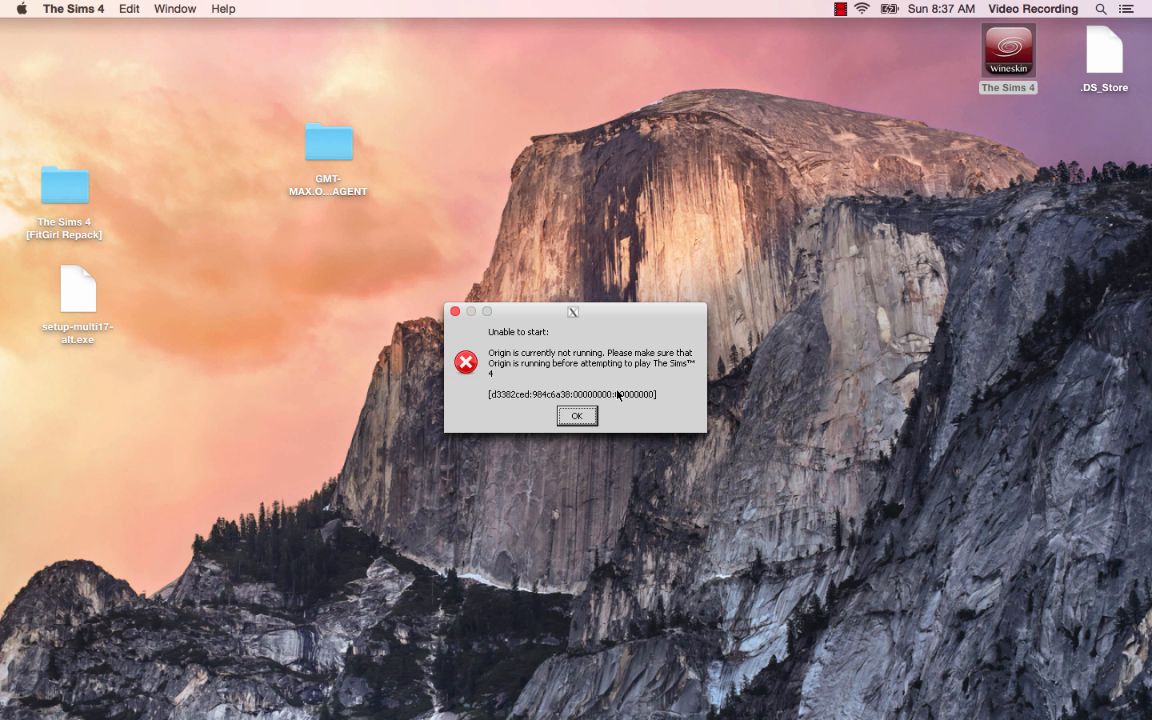
click(572, 414)
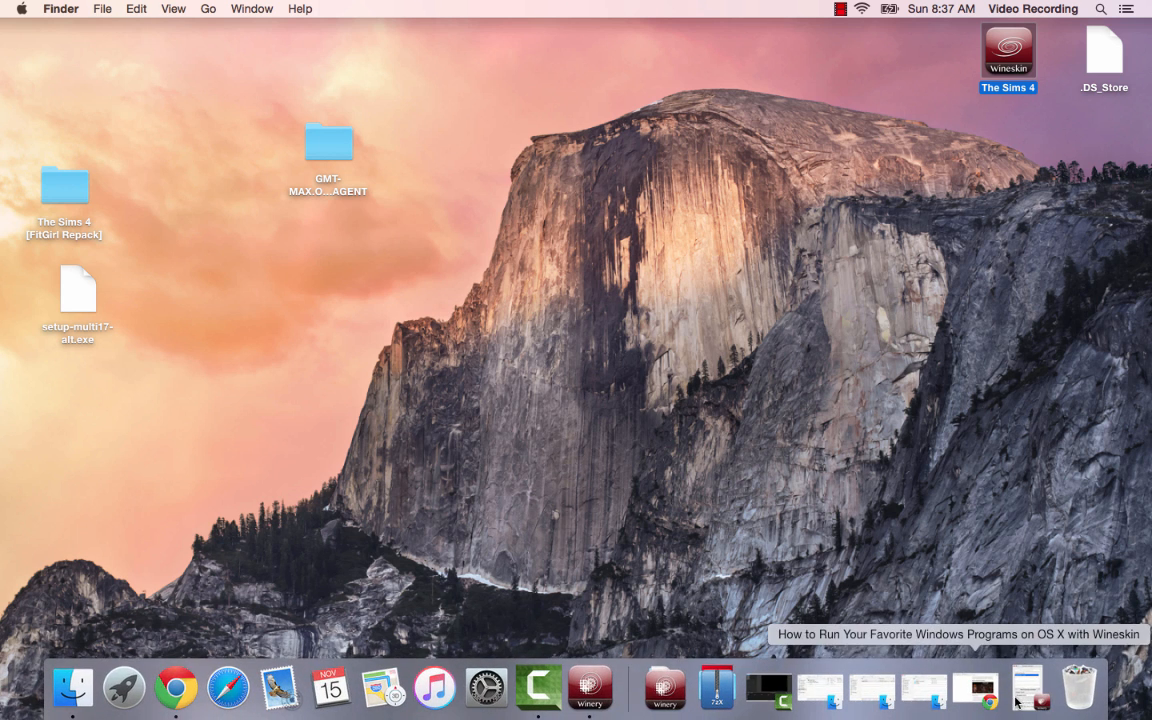
click(970, 700)
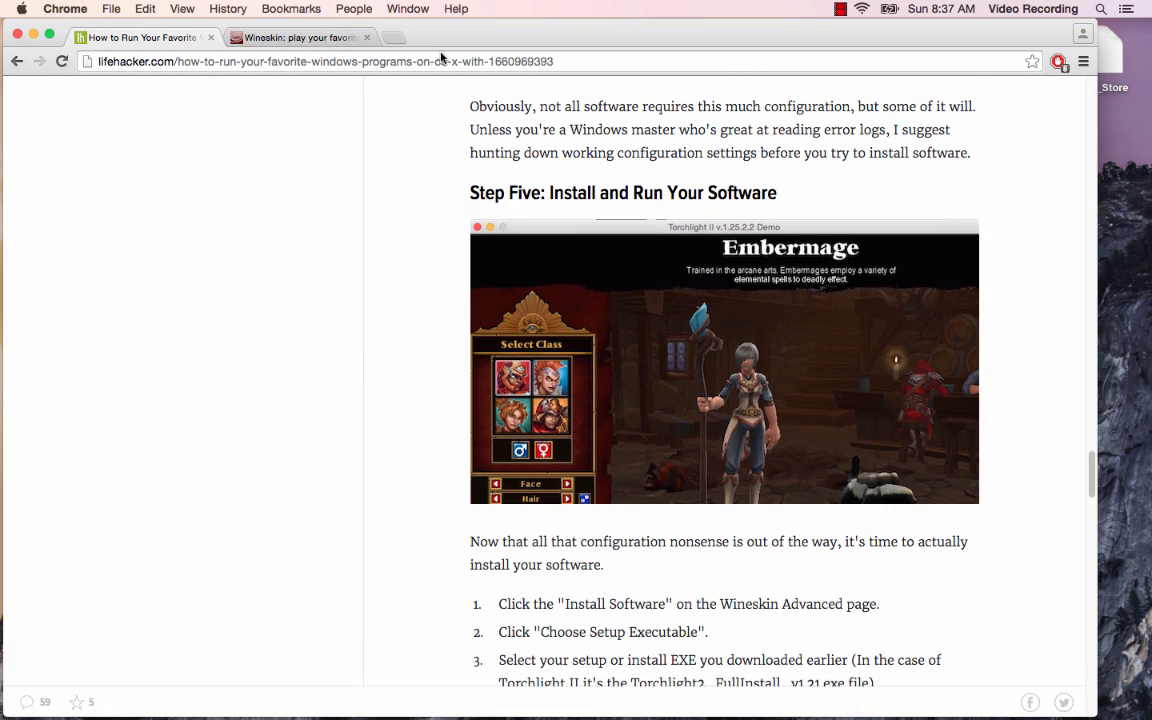
click(328, 42)
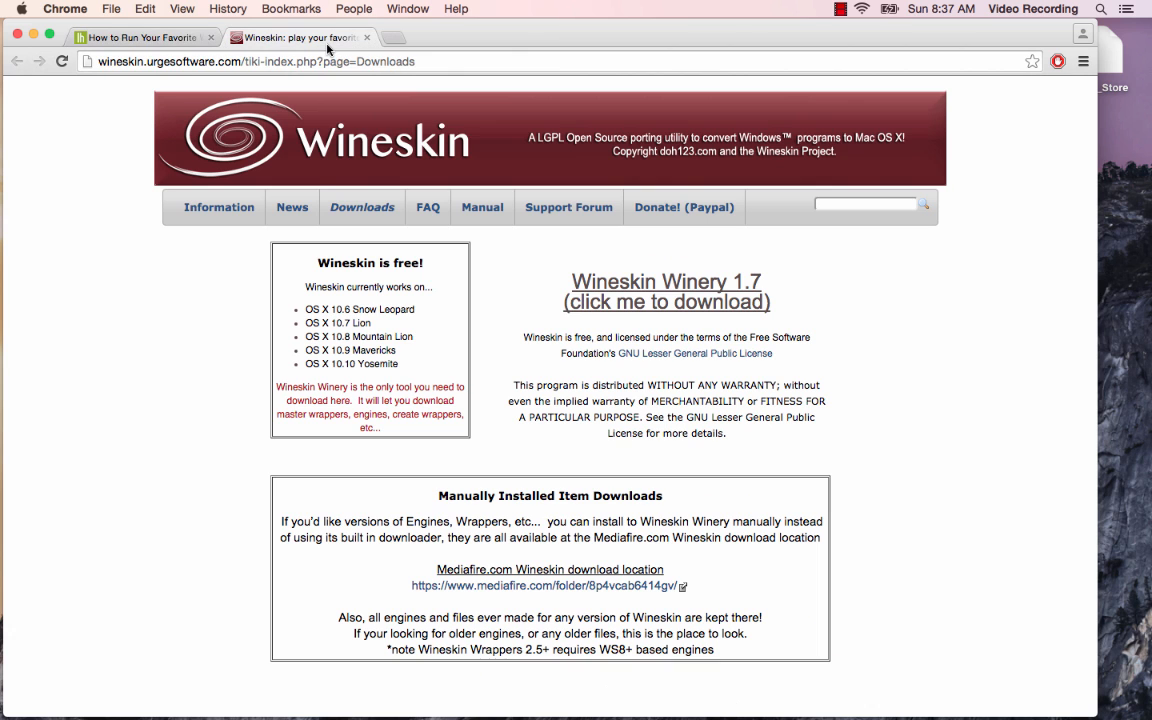
click(393, 38)
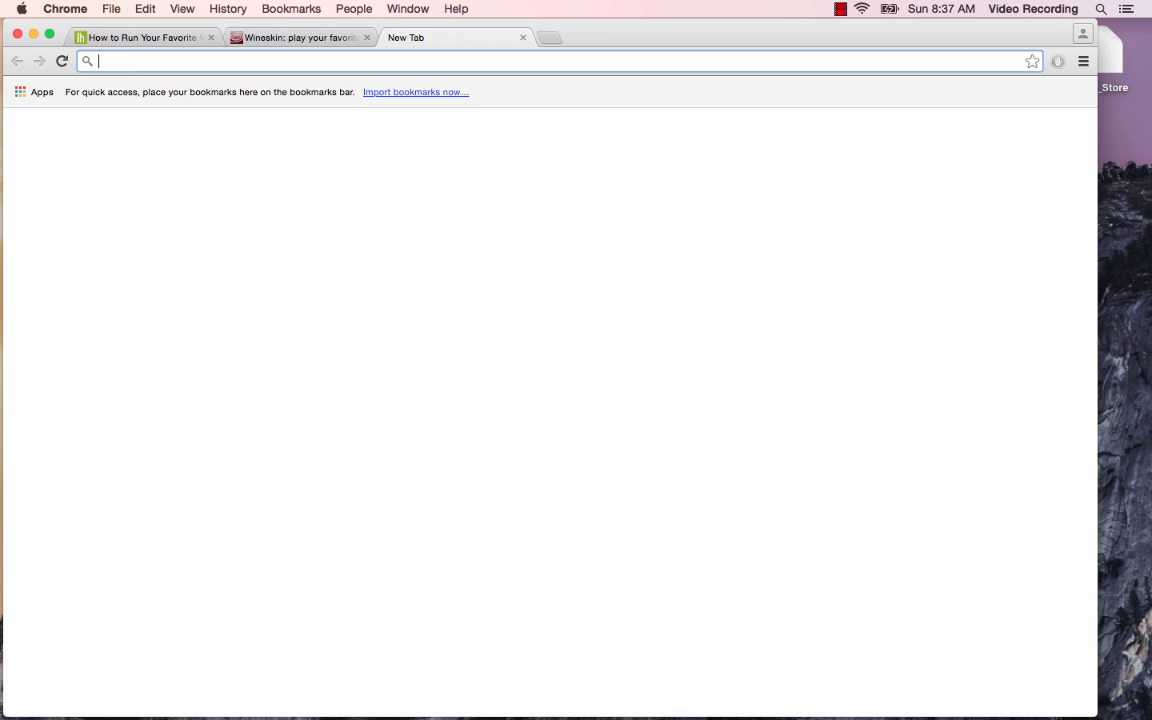
text(ori)
key(Down)
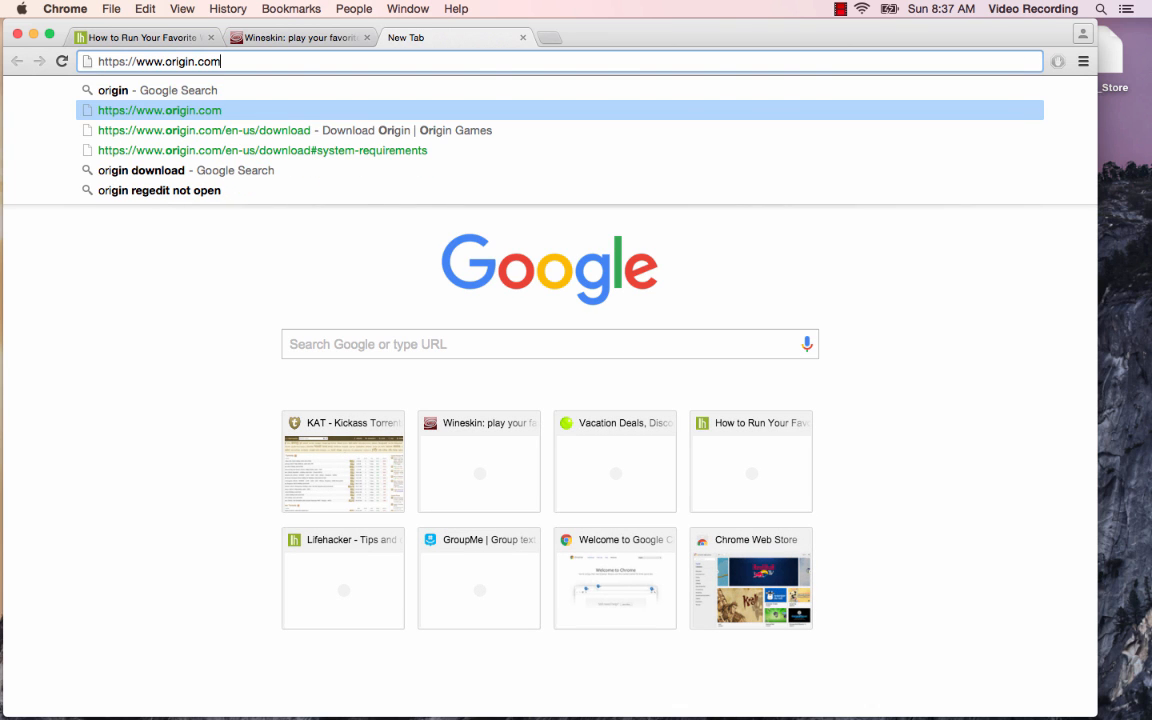
key(Return)
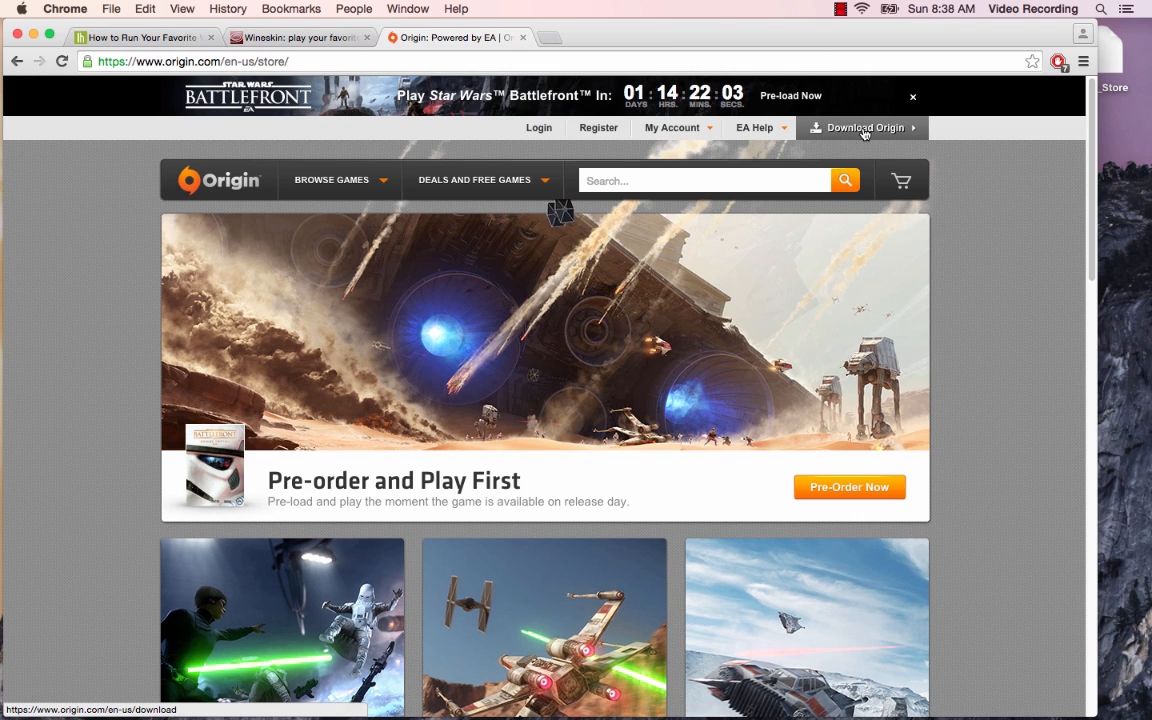
click(862, 130)
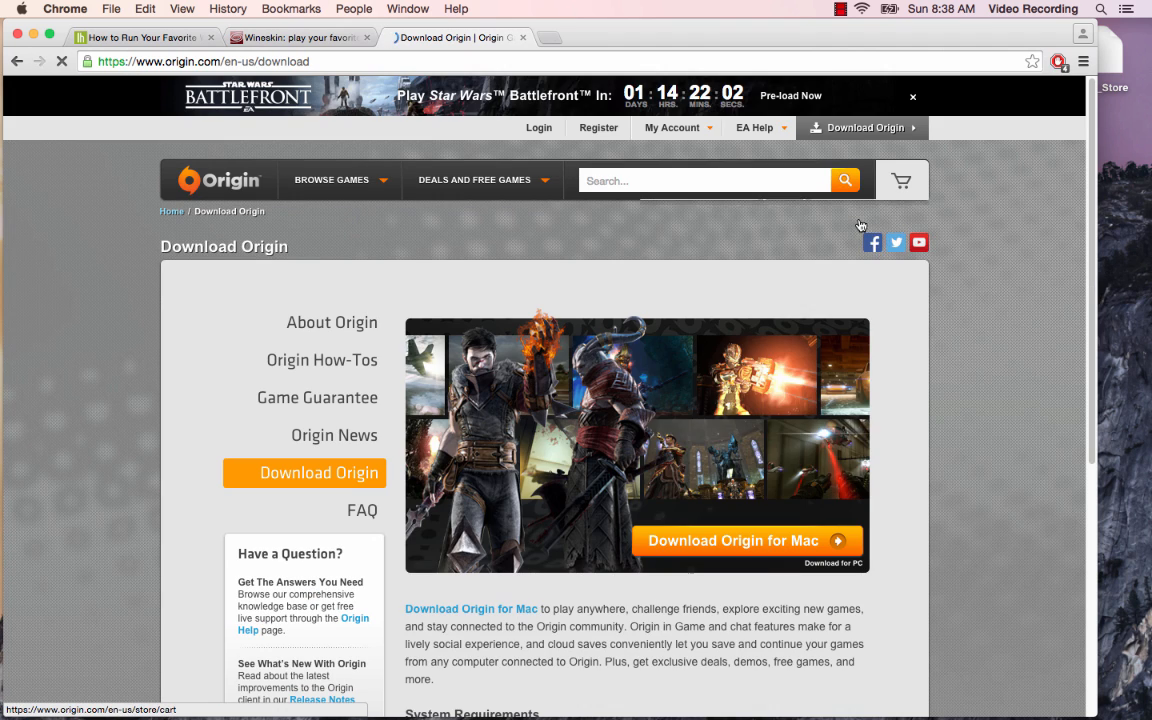
mouse_move(886, 176)
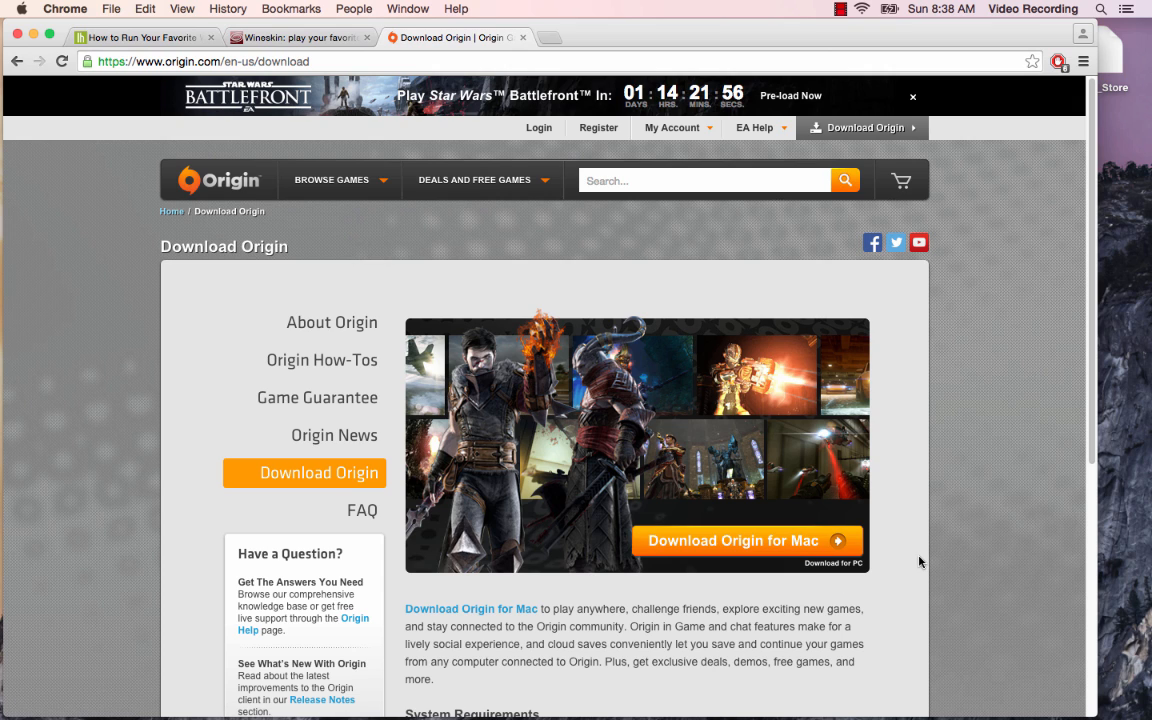
click(831, 565)
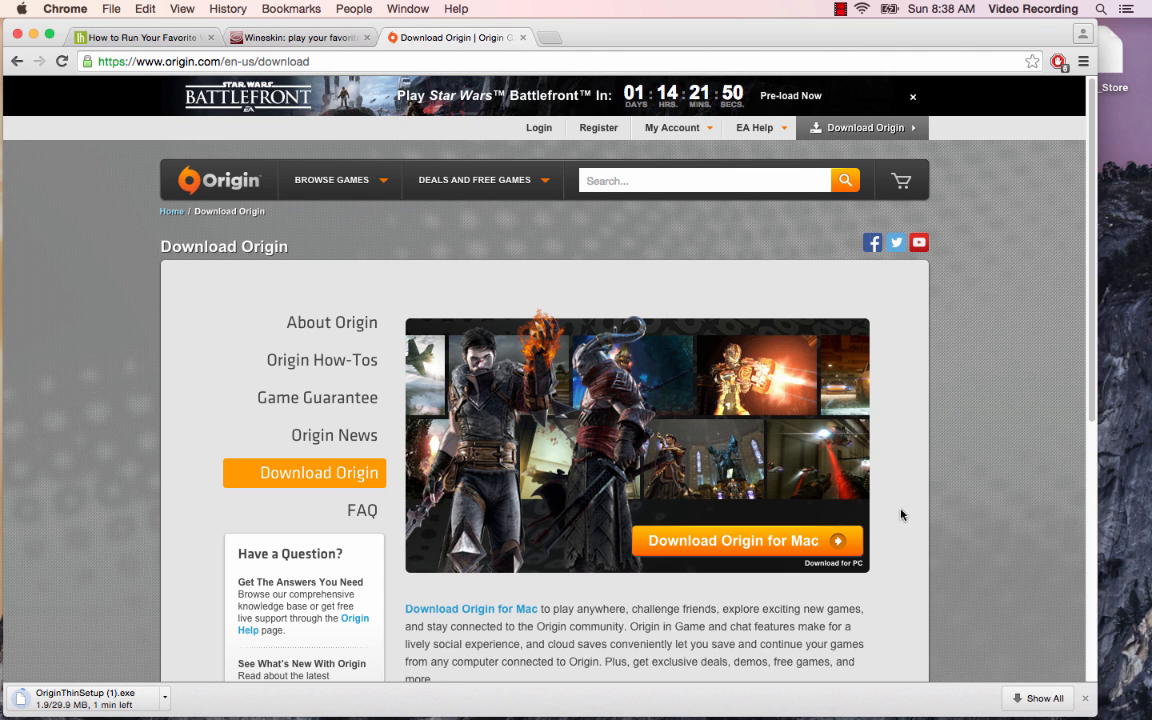
Show the PC system requirements on the Download Origin page and review the PC download option
scroll(950, 470, down, 10)
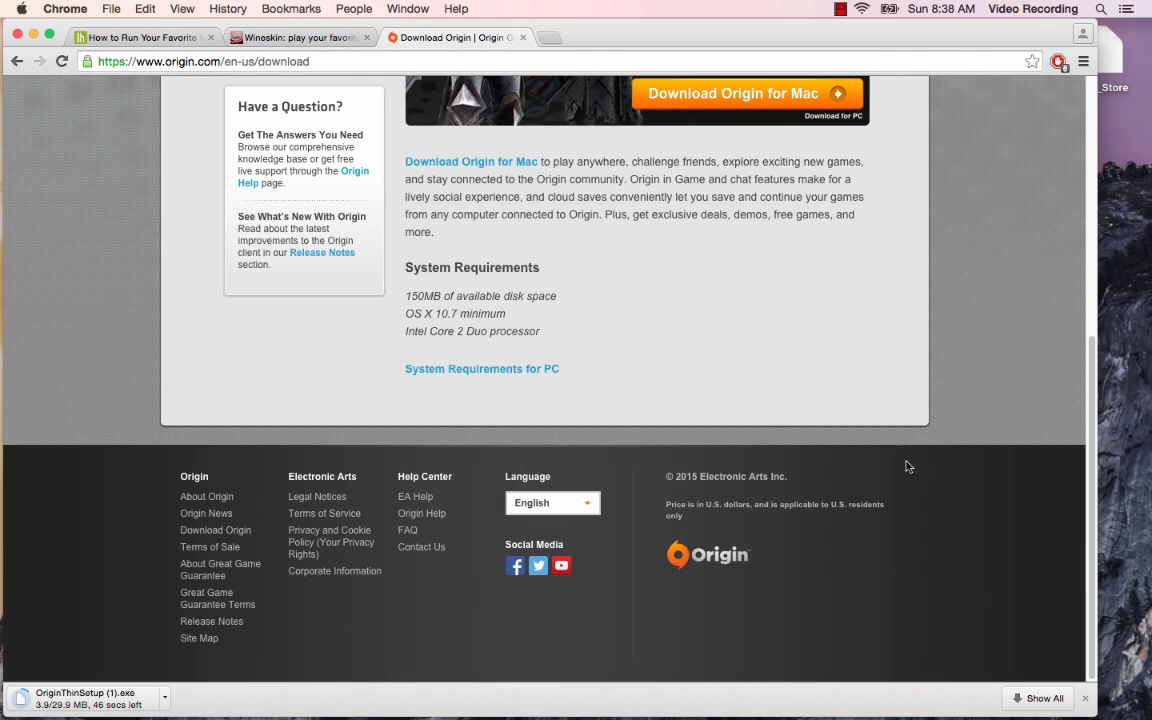
click(502, 376)
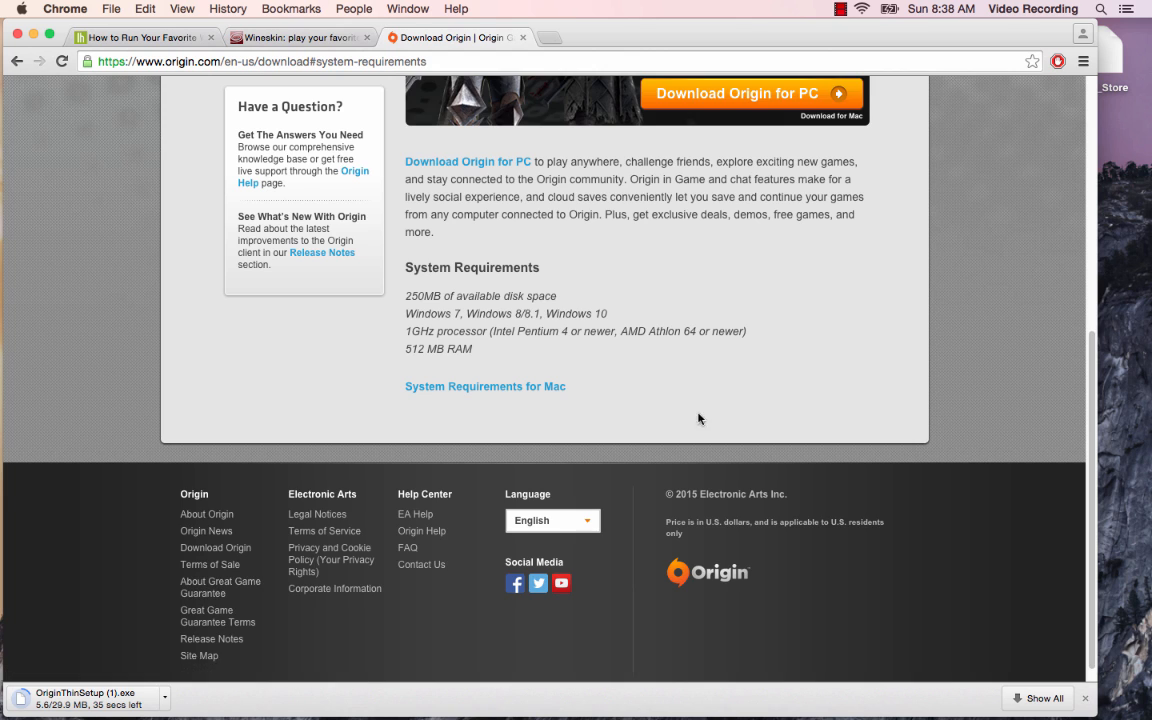
scroll(717, 360, down, 1)
scroll(740, 380, up, 5)
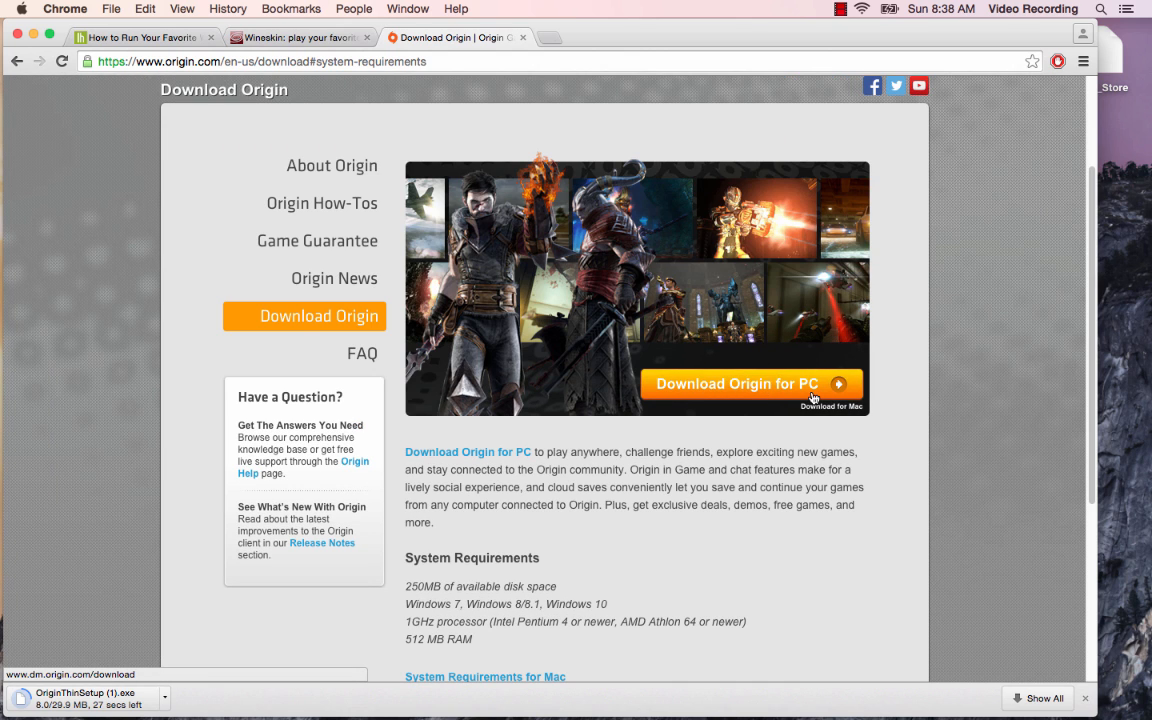
Cancel the OriginThinSetup (1).exe download and minimize the Chrome window
click(166, 695)
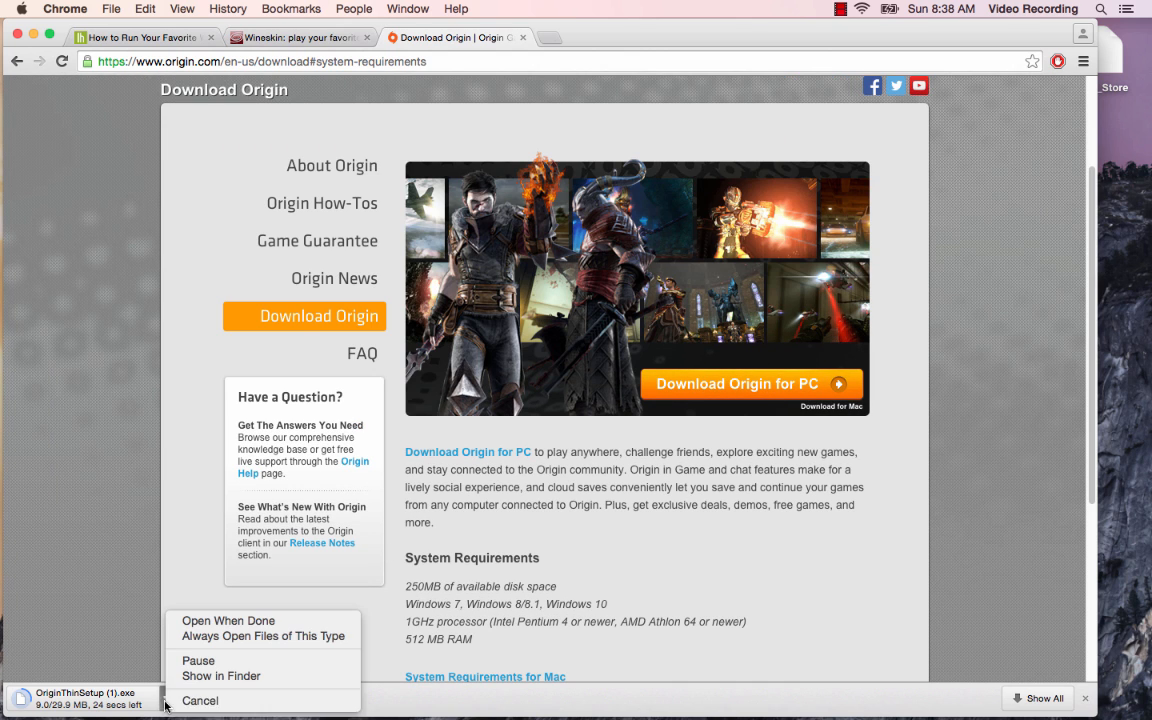
click(195, 701)
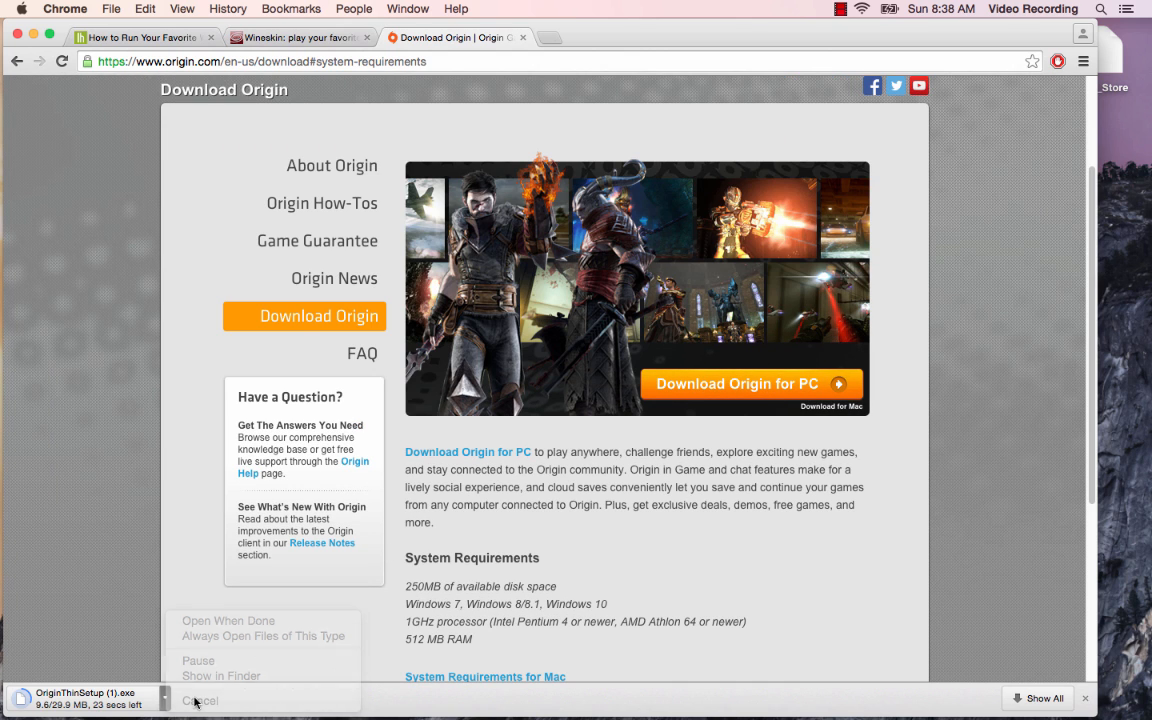
click(34, 33)
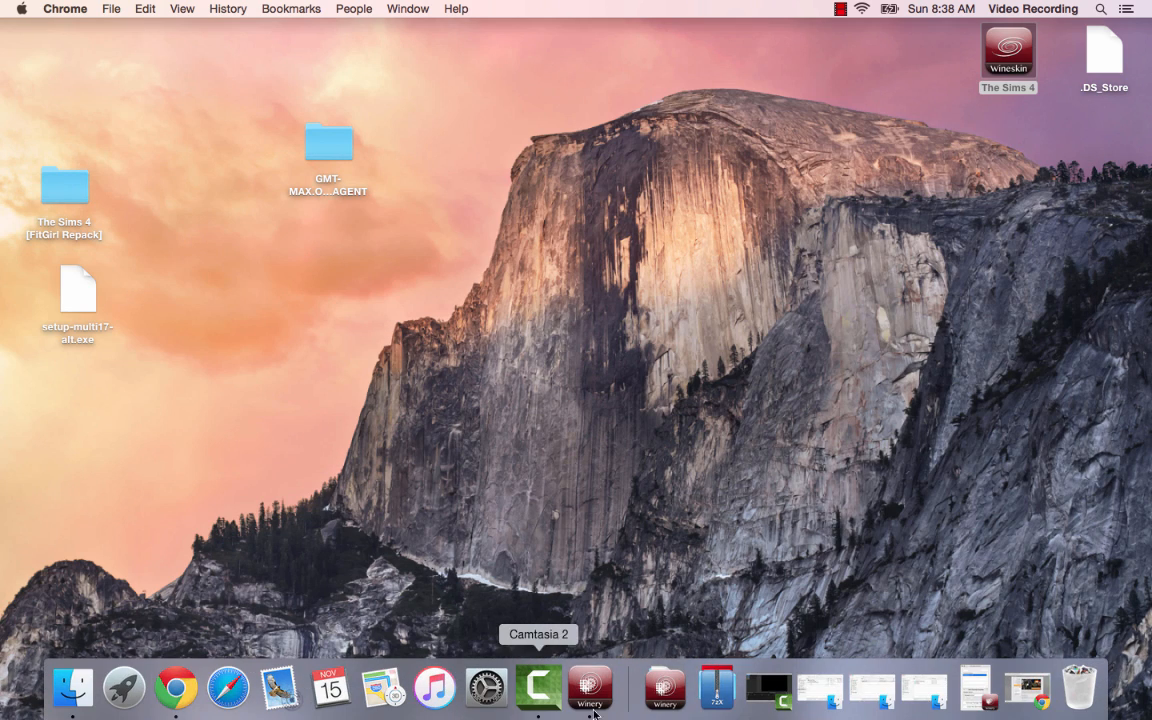
Show the package contents of The Sims 4 wrapper on the desktop and launch the Wineskin utility inside it
click(955, 74)
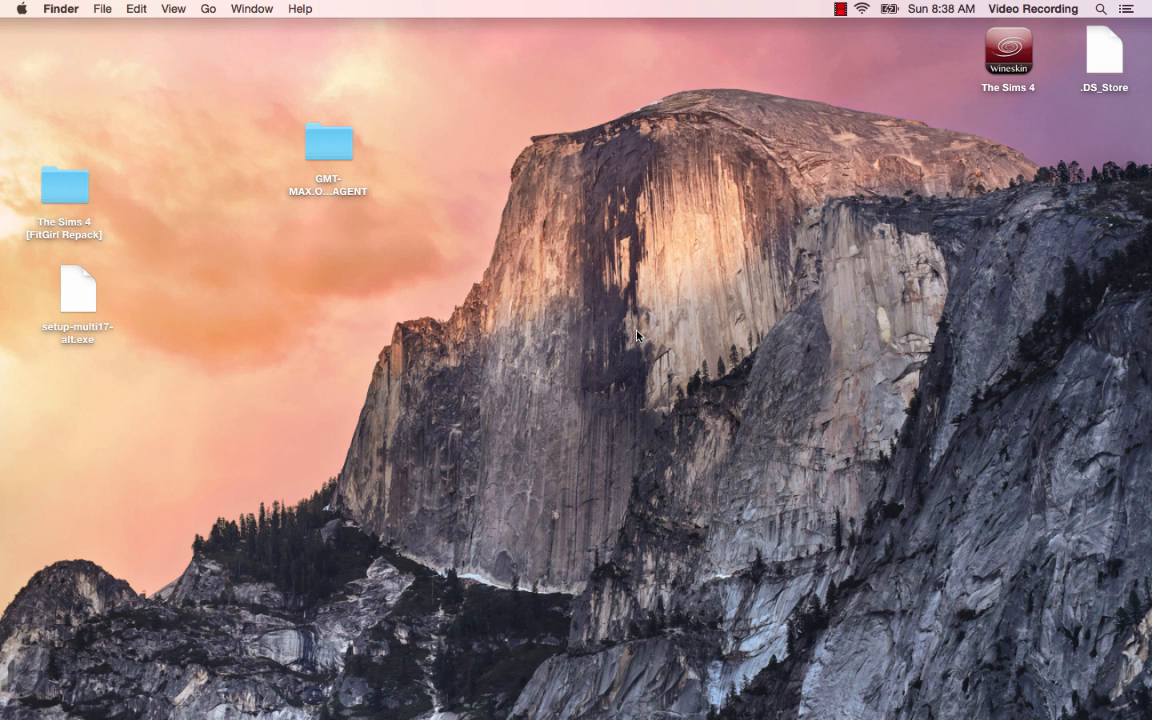
right_click(1006, 60)
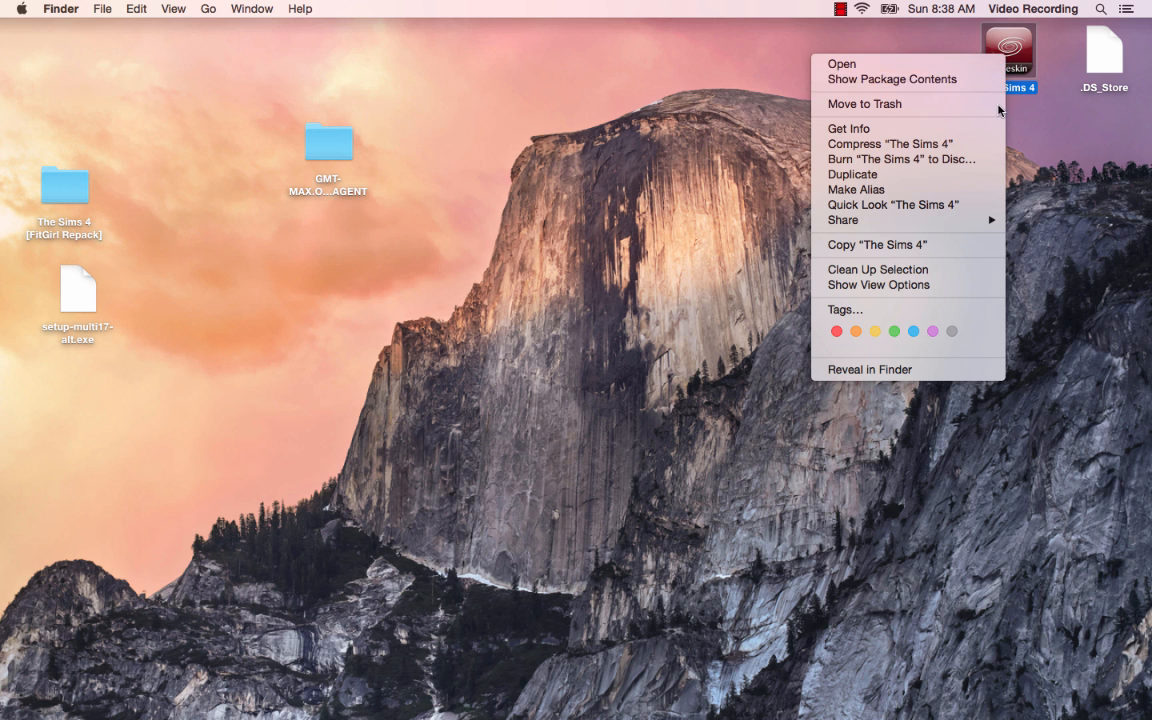
click(1044, 136)
right_click(1011, 56)
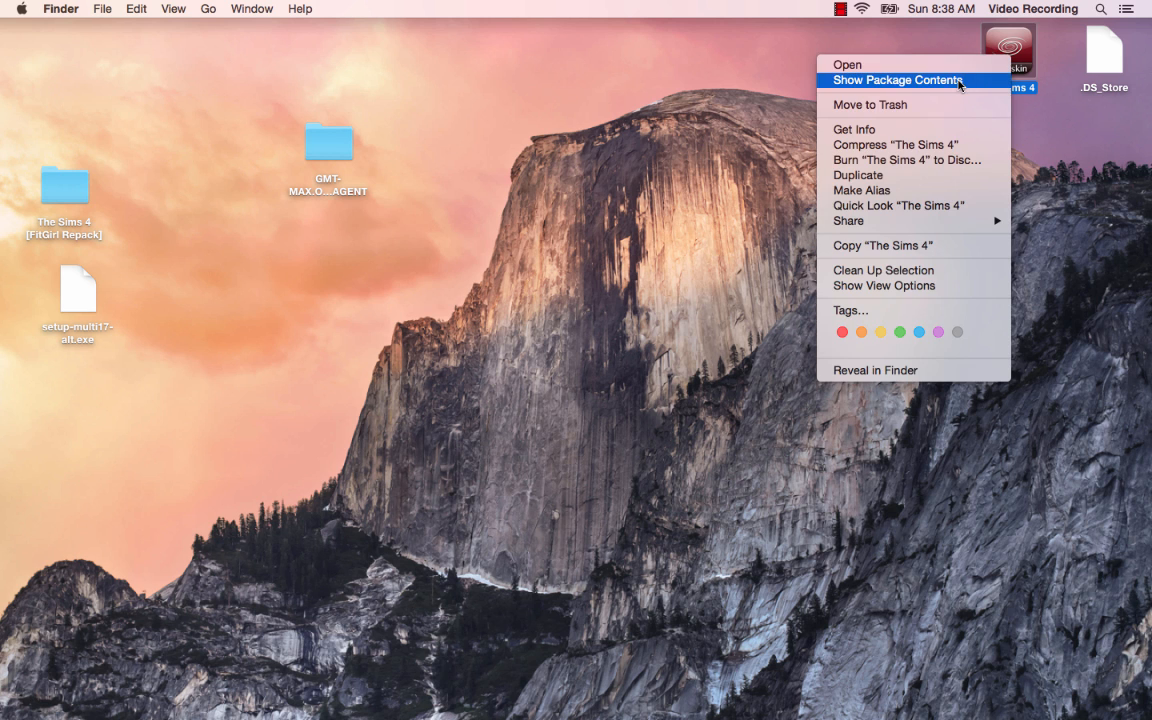
click(960, 86)
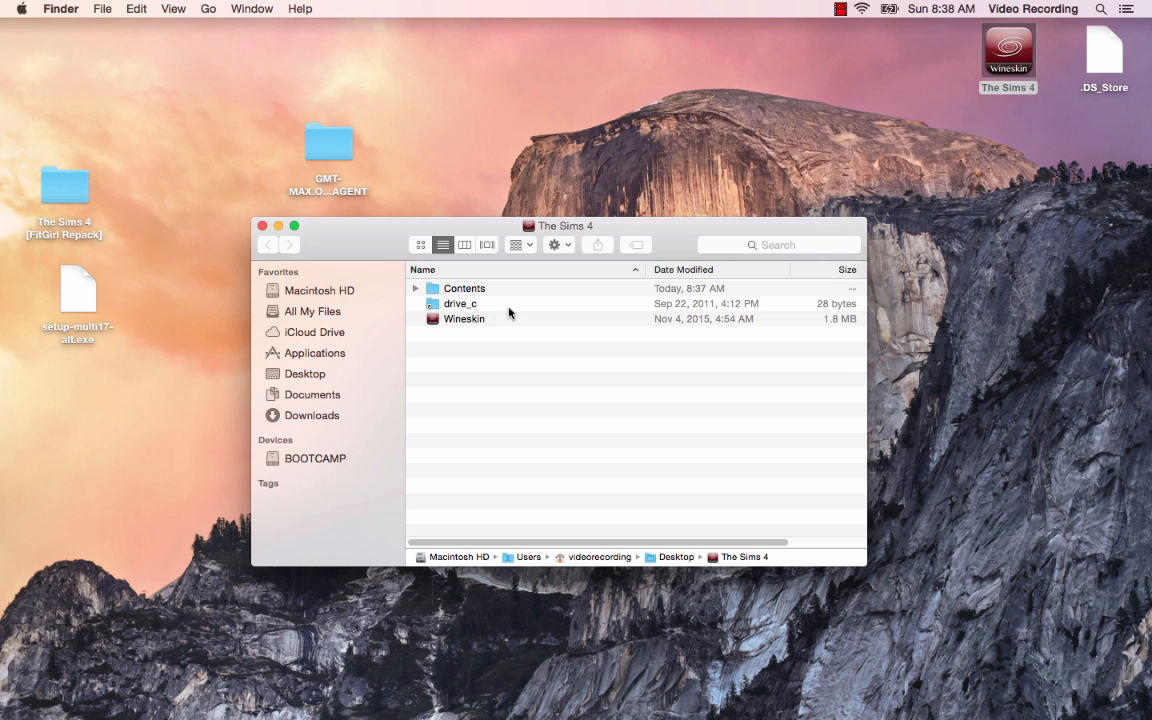
double_click(470, 319)
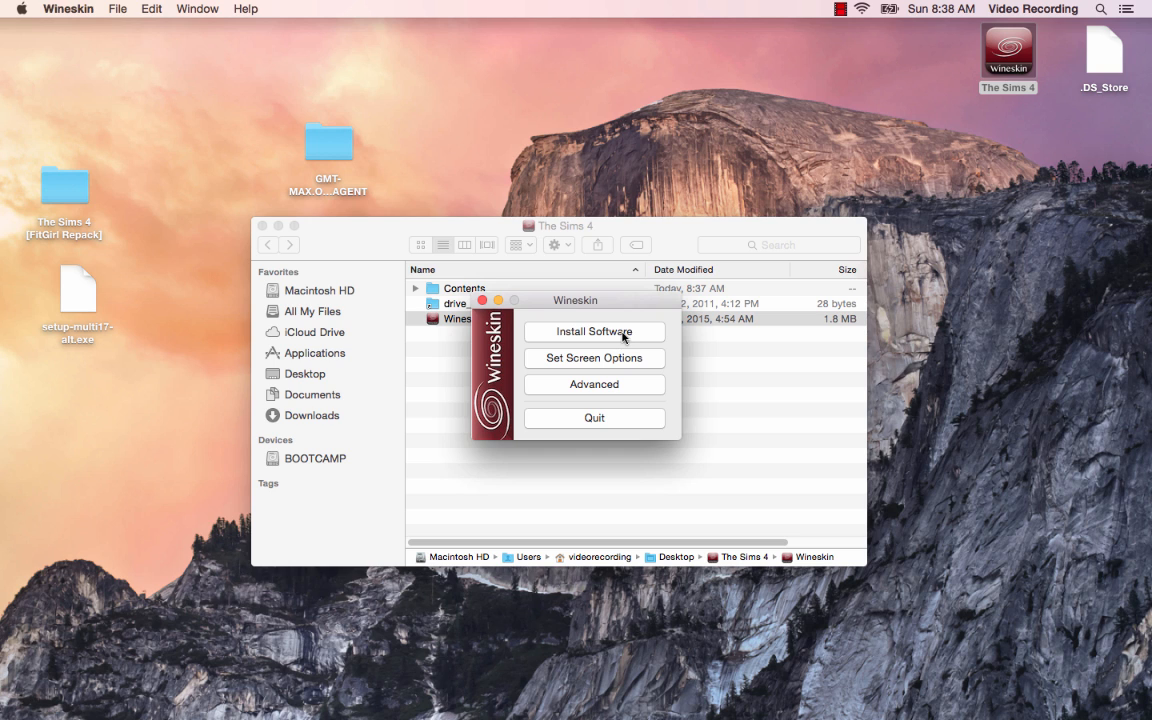
Start a software installation in the wrapper using OriginThinSetup.exe from Downloads as the setup executable
click(621, 334)
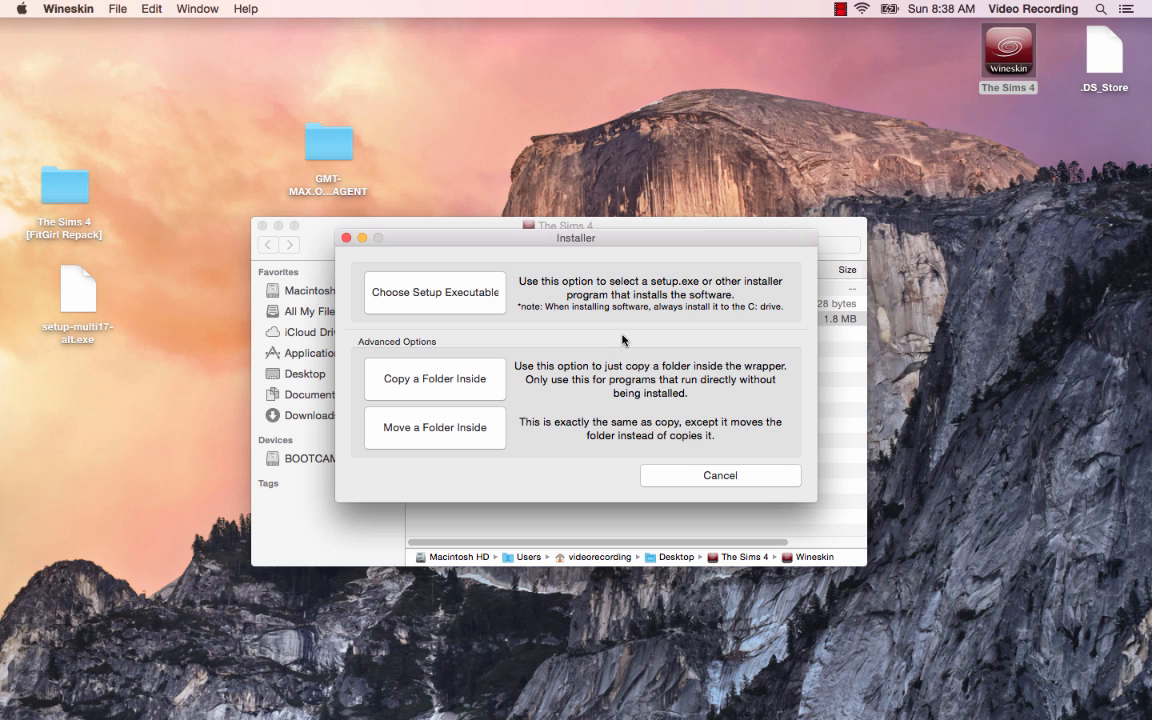
click(463, 290)
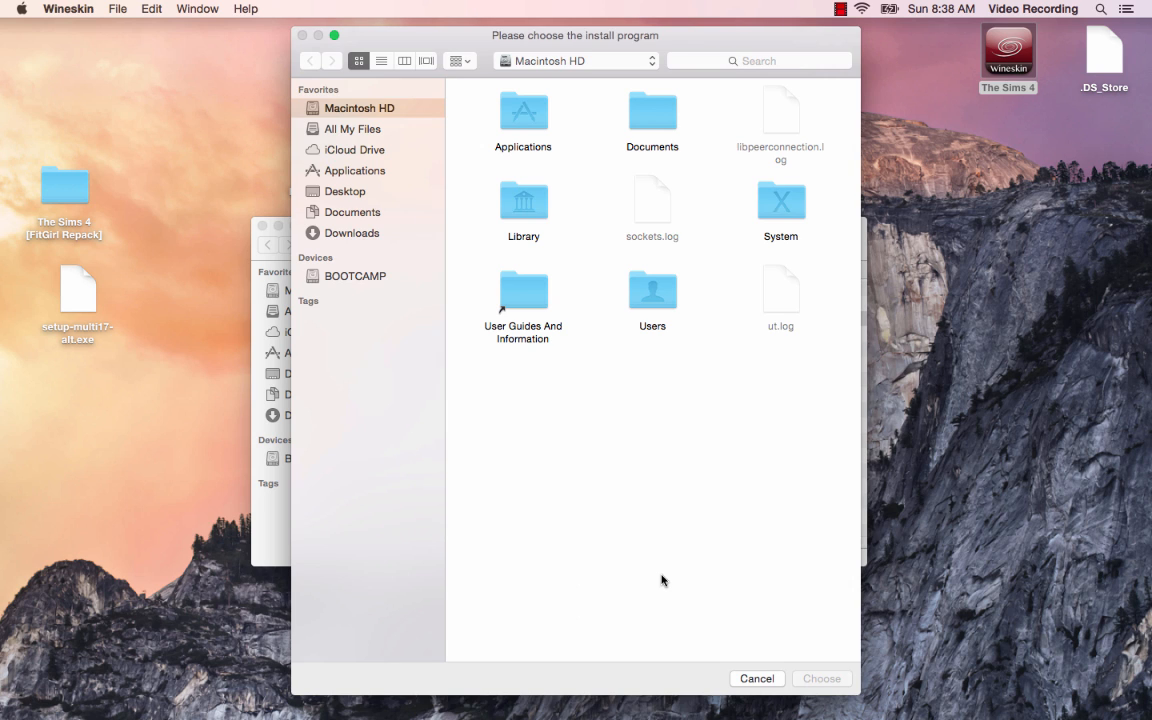
click(340, 232)
click(500, 118)
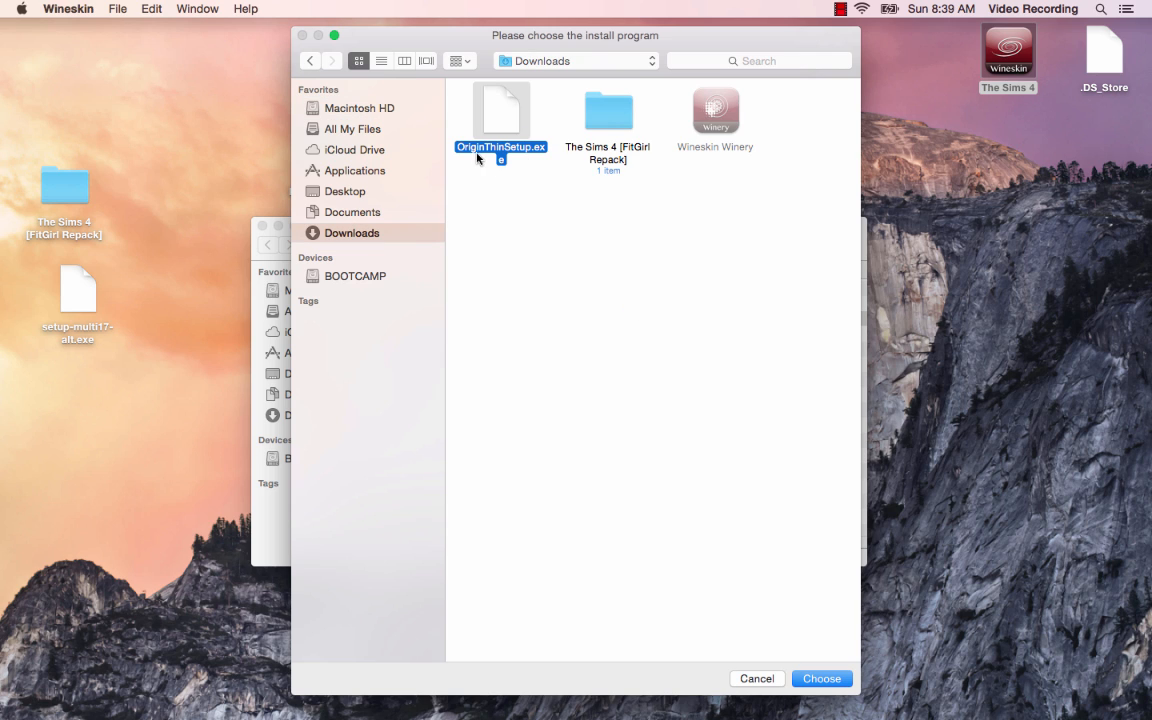
click(812, 684)
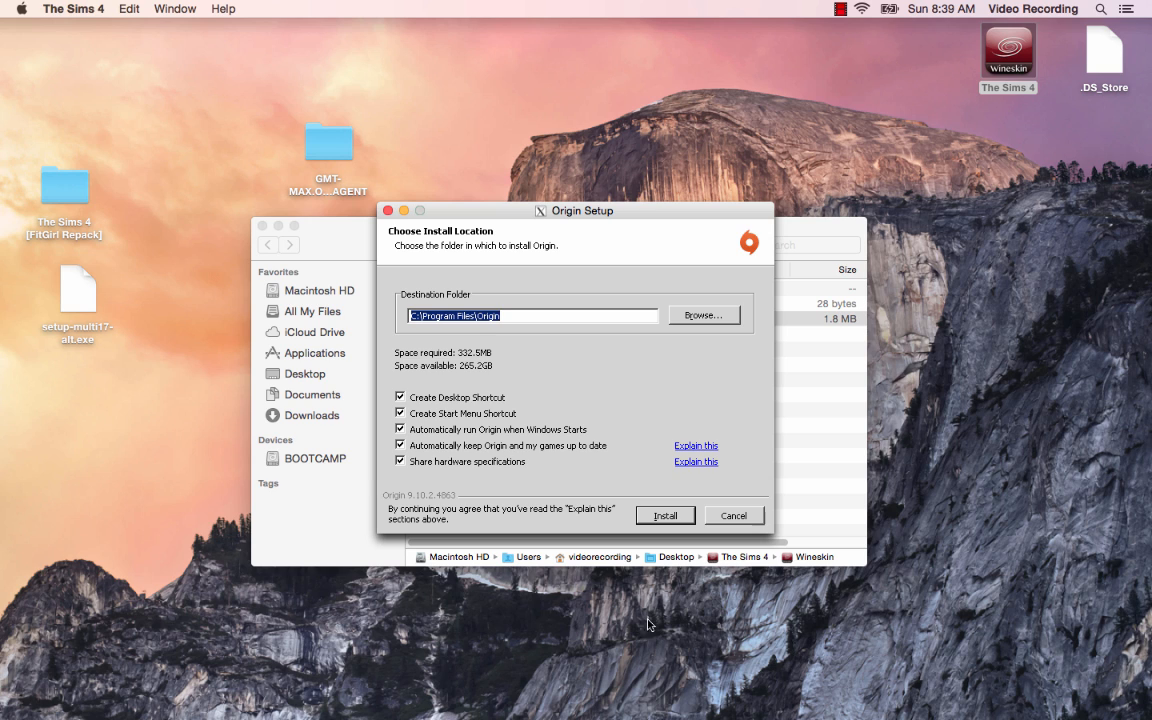
Install Origin to C:\Program Files\Origin with the desktop shortcut, Start menu shortcut and automatic updates turned off
click(420, 398)
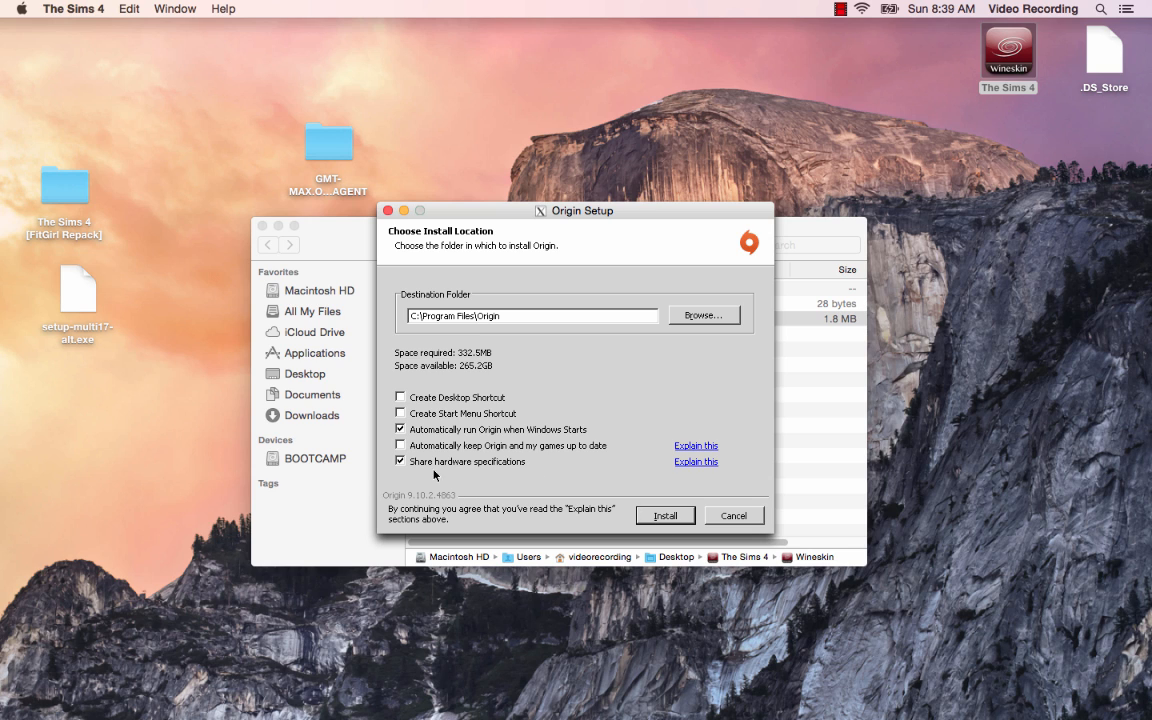
click(656, 520)
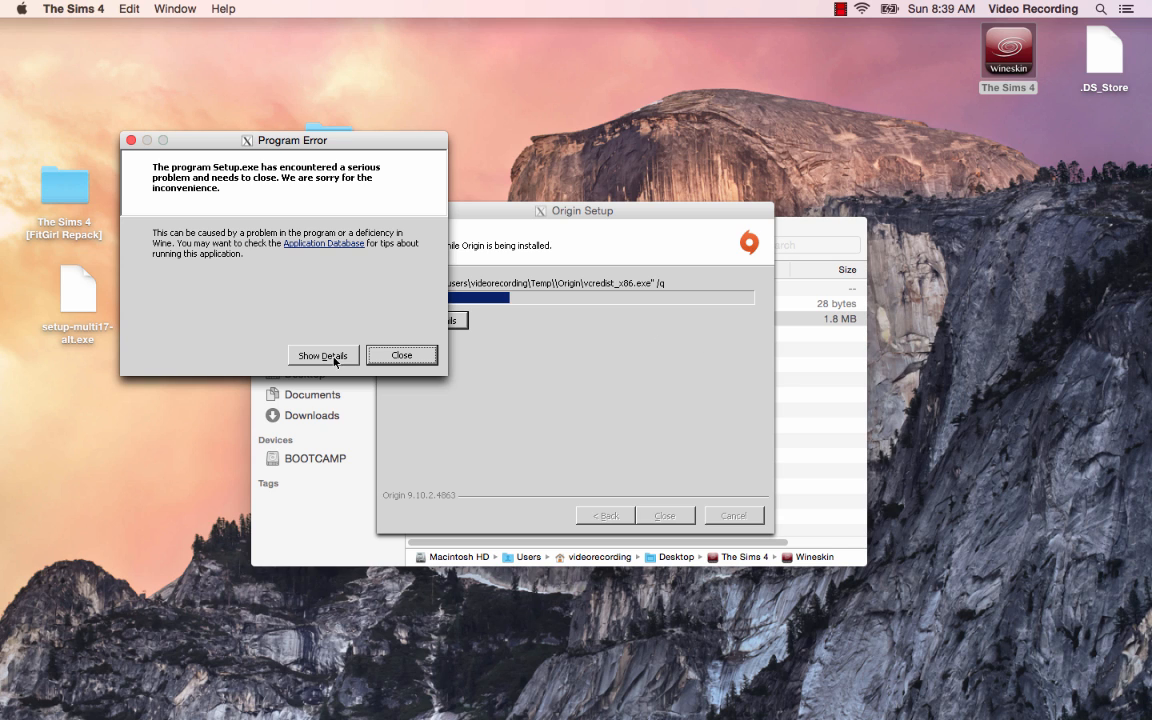
Dismiss the Setup.exe error, accept the Roots Update restart and close the Origin.exe error dialog
click(401, 356)
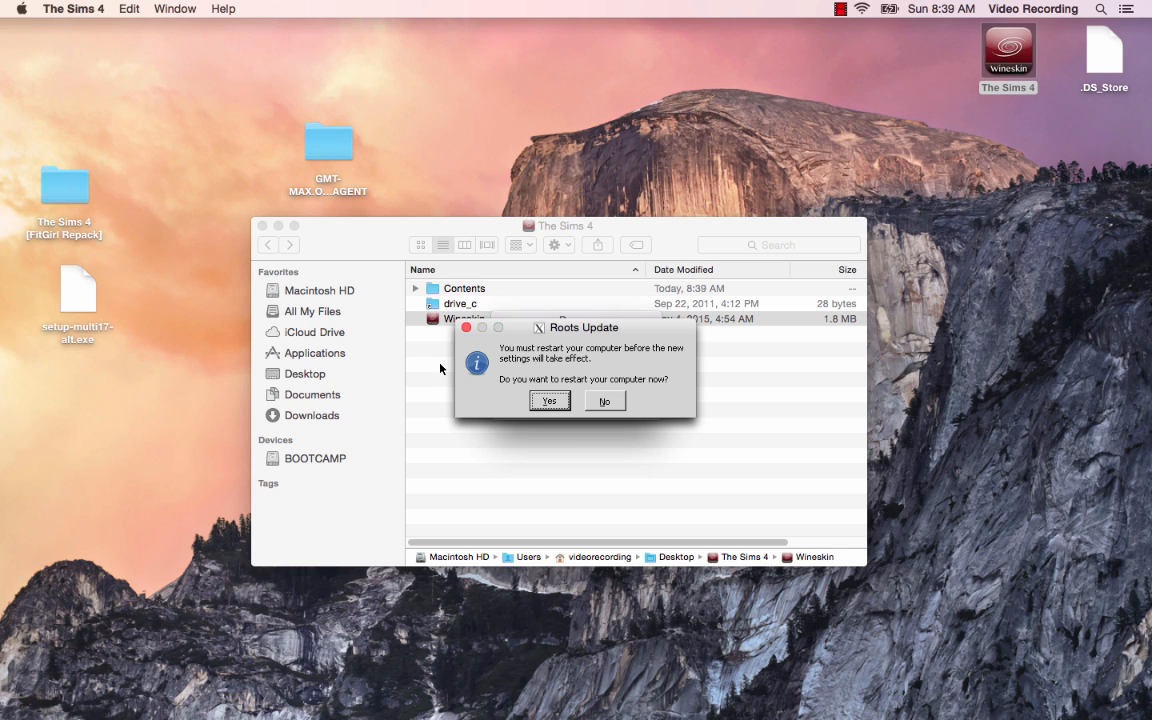
click(552, 400)
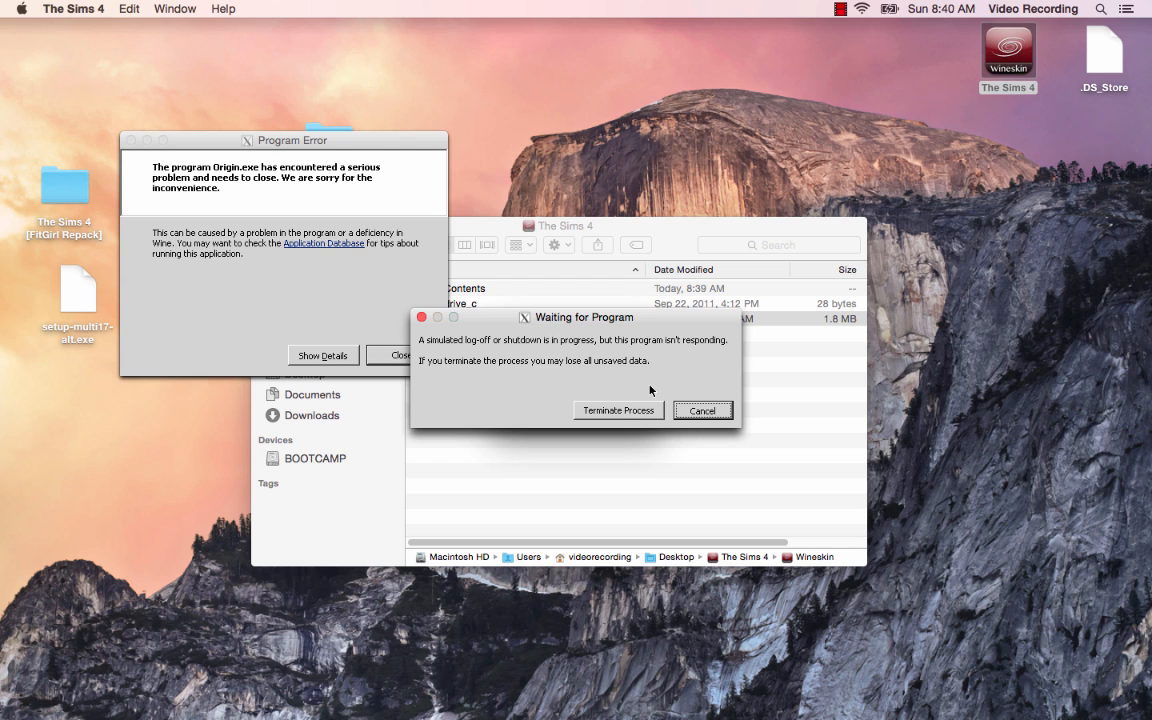
click(382, 356)
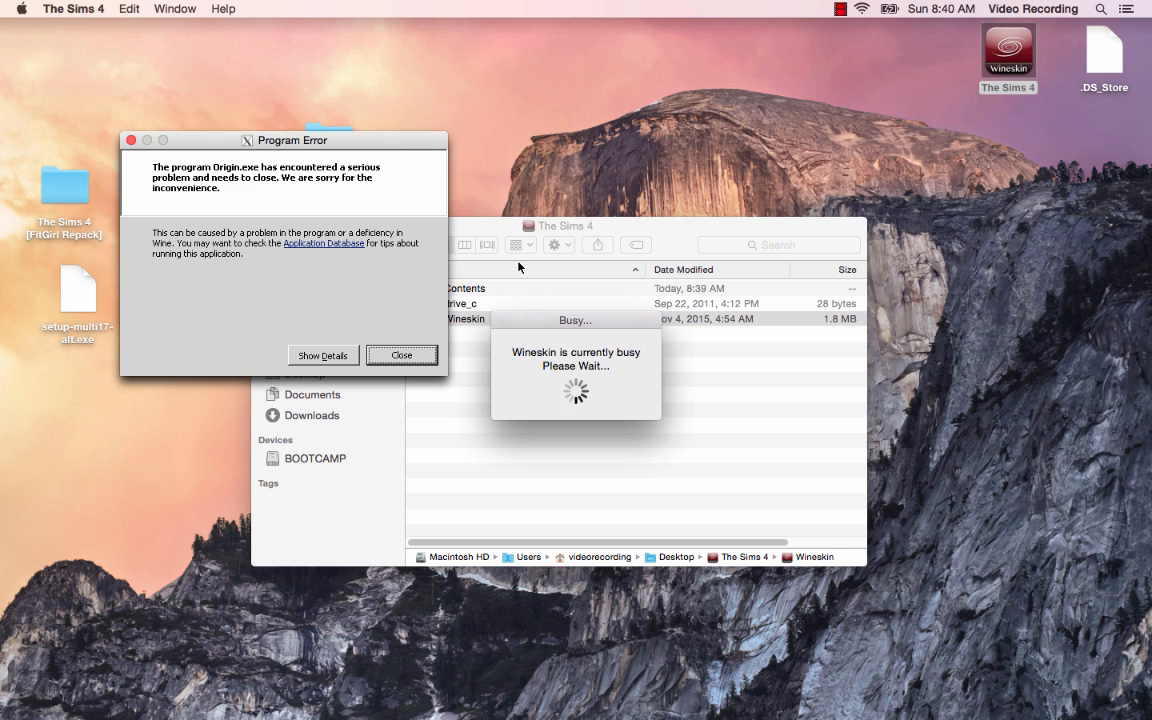
click(428, 356)
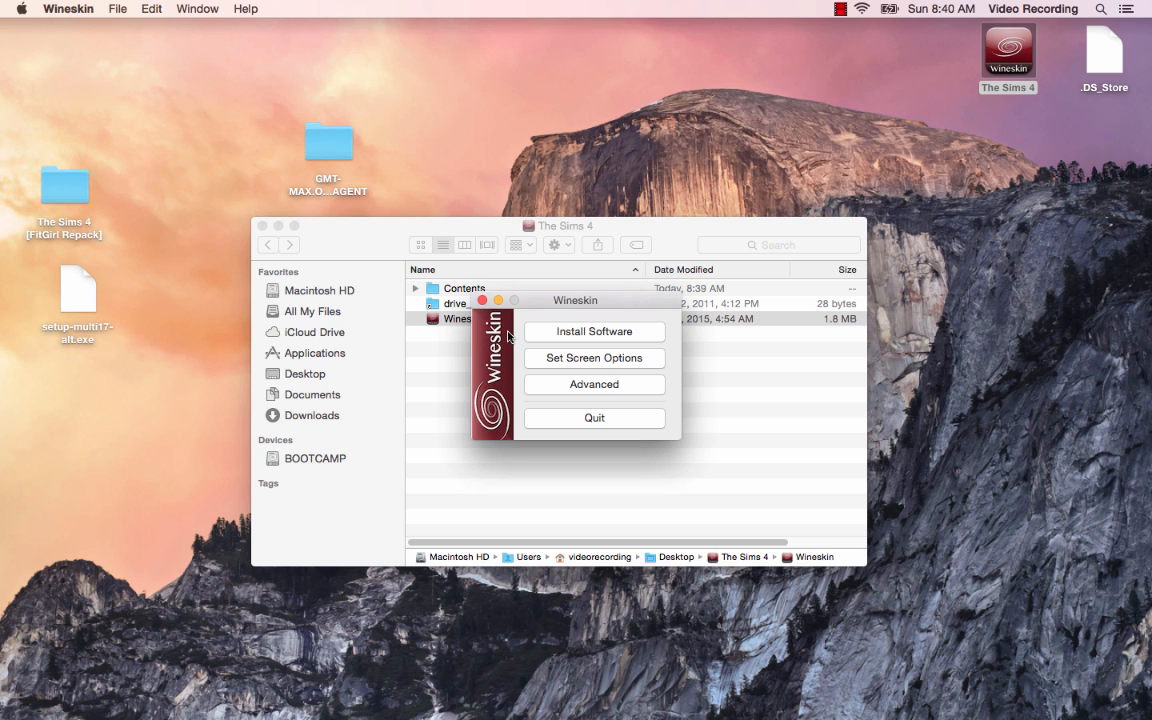
Close the Wineskin utility and The Sims 4 package contents window
click(482, 300)
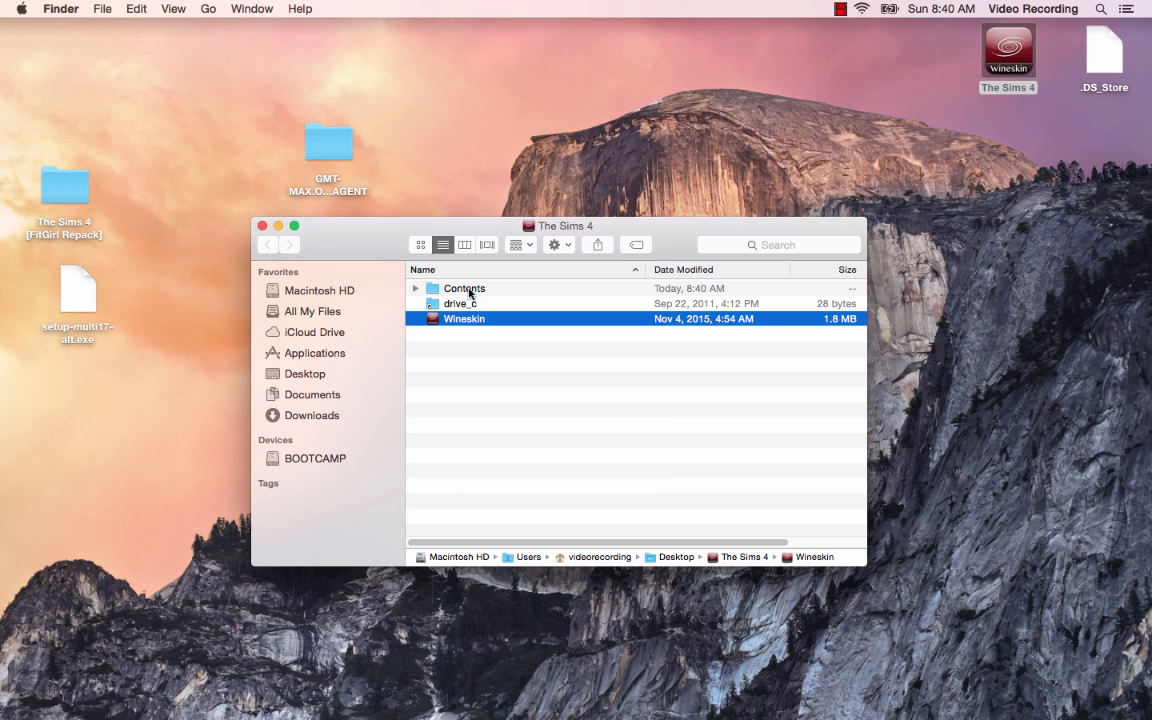
drag(321, 232, 320, 230)
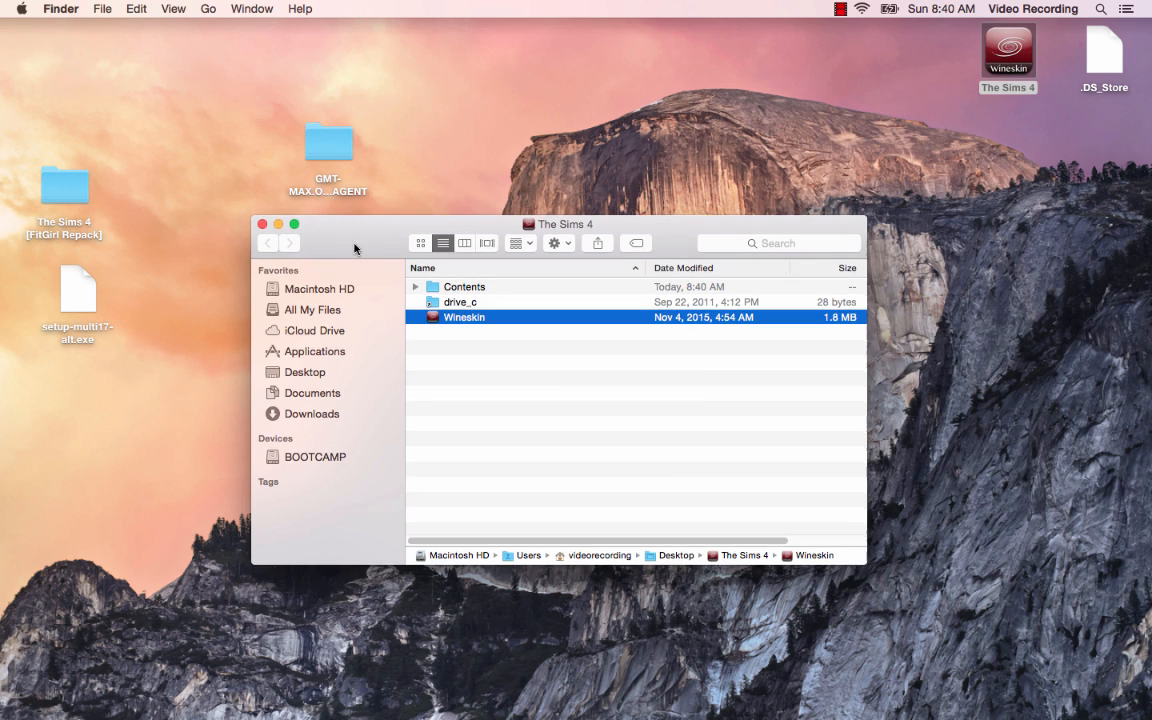
click(263, 225)
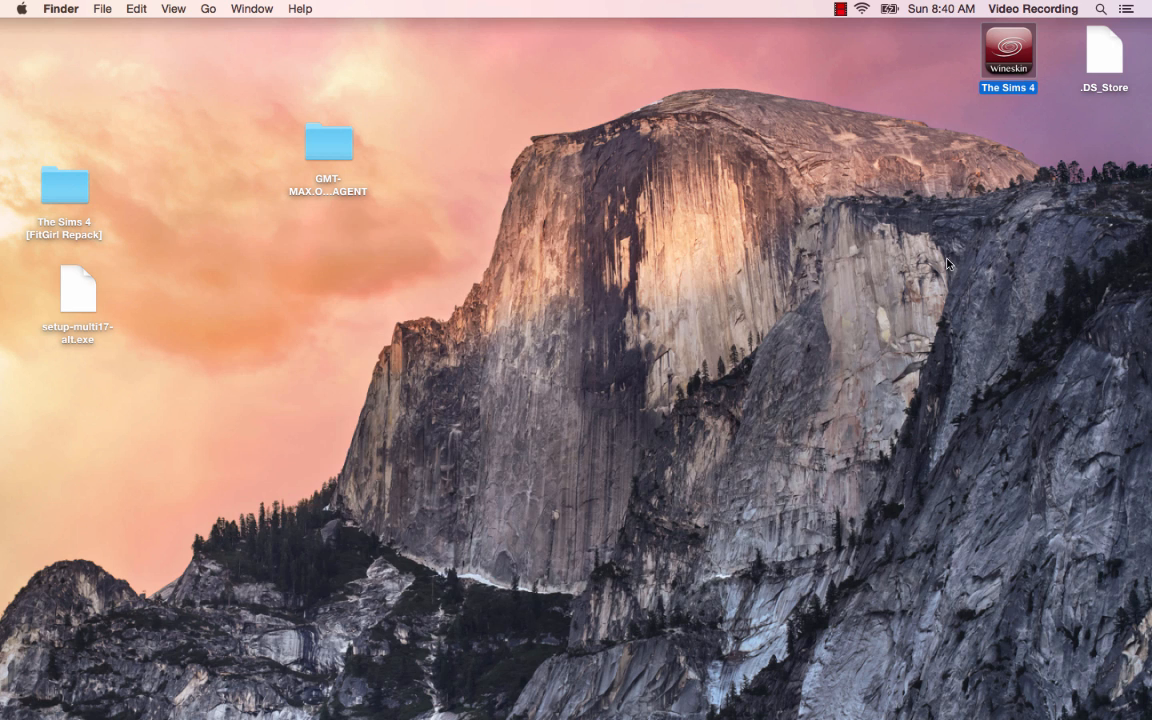
Launch The Sims 4 wrapper, move the Origin.exe error dialog aside and close the Cool Kitchen Stuff welcome popup
double_click(1023, 67)
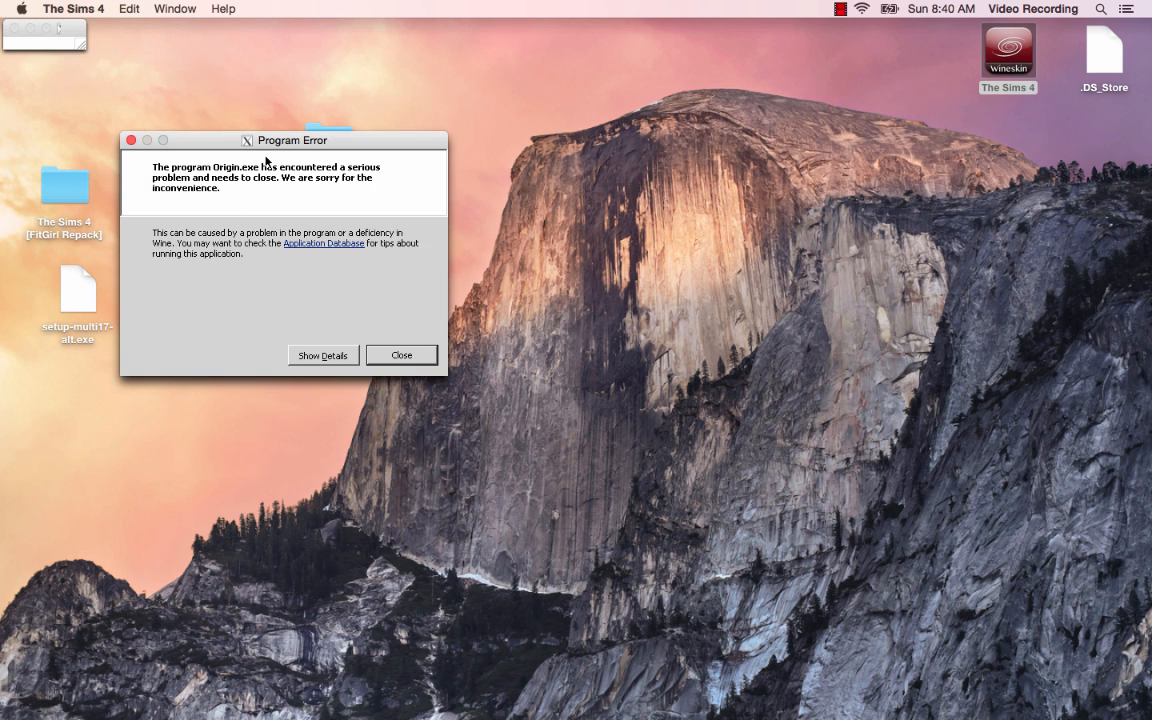
drag(258, 140, 649, 159)
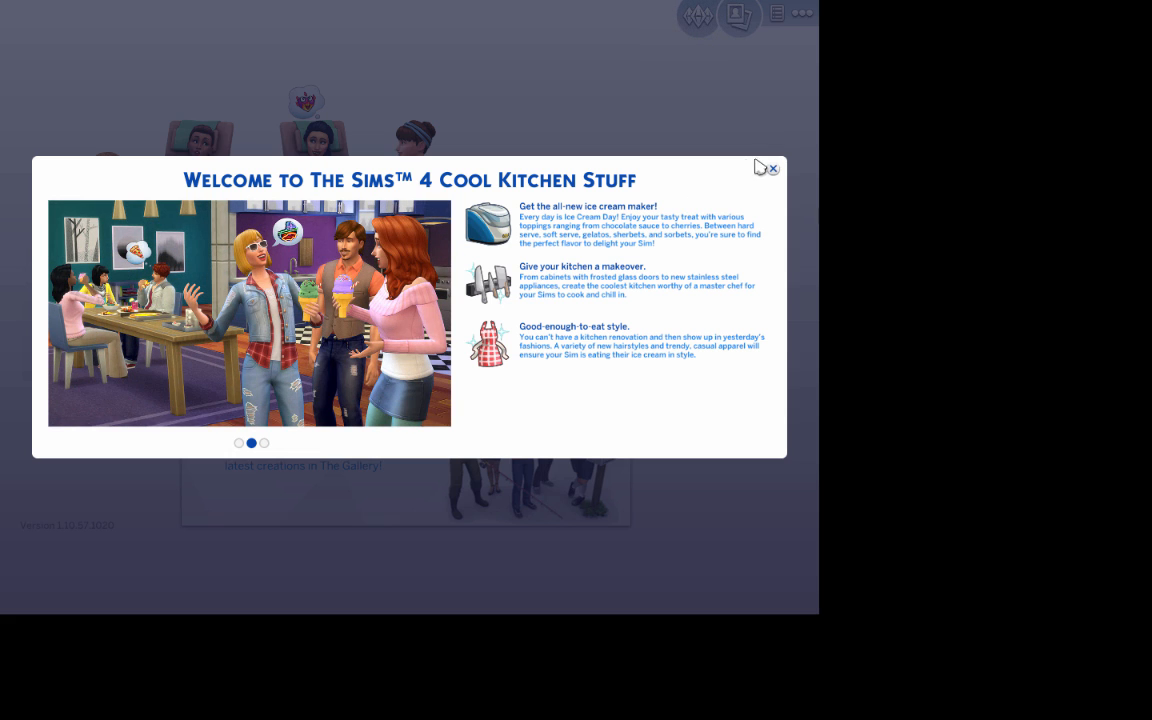
click(773, 170)
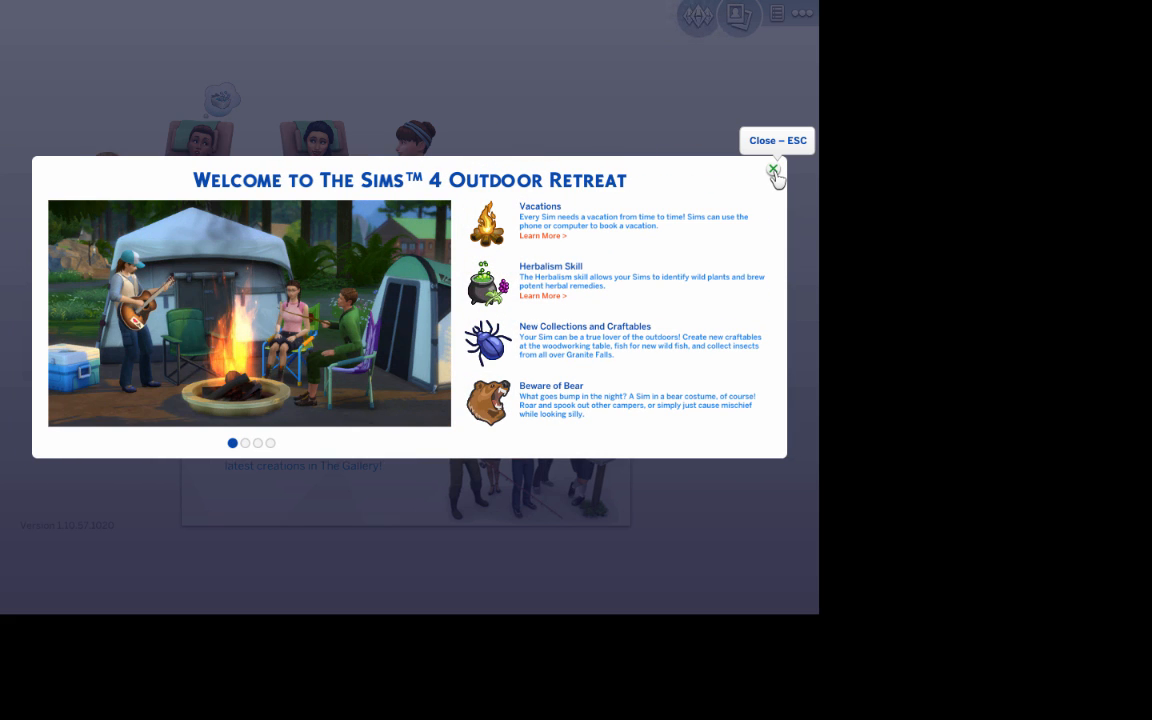
Close the Outdoor Retreat, Get to Work, Luxury Party, Perfect Patio Stuff and Spa Day welcome popups and skip the Downloadable Content tip
click(773, 170)
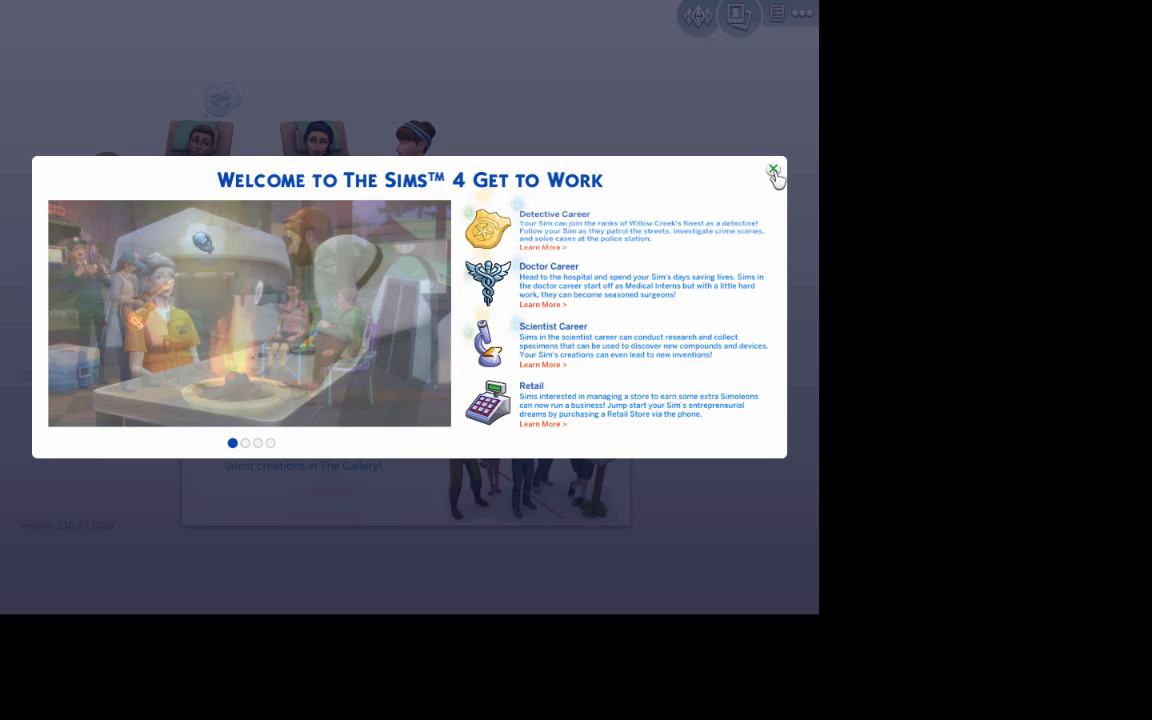
click(773, 170)
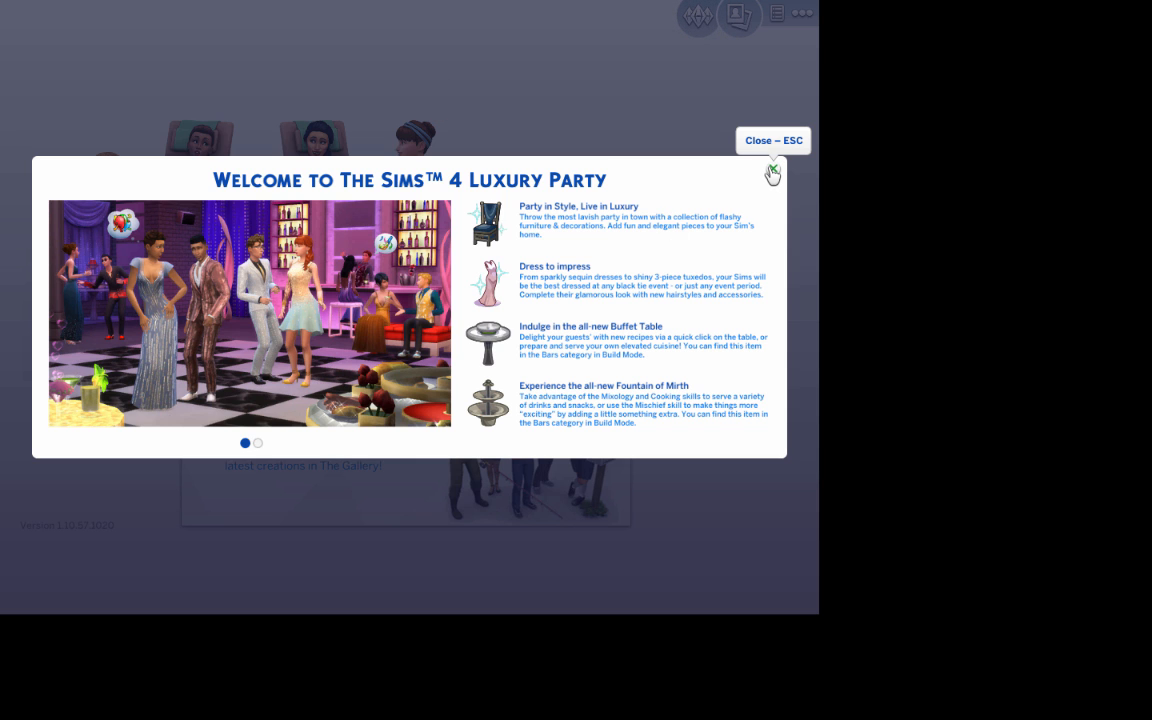
click(774, 171)
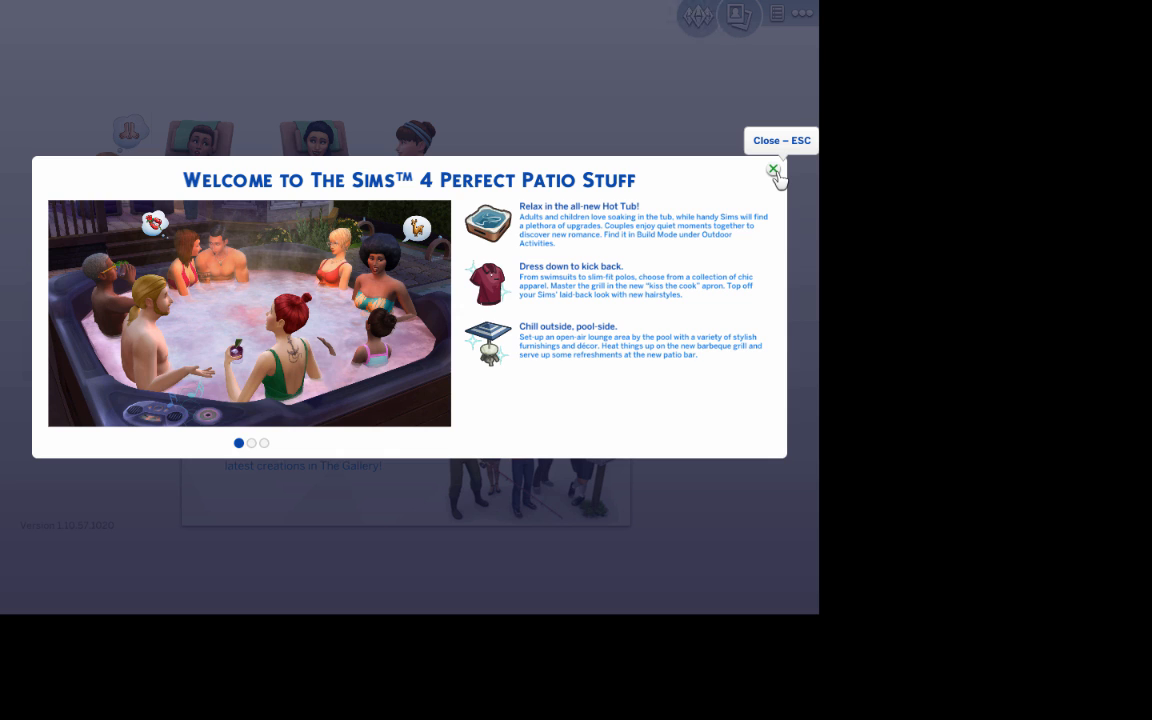
click(774, 171)
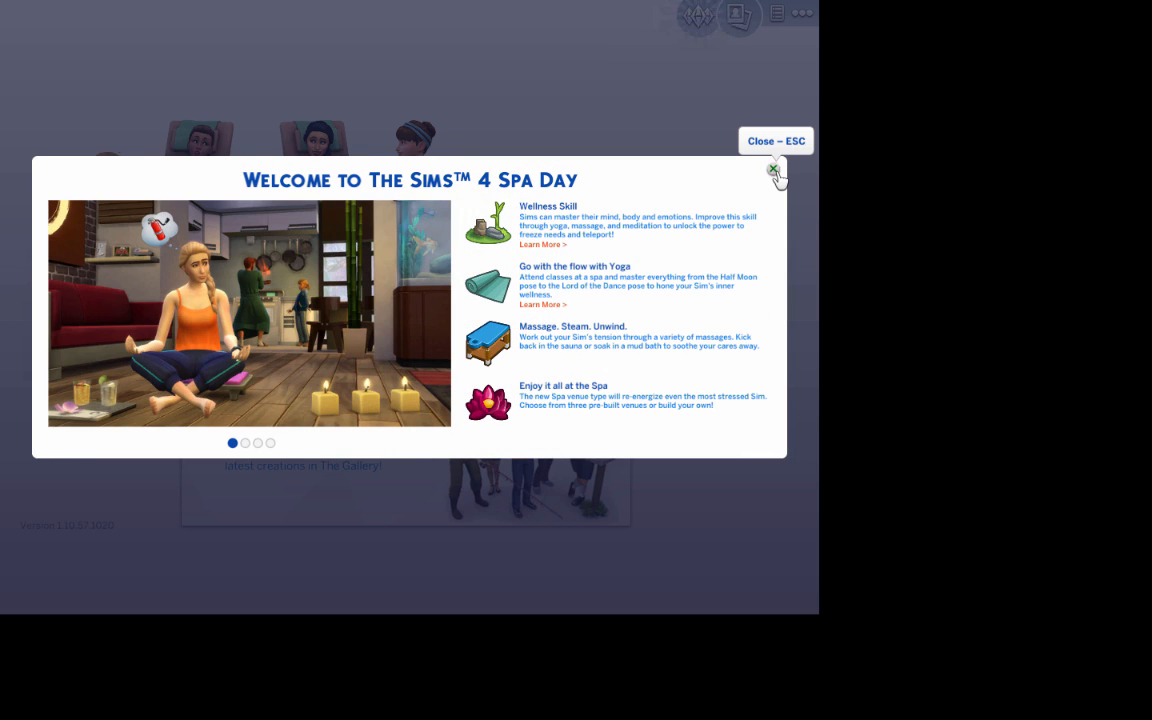
click(774, 171)
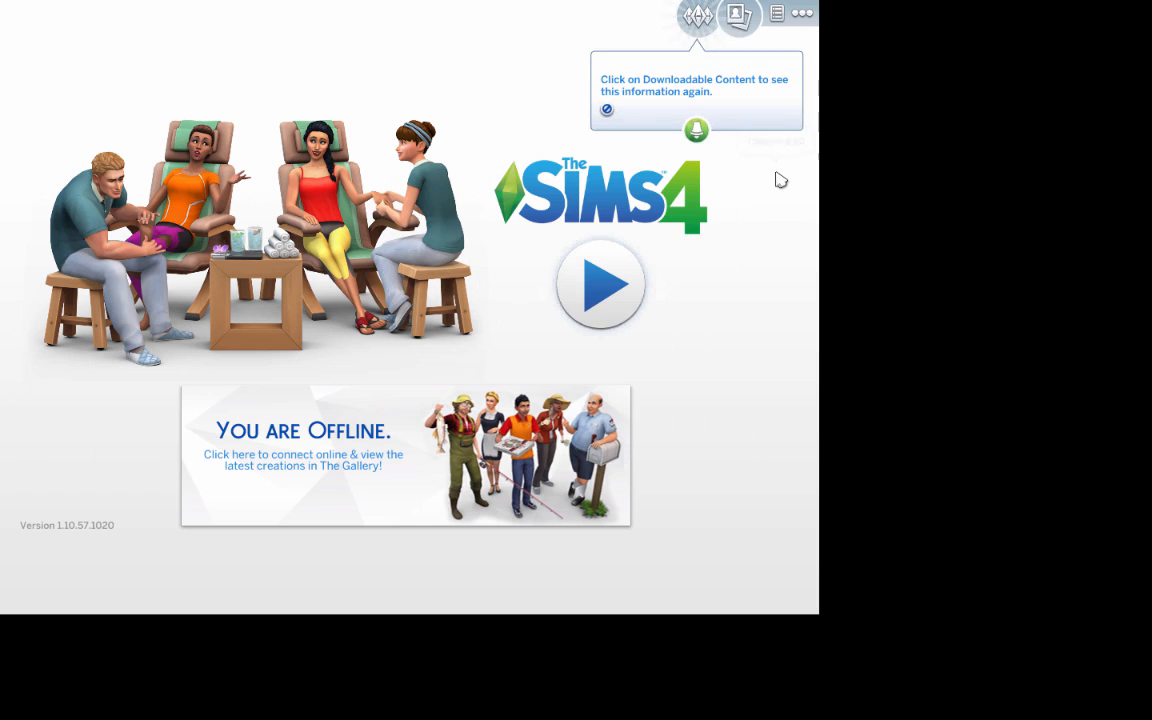
click(608, 104)
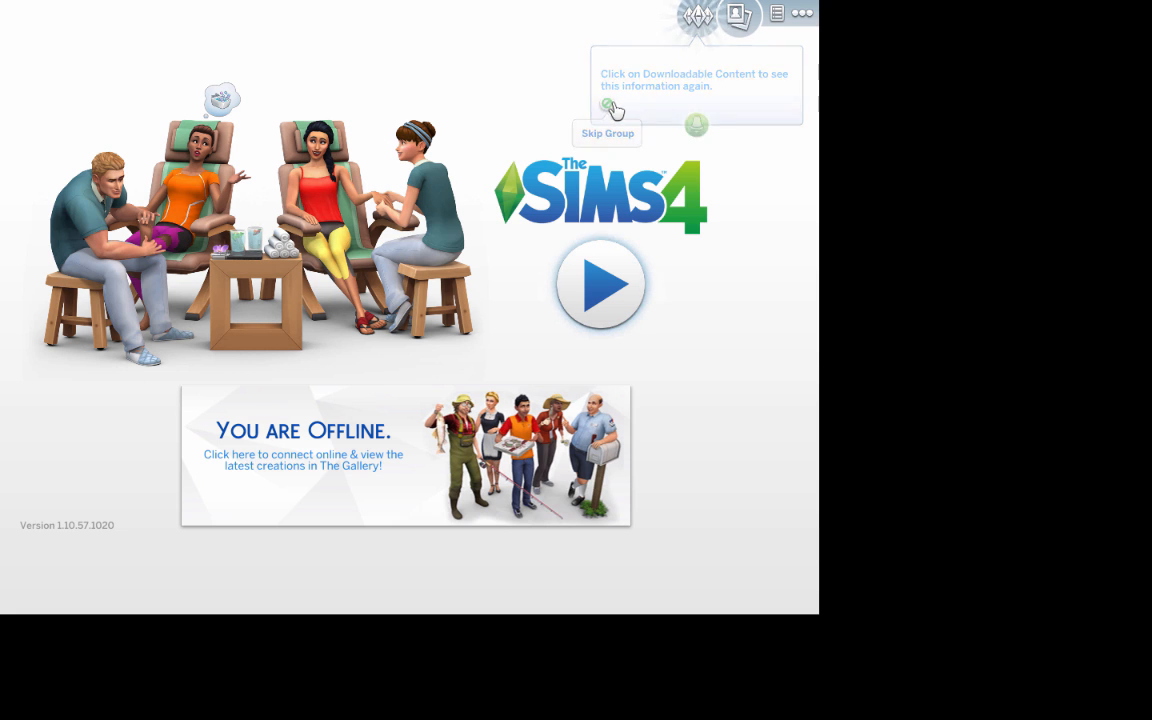
Set the game's display type to Windowed, apply the change and close the Origin.exe error dialog
click(800, 18)
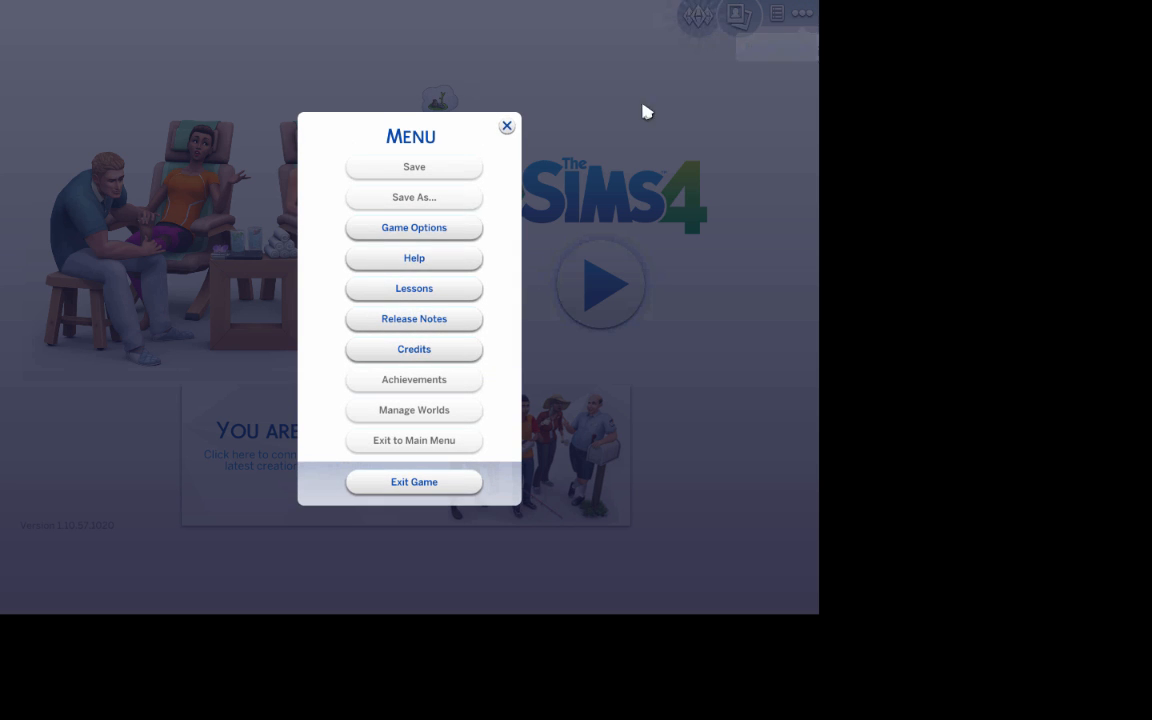
click(398, 226)
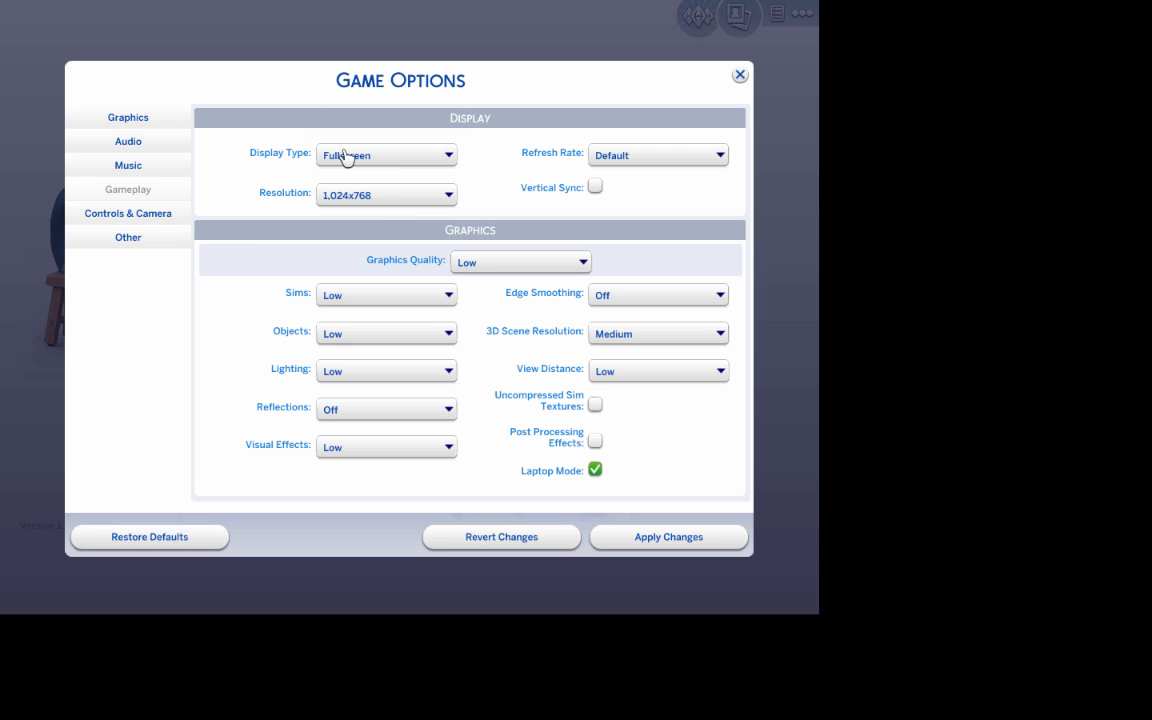
click(345, 156)
click(356, 218)
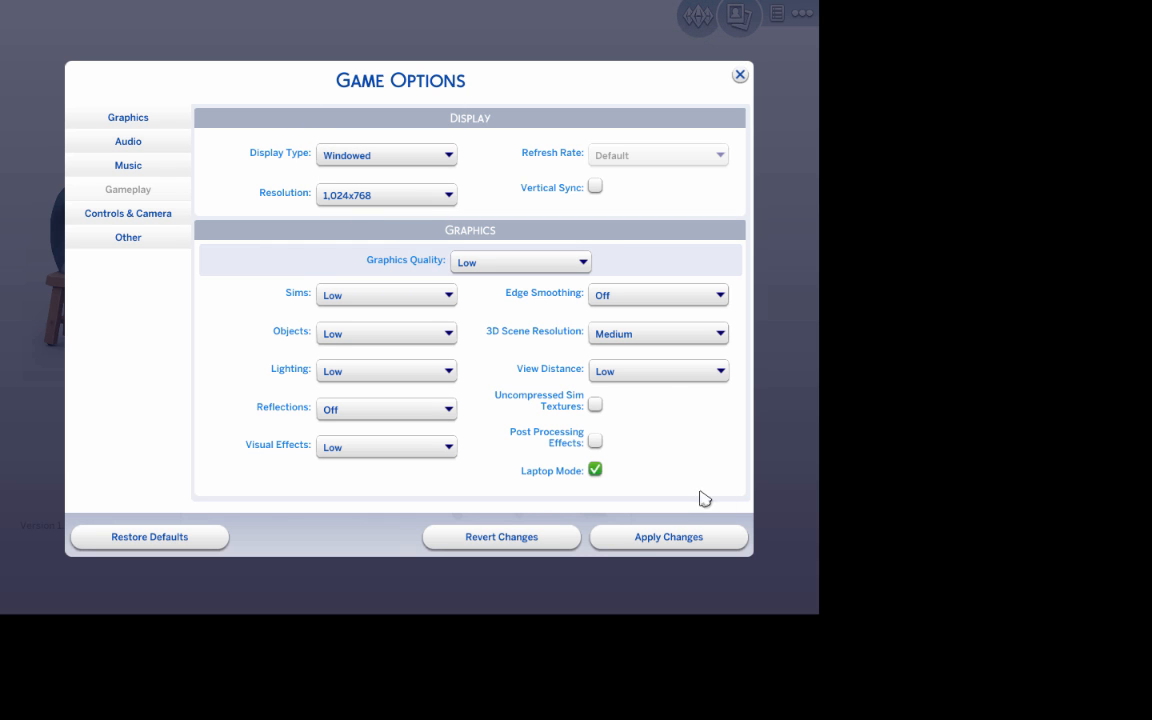
click(687, 541)
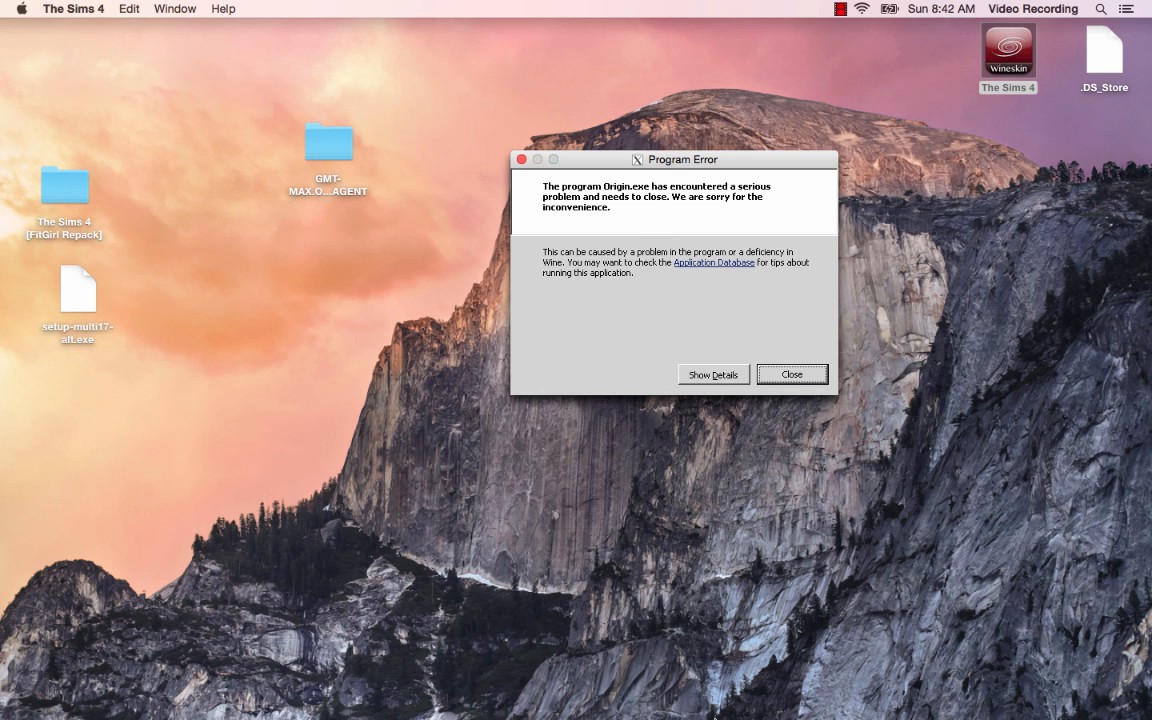
click(810, 374)
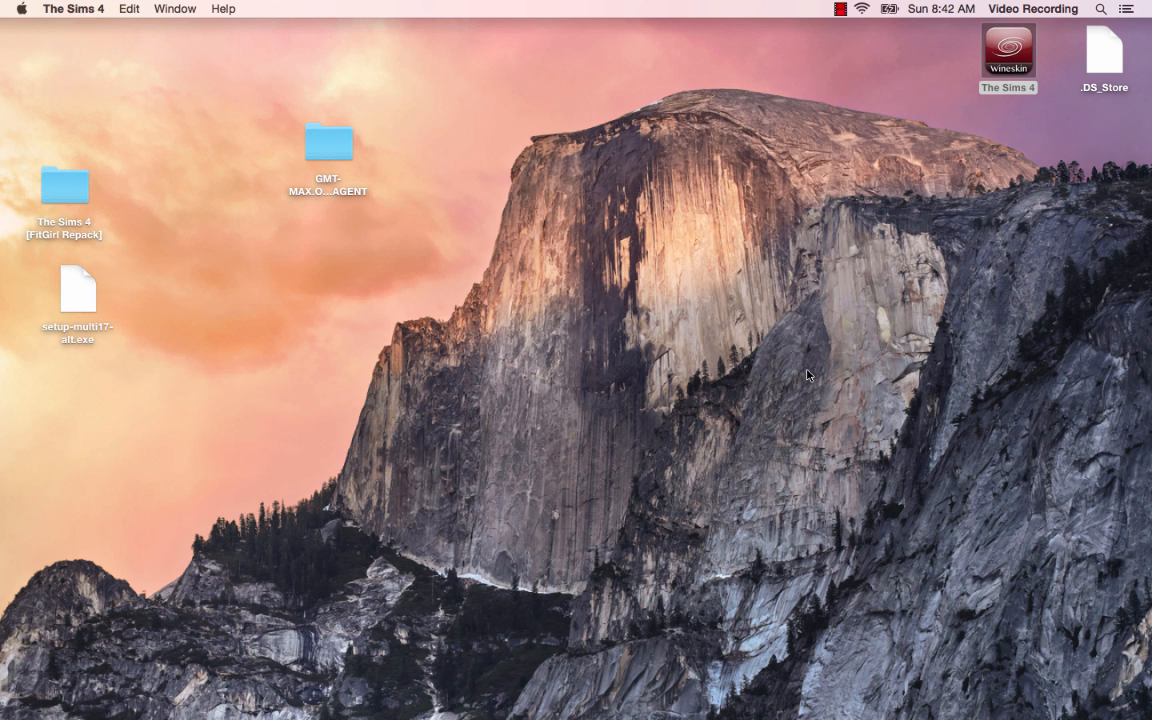
Check the available display types in Game Options, keep Windowed Fullscreen and close the options and game menu
mouse_move(930, 692)
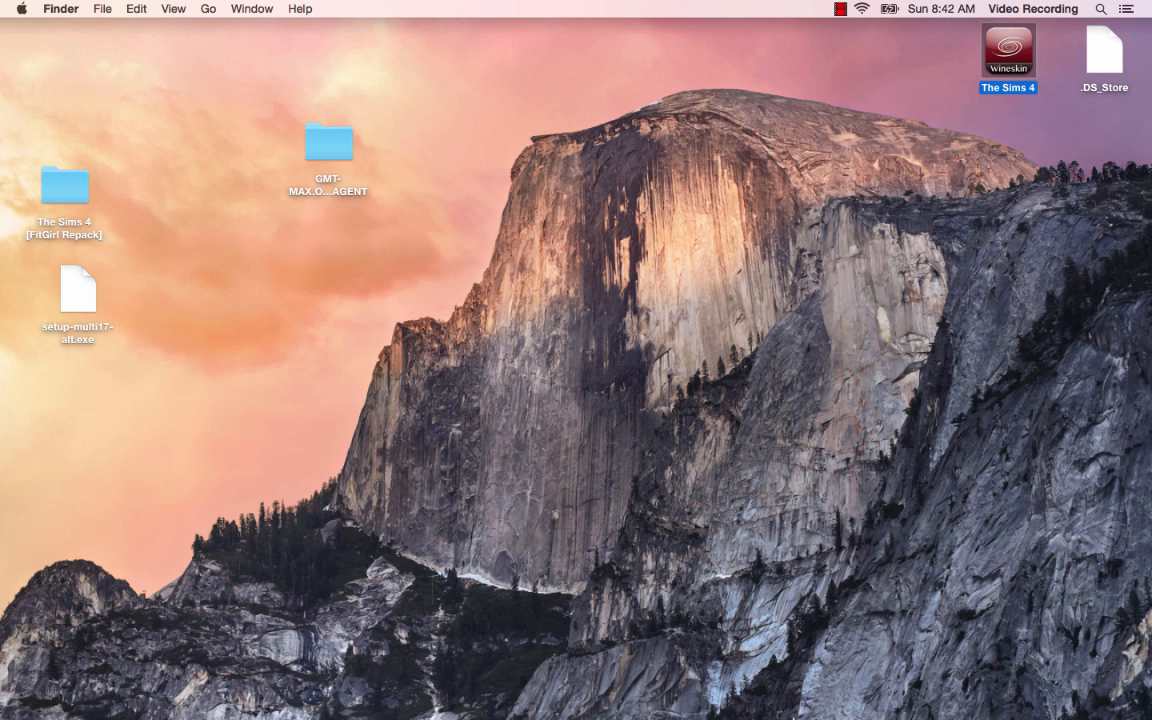
mouse_move(815, 703)
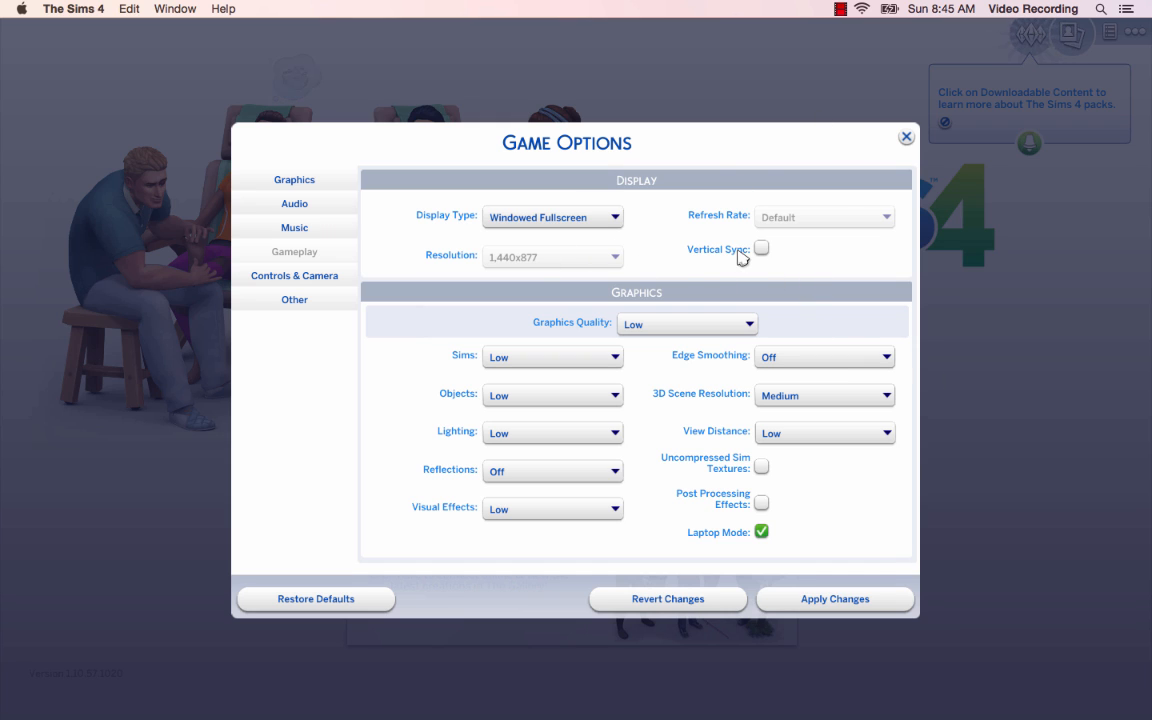
mouse_move(752, 263)
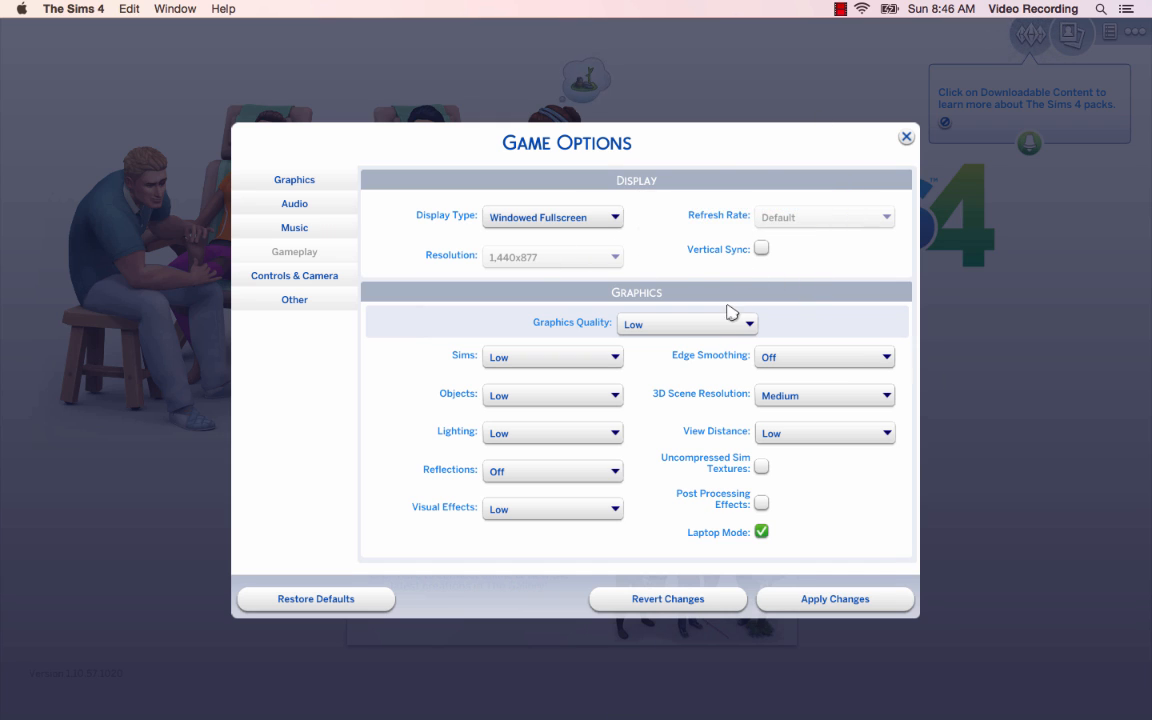
click(570, 222)
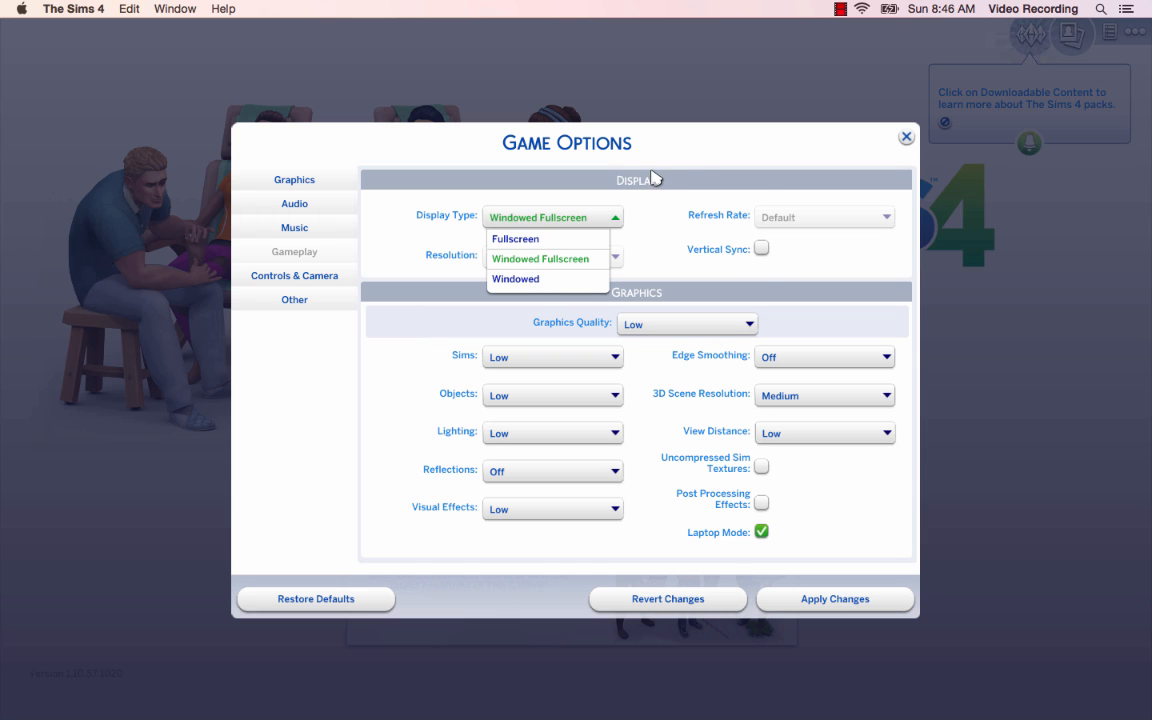
click(626, 214)
click(800, 600)
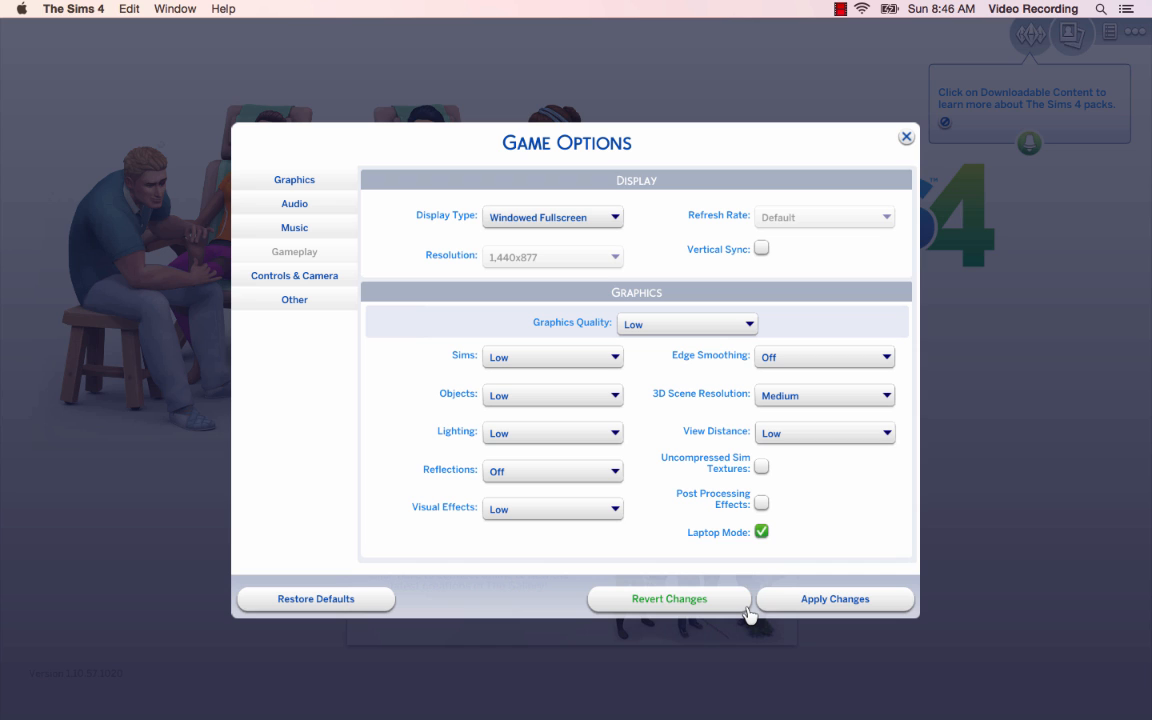
click(905, 139)
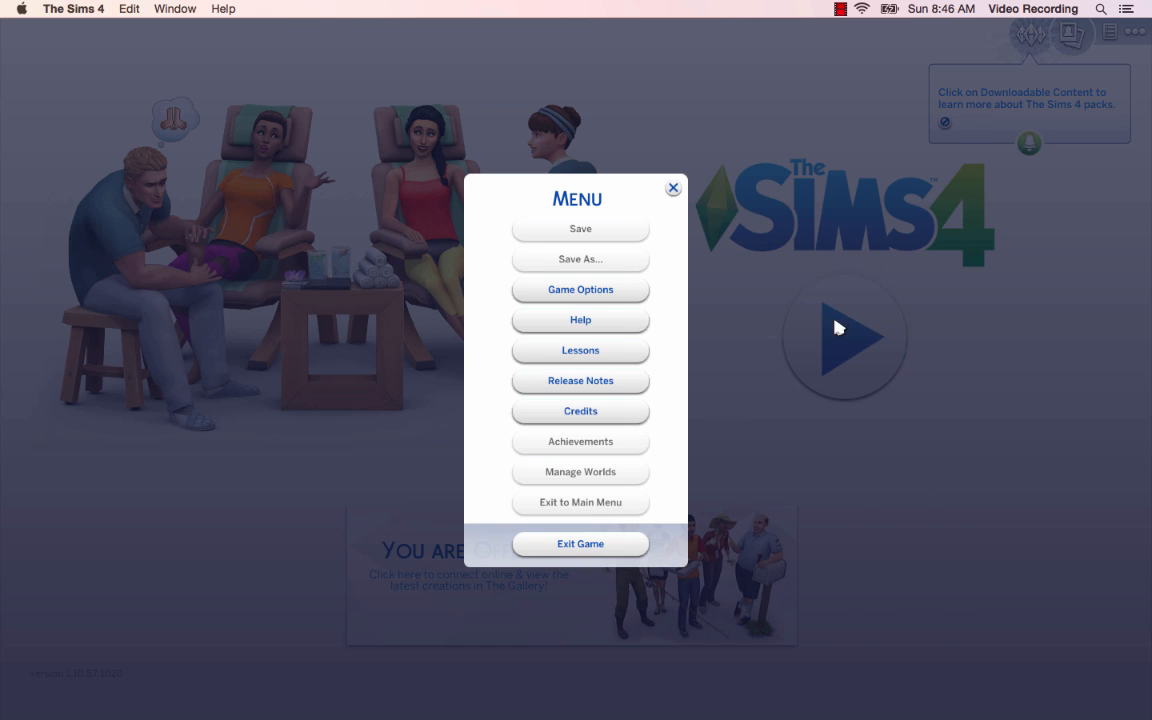
click(673, 191)
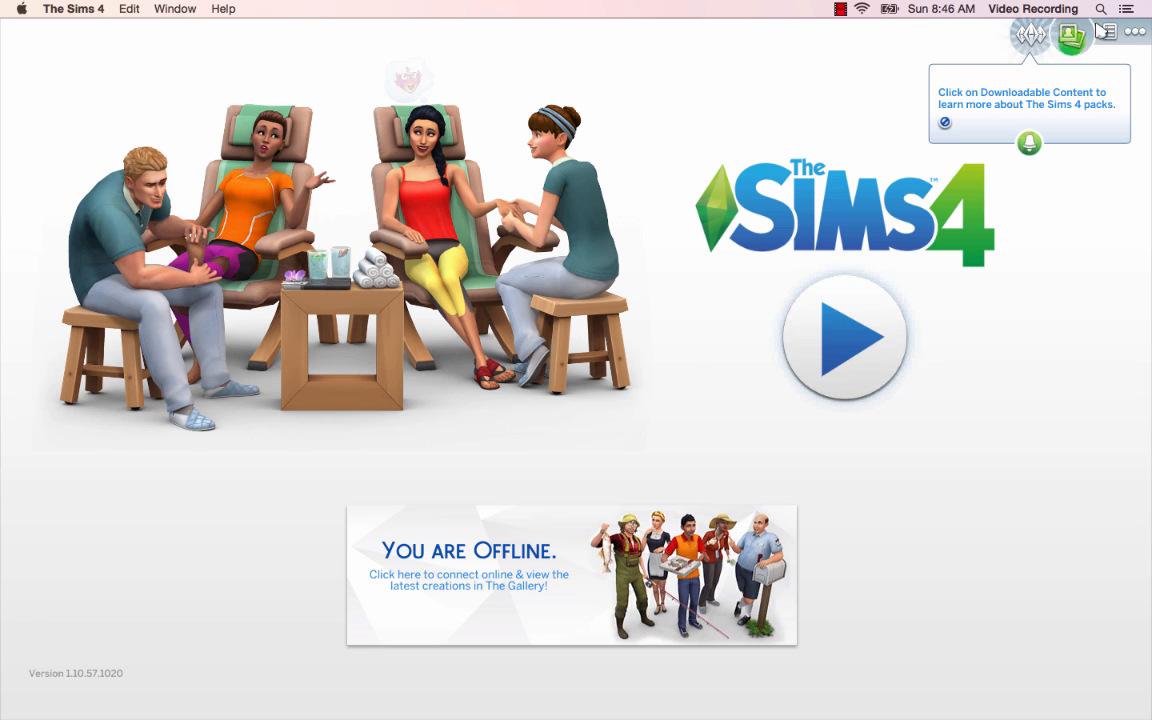
click(1130, 36)
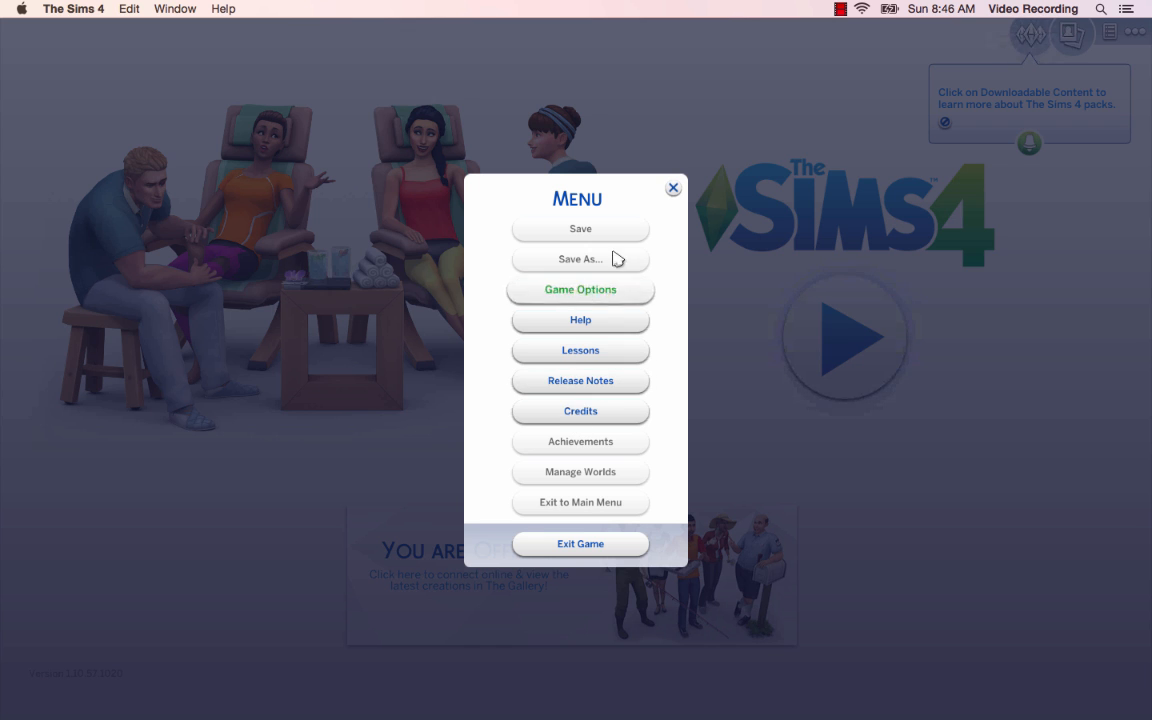
click(674, 188)
Start a new game, accept the Create a Sim and personality panel tutorials, skip the tips and decline the Physical Features tutorial
click(843, 368)
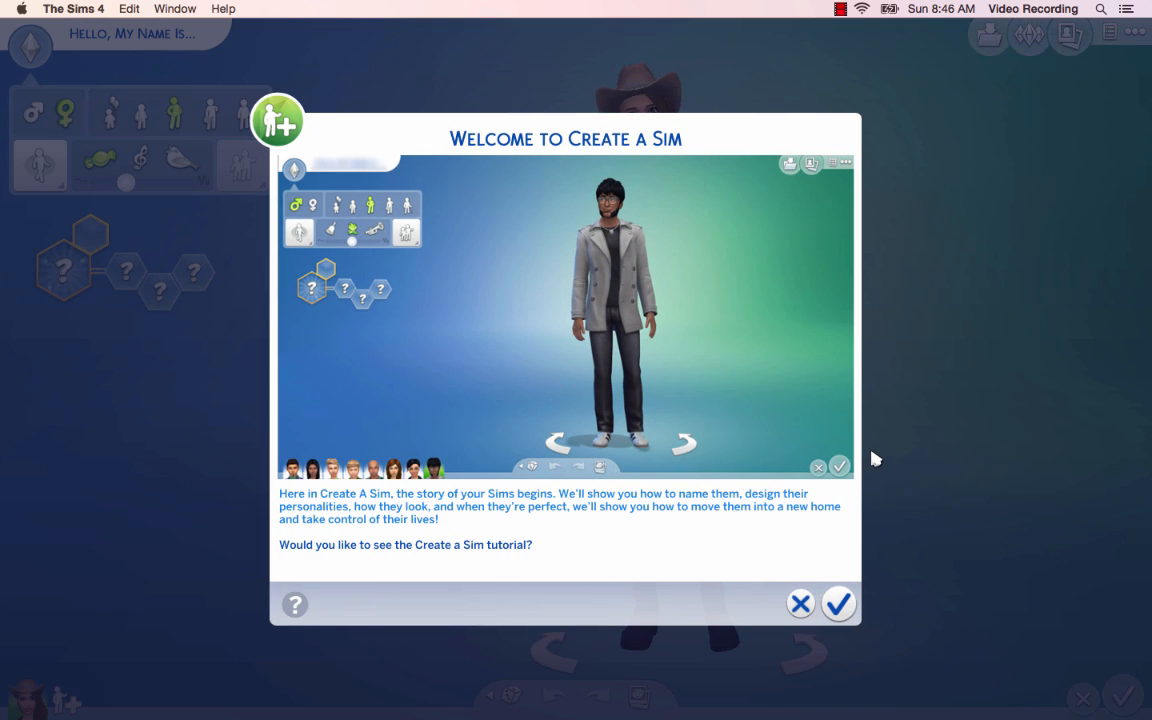
click(838, 603)
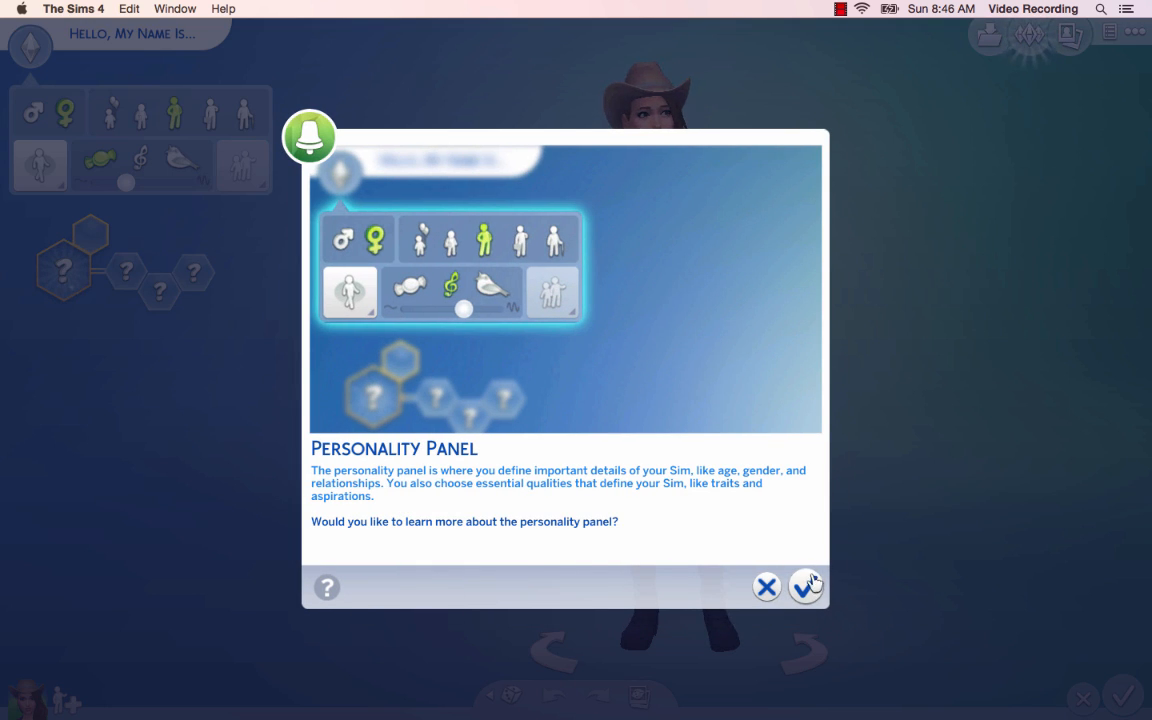
click(809, 585)
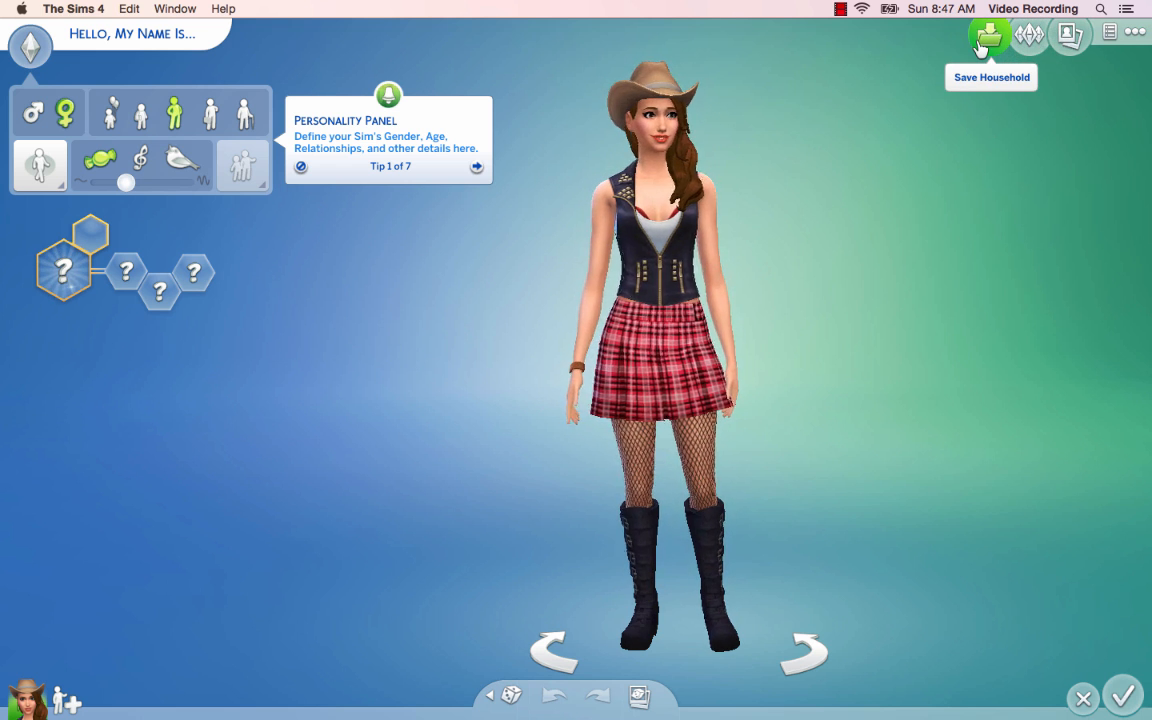
click(301, 170)
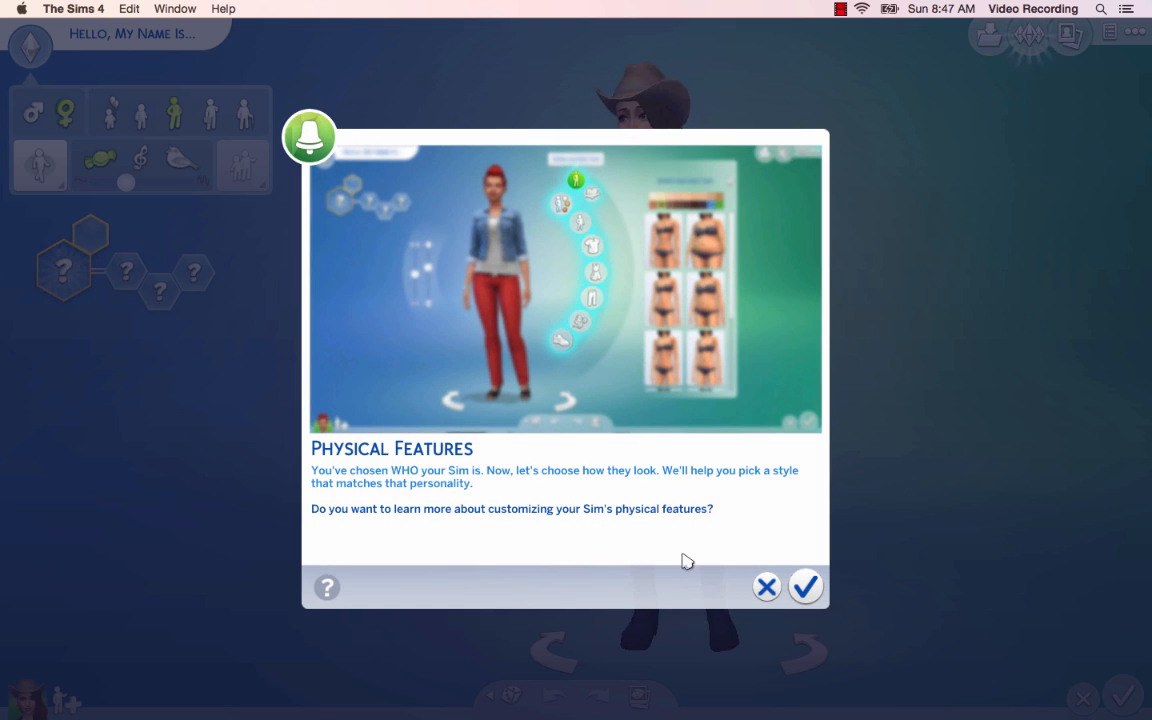
click(765, 588)
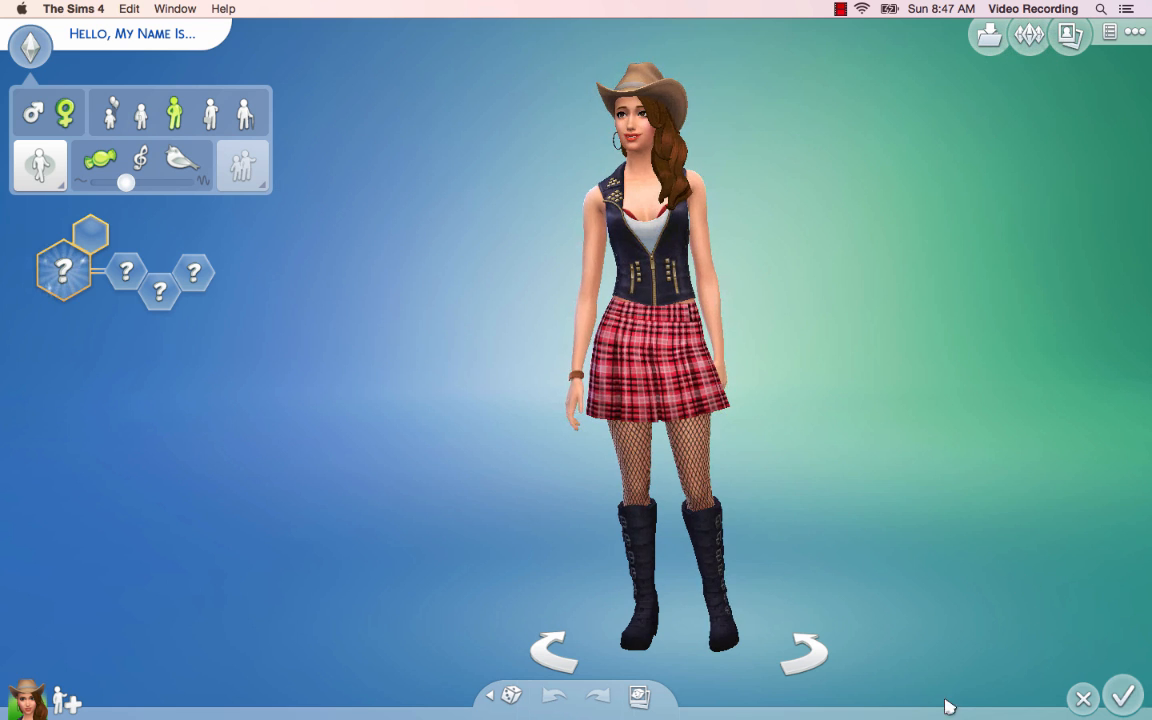
Enter the Sim's first and last name and rotate the Sim to view her from the side and front
click(150, 38)
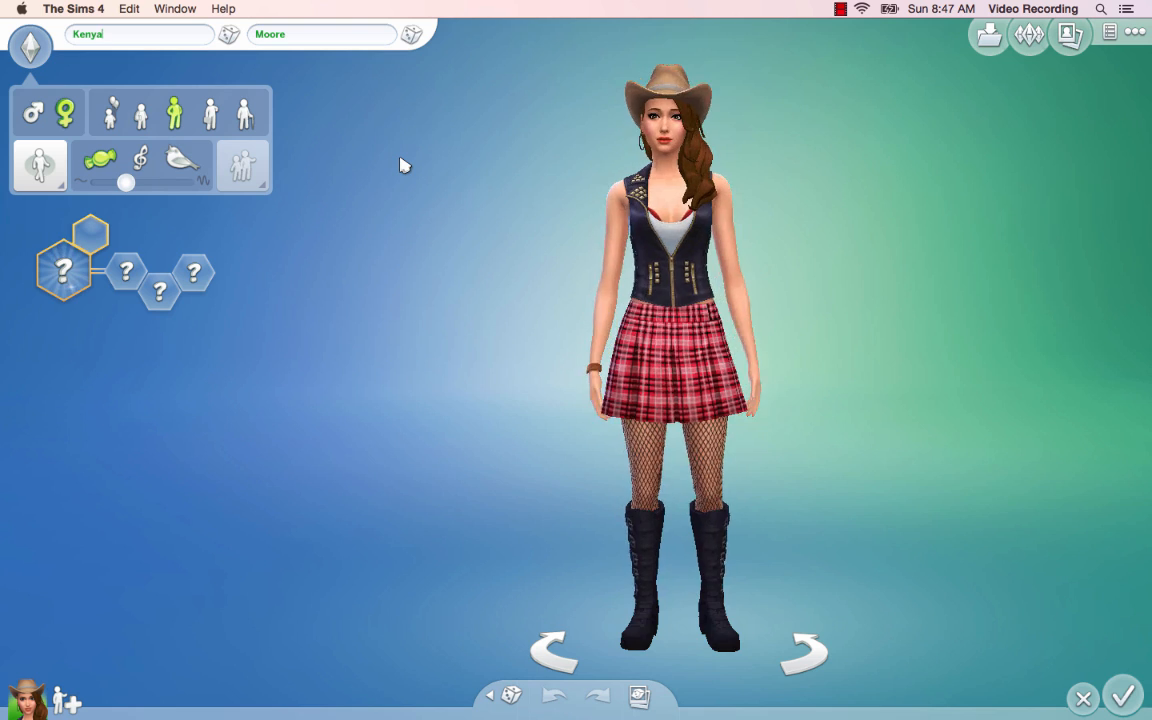
click(801, 652)
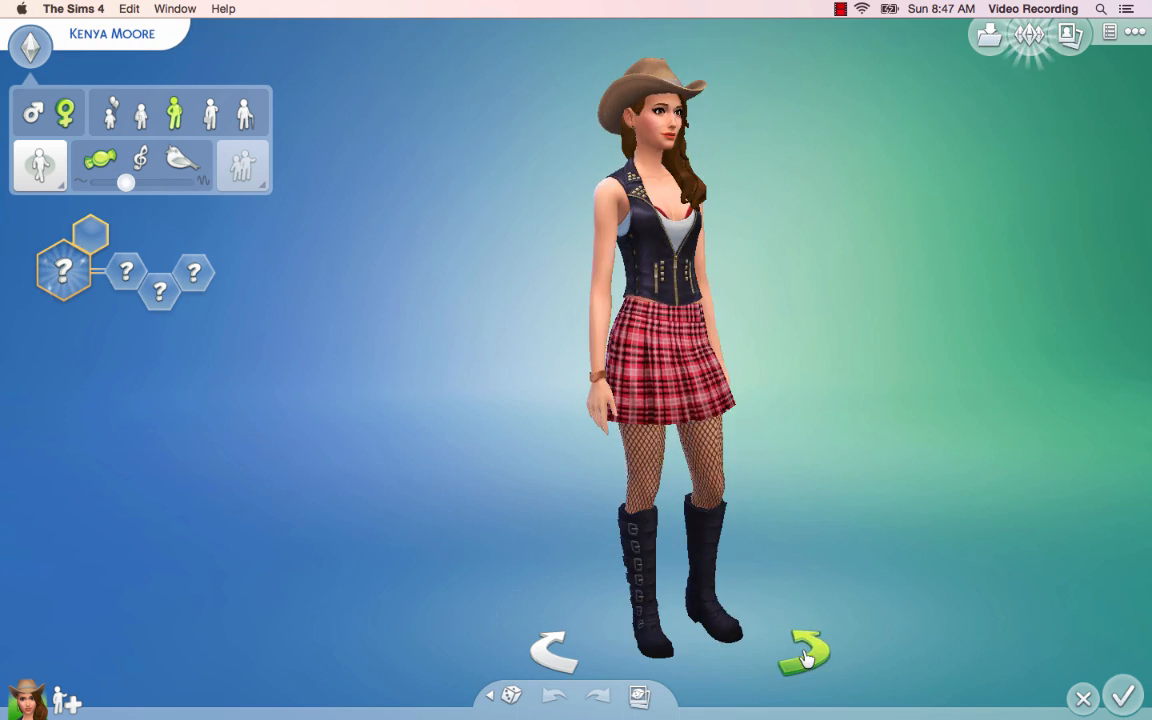
click(806, 654)
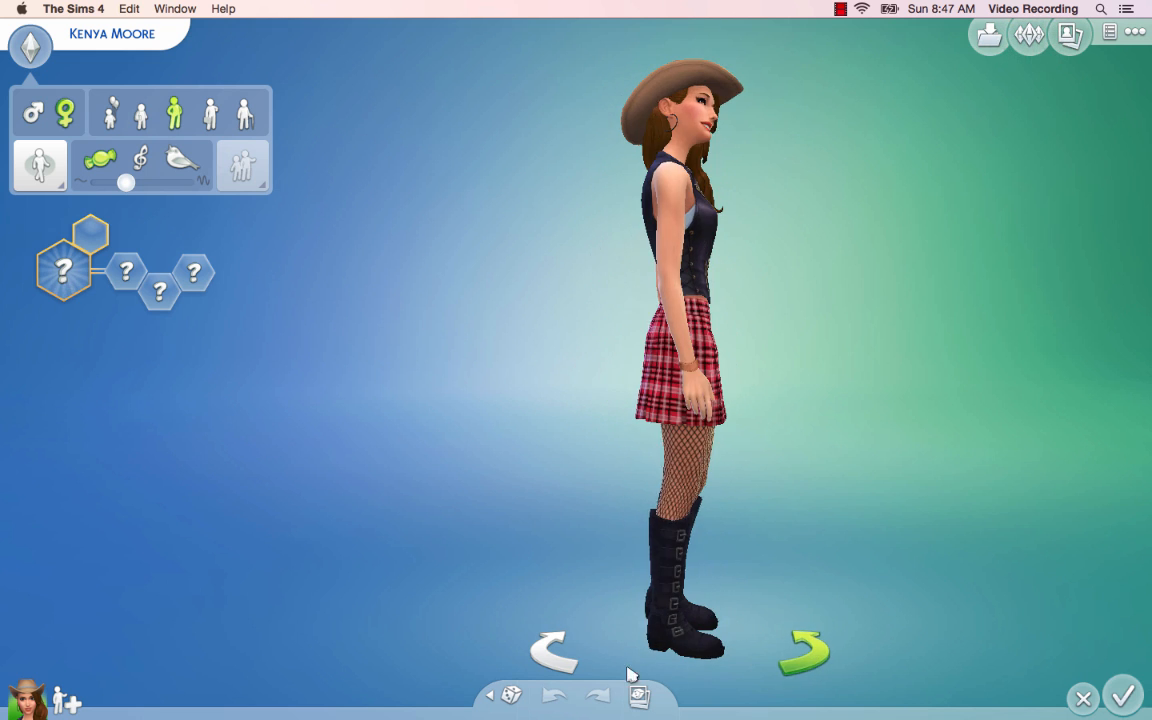
click(540, 663)
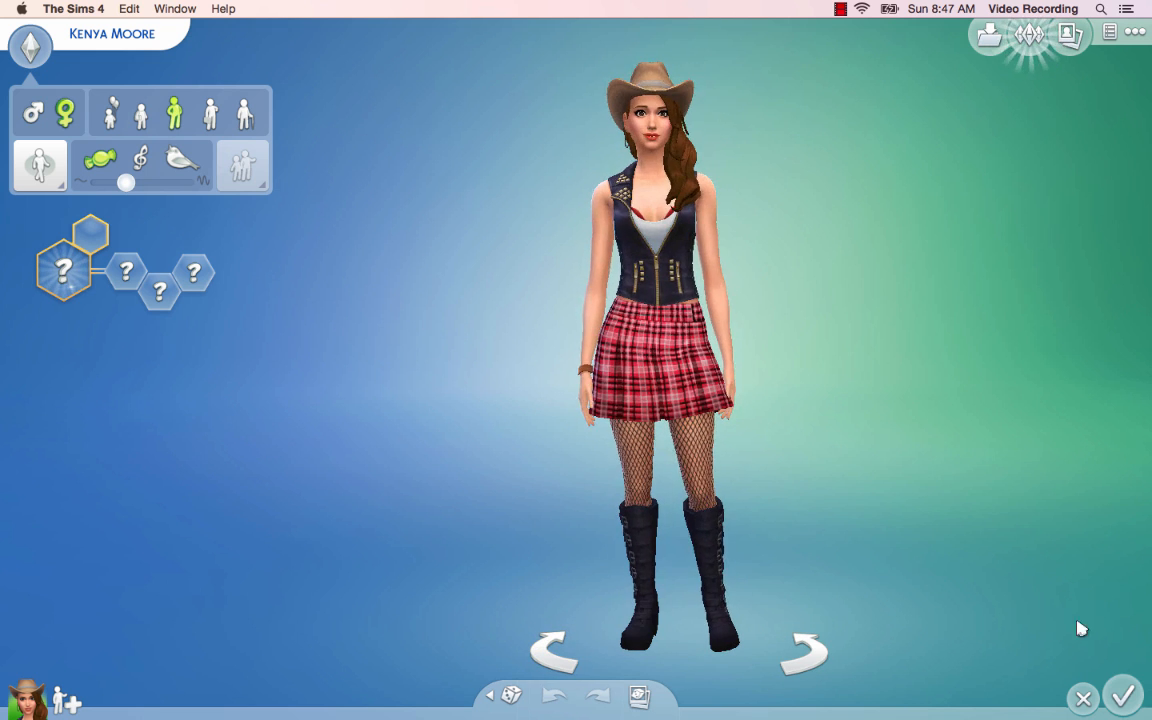
Try to accept the Sim, and choose the aspiration with the flexed-arm symbol for her
click(1122, 695)
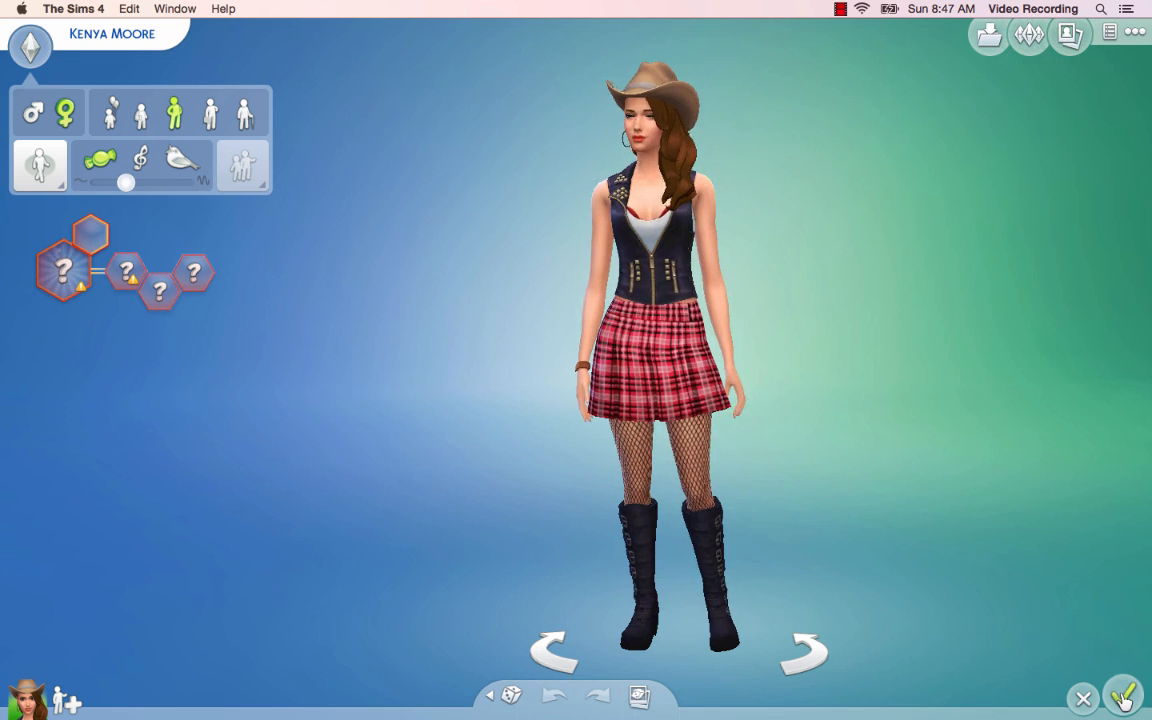
click(62, 268)
drag(45, 290, 98, 120)
drag(65, 313, 65, 140)
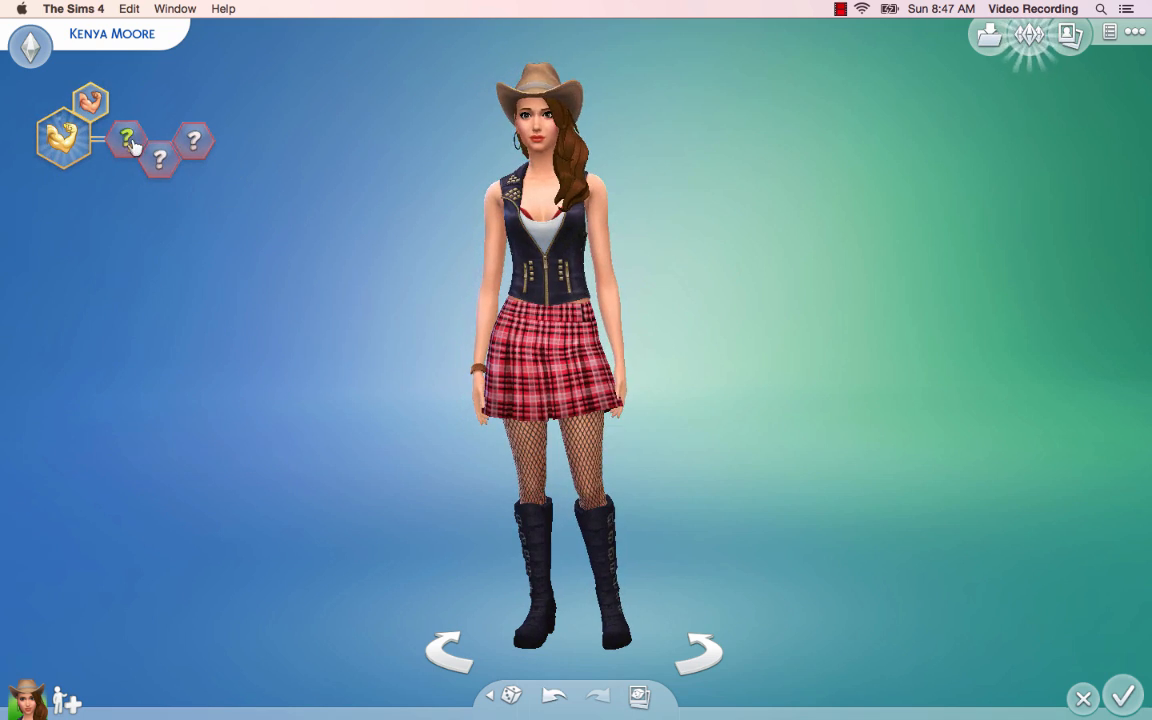
Give the Sim the Cheerful, Evil and Foodie traits
click(125, 143)
click(168, 345)
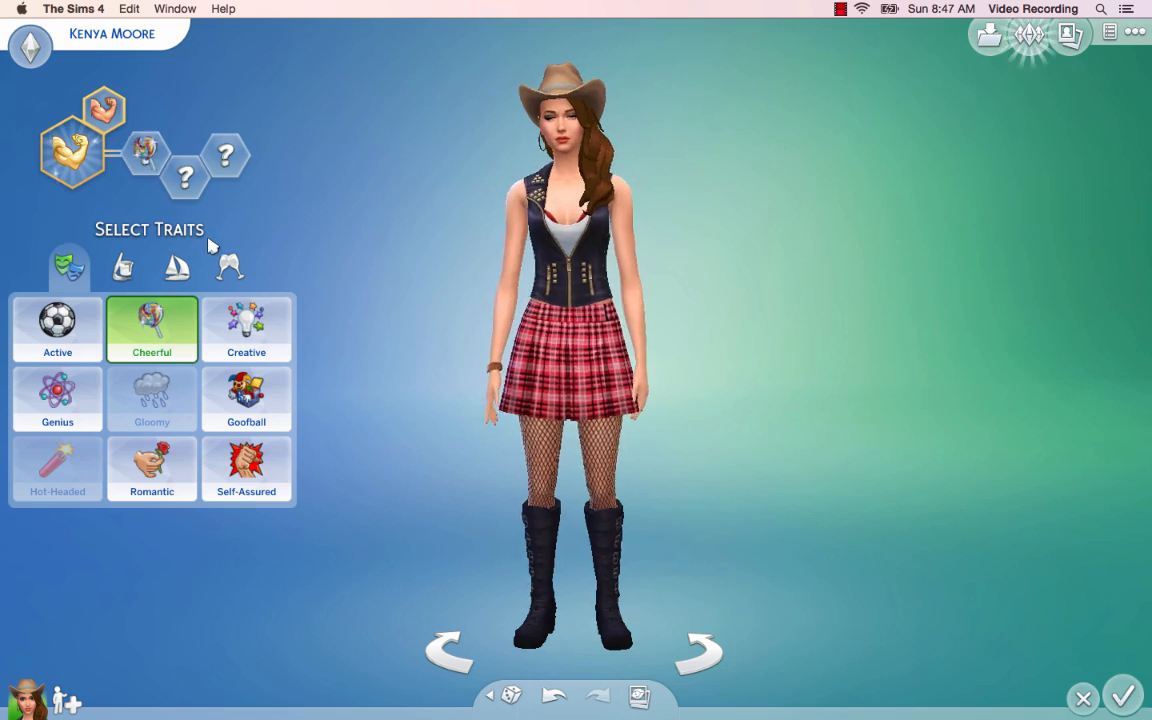
click(229, 265)
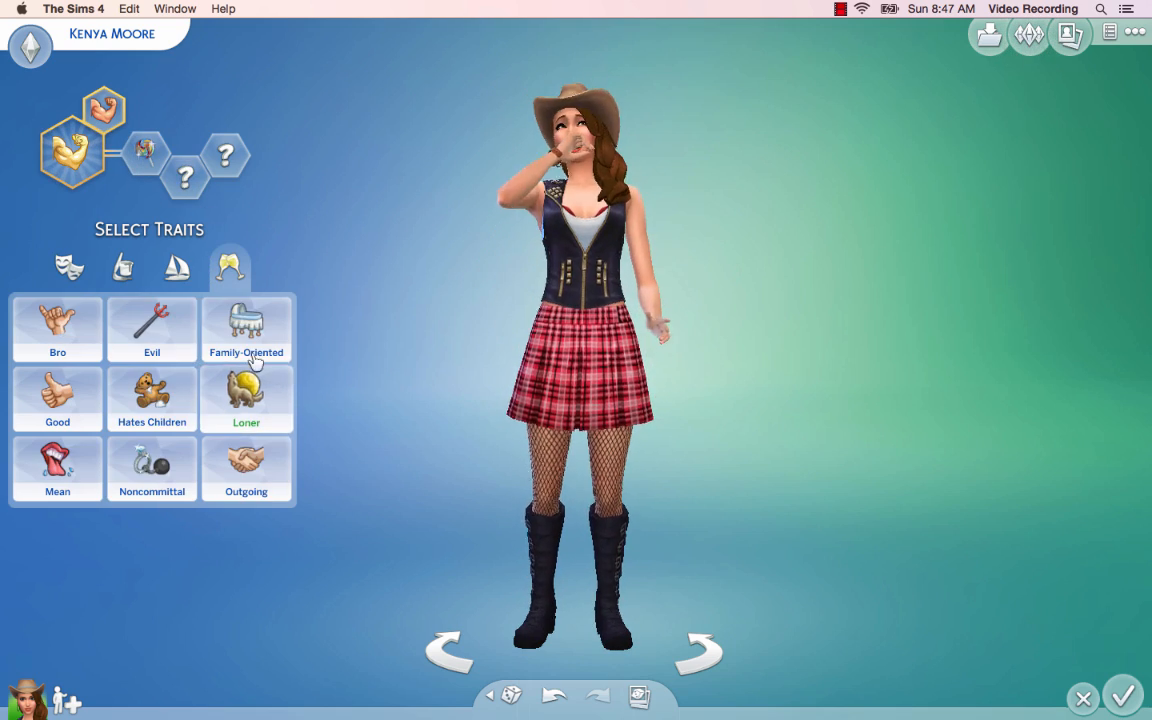
click(190, 322)
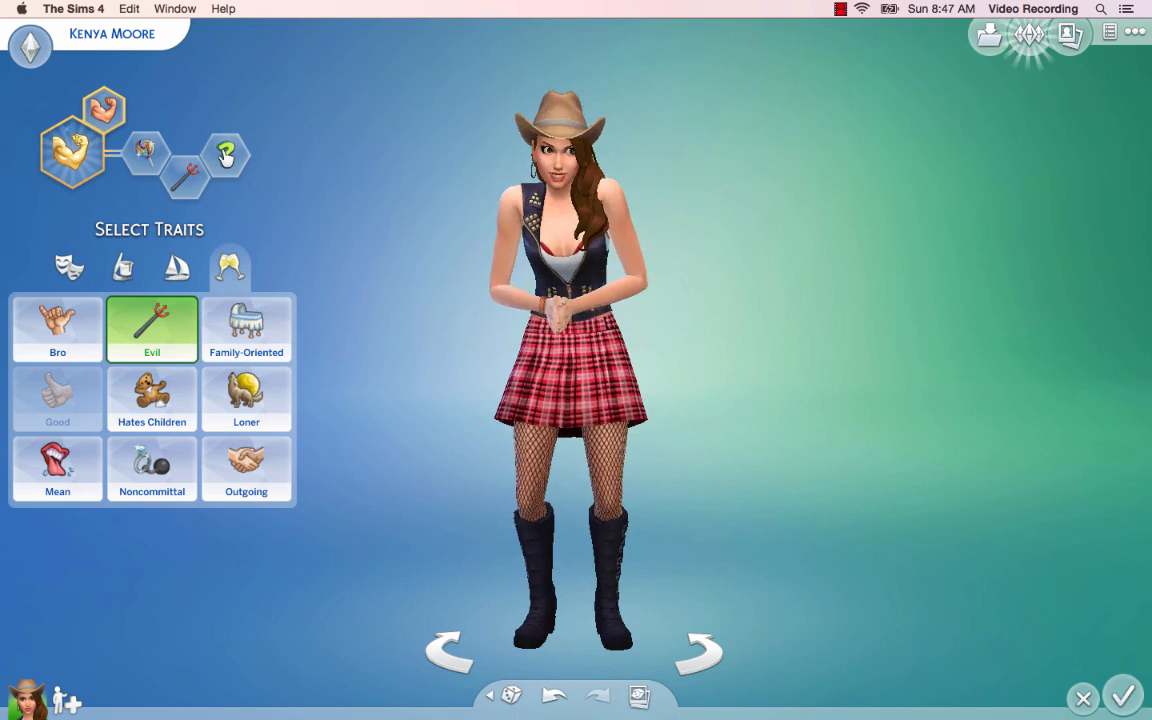
click(138, 272)
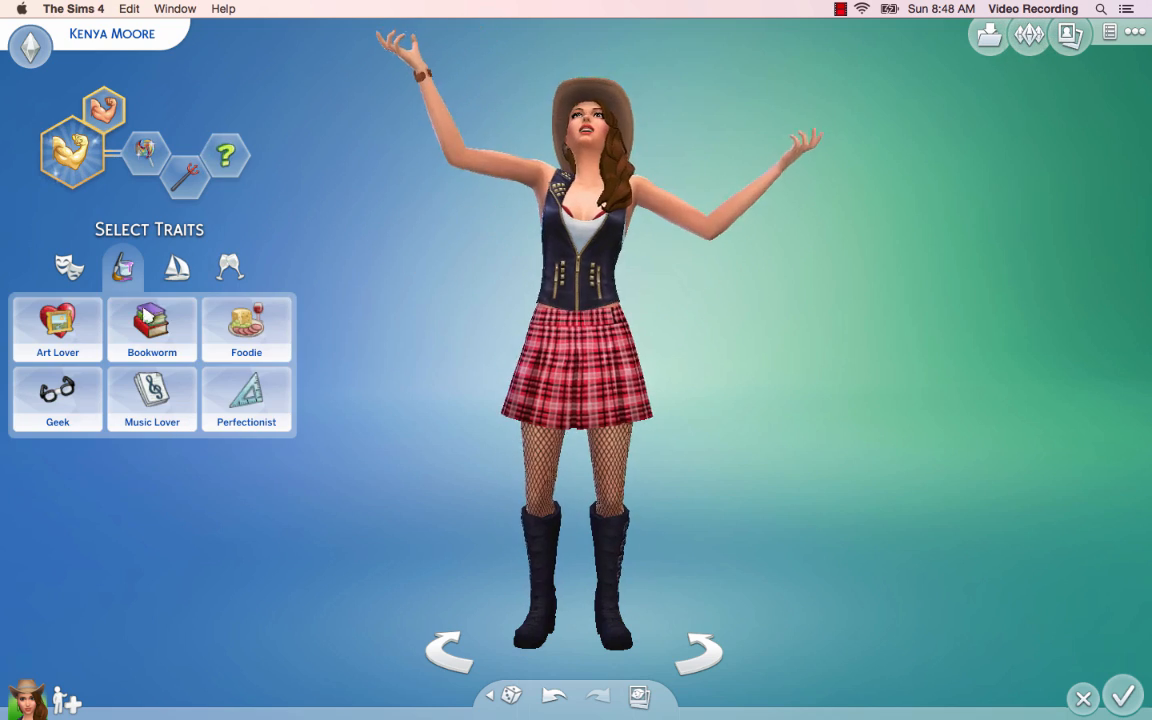
click(242, 322)
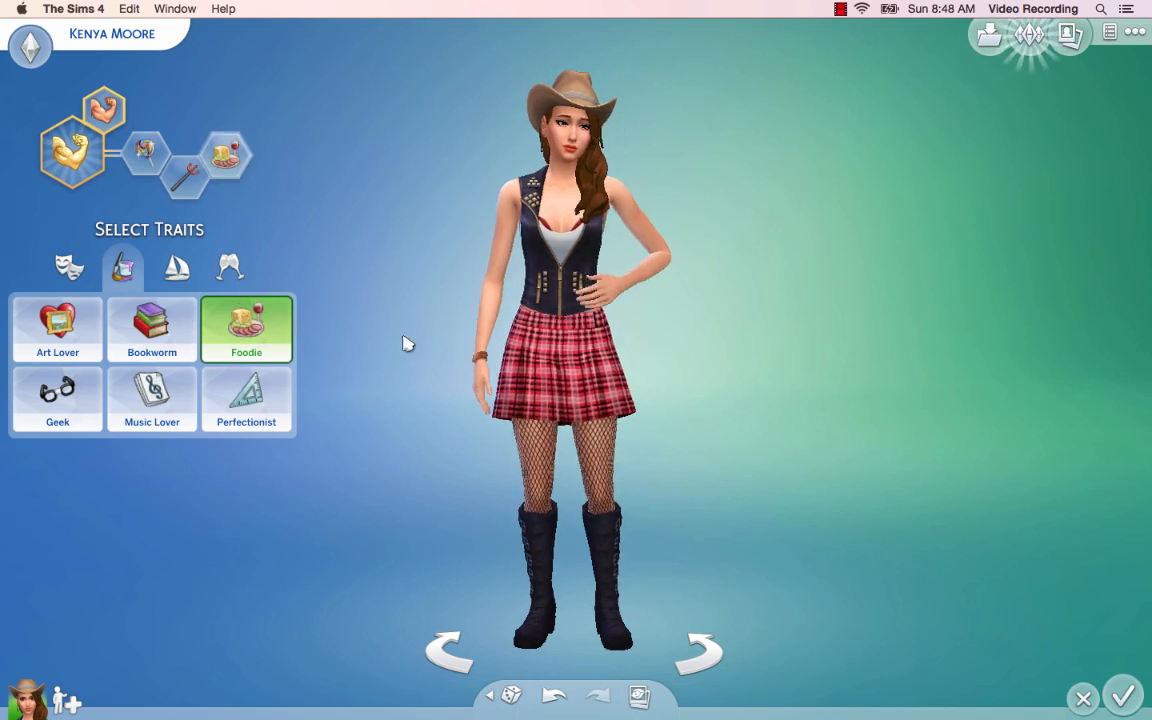
Accept the finished Sim, save the household to the library to begin playing, and decline the Moving In tutorial
click(1124, 696)
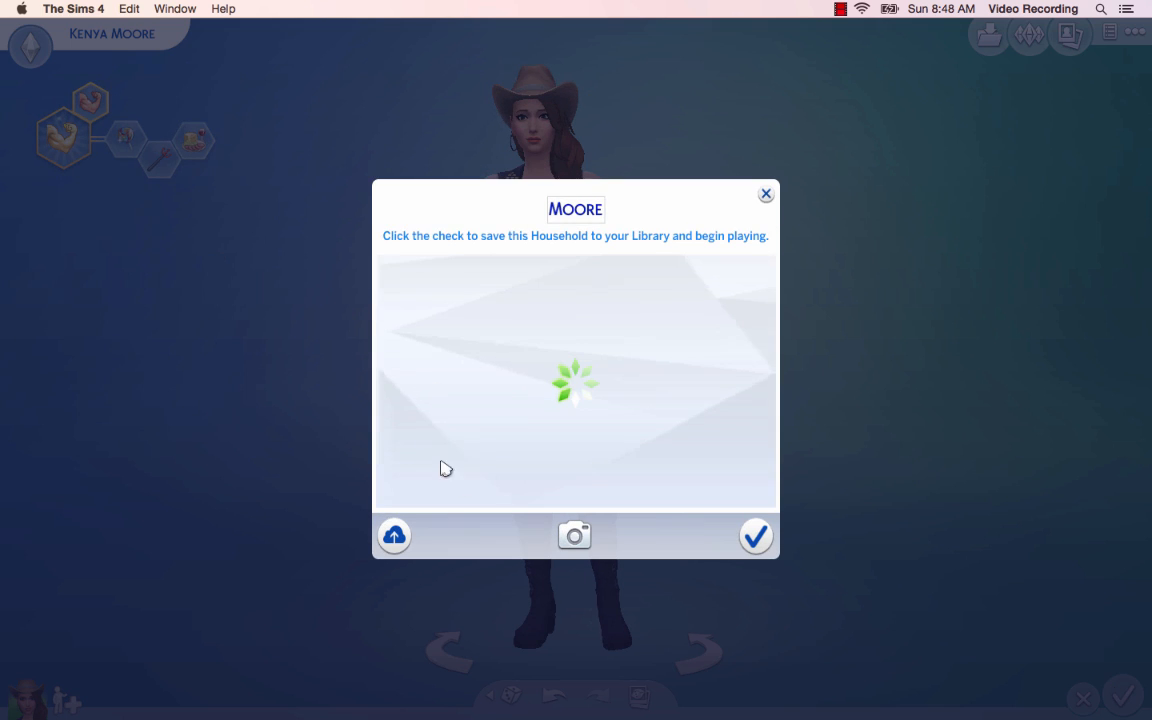
click(756, 529)
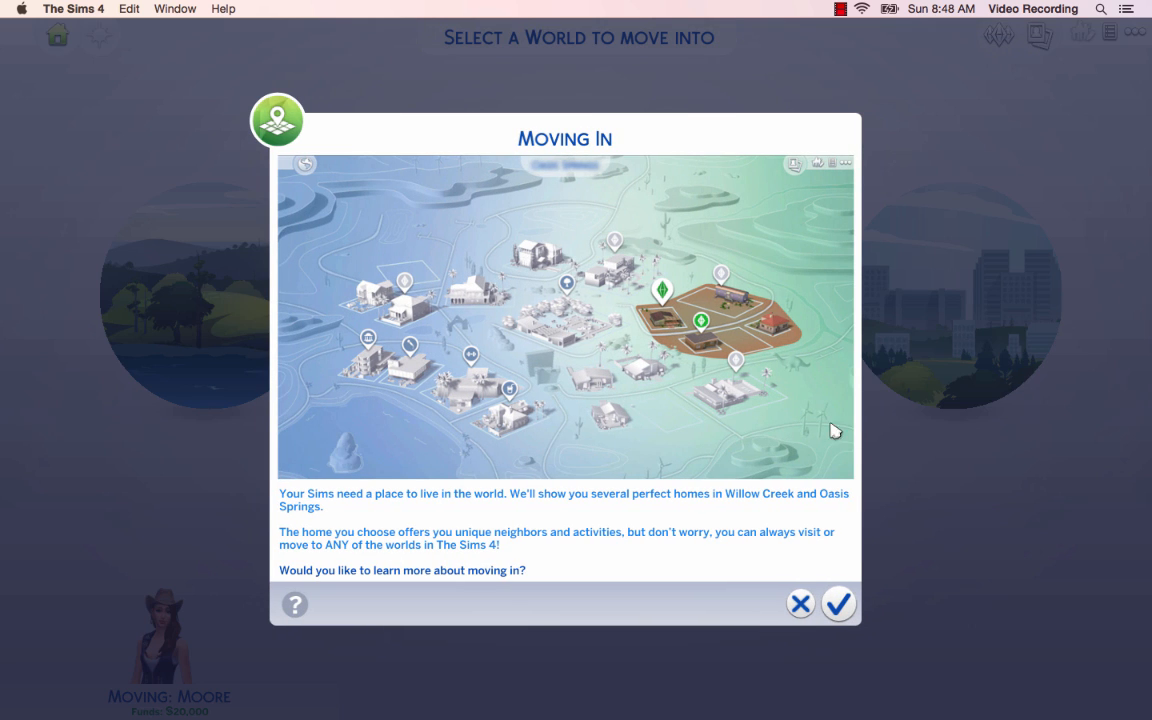
click(800, 603)
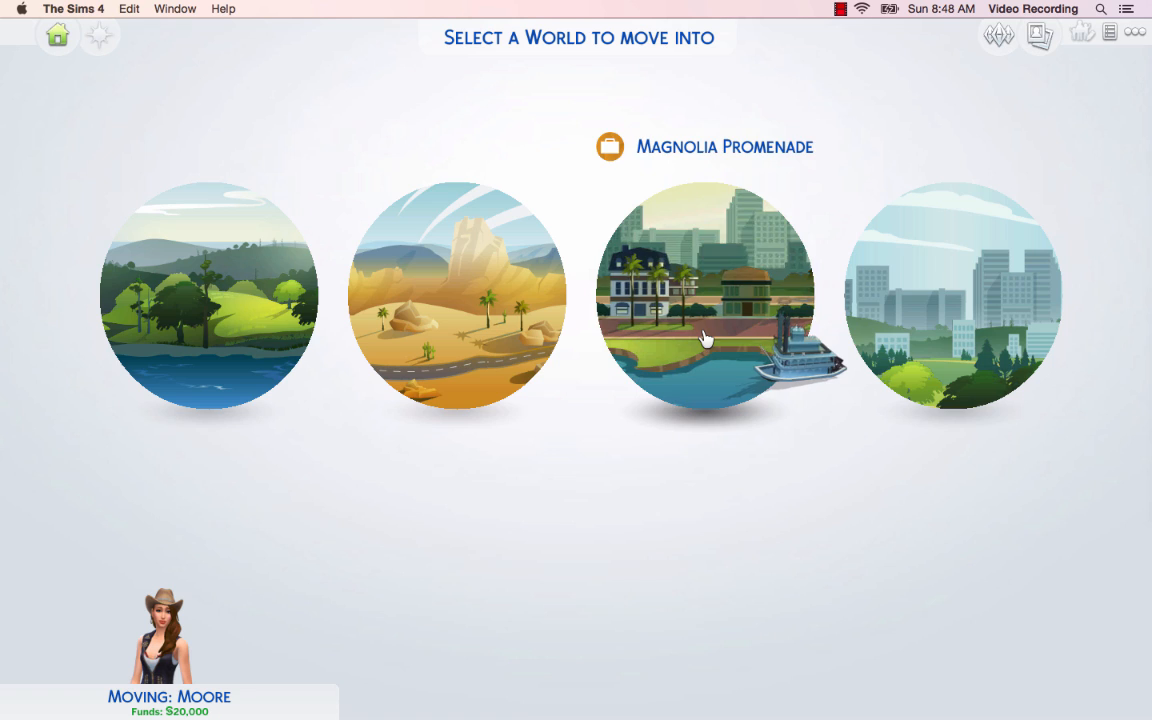
Look at the available lots in Magnolia Promenade and in the last world, and return to the world selection
click(757, 280)
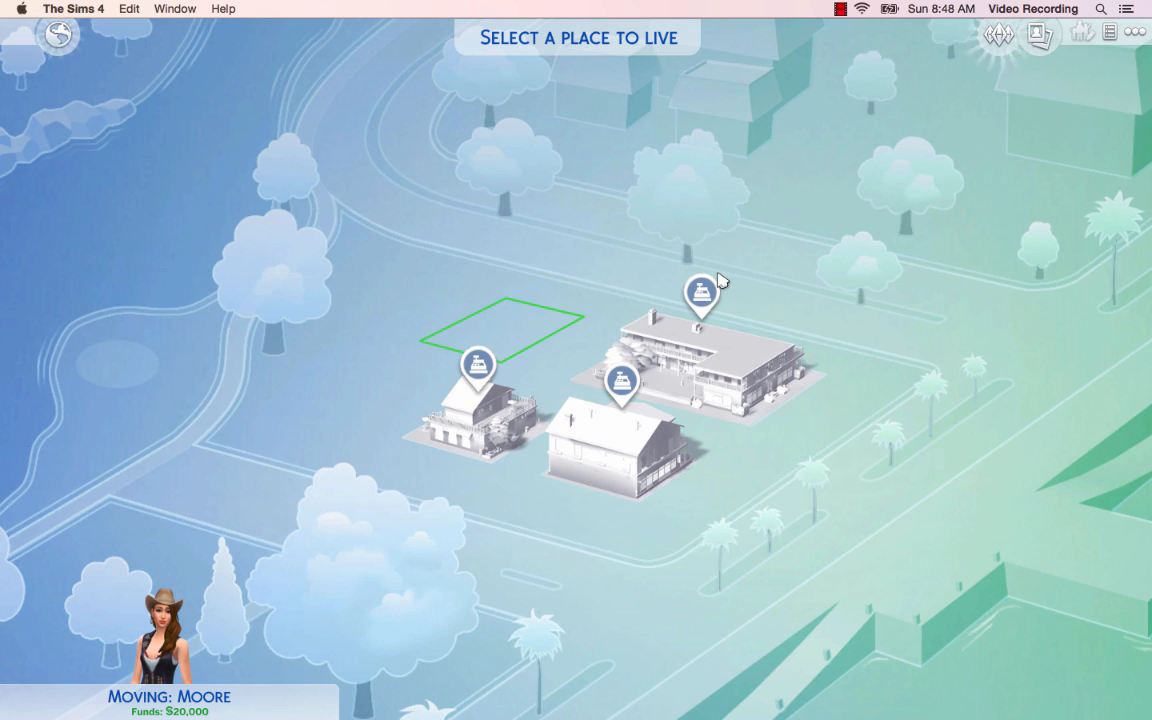
click(48, 42)
click(995, 315)
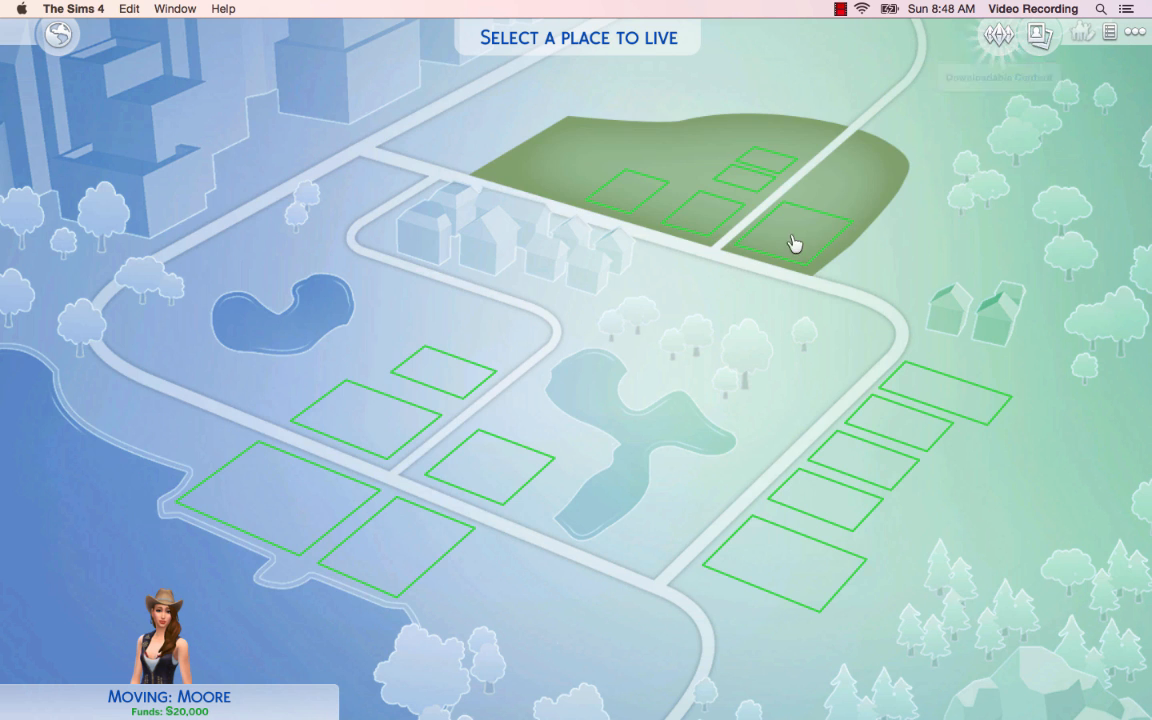
click(58, 34)
Move the household into the small yellow-green house in Willow Creek and decline the Live Mode tutorial
click(561, 321)
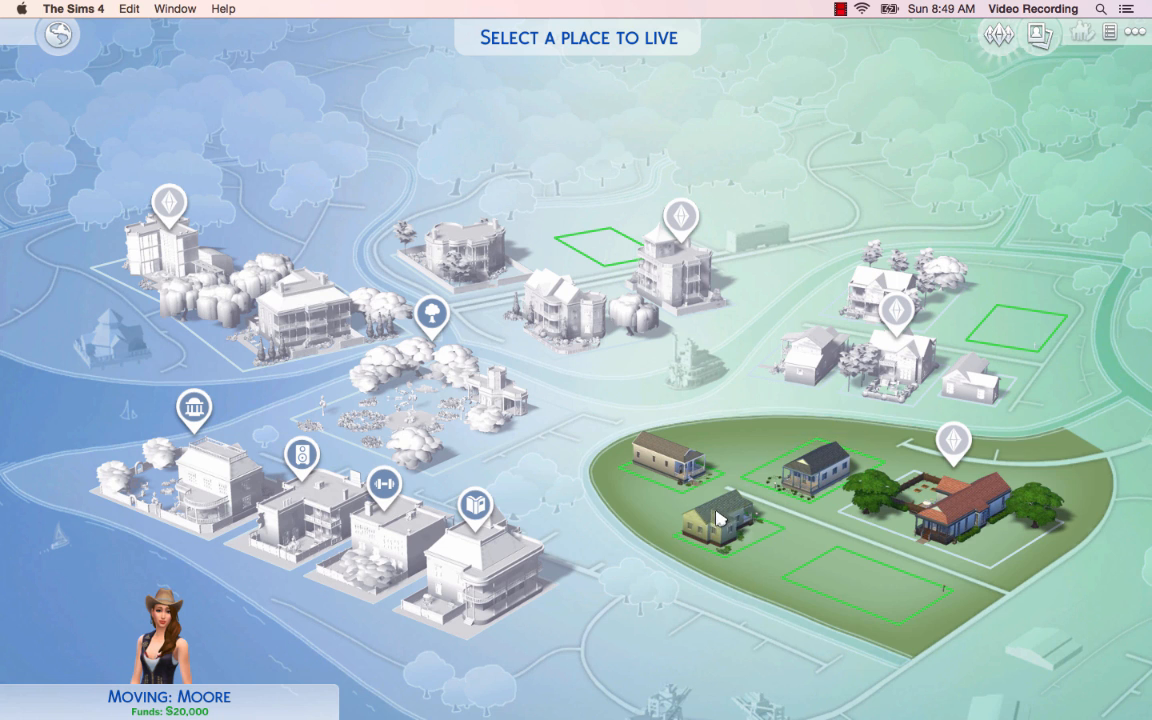
click(725, 537)
click(829, 518)
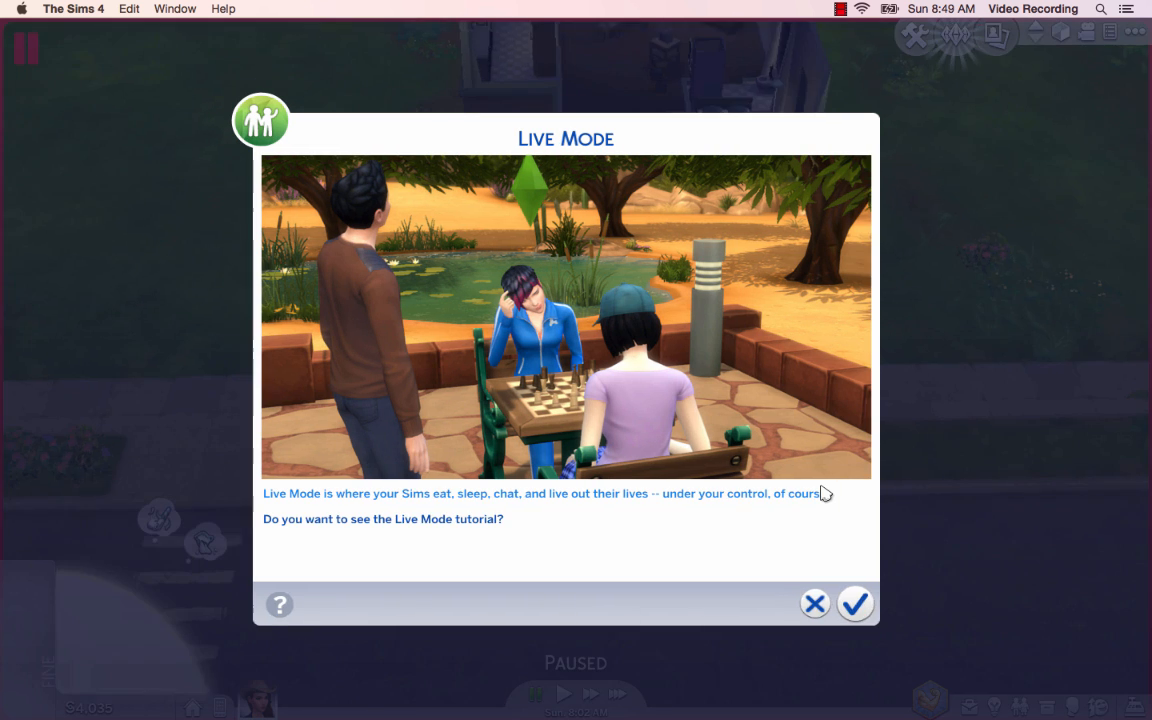
mouse_move(309, 613)
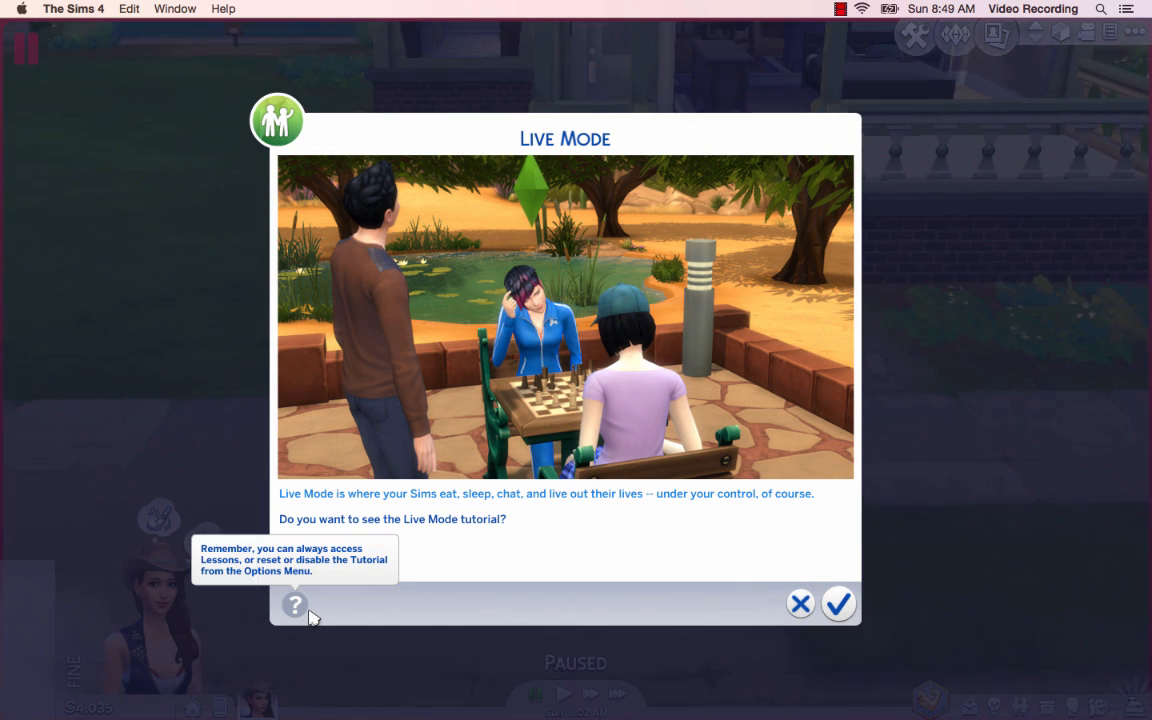
click(799, 604)
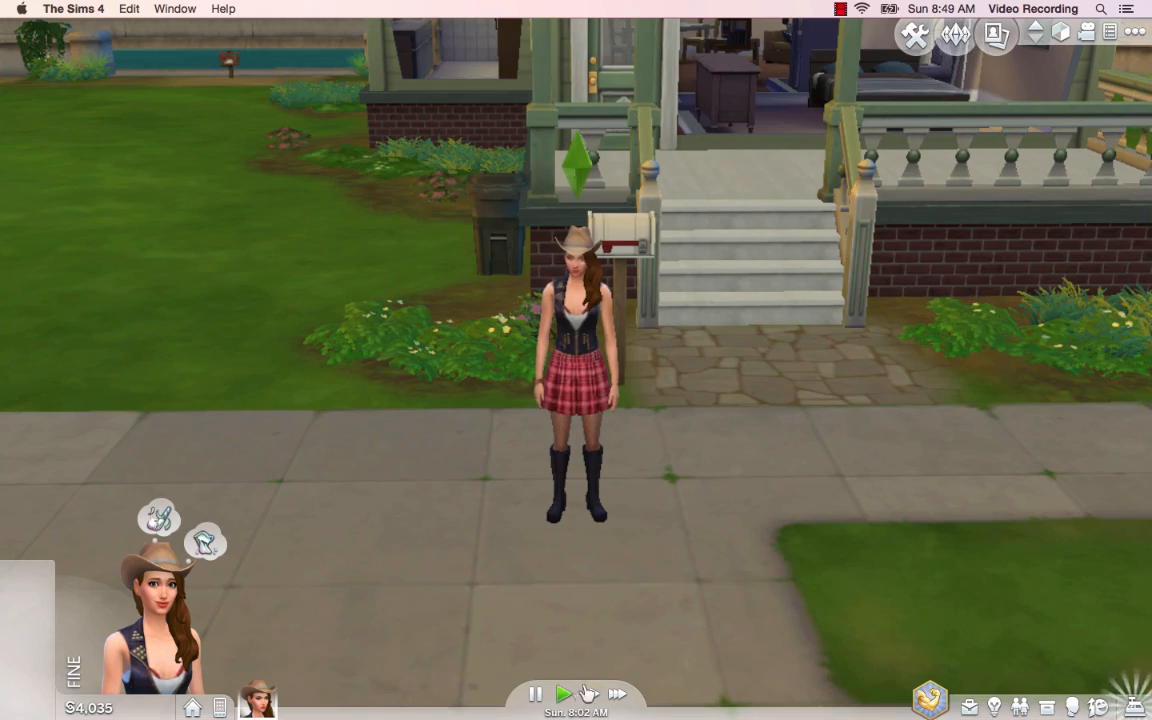
Look around the new home's interior rooms, front garden and sidewalk
scroll(593, 503, up, 3)
scroll(593, 503, down, 3)
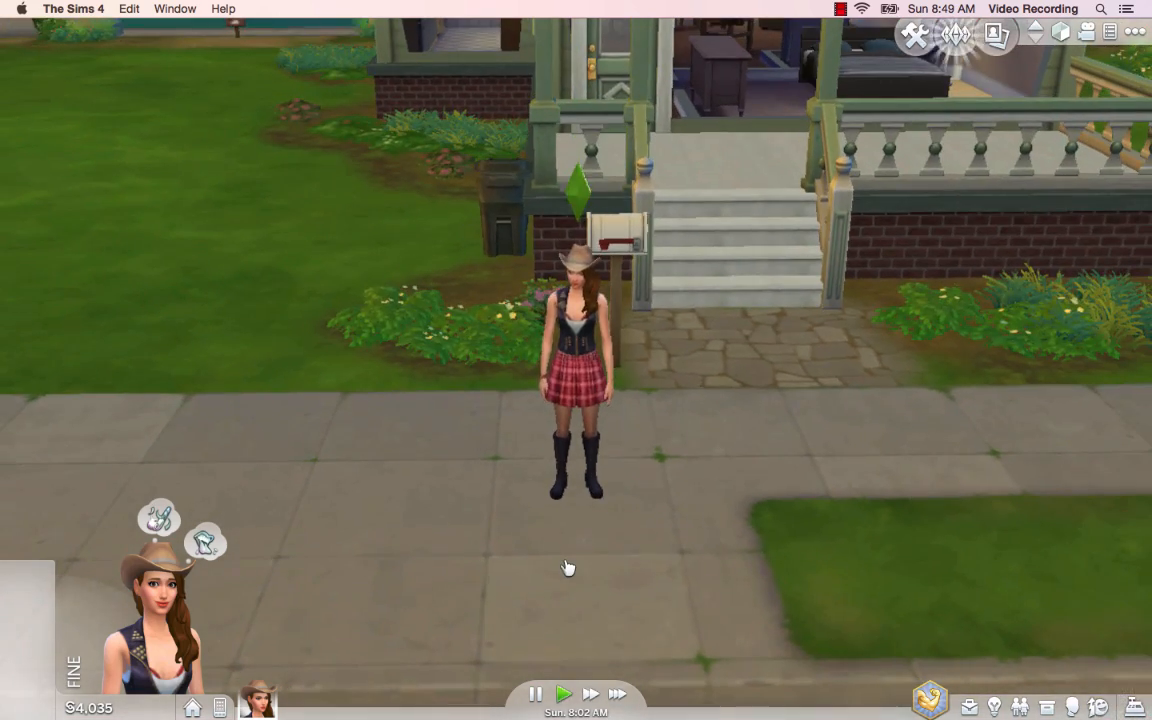
key(d)
scroll(671, 455, up, 5)
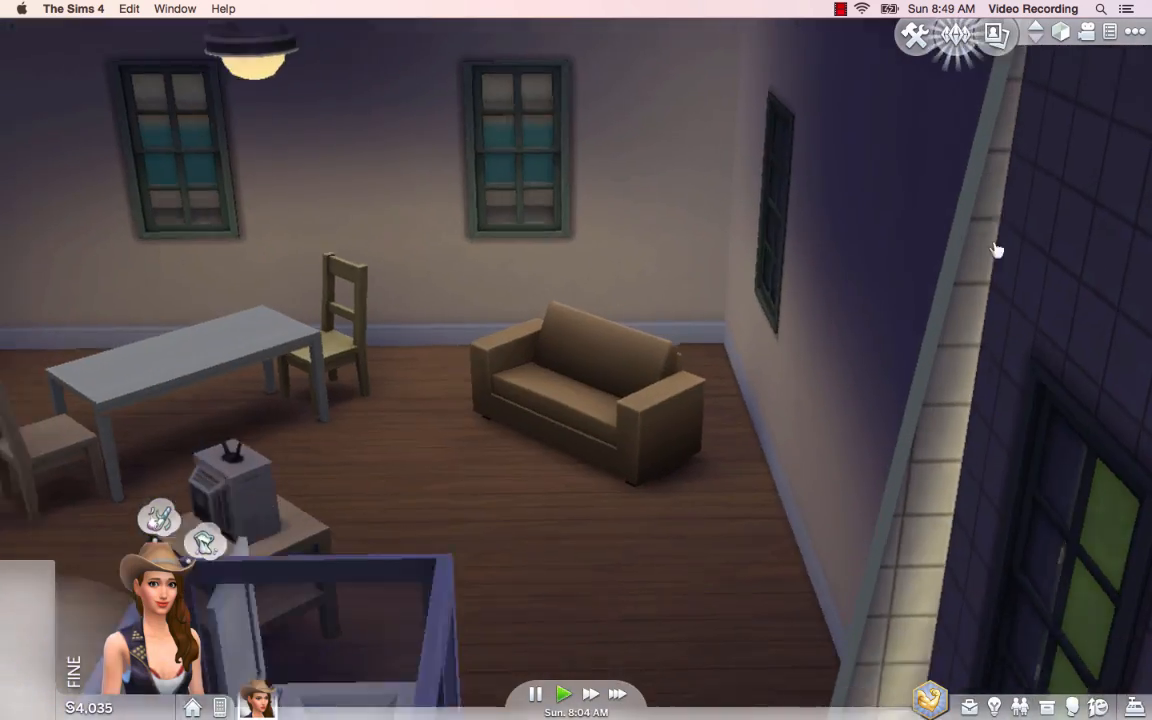
scroll(998, 249, down, 3)
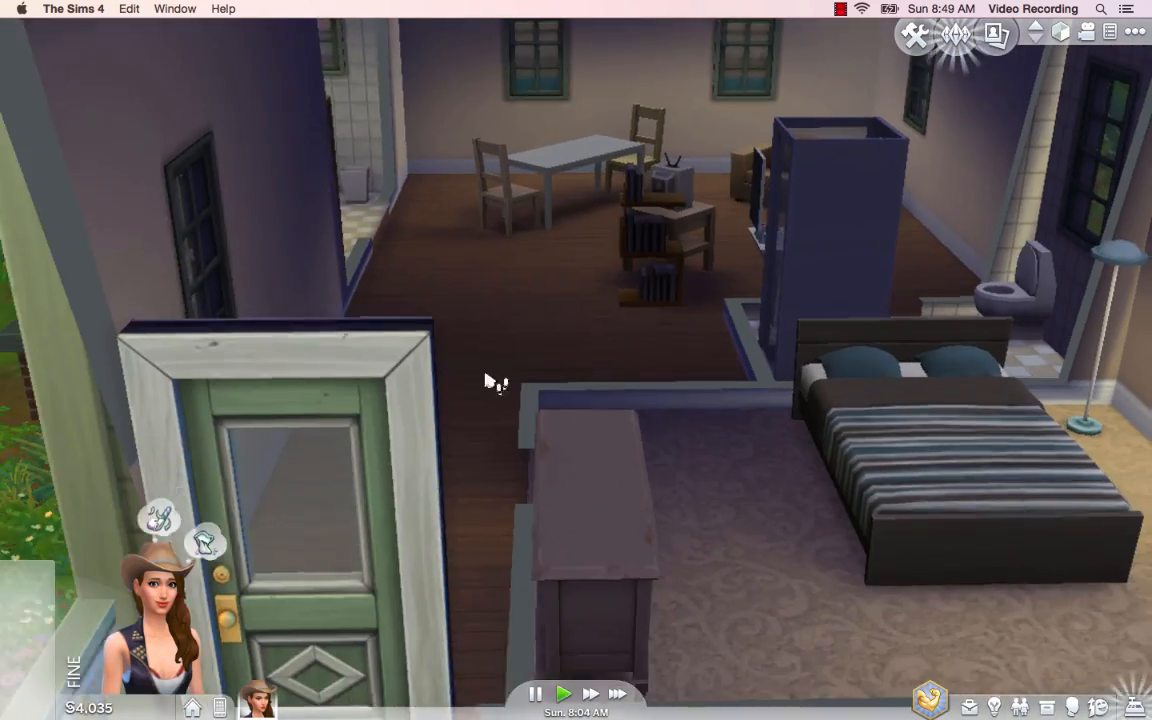
key(a)
scroll(869, 258, down, 3)
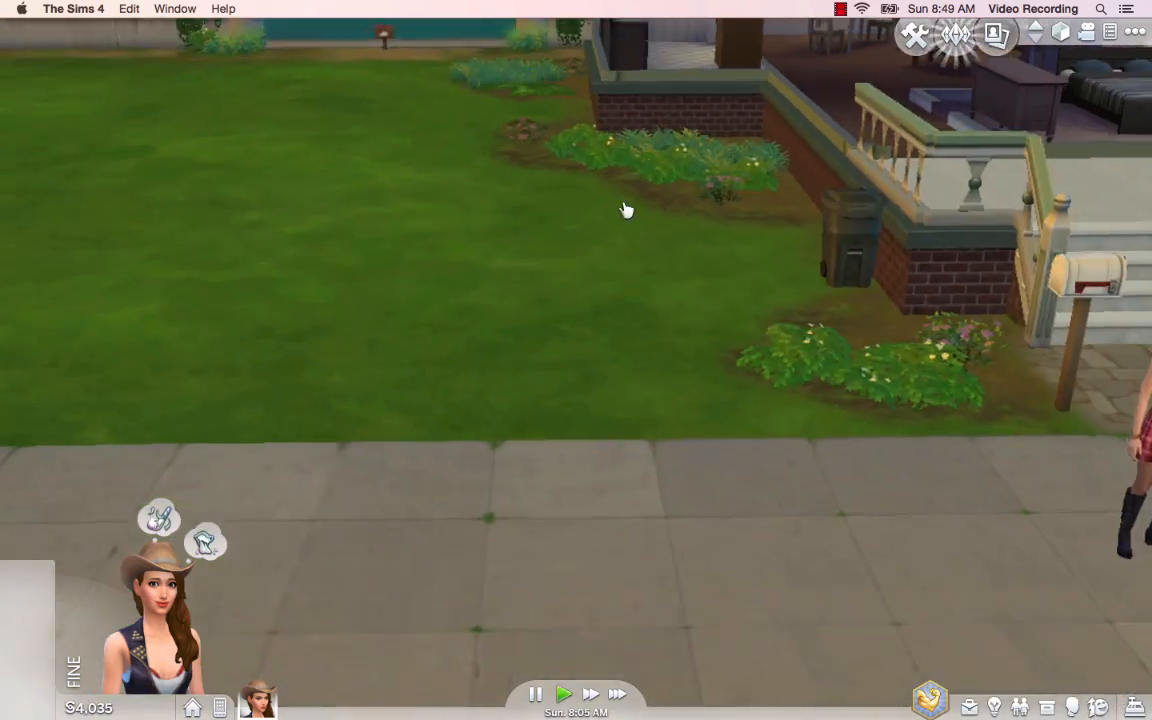
scroll(625, 208, up, 3)
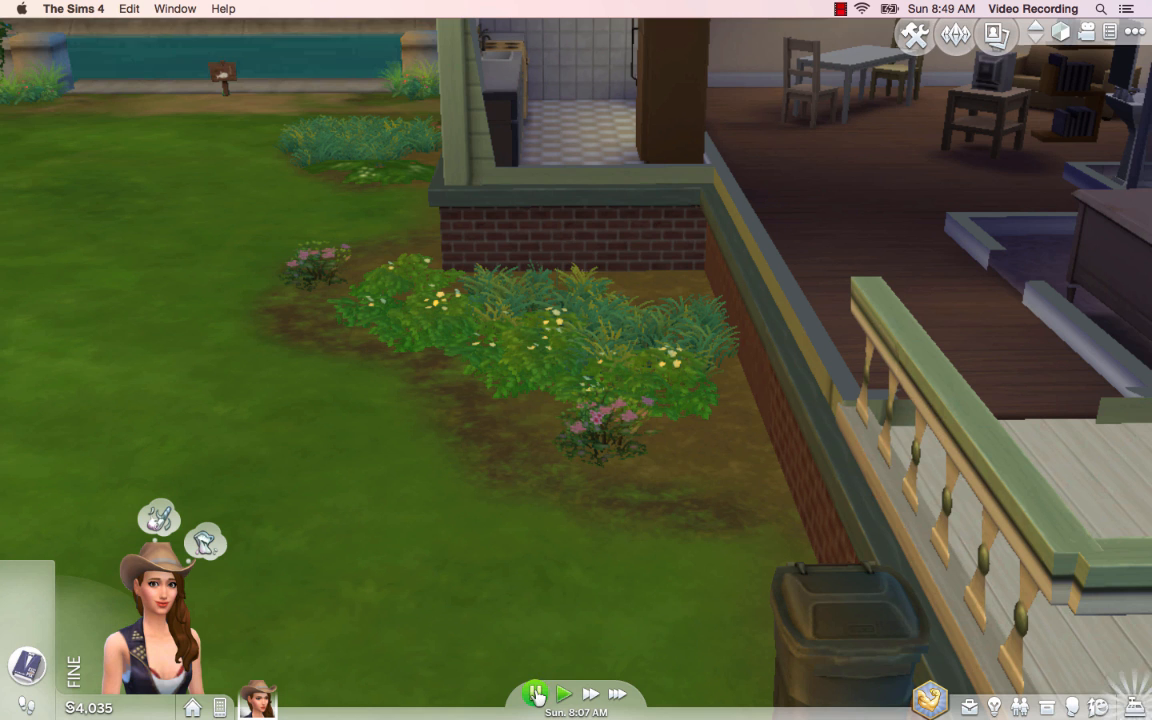
Save the paused game and exit to the desktop
key(p)
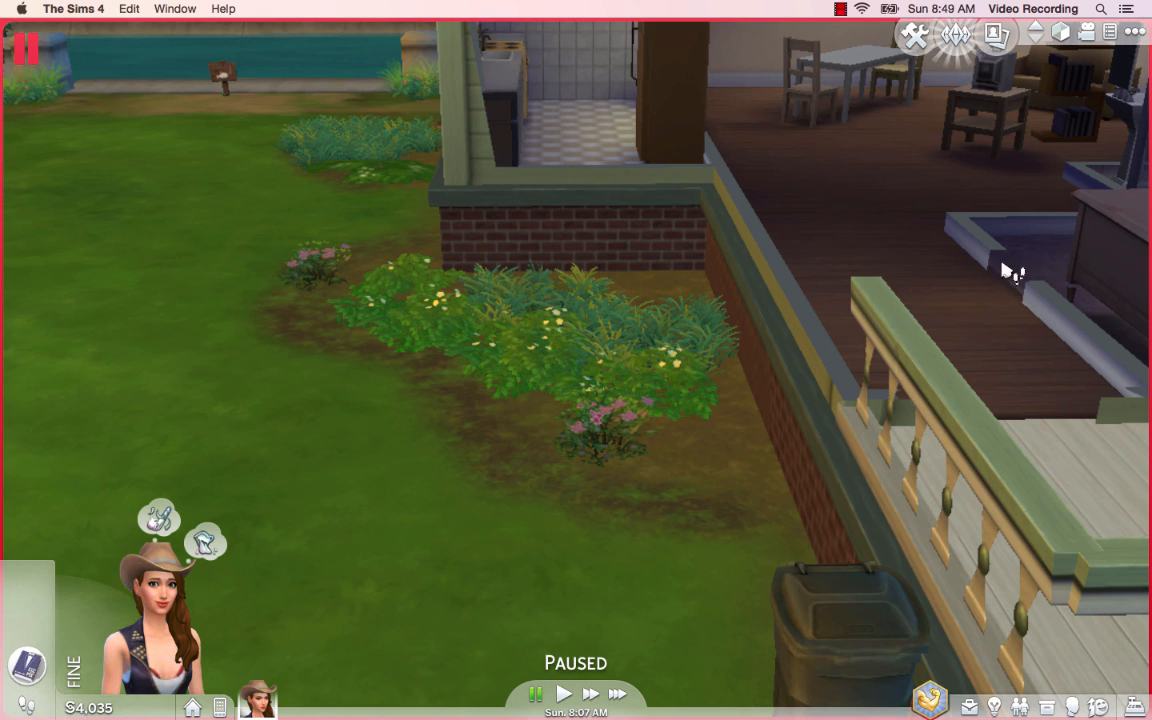
click(1131, 36)
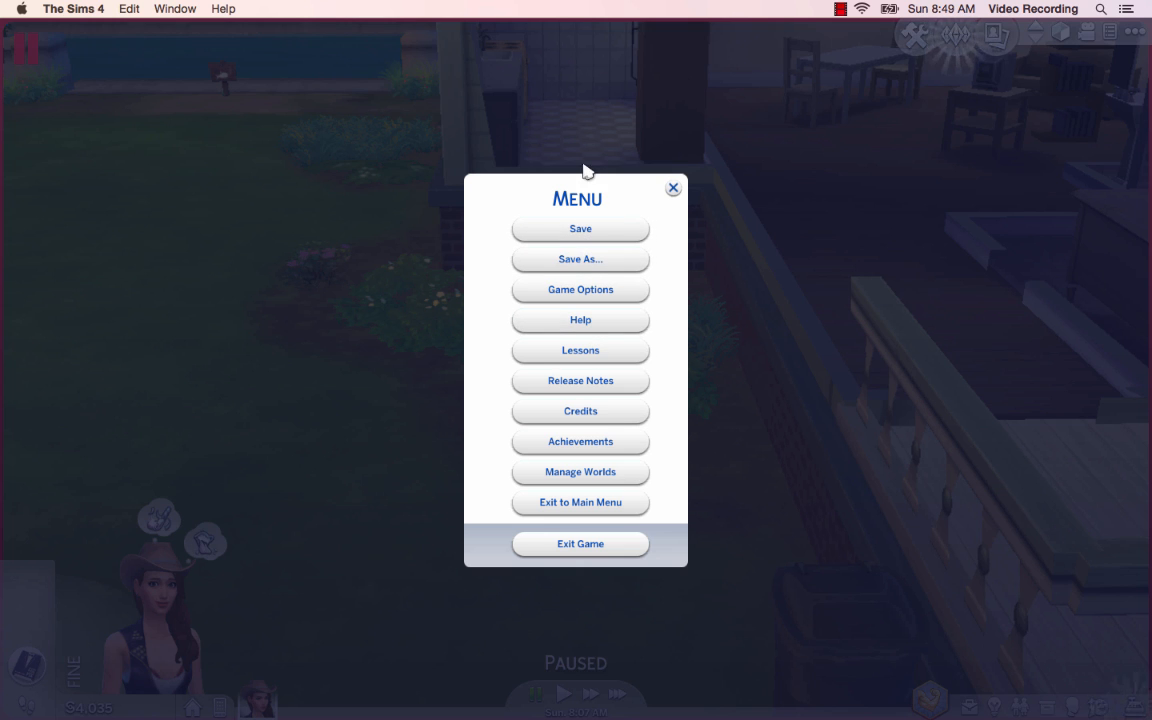
click(581, 229)
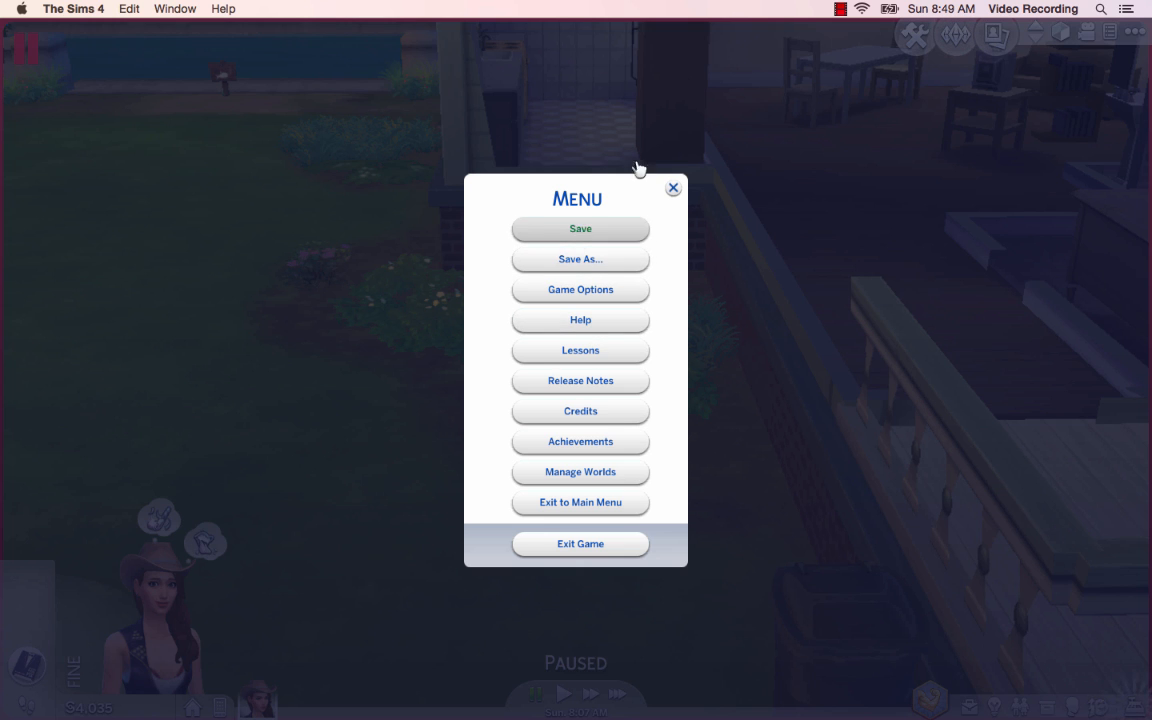
click(600, 548)
click(558, 412)
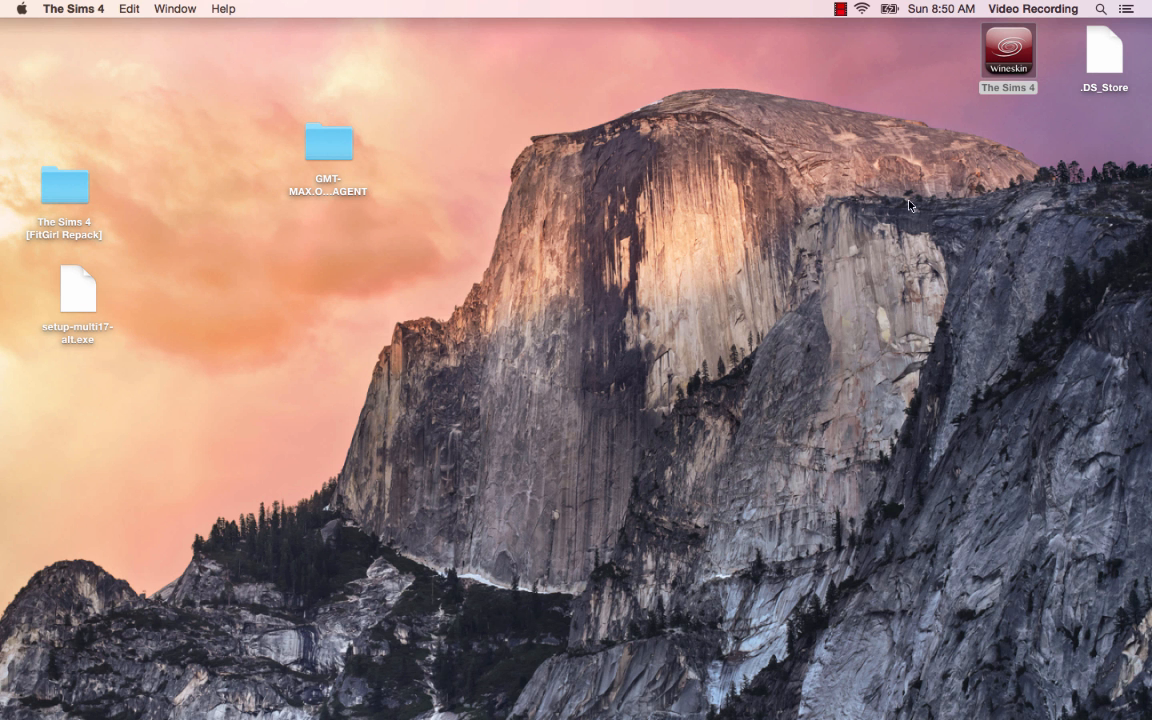
Relaunch The Sims 4 from its Wineskin wrapper on the desktop
click(977, 483)
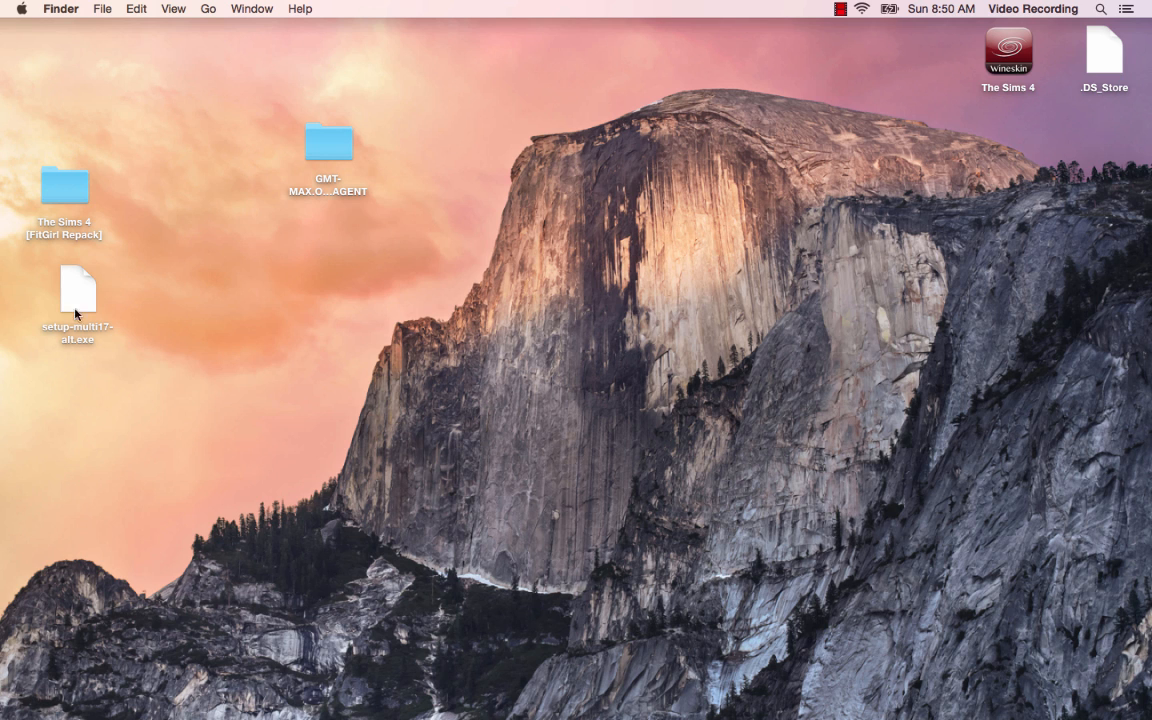
key(ctrl+Up)
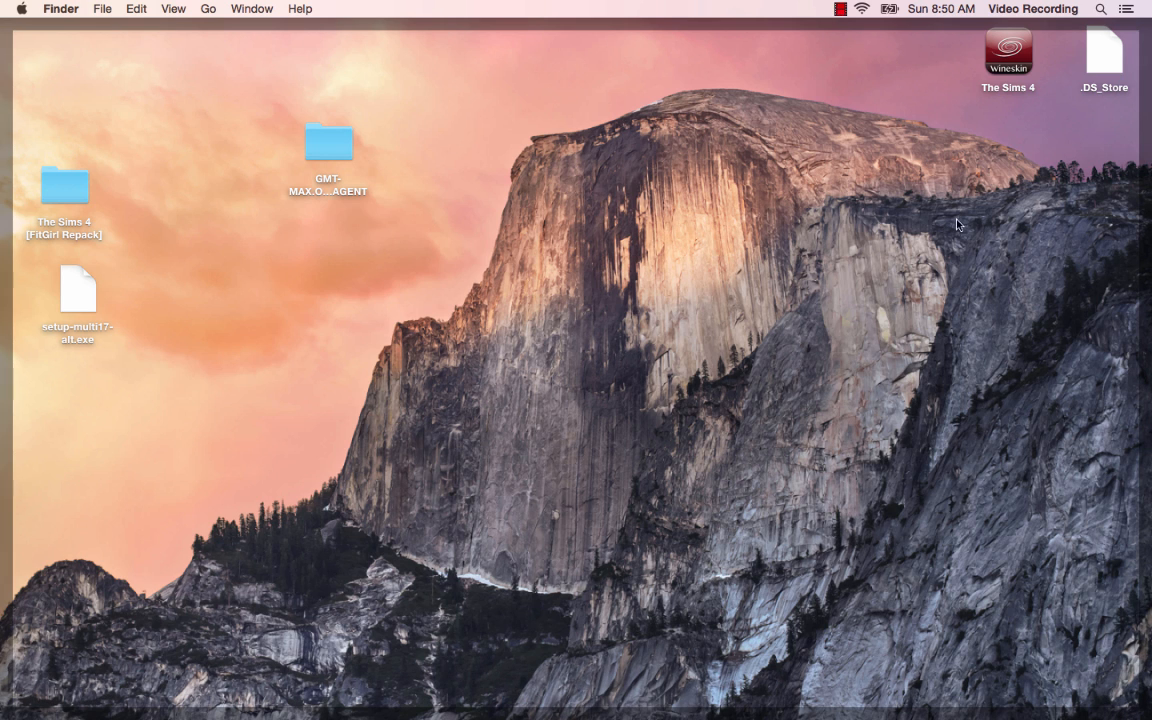
double_click(1008, 52)
click(966, 323)
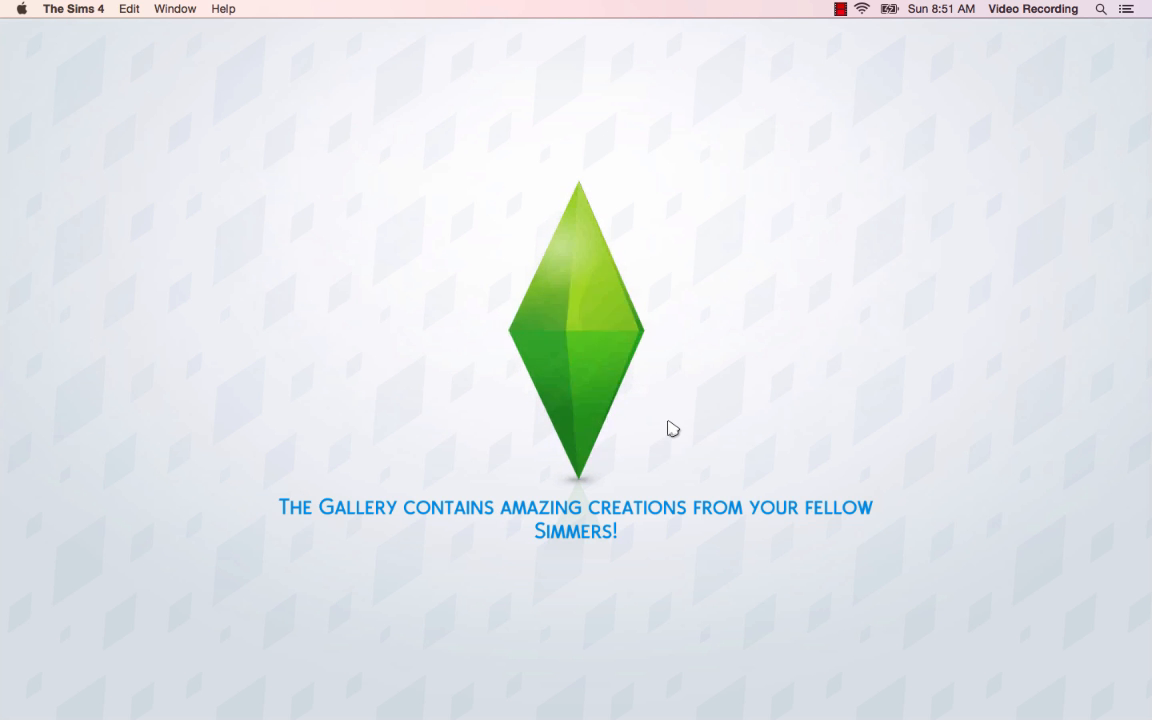
key(XF86AudioRaiseVolume)
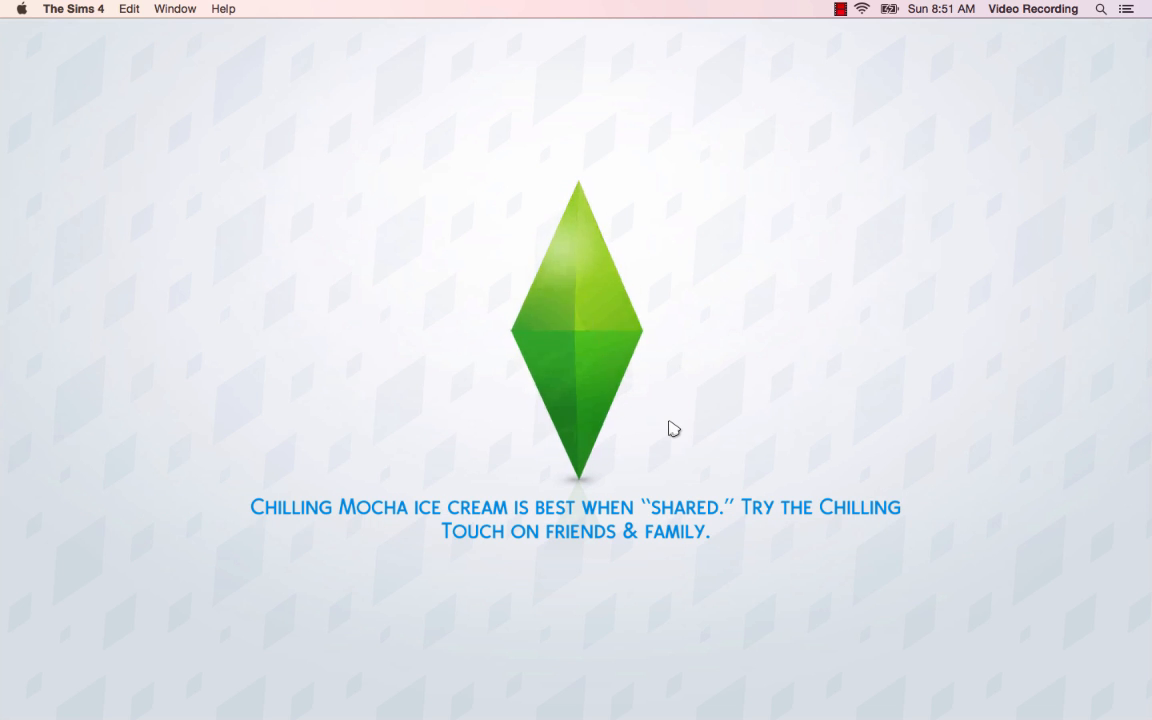
key(XF86AudioMute)
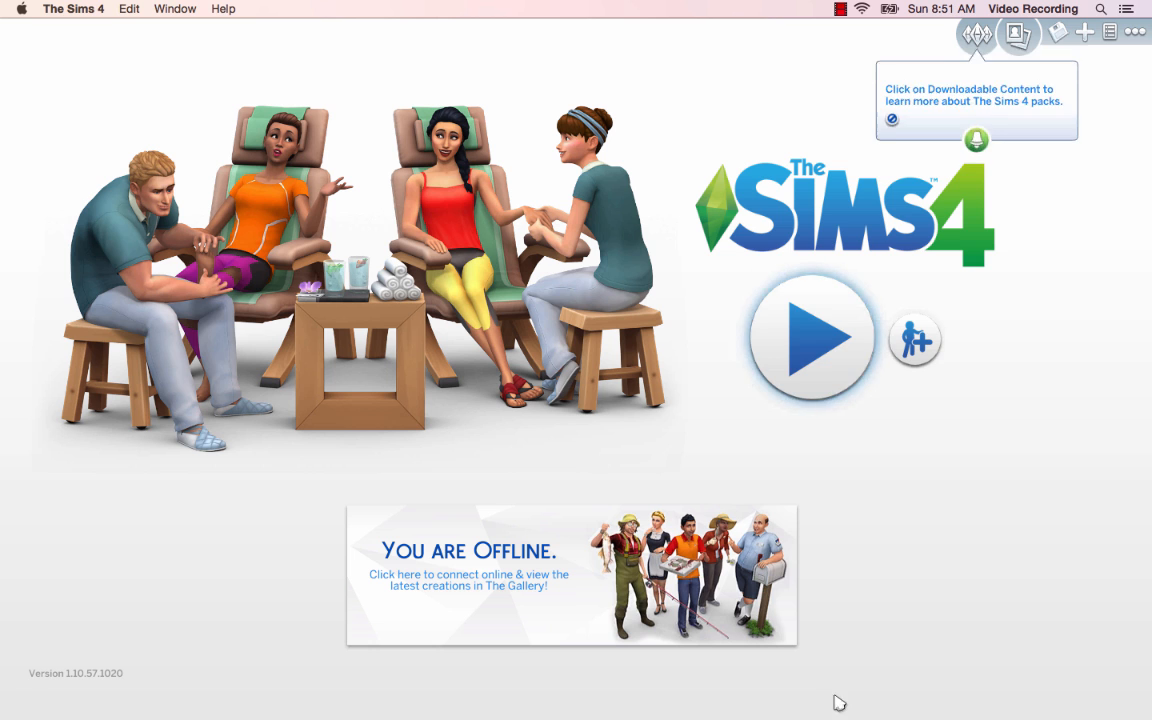
Load the saved game, dismiss the spa lot offer and the Manage World tutorial, and select the household's home in Willow Creek
click(803, 357)
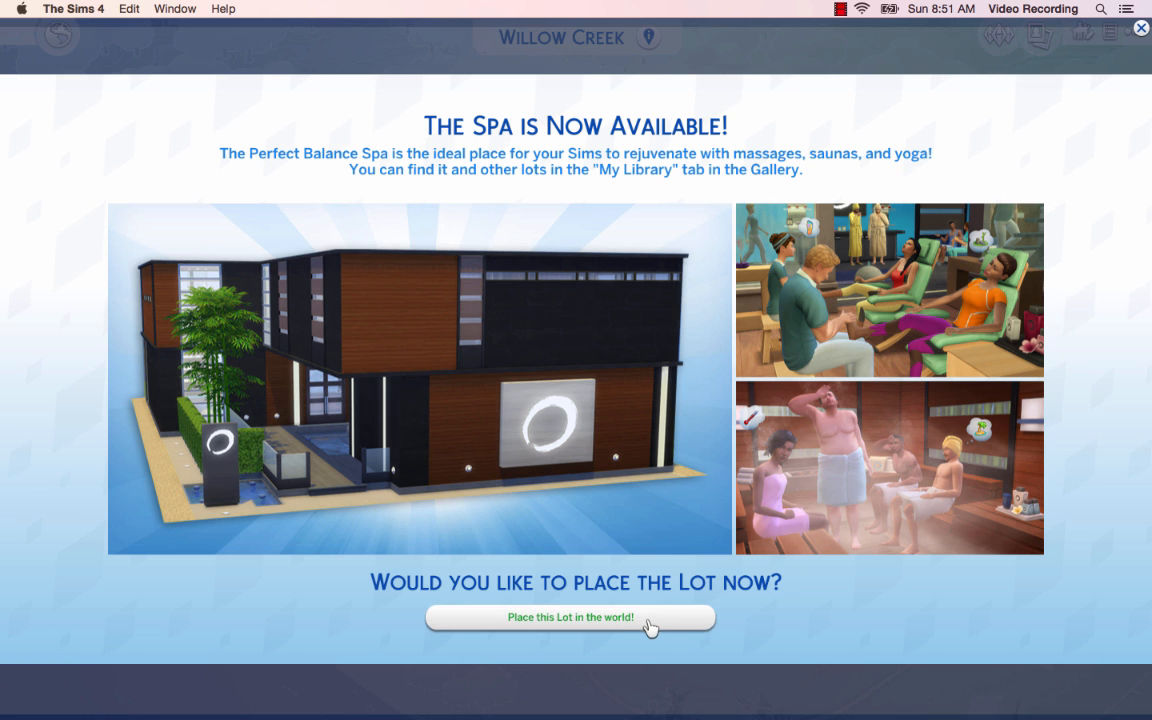
click(1140, 30)
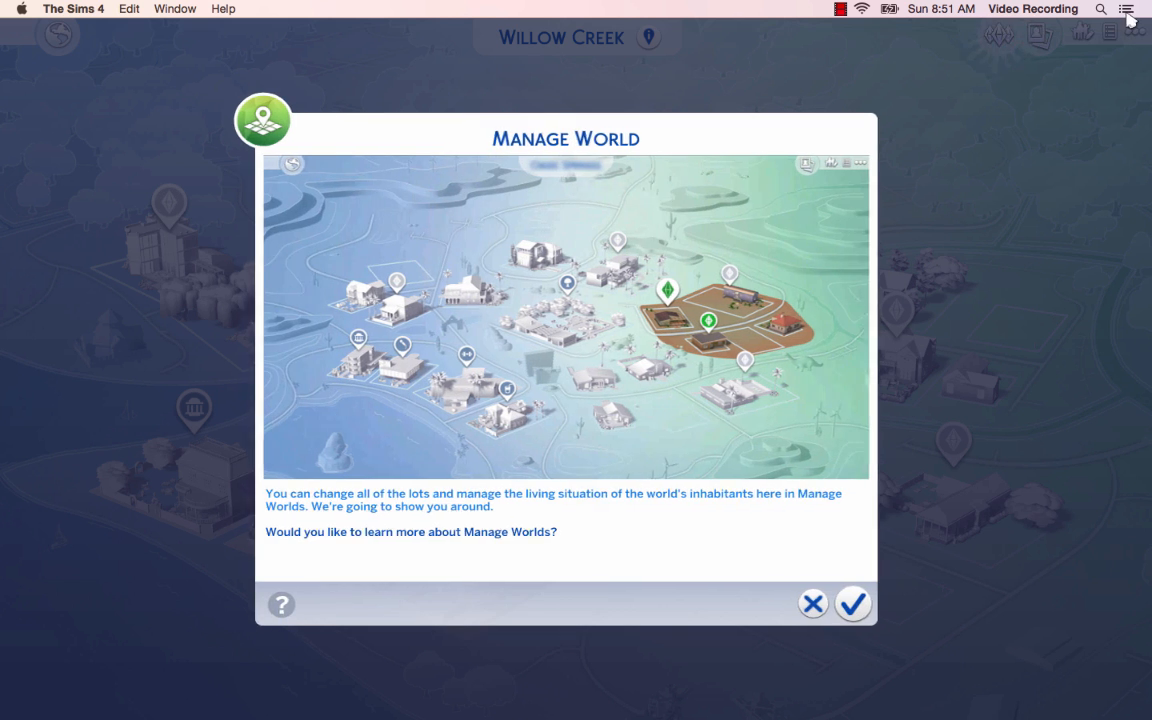
click(801, 674)
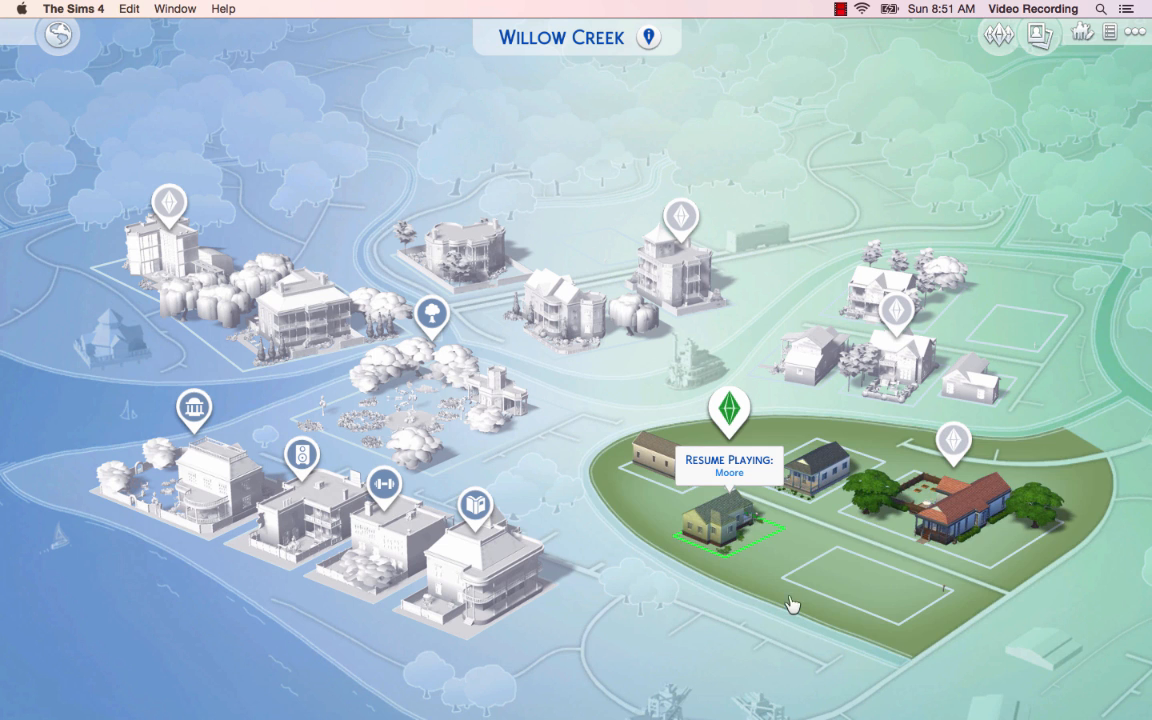
click(725, 515)
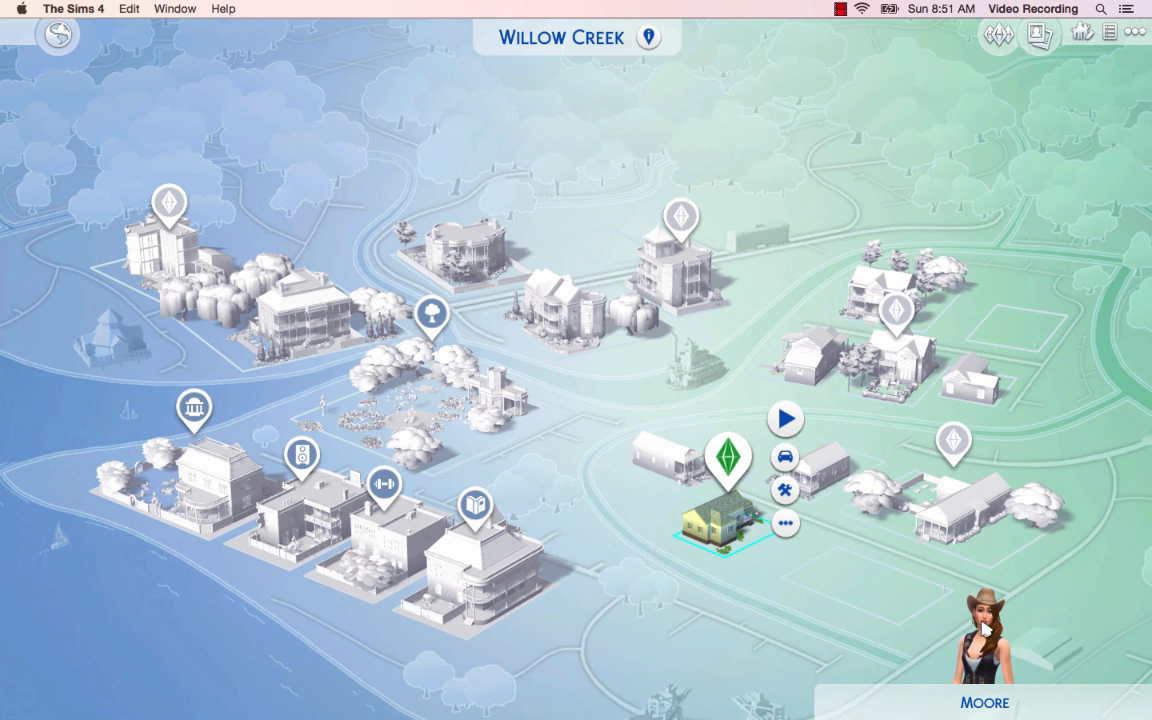
Exit the game to the desktop and close the Origin.exe program error
click(1135, 32)
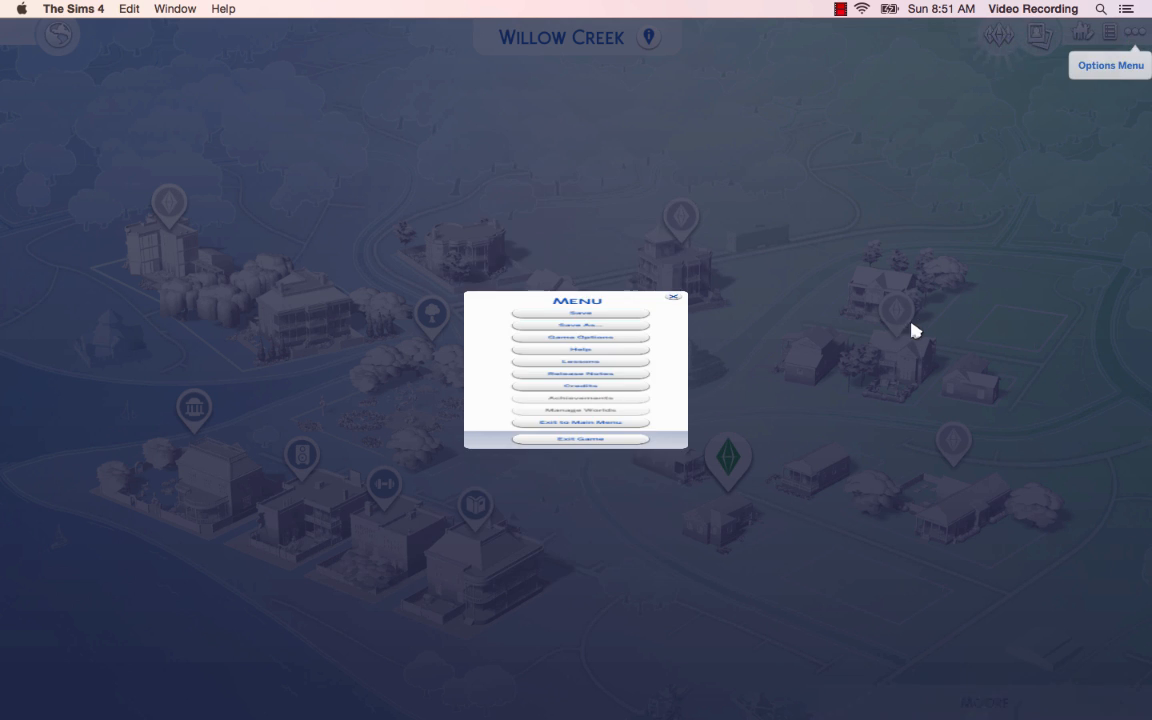
click(622, 543)
click(587, 470)
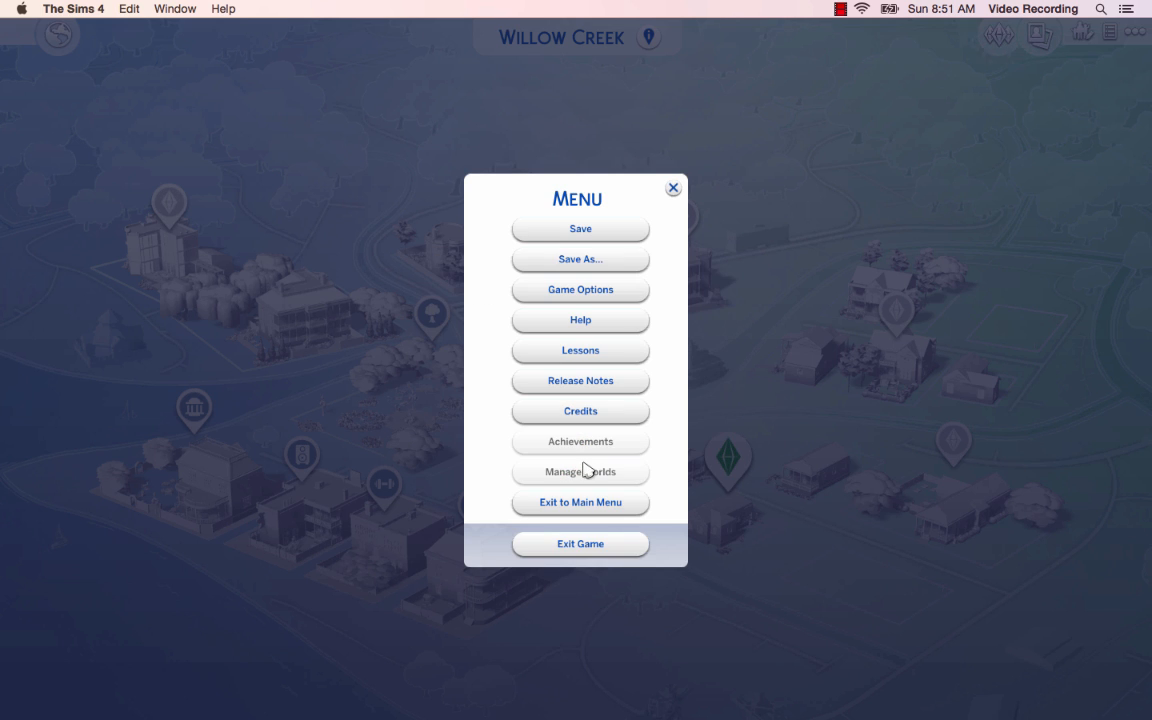
click(598, 503)
click(585, 440)
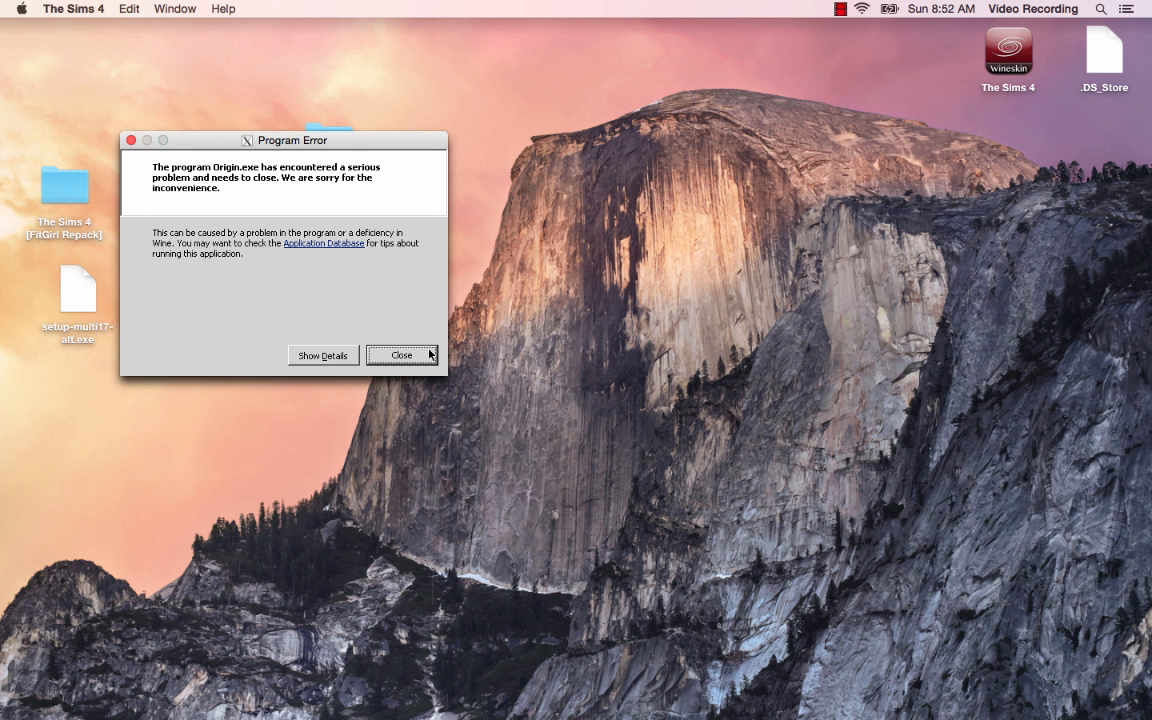
click(401, 355)
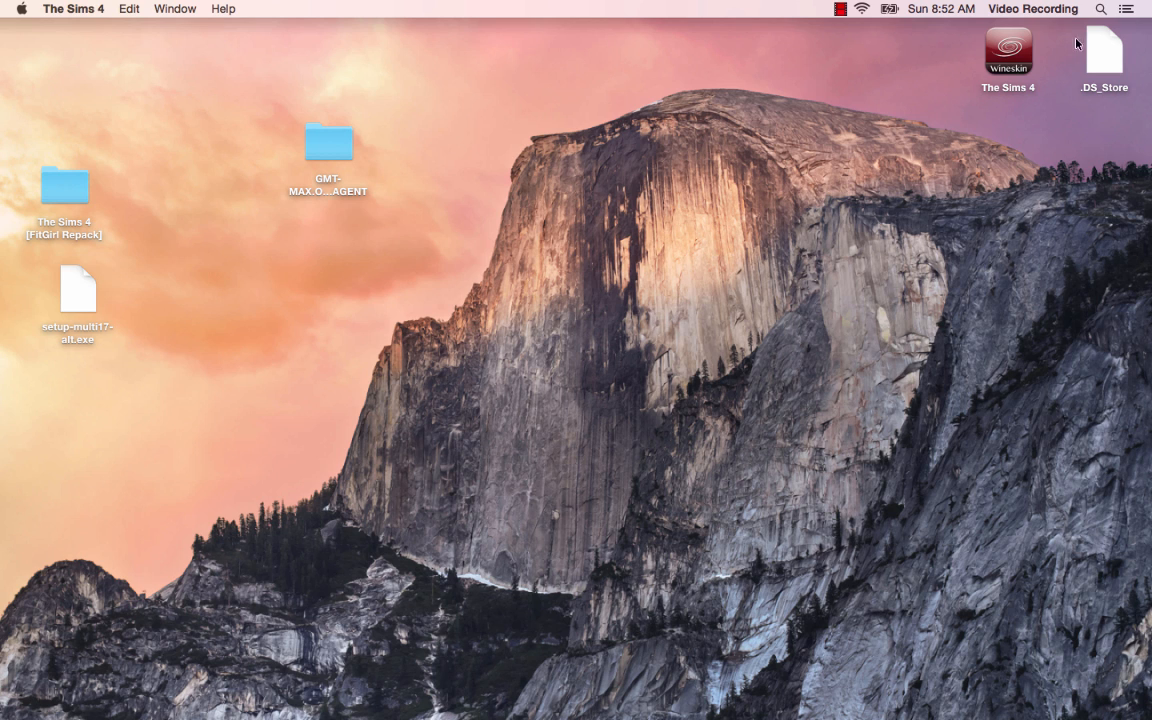
click(841, 10)
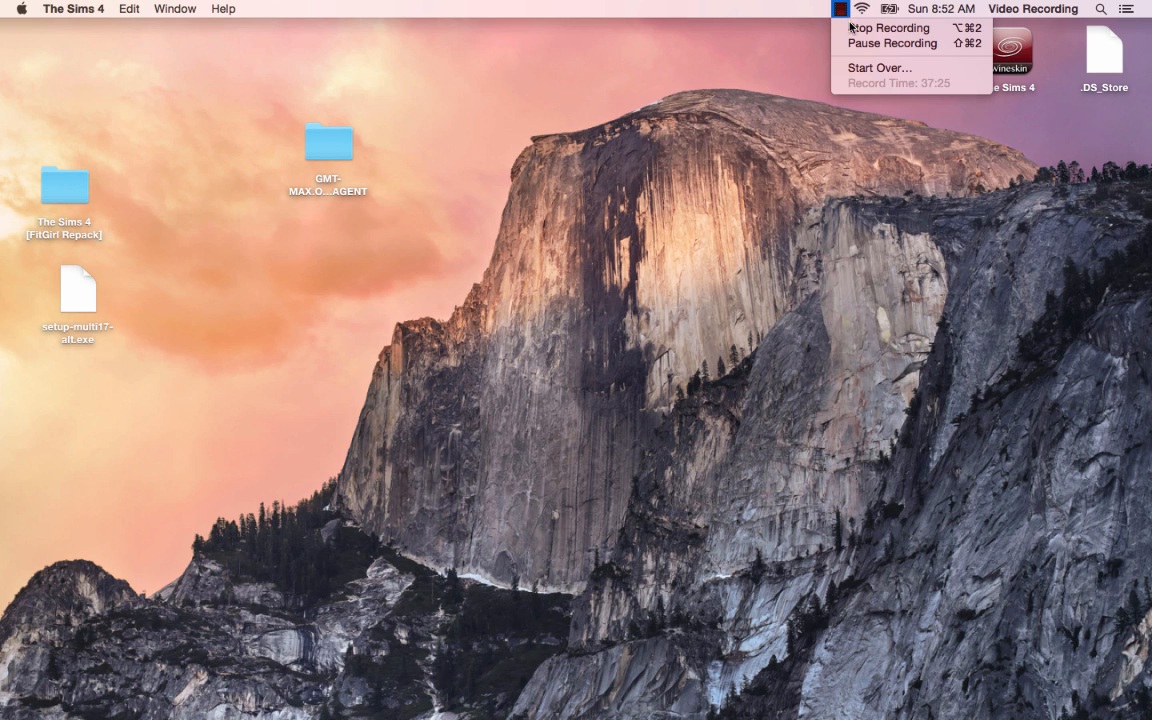